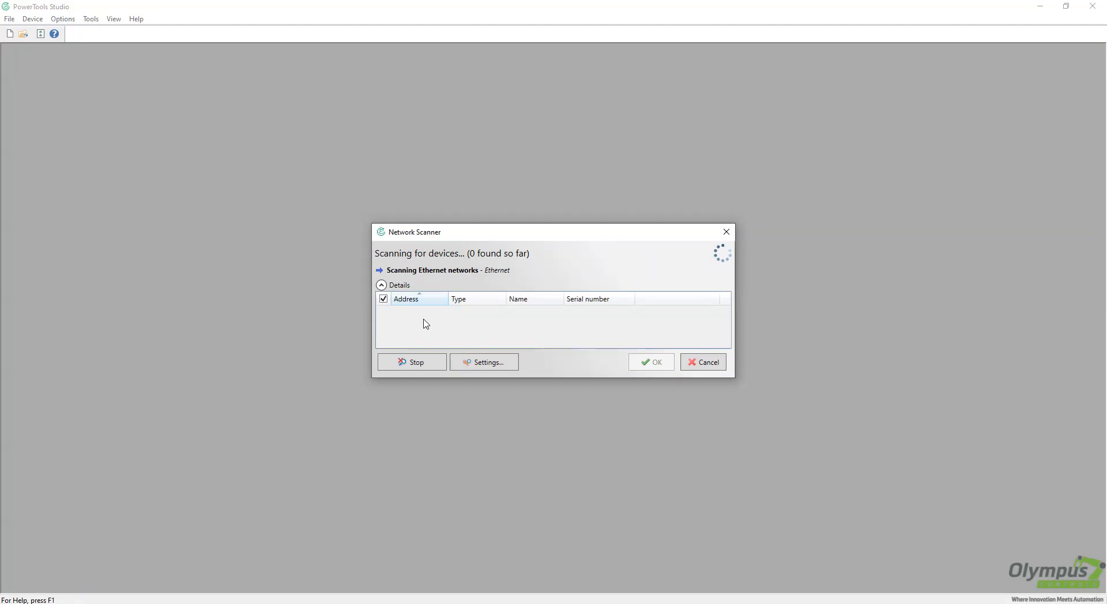
Select the Digitax M750 at 192.168.100.51 and upload its configuration, including the NVM values
left_click(425, 317)
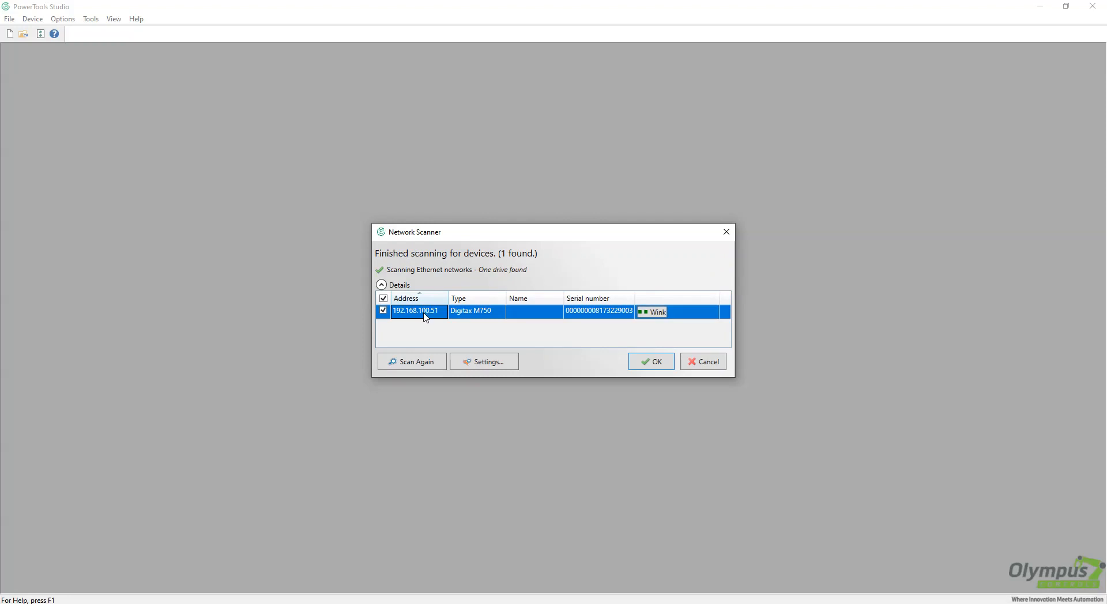
left_click(663, 363)
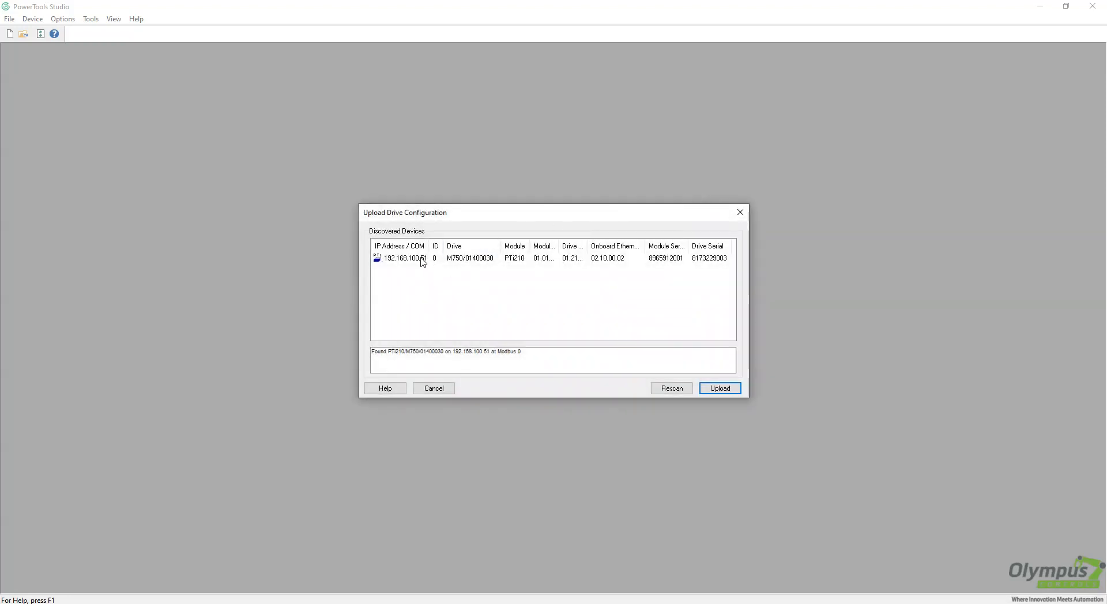
left_click(728, 392)
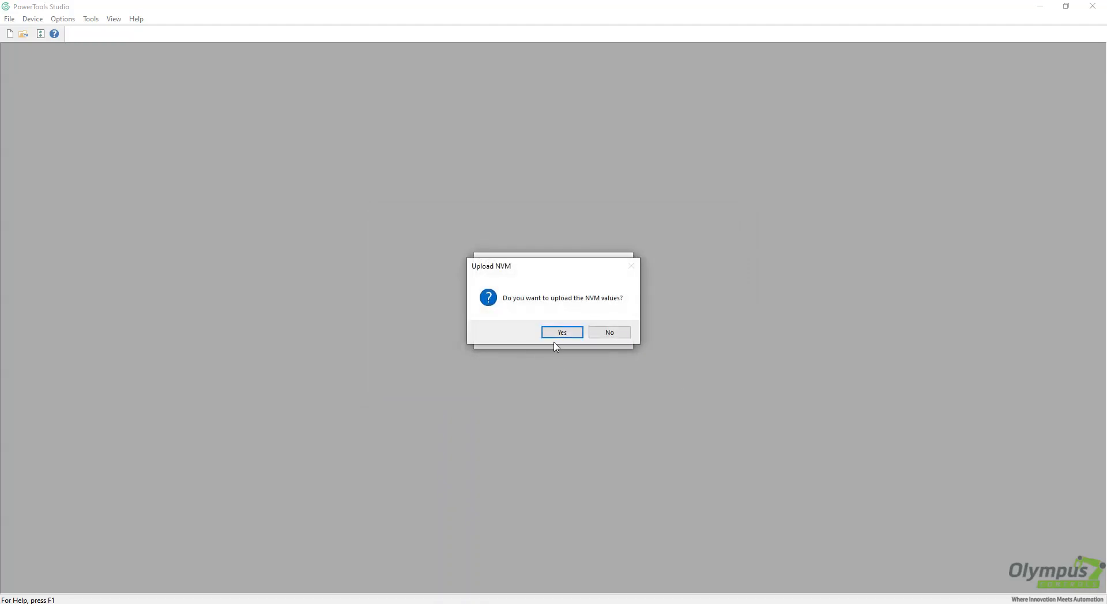
left_click(556, 334)
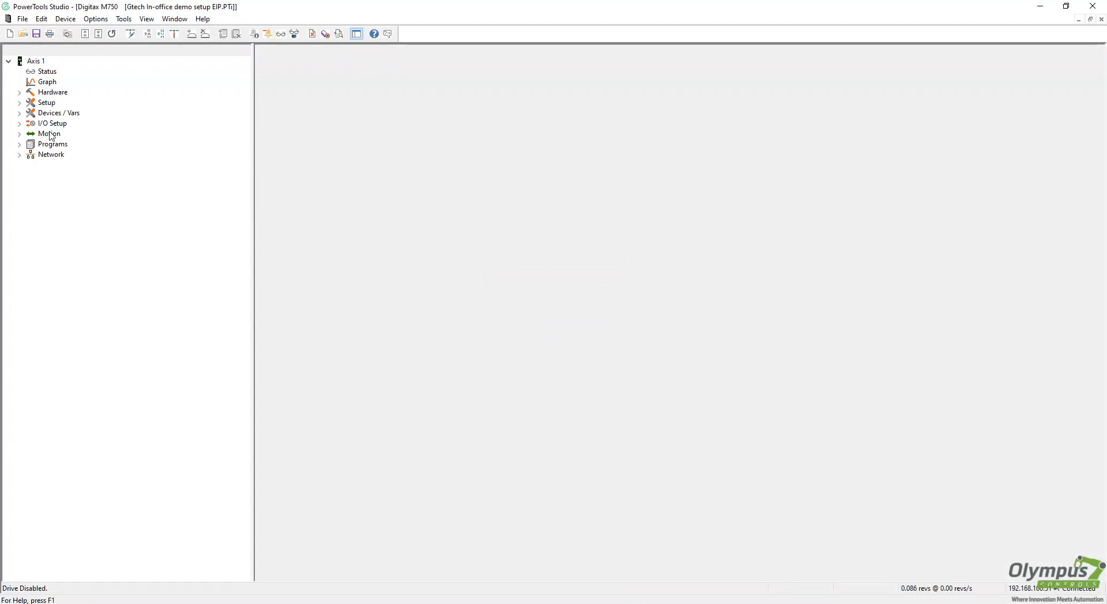
Show the Onboard Ethernet settings: IP 192.168.100.51, subnet 255.255.0.0, gateway 0.0.0.0
left_click(20, 93)
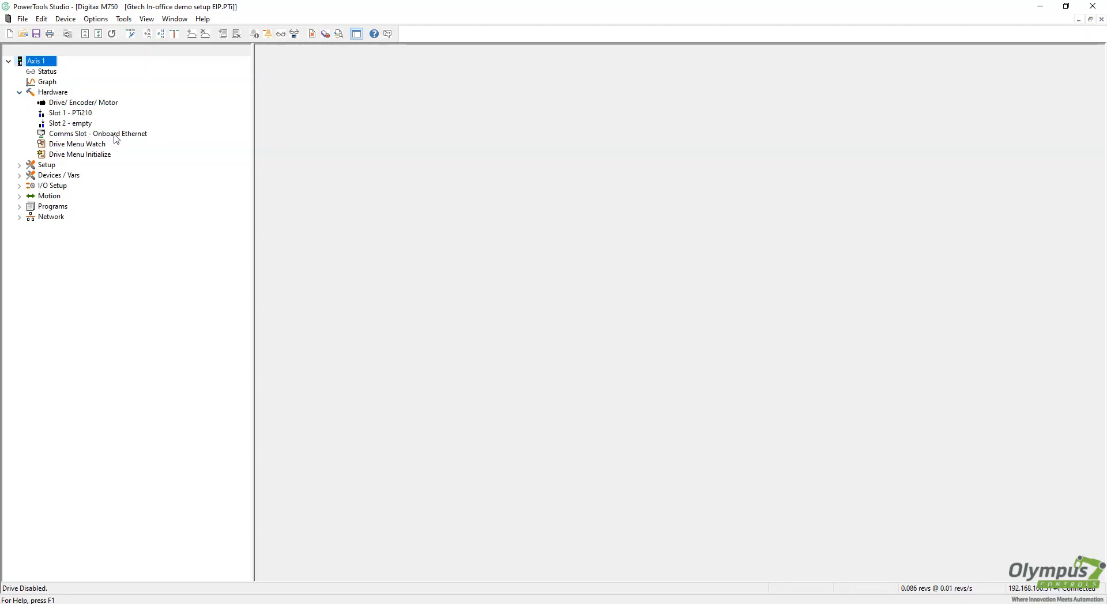
left_click(115, 135)
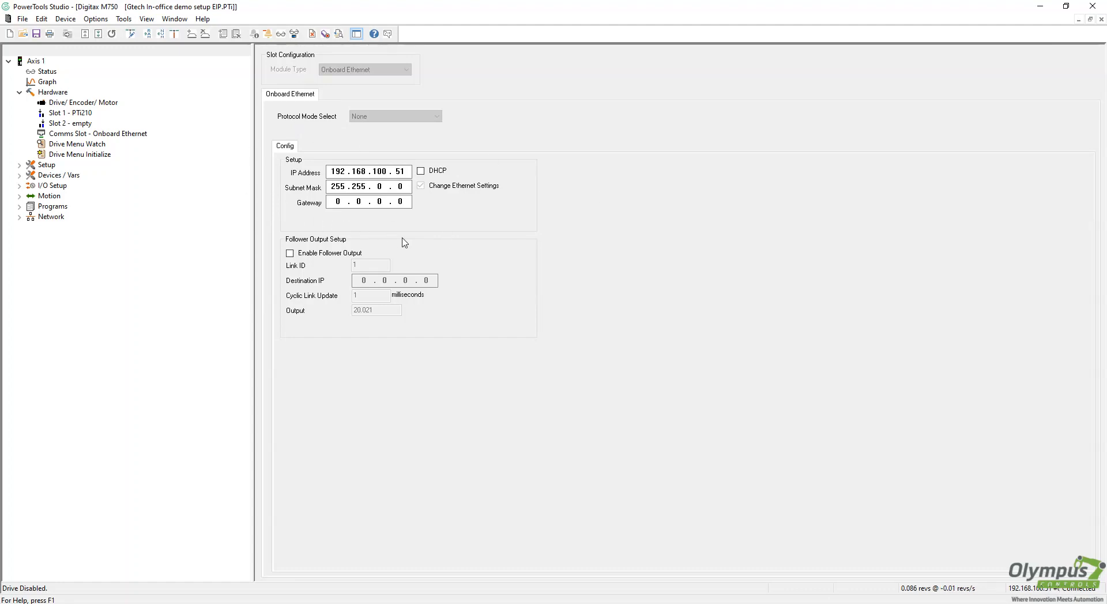
double_click(380, 171)
Disconnect from the drive and set the Onboard Ethernet protocol mode to EthernetIP
left_click(66, 20)
left_click(64, 21)
left_click(66, 22)
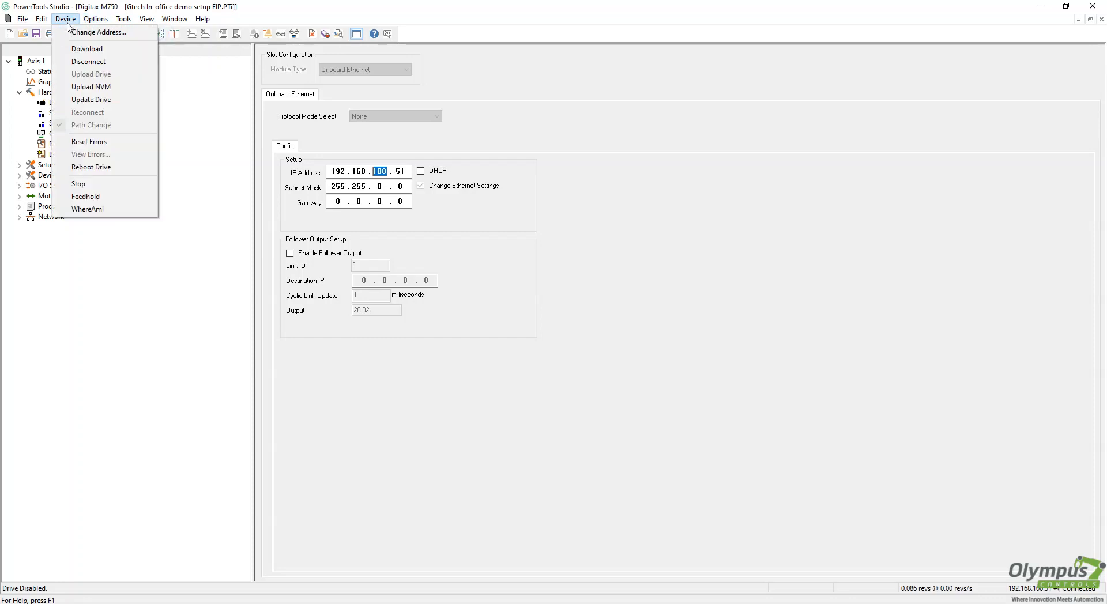
left_click(72, 61)
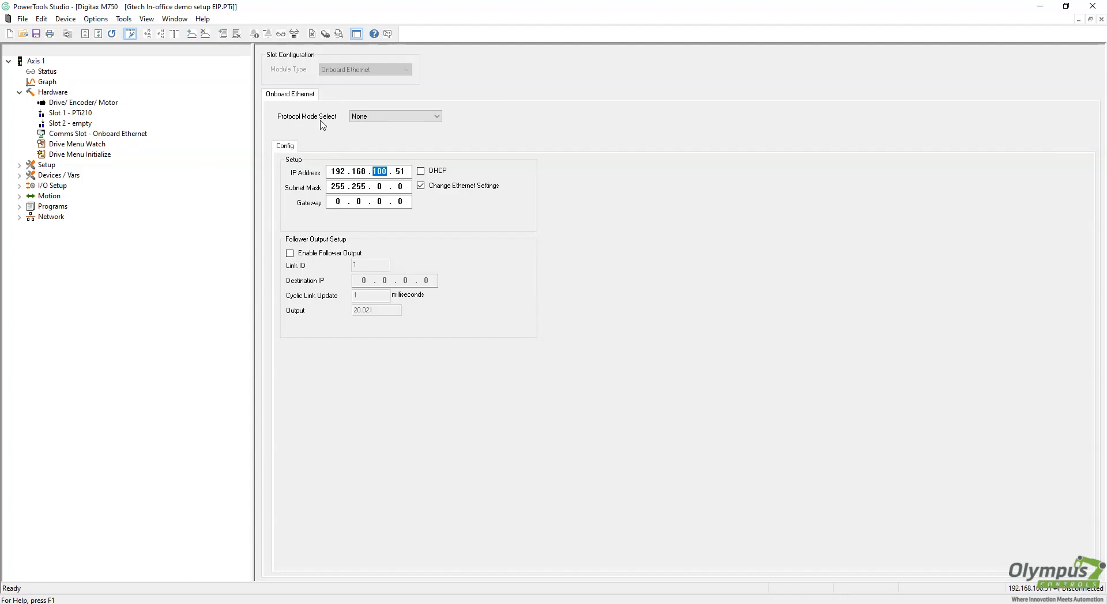
left_click(396, 120)
left_click(367, 133)
Open the EthernetIP mapping page and inspect the Drive Parameters list
left_click(316, 147)
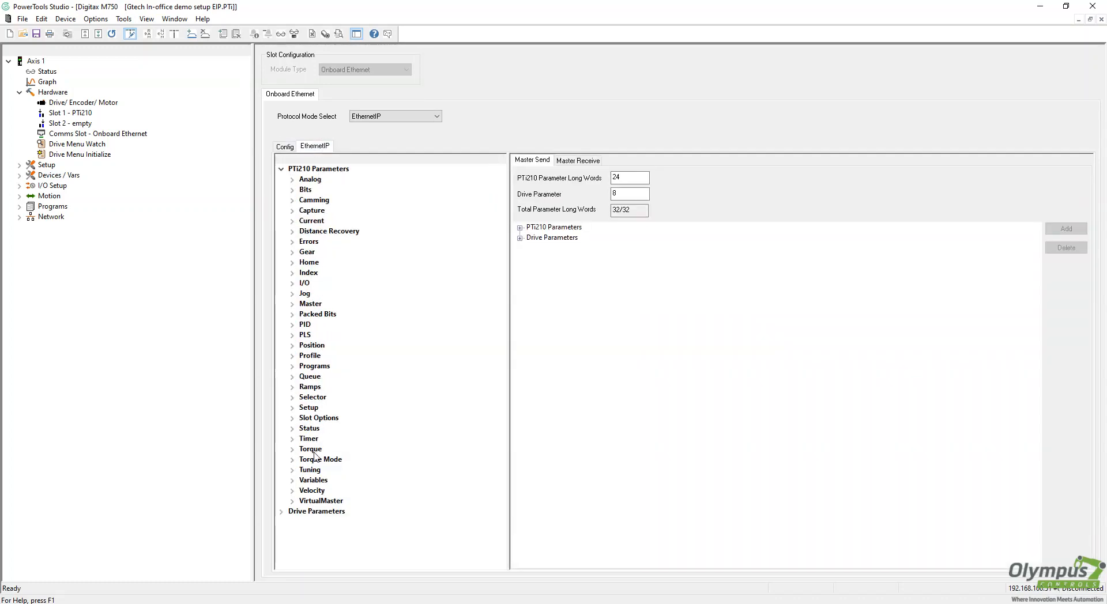
left_click(282, 512)
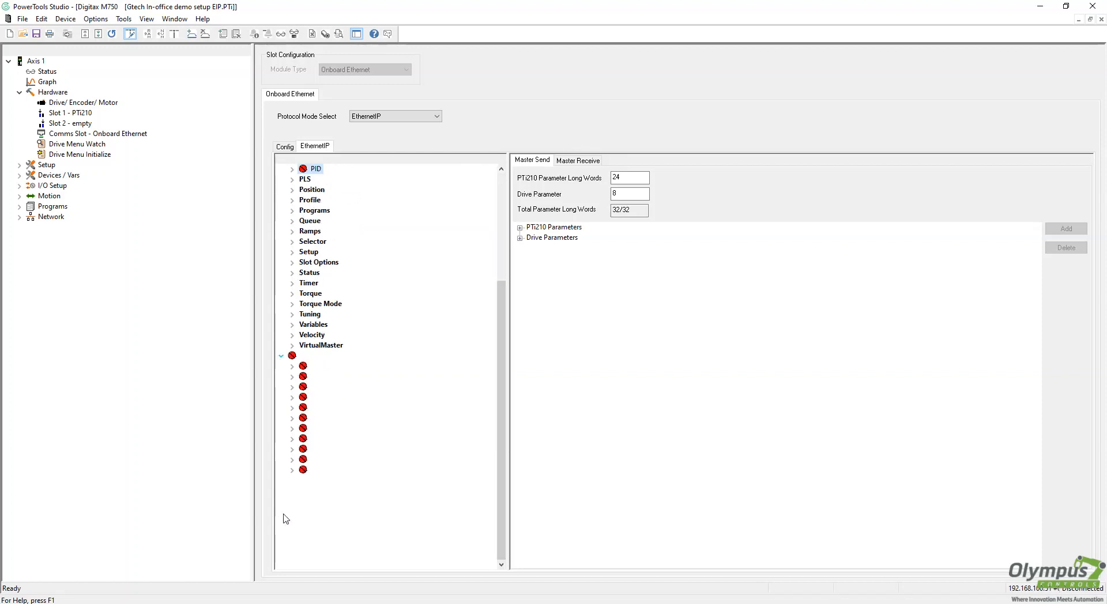
left_click(281, 355)
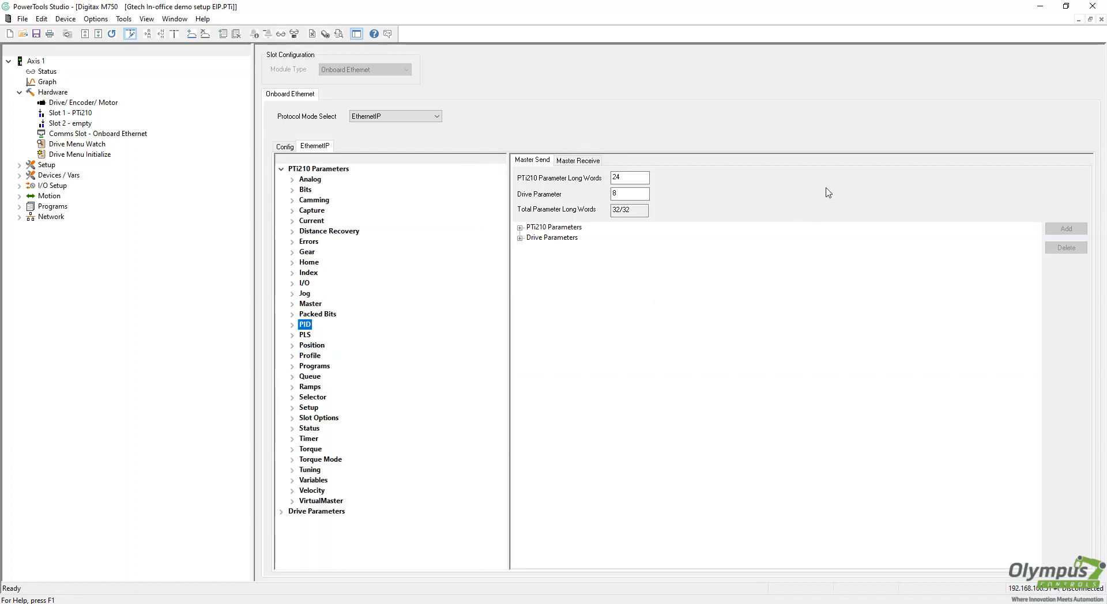
Delete Jog.0.Vel, Index.4.Dist and Index.4.Vel from Master Send Long Words 2–4
left_click(520, 228)
left_click(551, 247)
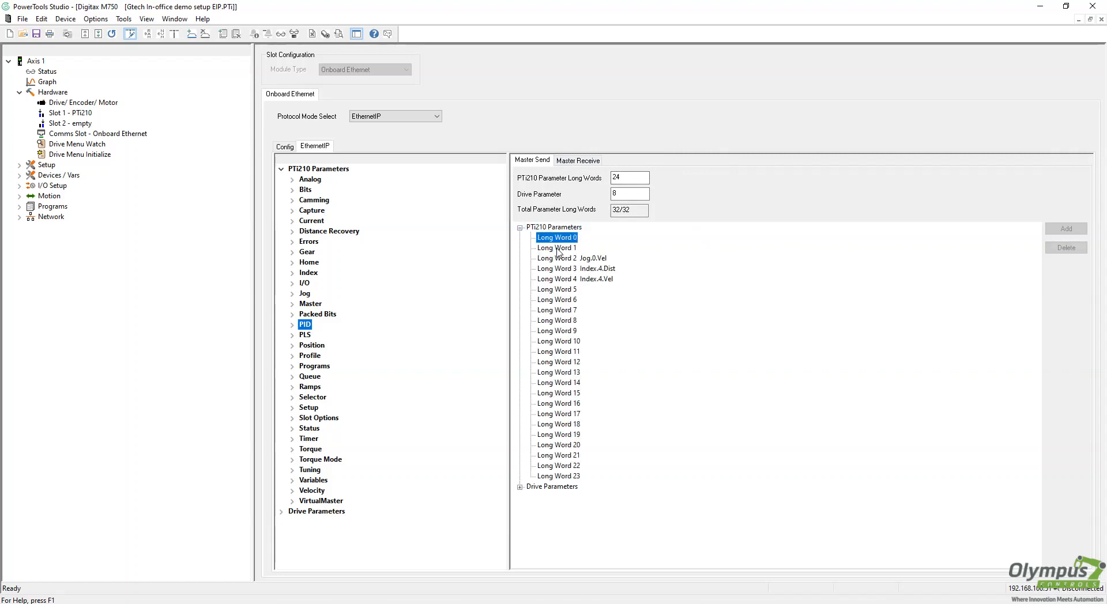
left_click(574, 258)
left_click(1064, 249)
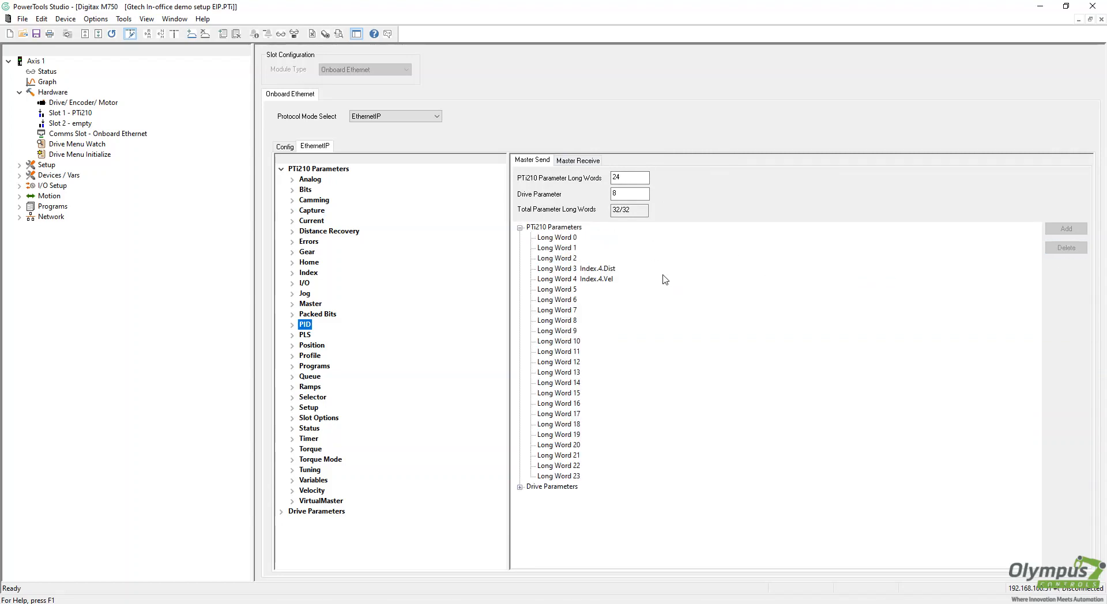
left_click(577, 269)
left_click(1067, 248)
left_click(588, 280)
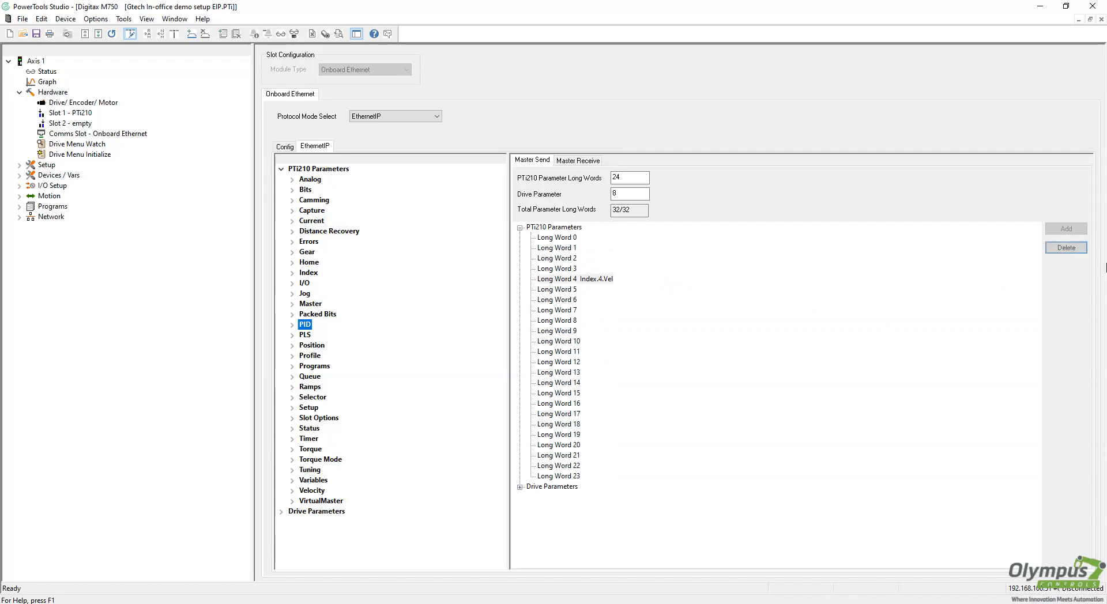
left_click(1067, 248)
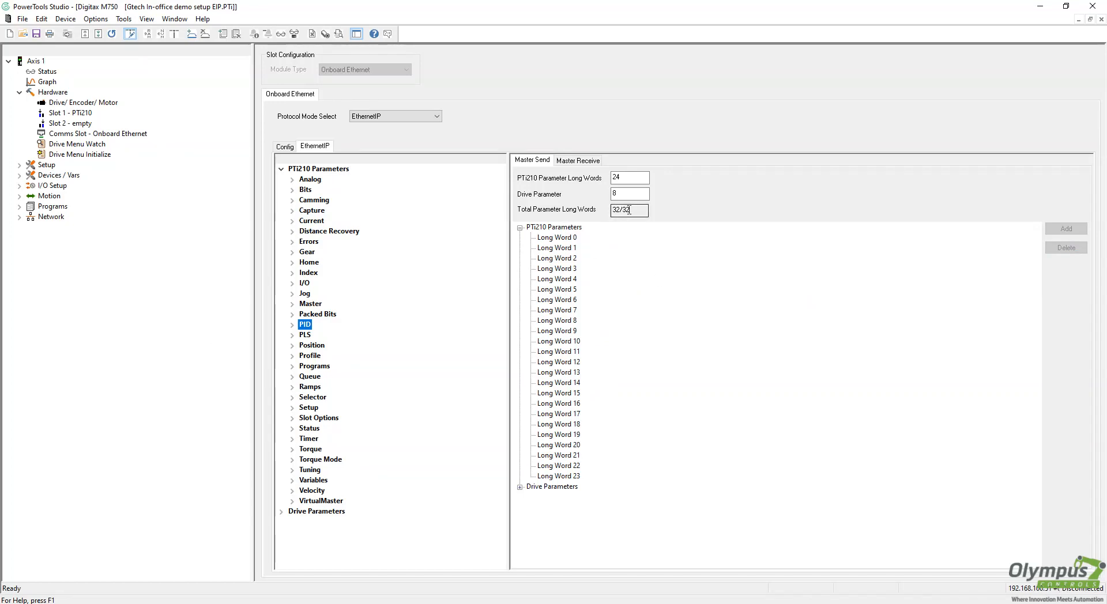
Check the Master Send word counts: 24 PTi210 and 8 drive parameter long words
left_click(643, 180)
double_click(616, 177)
key("Tab")
left_click(519, 487)
left_click(553, 486)
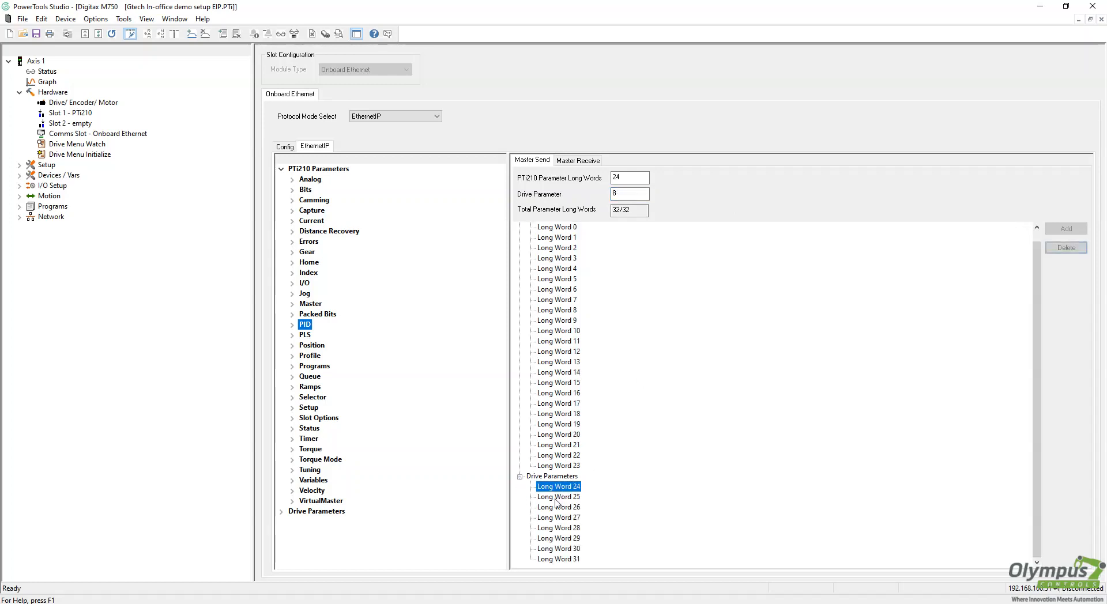
left_click(519, 487)
Review the empty Master Send long words, then switch to the Master Receive mapping
left_click(552, 248)
left_click(556, 238)
left_click(559, 248)
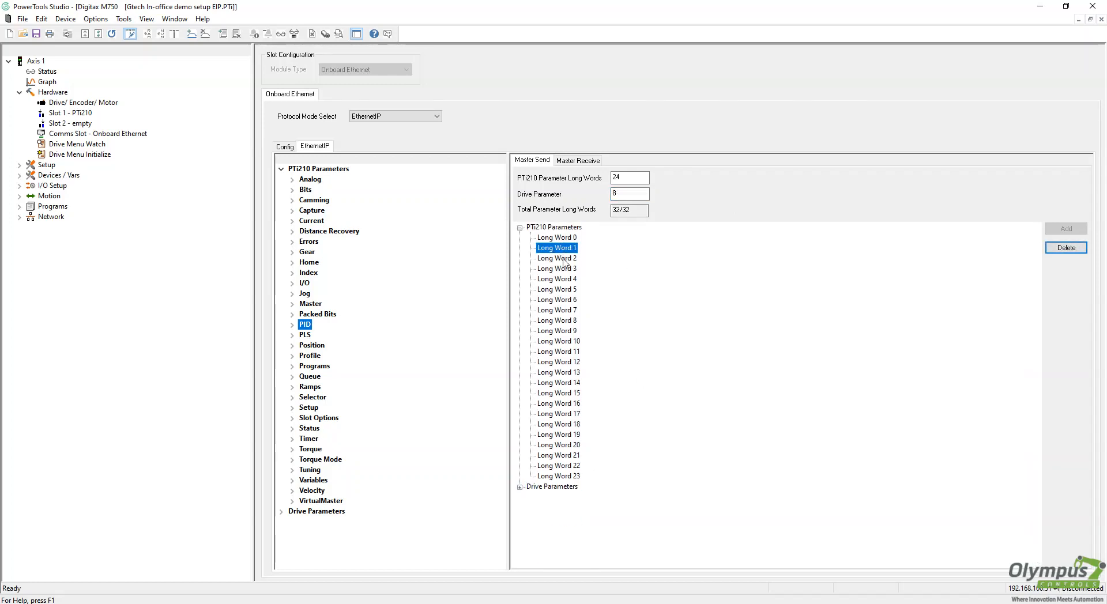
left_click(562, 258)
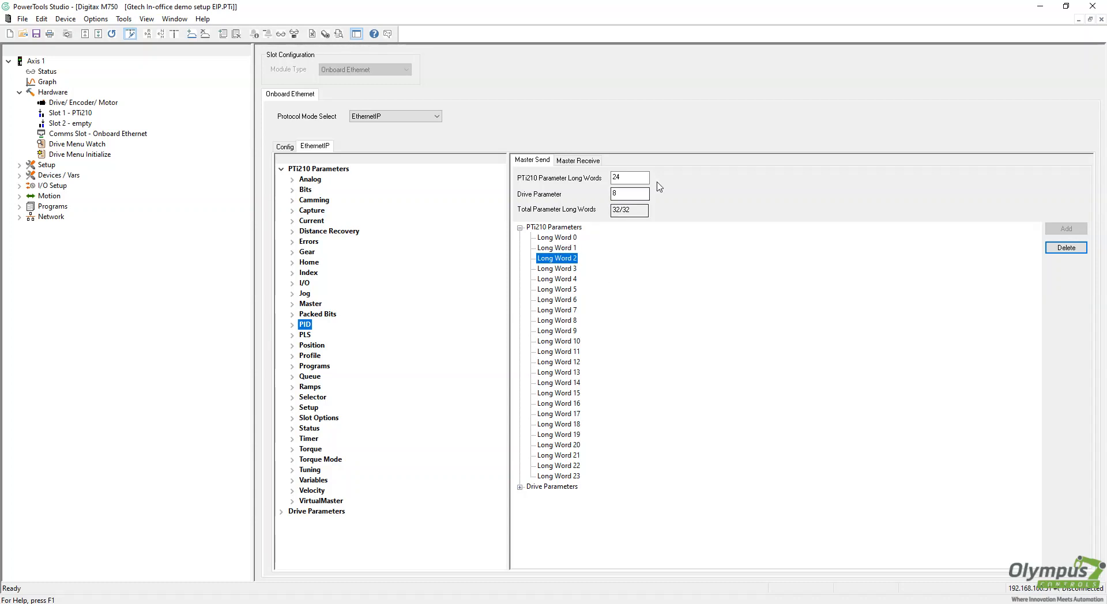
left_click(578, 161)
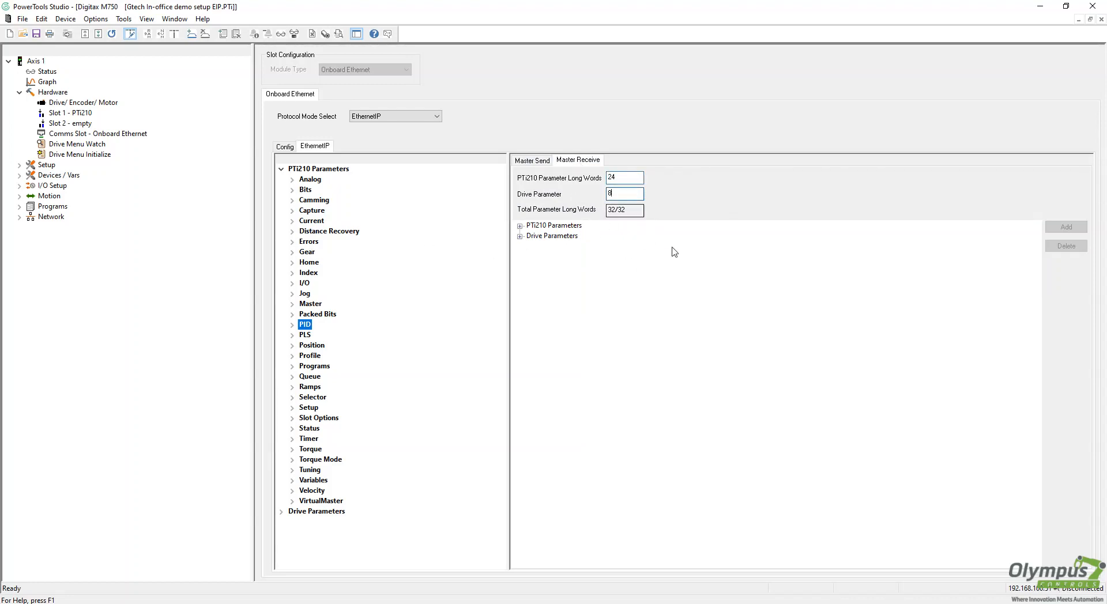
Check the Master Receive word counts and the 32/32 total, then return to Master Send
left_click(635, 192)
left_click(628, 178)
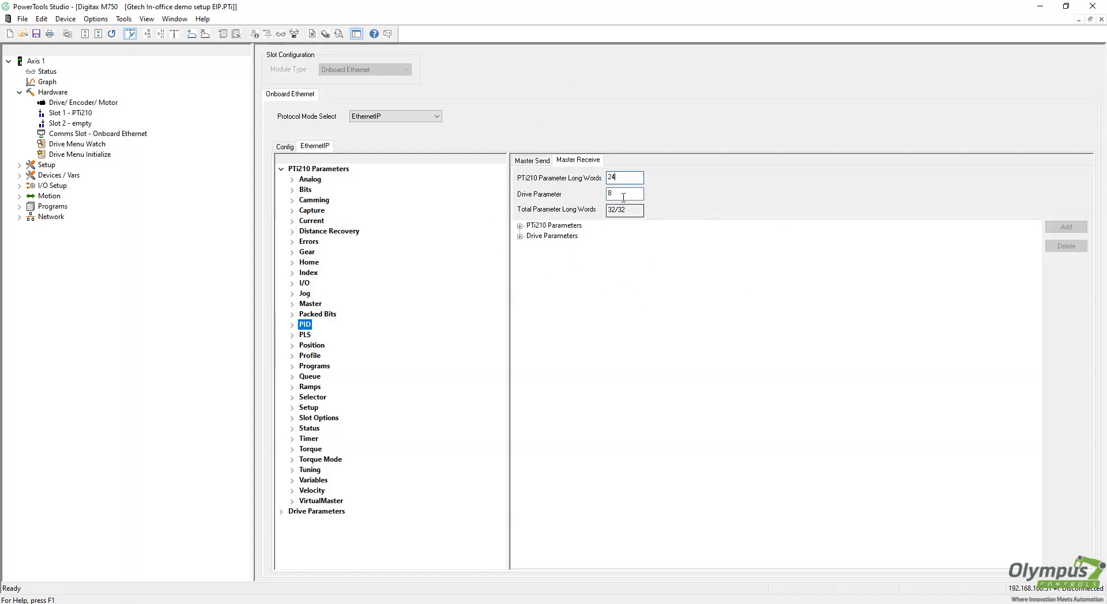
left_click(623, 195)
left_click_drag(635, 211, 582, 224)
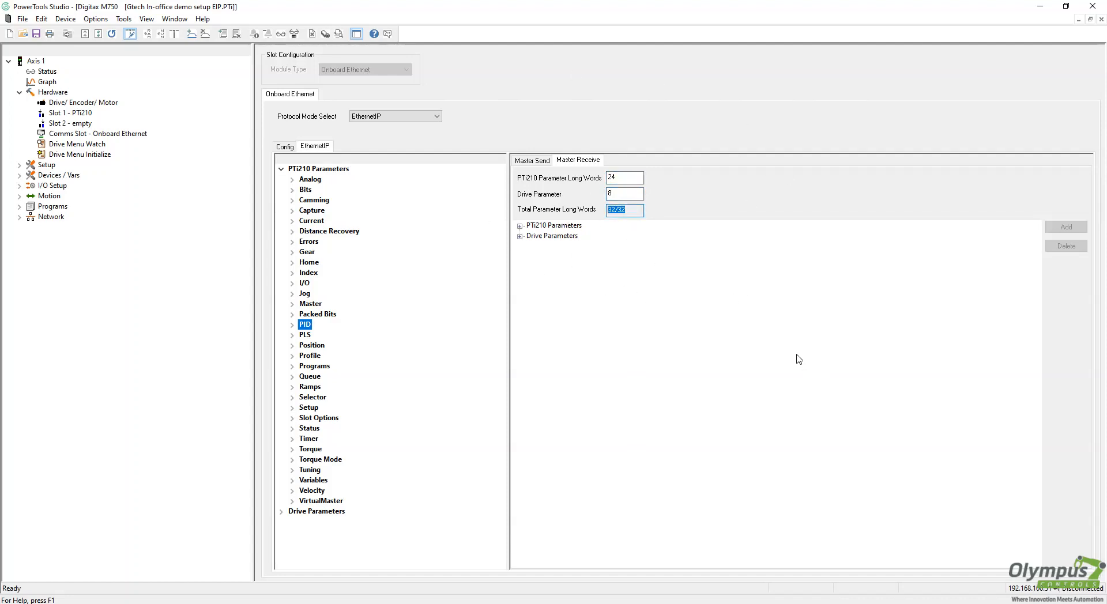
left_click(534, 162)
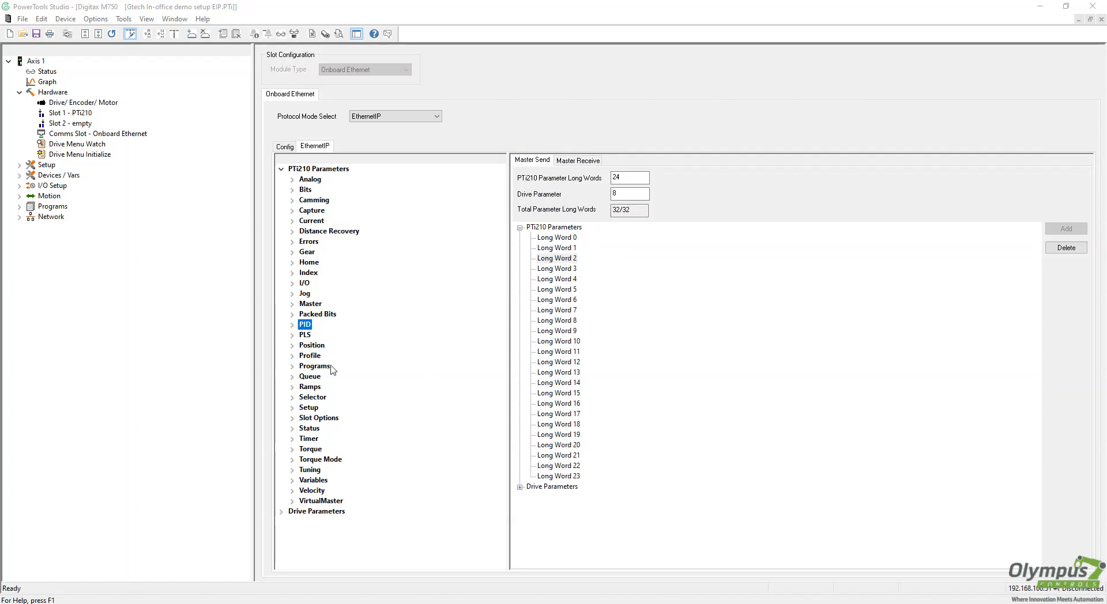
Expand the Status parameters and list Master Receive's empty PTi210 Long Words 0–23
left_click(292, 429)
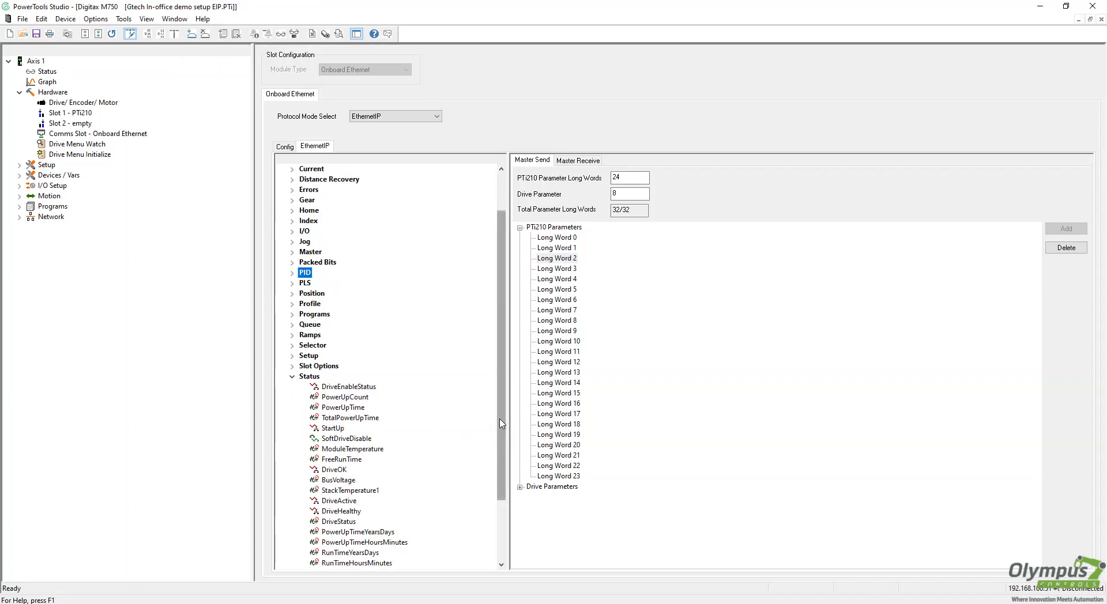
left_click_drag(501, 433, 505, 472)
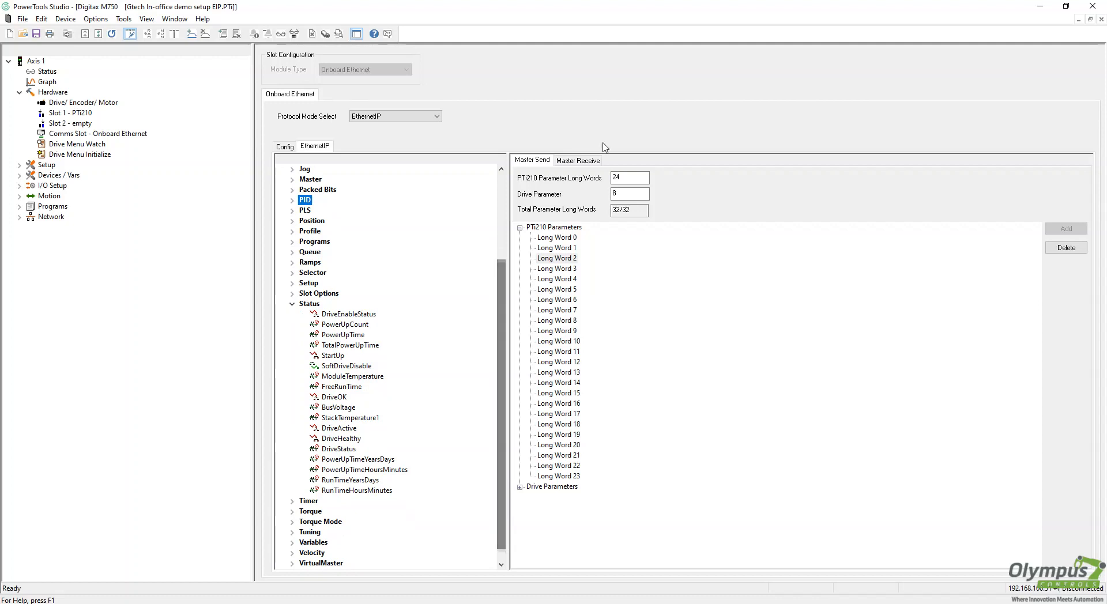
left_click(578, 163)
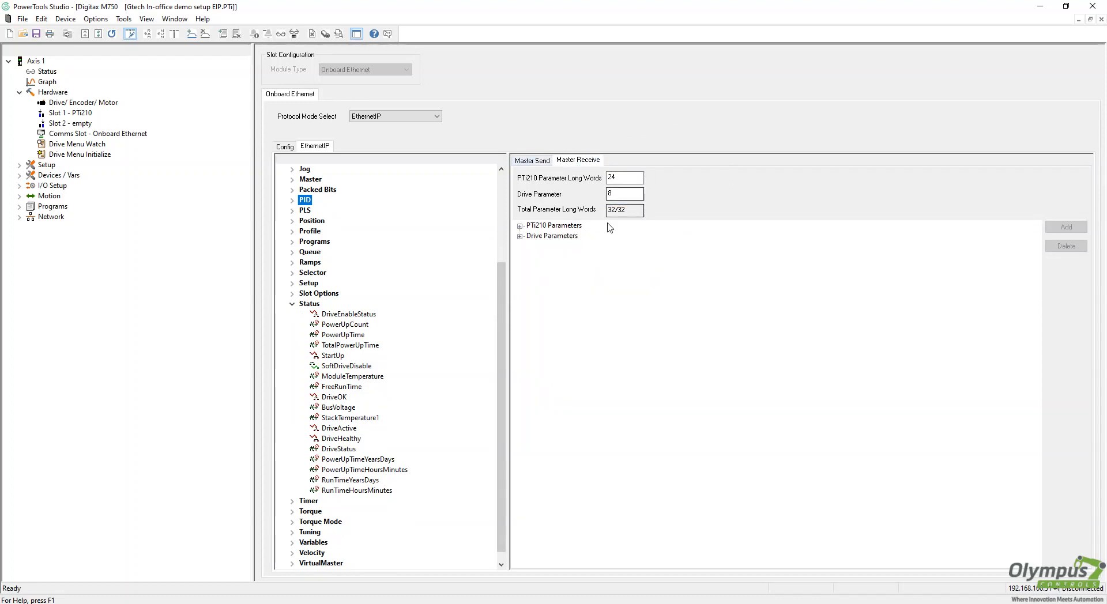
left_click(519, 227)
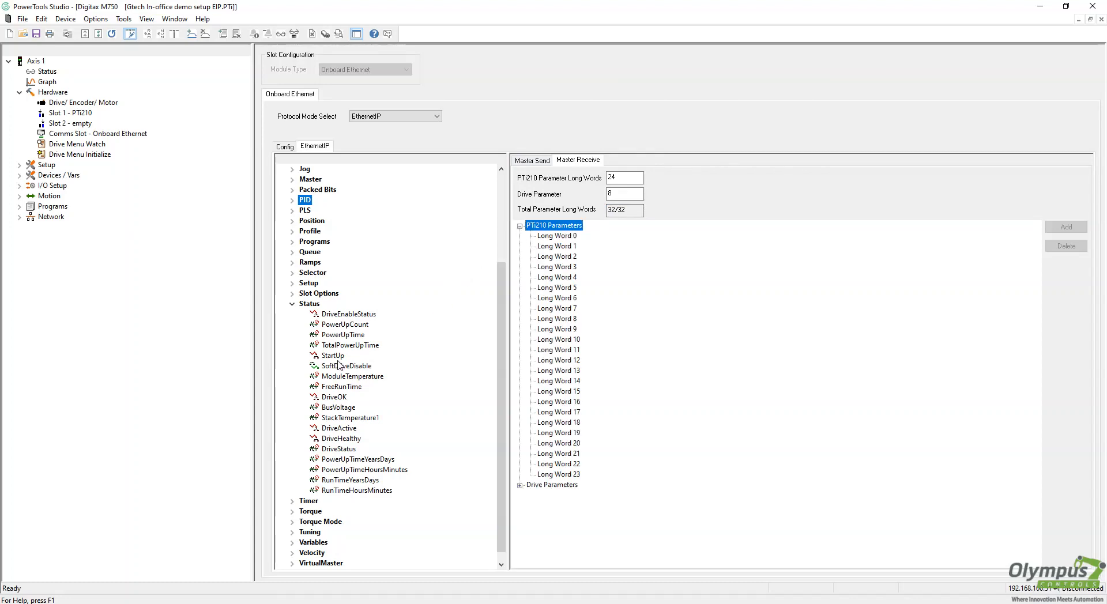
Map DriveActive, DriveHealthy and DriveEnableStatus to Master Receive Long Word 0 bits 0–2
left_click_drag(339, 431, 556, 239)
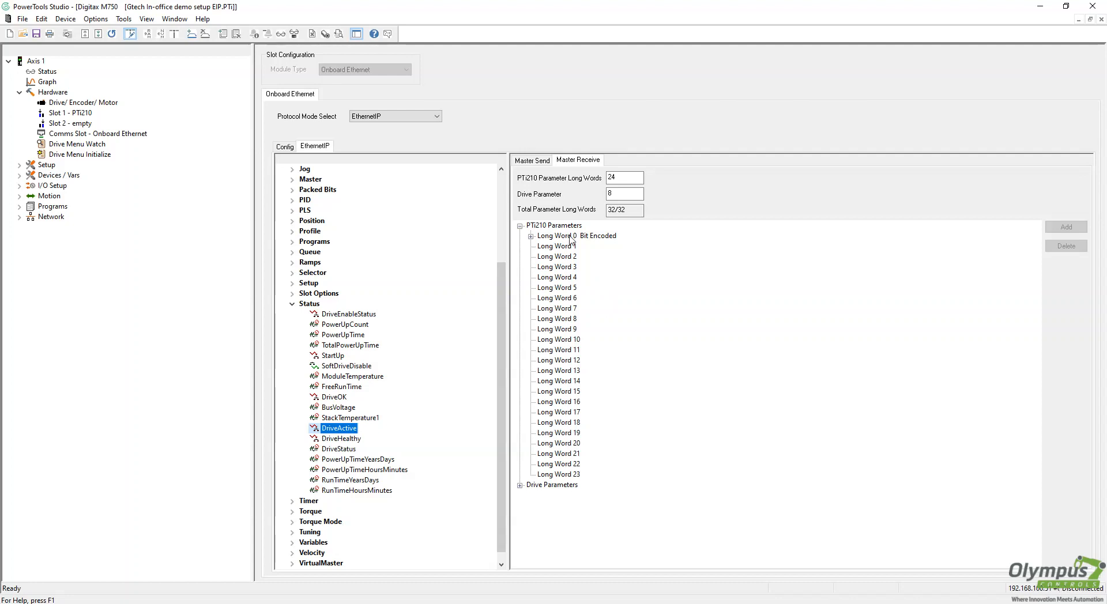
left_click(532, 237)
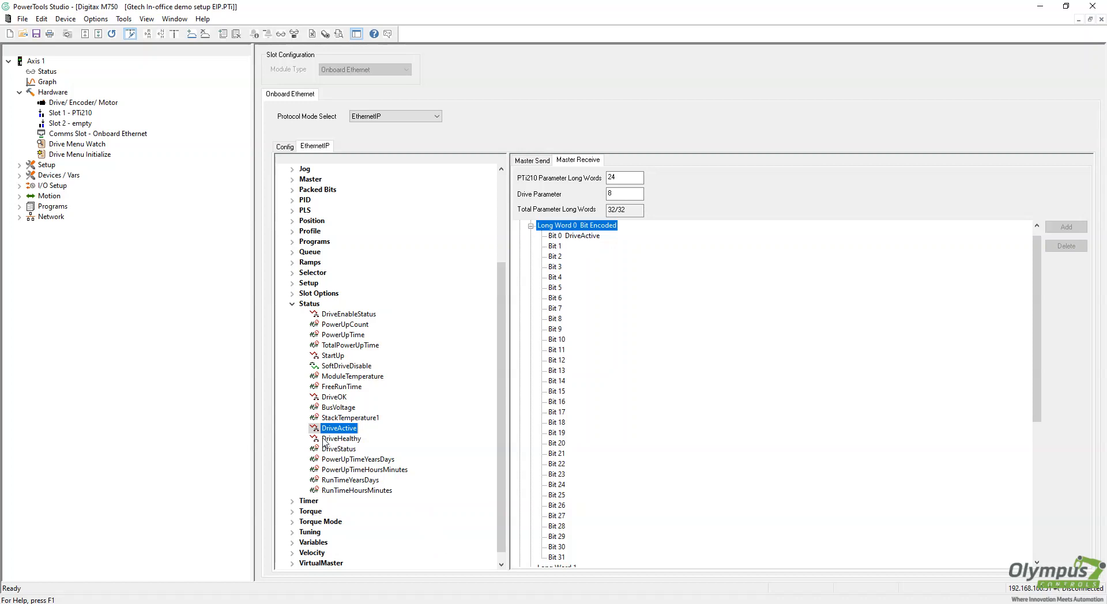
left_click_drag(326, 439, 559, 247)
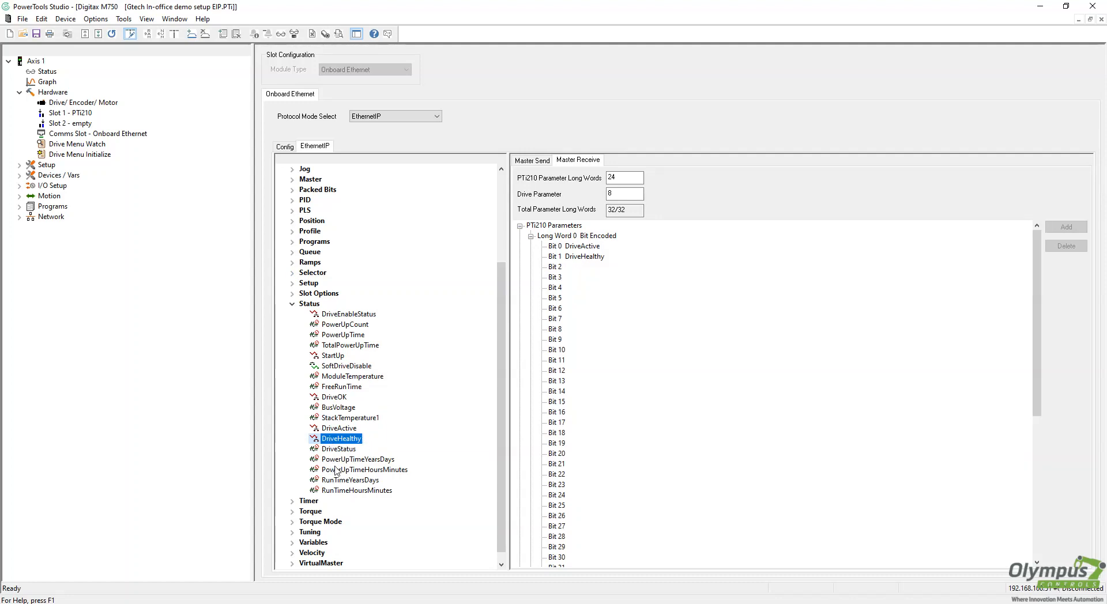
left_click_drag(340, 317, 558, 267)
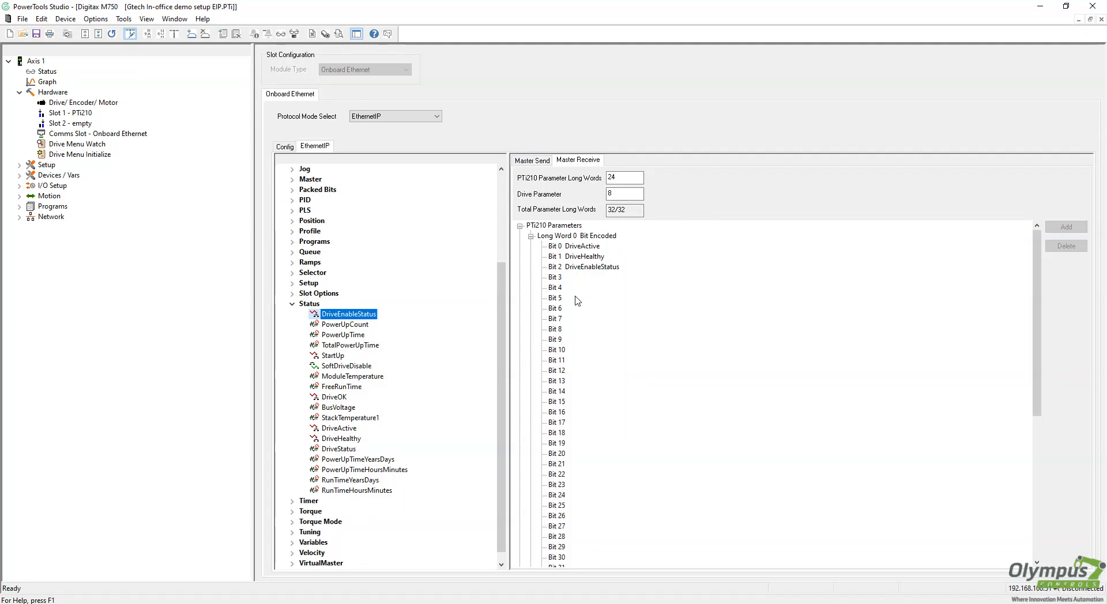
left_click(531, 237)
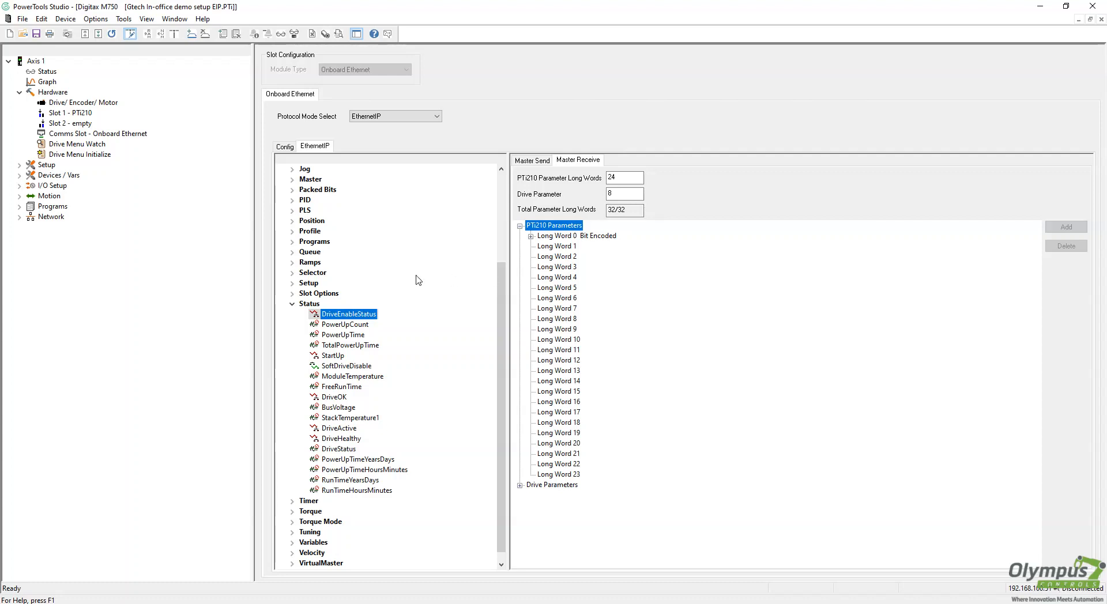
left_click(292, 306)
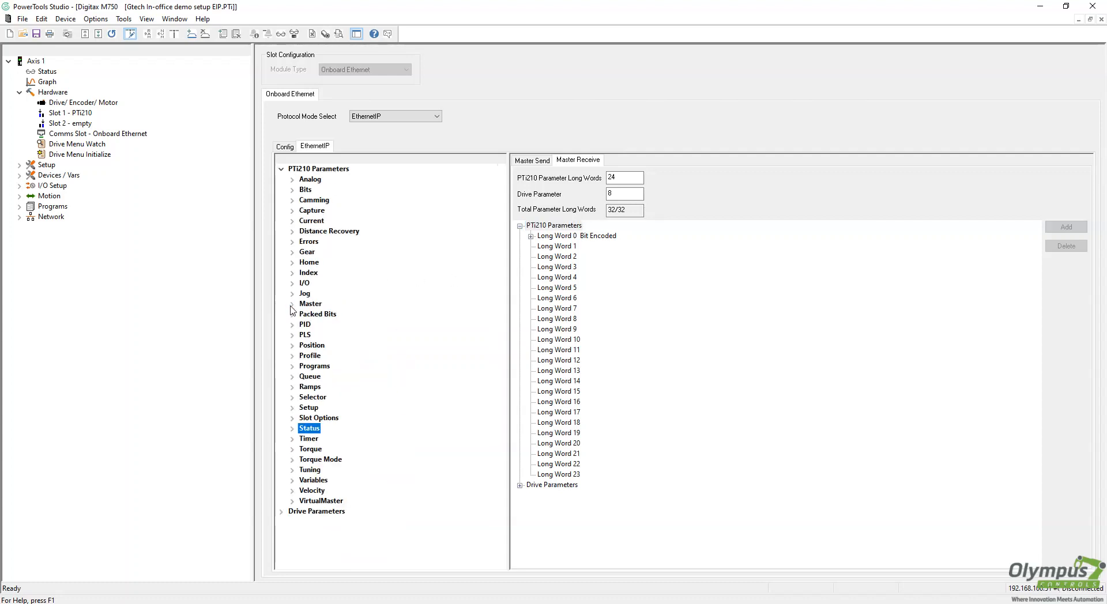
Expand Position and map PosnFeedback to Master Receive Long Word 1
left_click(292, 348)
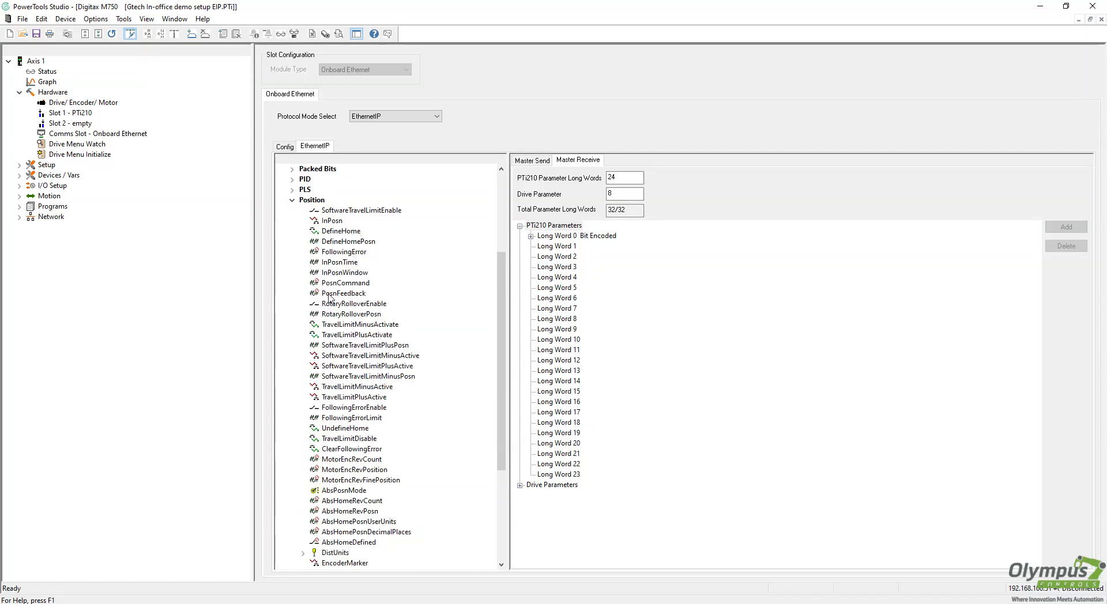
left_click_drag(328, 299, 553, 251)
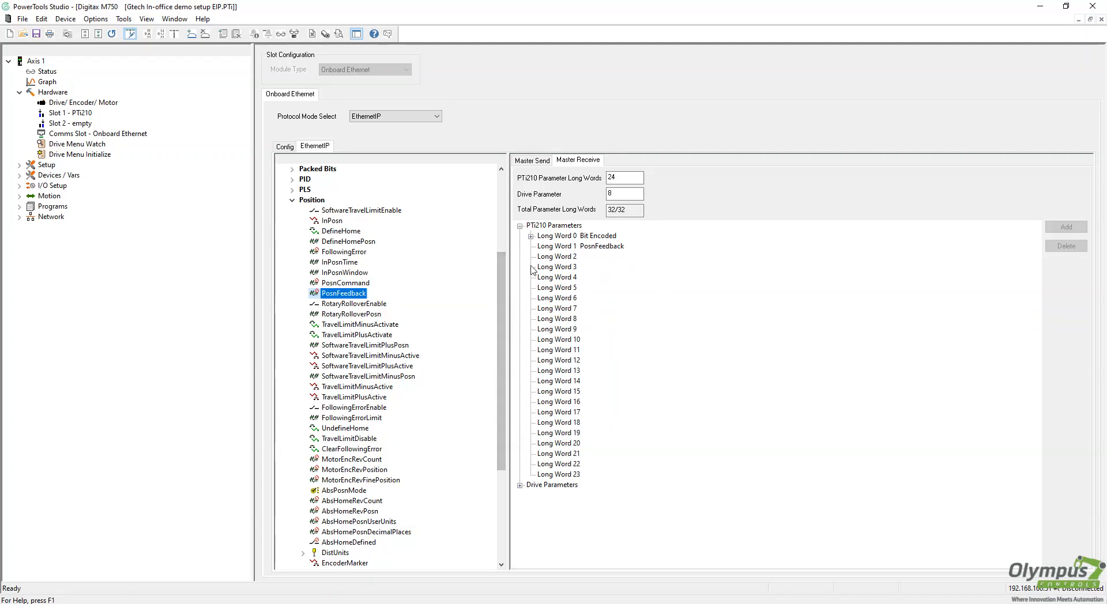
left_click_drag(503, 312, 504, 297)
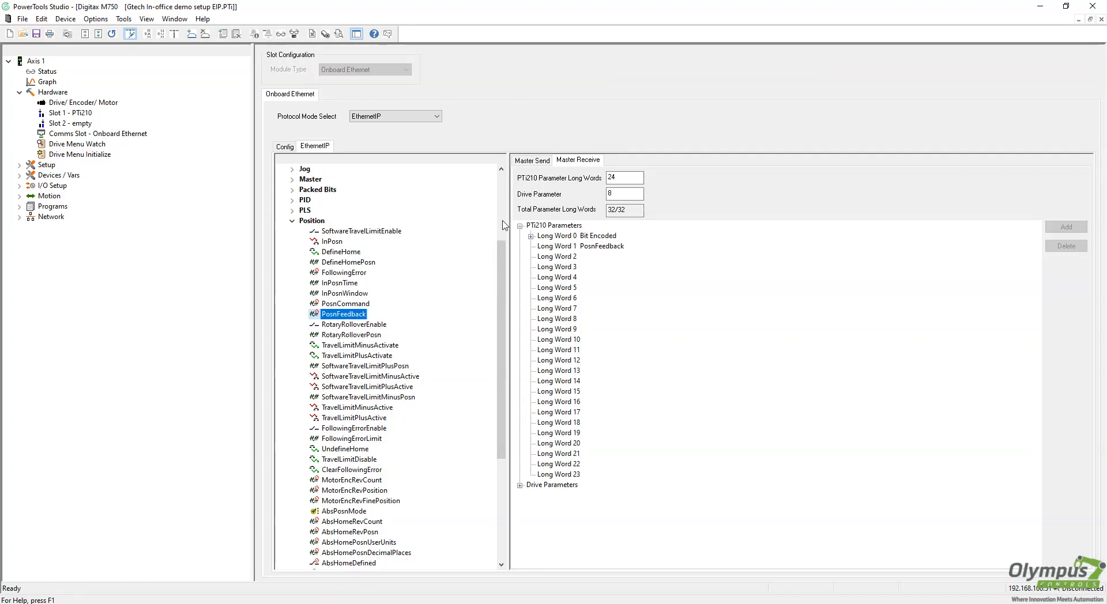
Review the mapped receive long words and return to the Master Send mapping
left_click(531, 236)
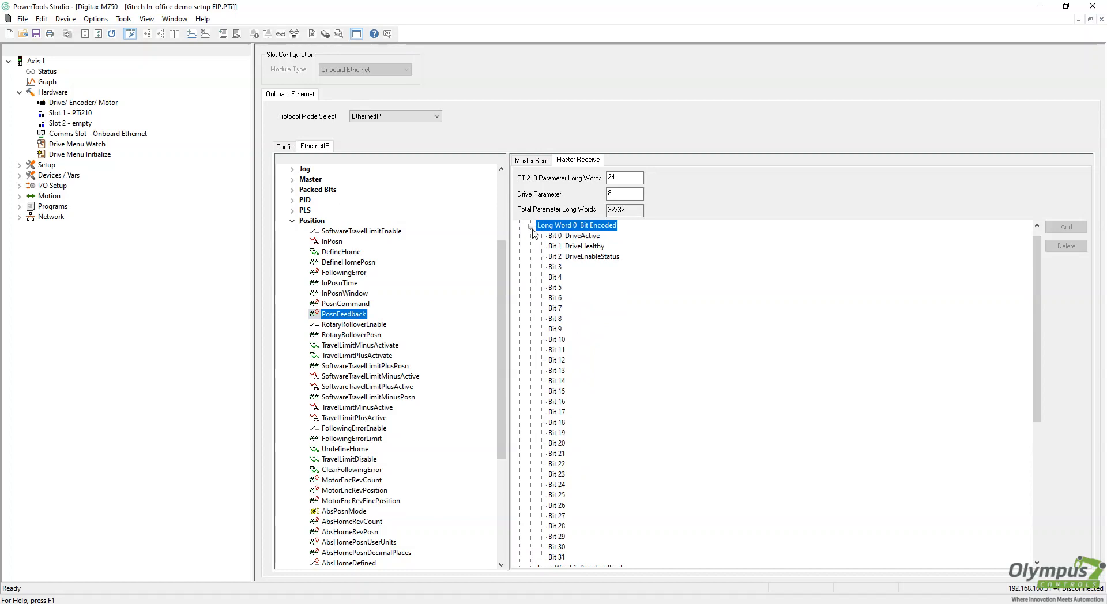
left_click(530, 227)
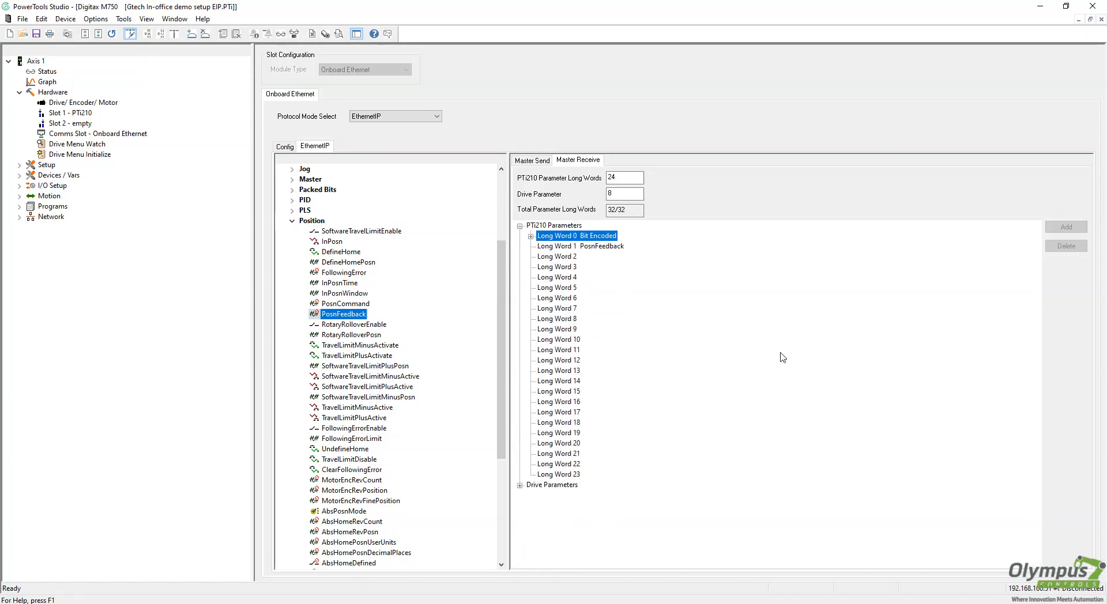
left_click(573, 246)
left_click(568, 236)
left_click(568, 247)
left_click(569, 254)
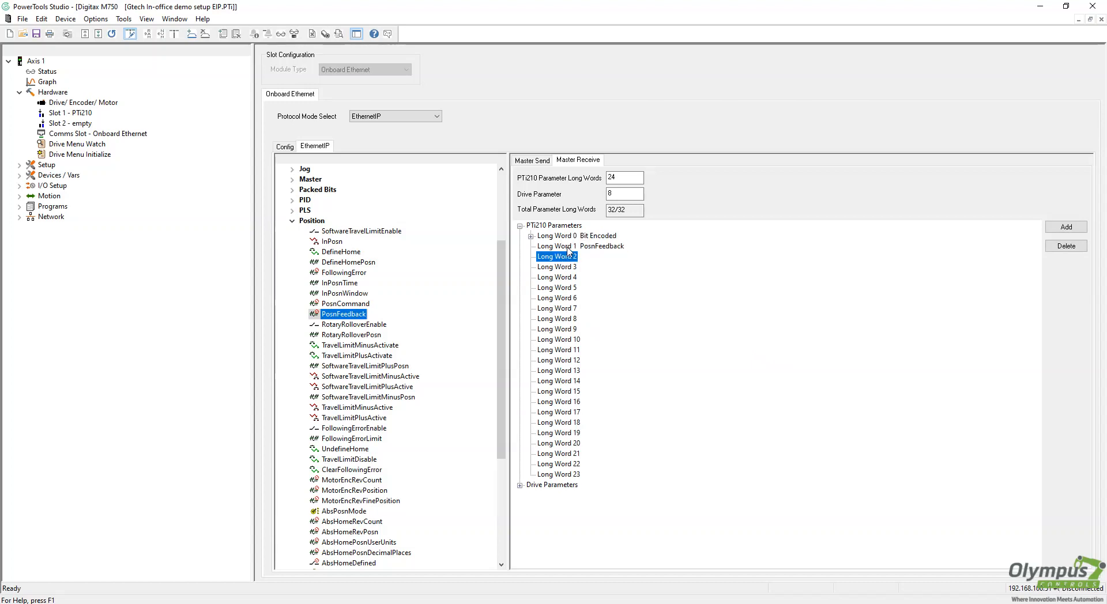
left_click(569, 246)
left_click(569, 236)
left_click(534, 161)
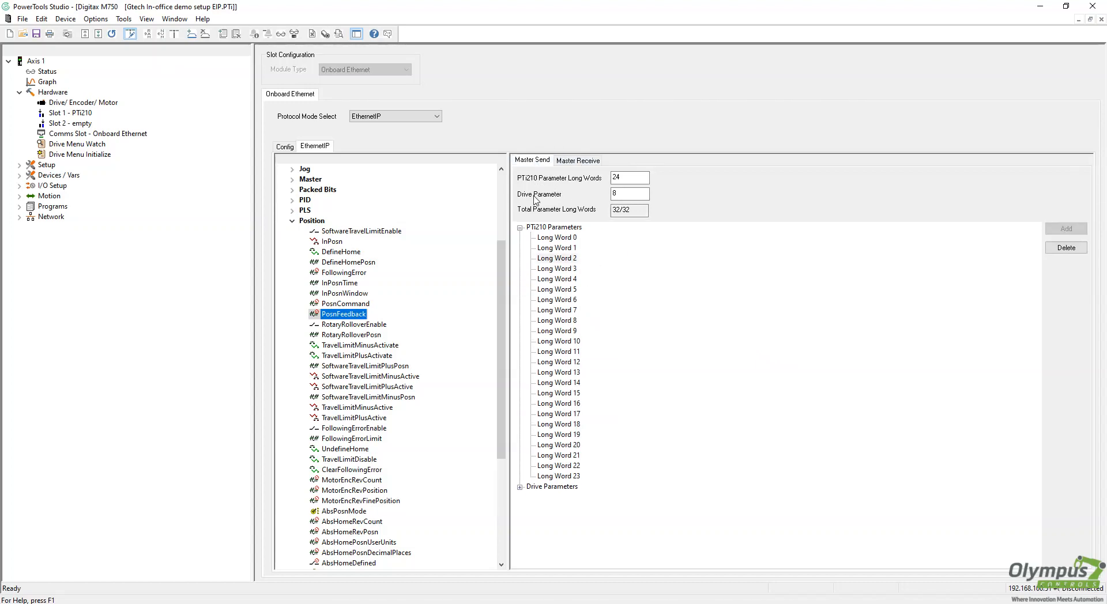
Map Jog.PlusActivate to Bit 0 of Master Send Long Word 0
left_click(293, 222)
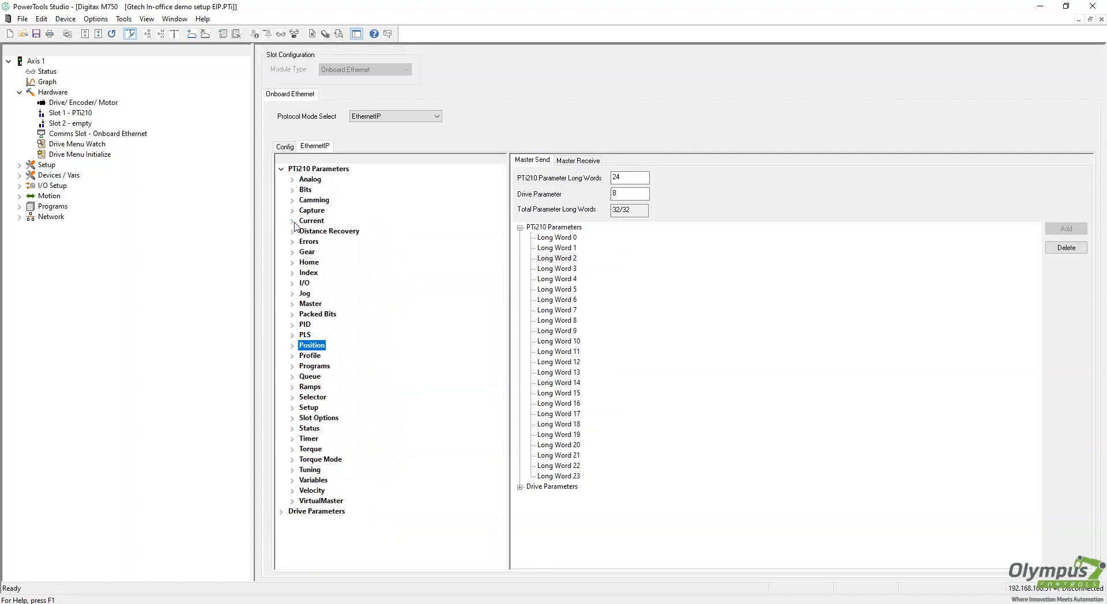
left_click(552, 237)
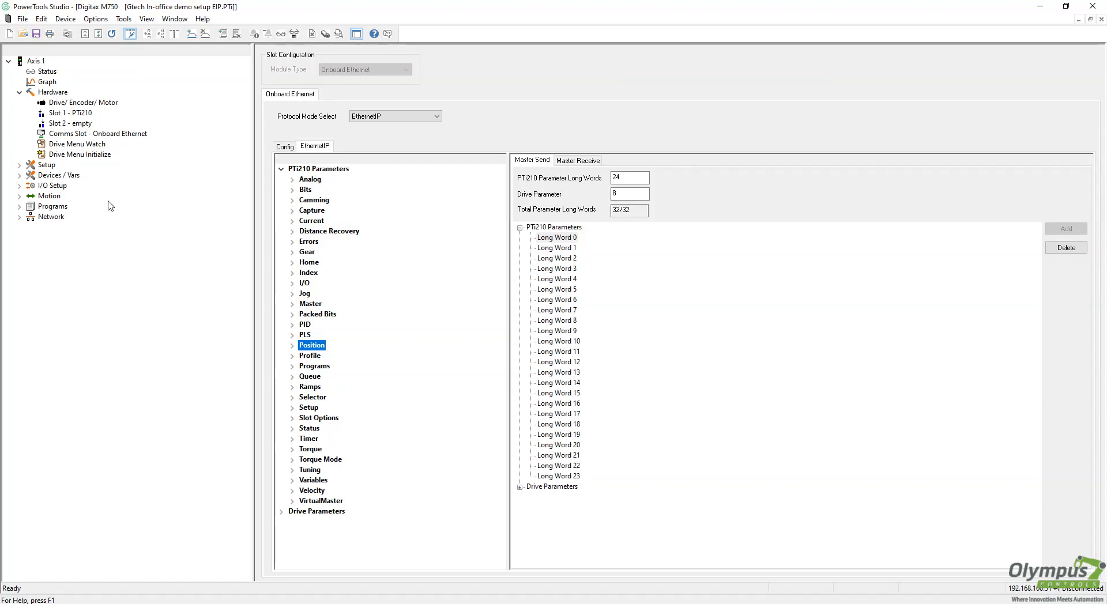
left_click(291, 293)
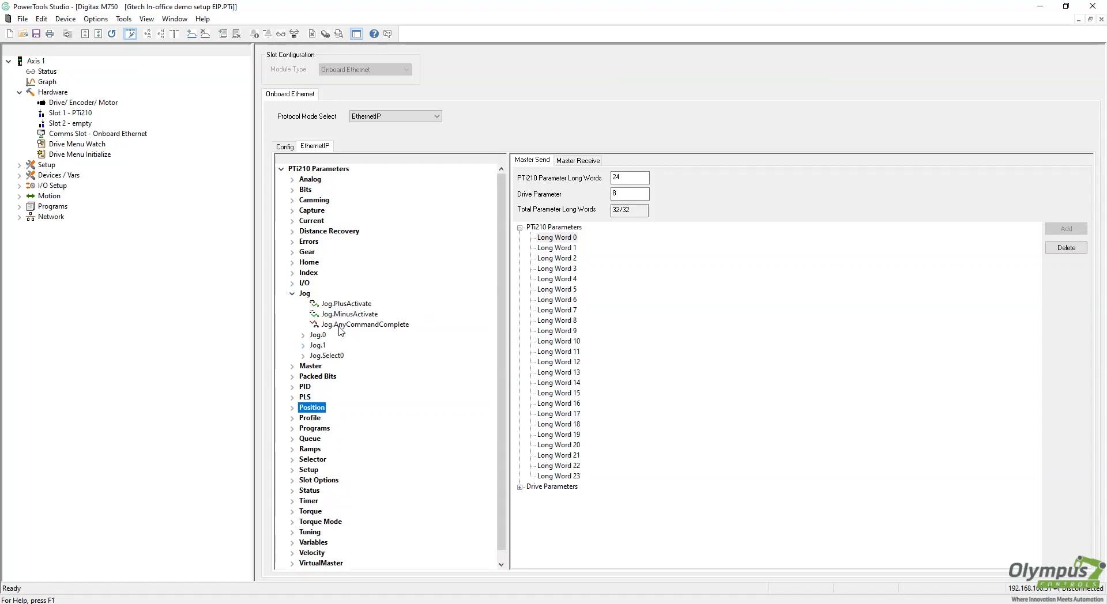
left_click(303, 335)
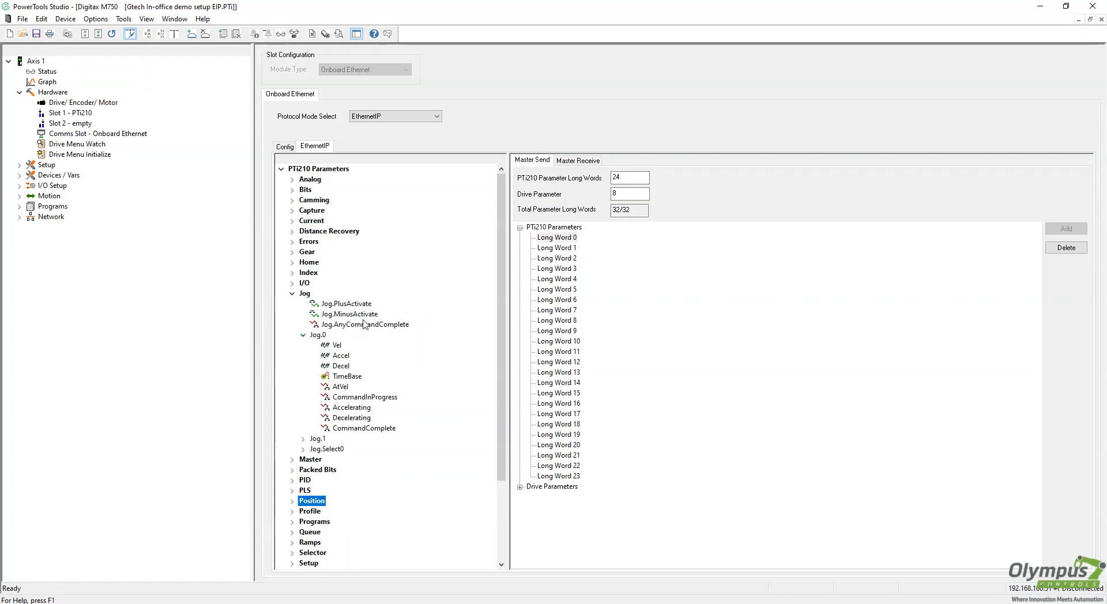
scroll(346, 305, "down", 1)
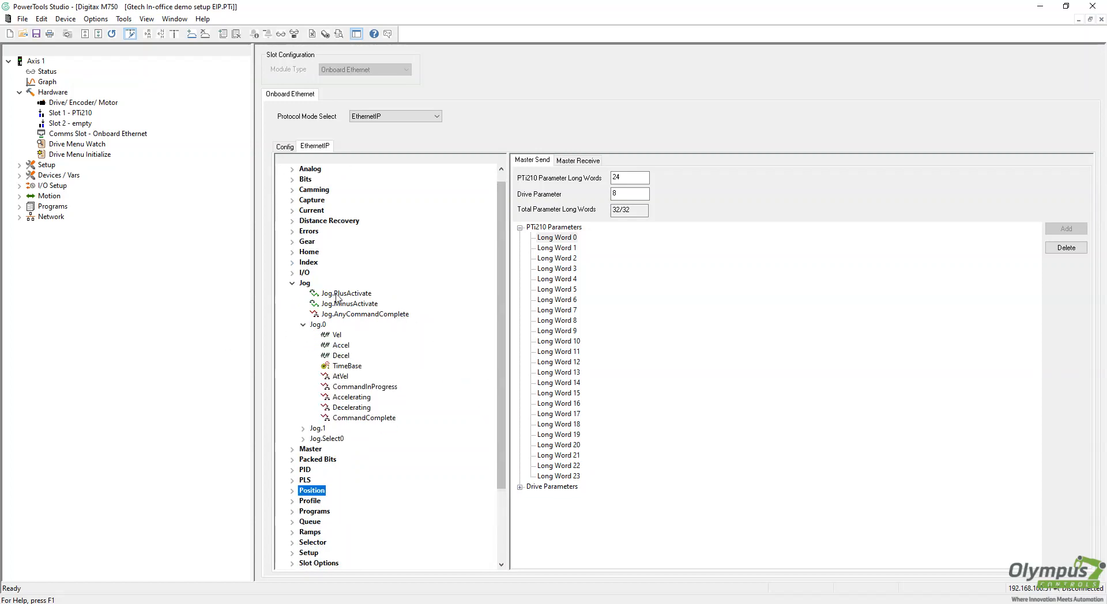
left_click(351, 305)
left_click_drag(346, 294, 572, 241)
Map Jog.MinusActivate to Long Word 0 Bit 1 and Jog.0.Vel to Long Word 1
left_click(530, 237)
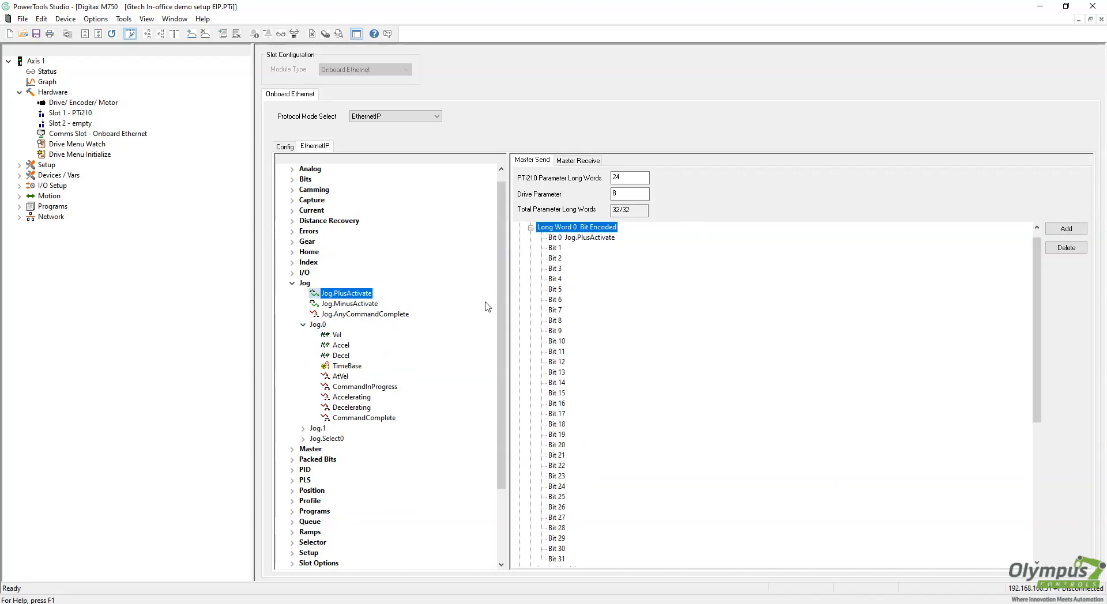
left_click_drag(341, 306, 558, 251)
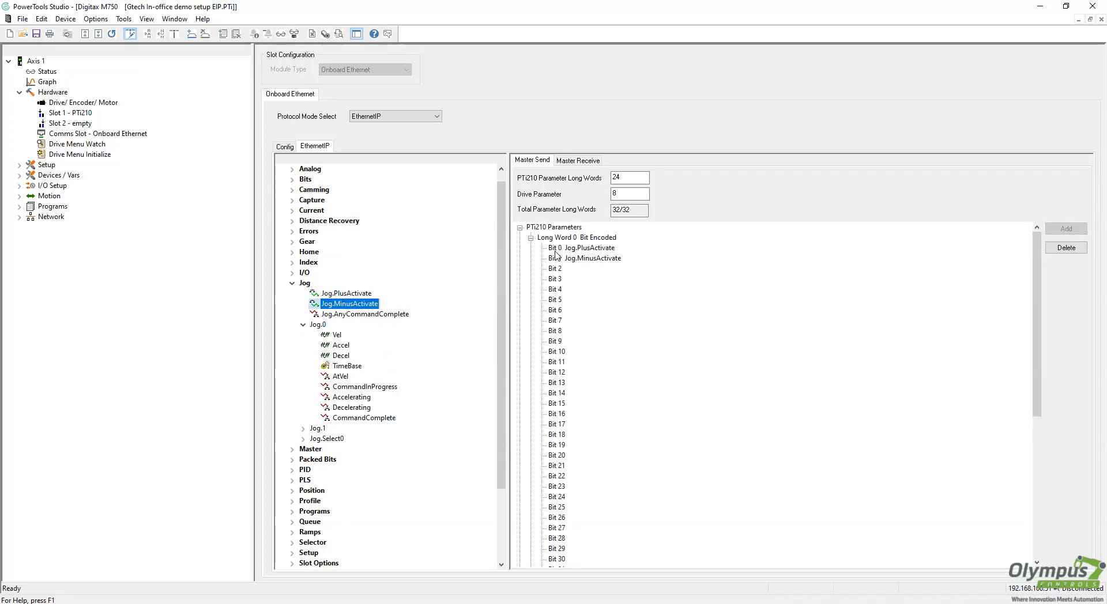
left_click(530, 238)
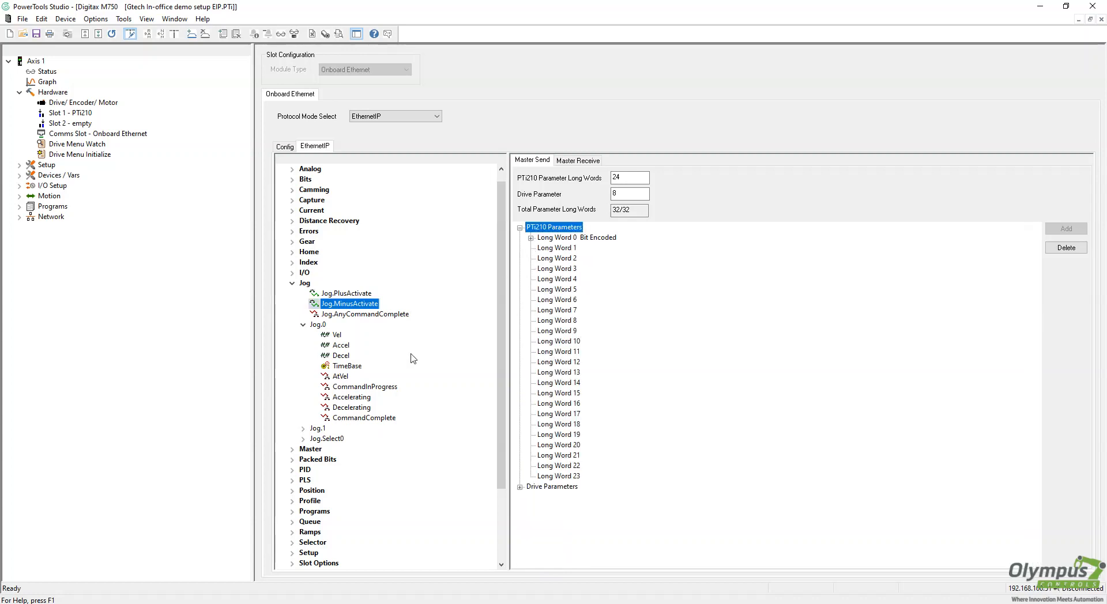
left_click_drag(334, 336, 565, 249)
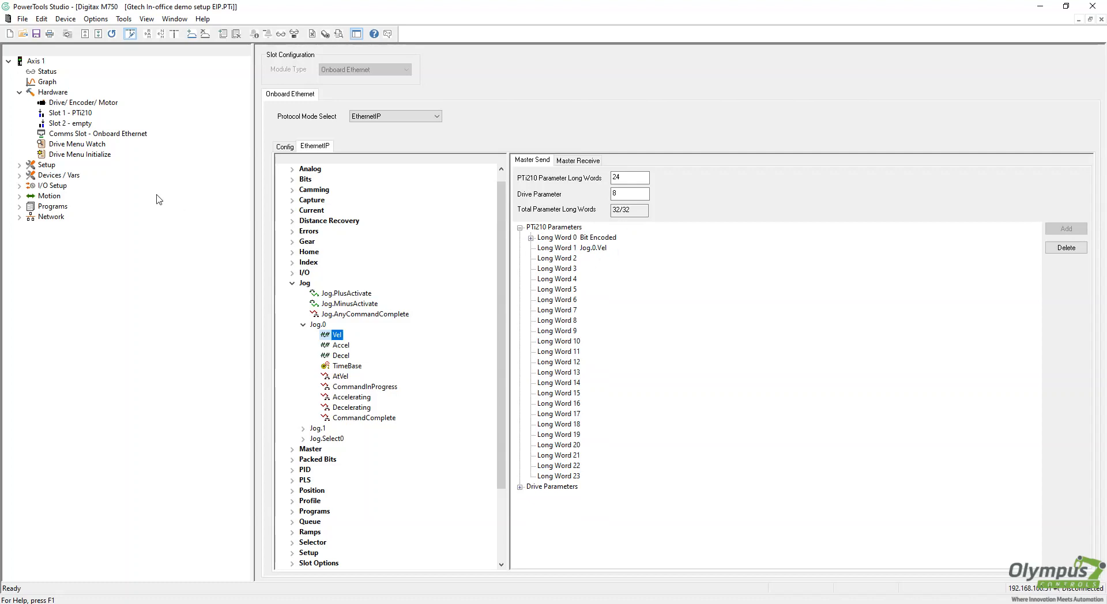
Verify the jog bits in Long Word 0 and show the Jog0 settings under Motion
left_click(530, 238)
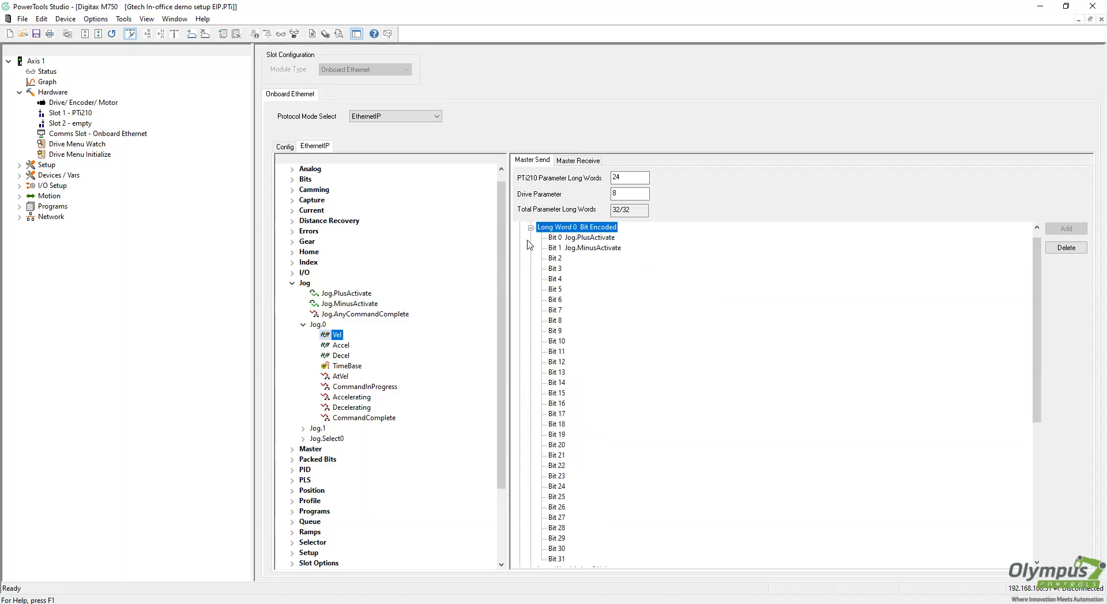
left_click(588, 245)
left_click(588, 238)
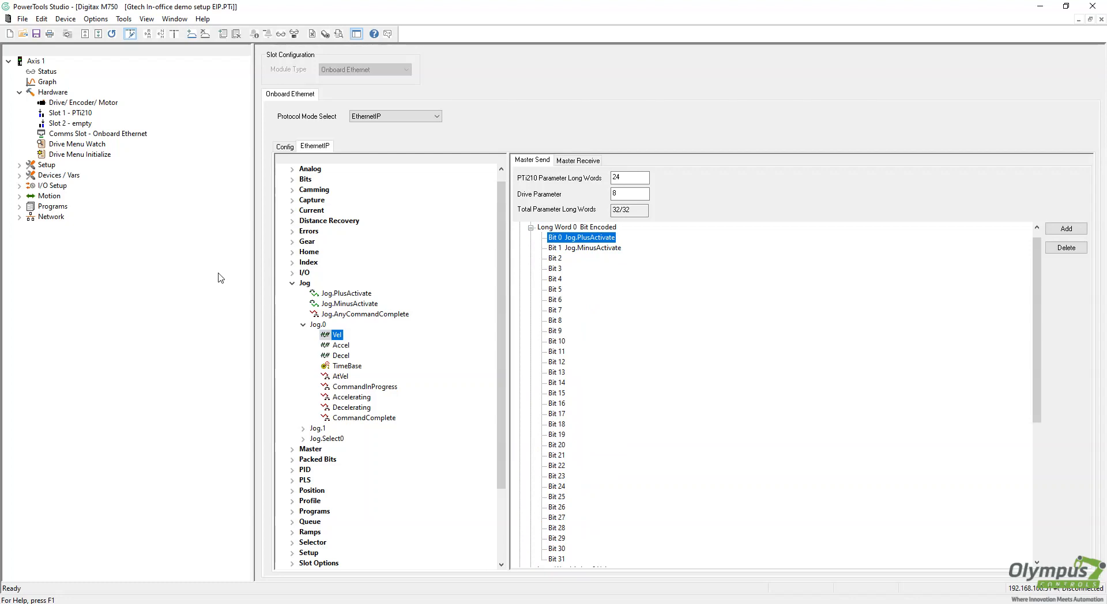
left_click(20, 195)
left_click(66, 217)
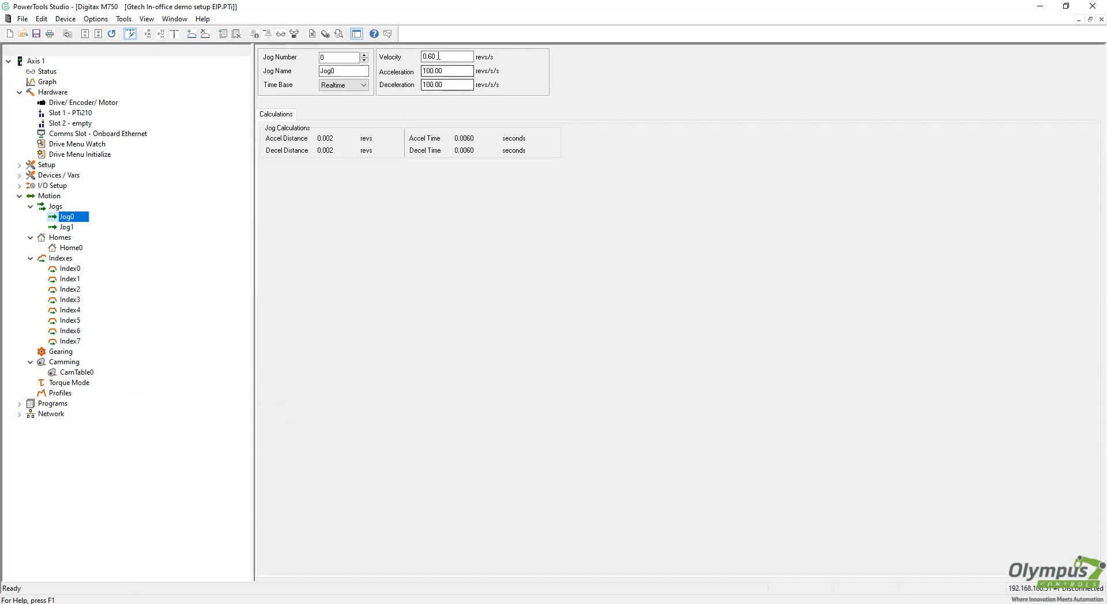
Confirm Jog0 velocity 0.60 revs/s and acceleration 100.00, then return to the EthernetIP mapping
left_click(448, 57)
left_click_drag(448, 57, 343, 58)
left_click(448, 71)
left_click_drag(448, 71, 423, 85)
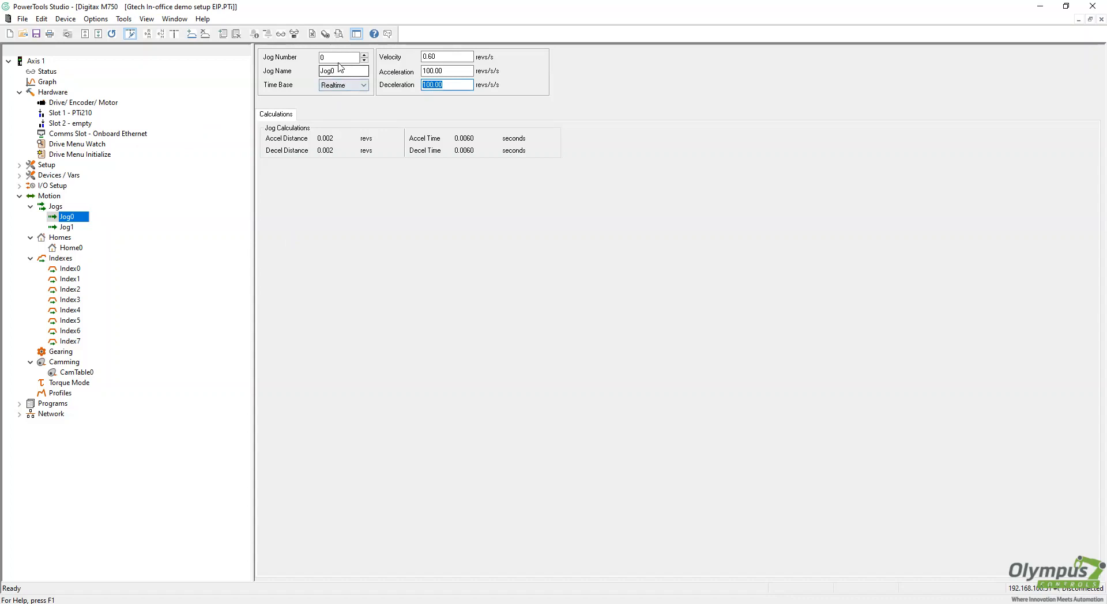
left_click(87, 135)
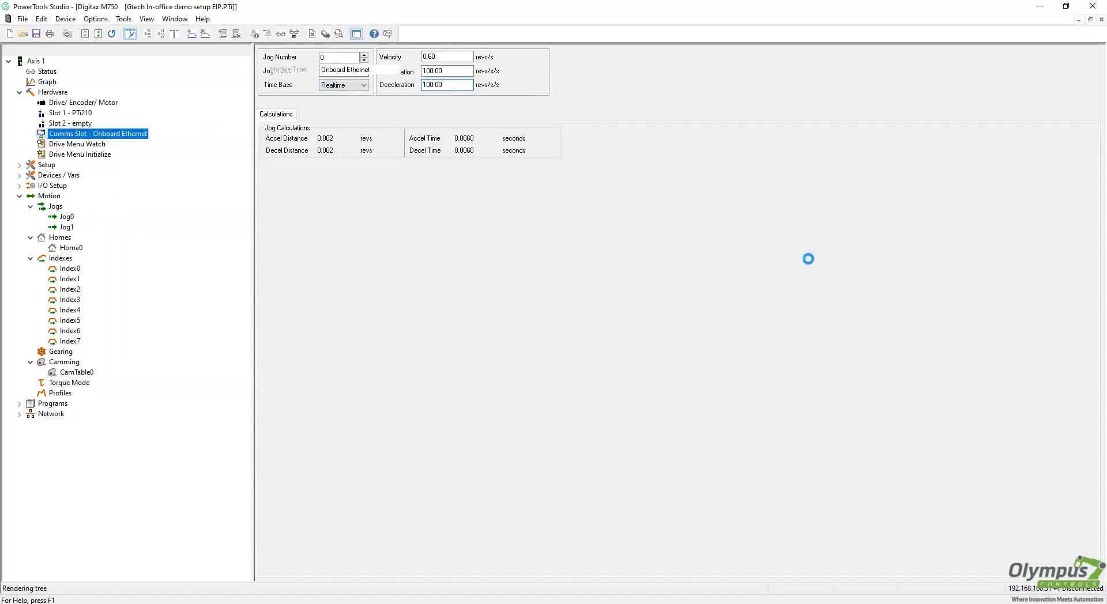
left_click(315, 145)
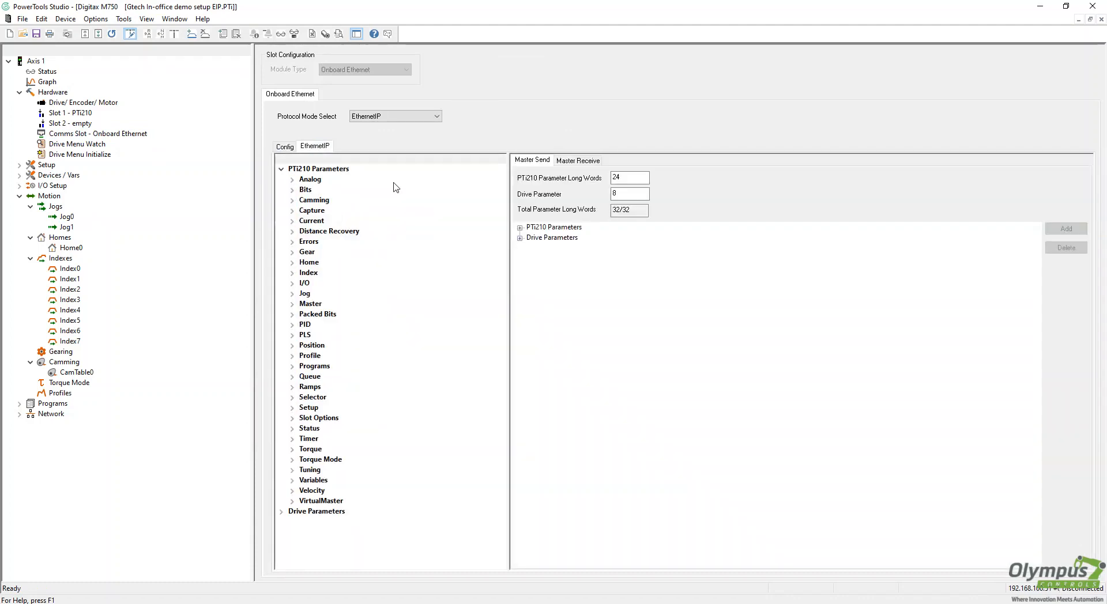
Expand the PTi210 send map and inspect Long Word 0's Jog.PlusActivate and Jog.MinusActivate bits
left_click(520, 228)
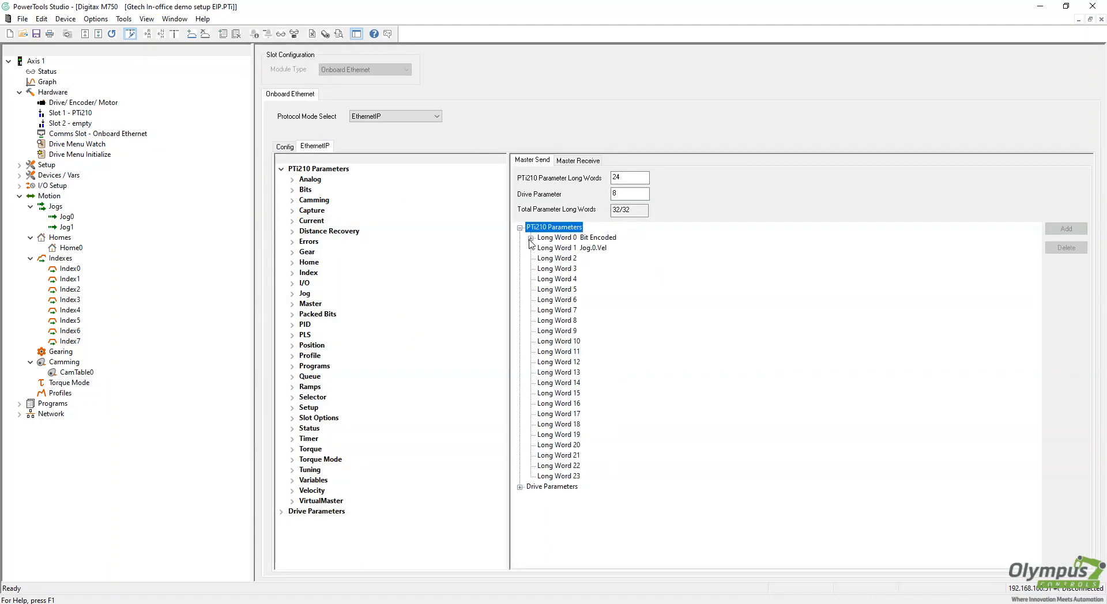
left_click(530, 239)
left_click(571, 238)
left_click(575, 248)
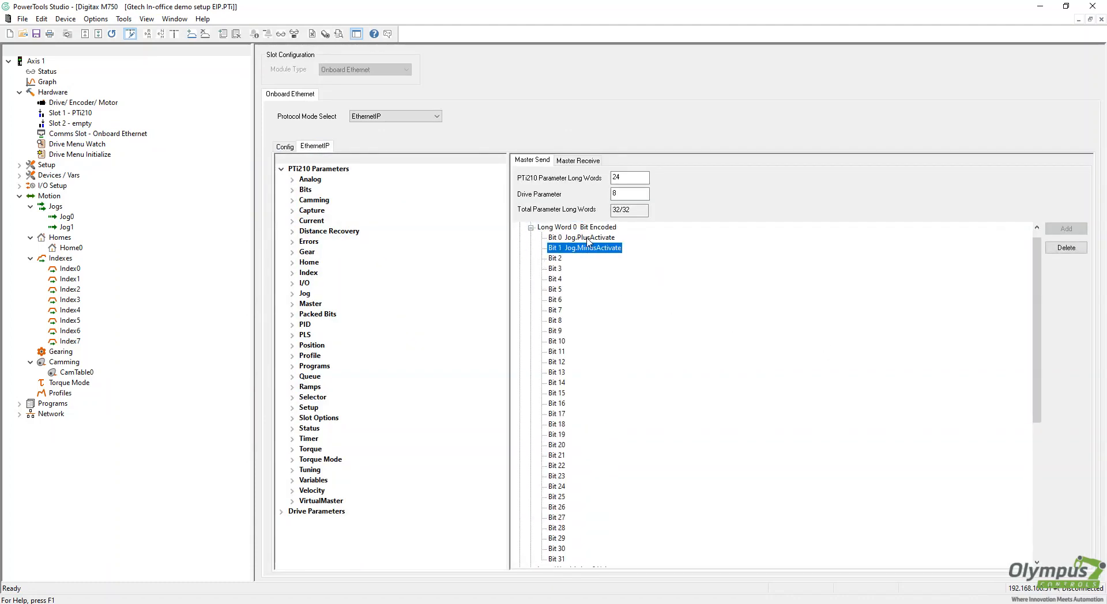
left_click(531, 228)
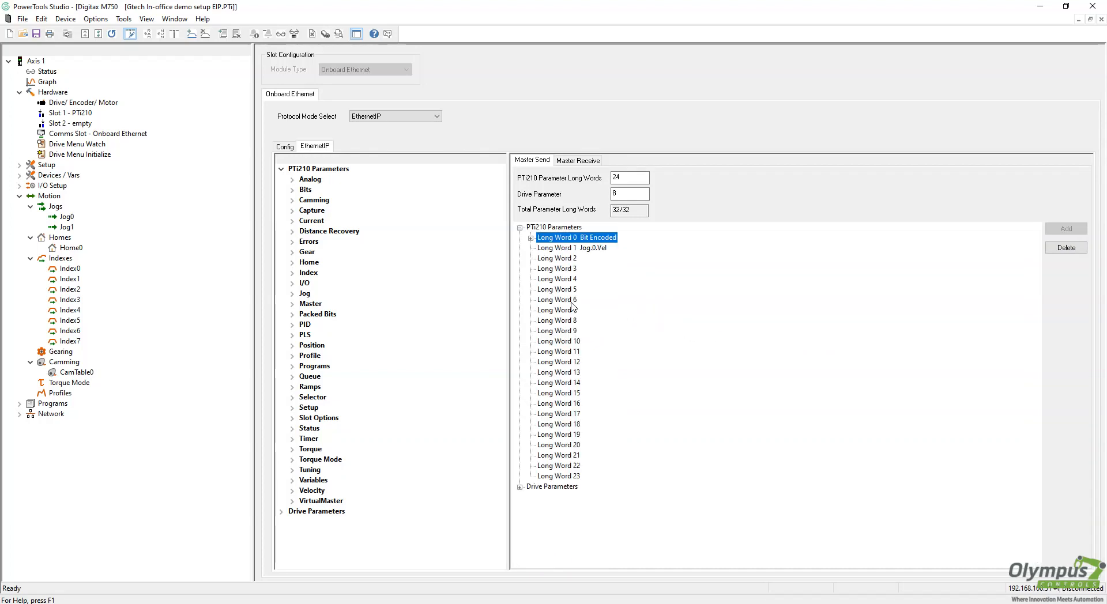
Confirm Long Word 1 carries Jog.0.Vel, then display the Setup User Units page
left_click(591, 249)
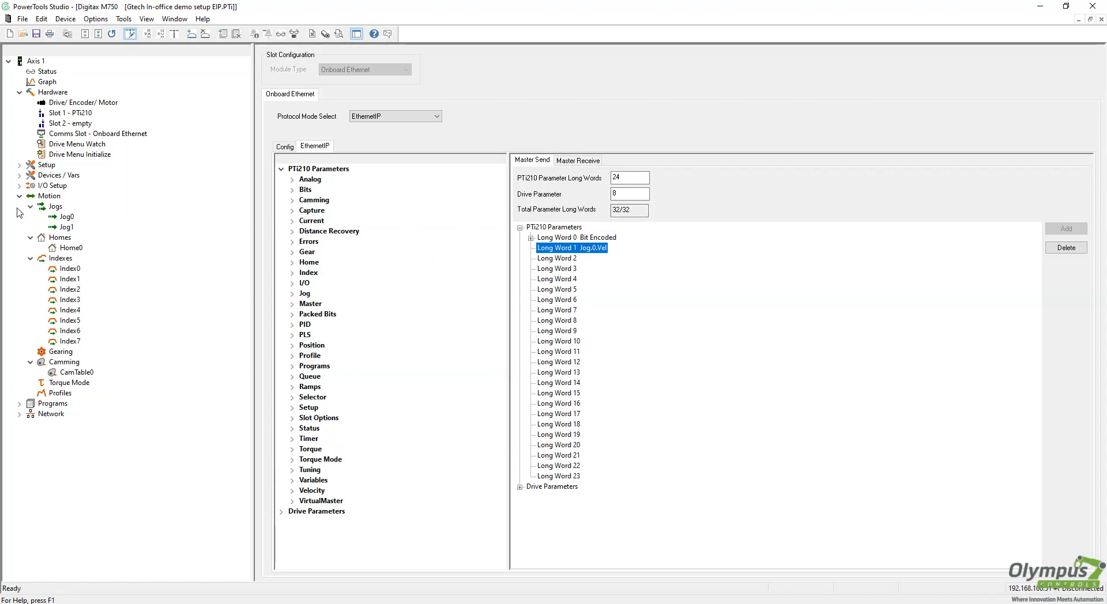
left_click(21, 166)
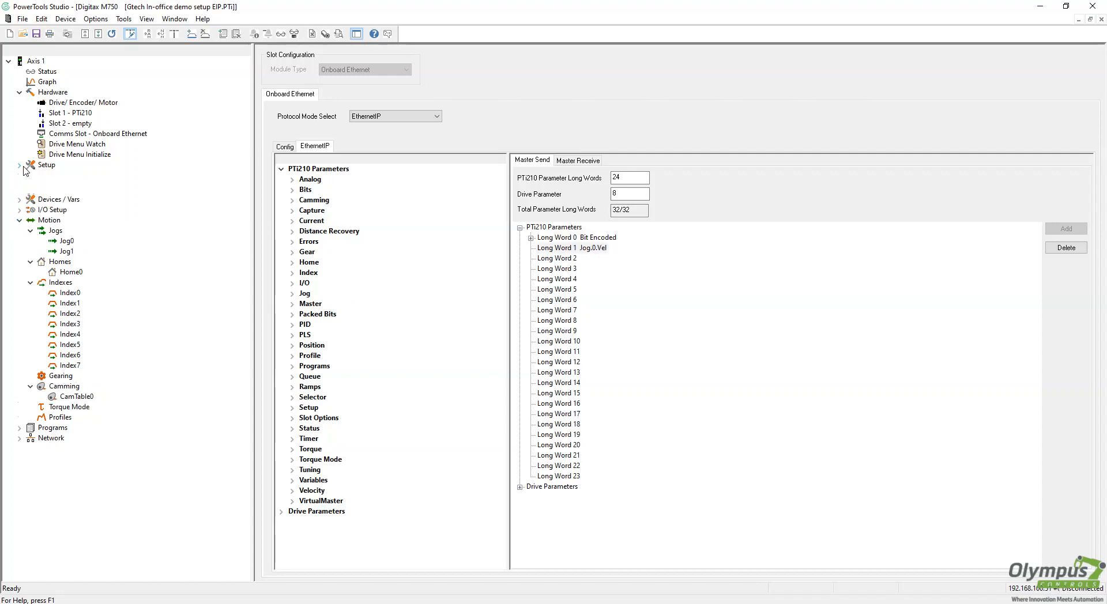
left_click(64, 175)
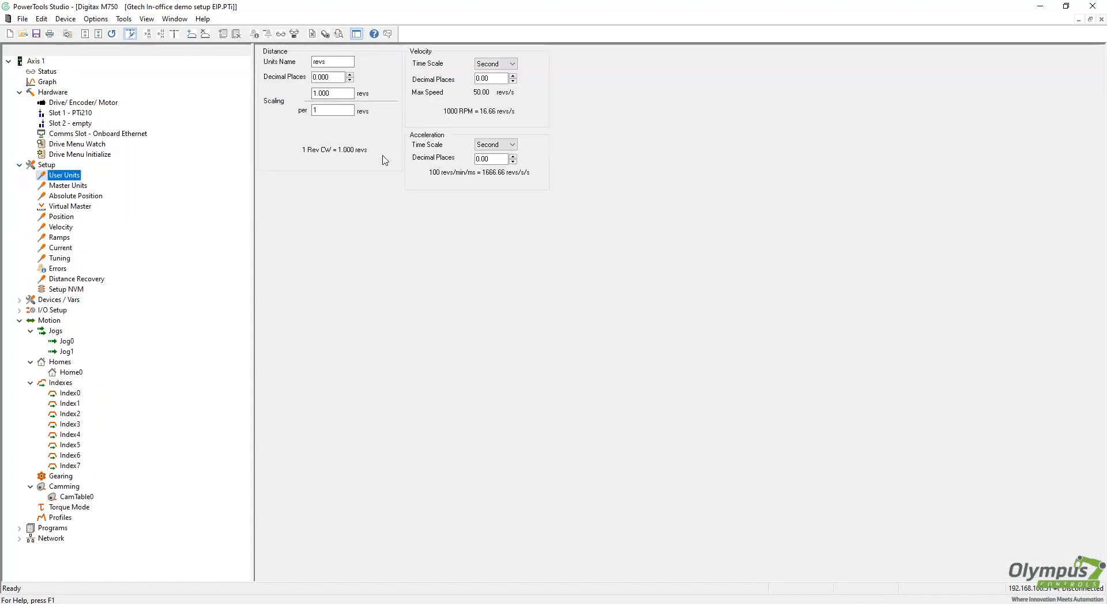
left_click_drag(357, 92, 281, 103)
key("Tab")
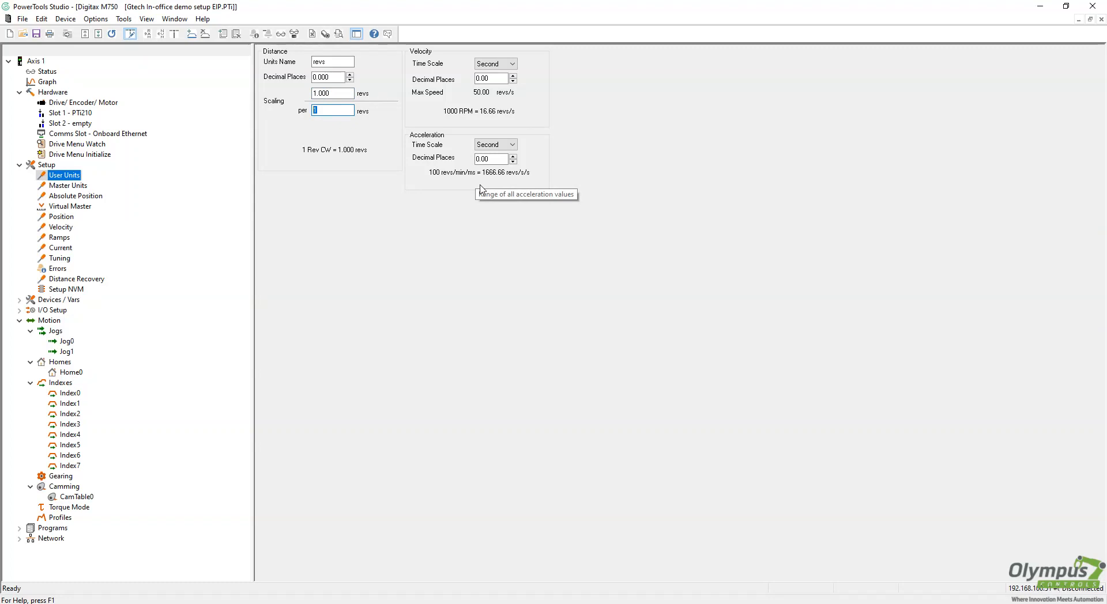
key("shift+Tab")
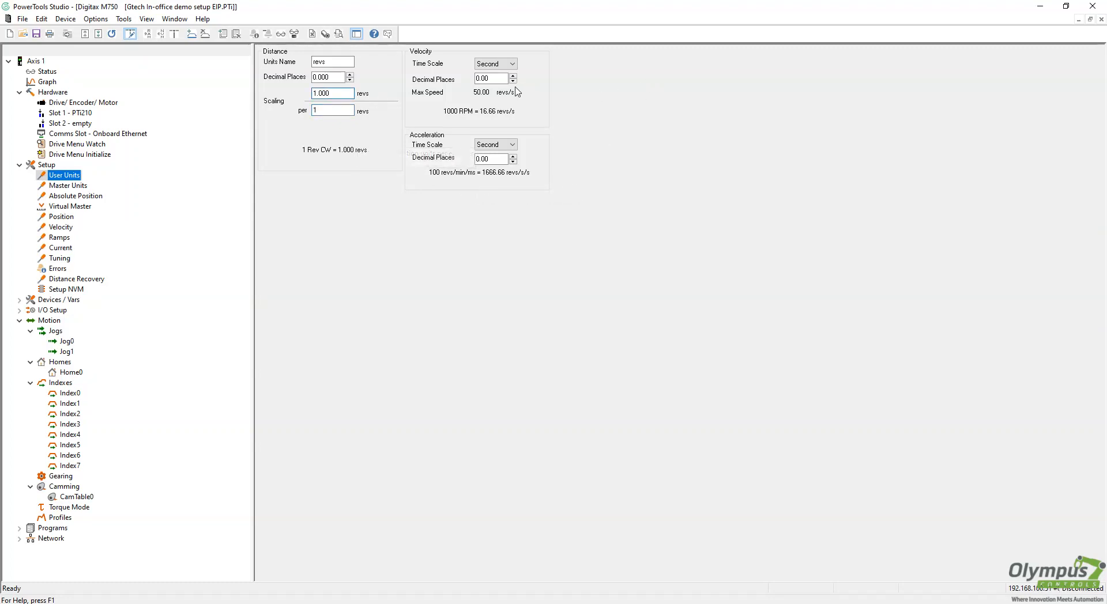
left_click(481, 81)
left_click(494, 161)
left_click(497, 81)
left_click(513, 162)
left_click(498, 79)
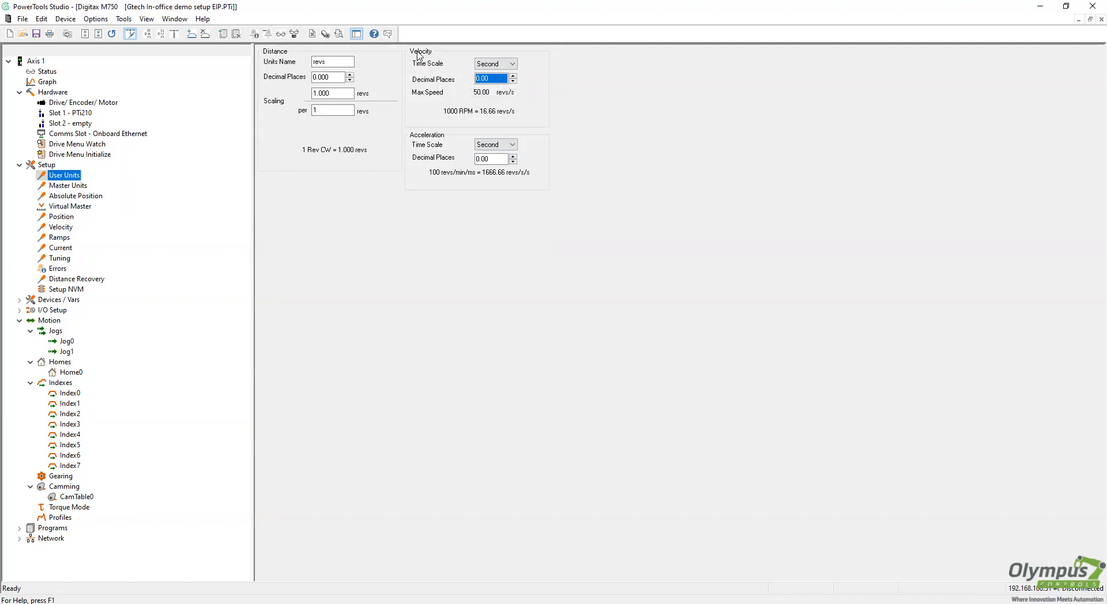
left_click(341, 94)
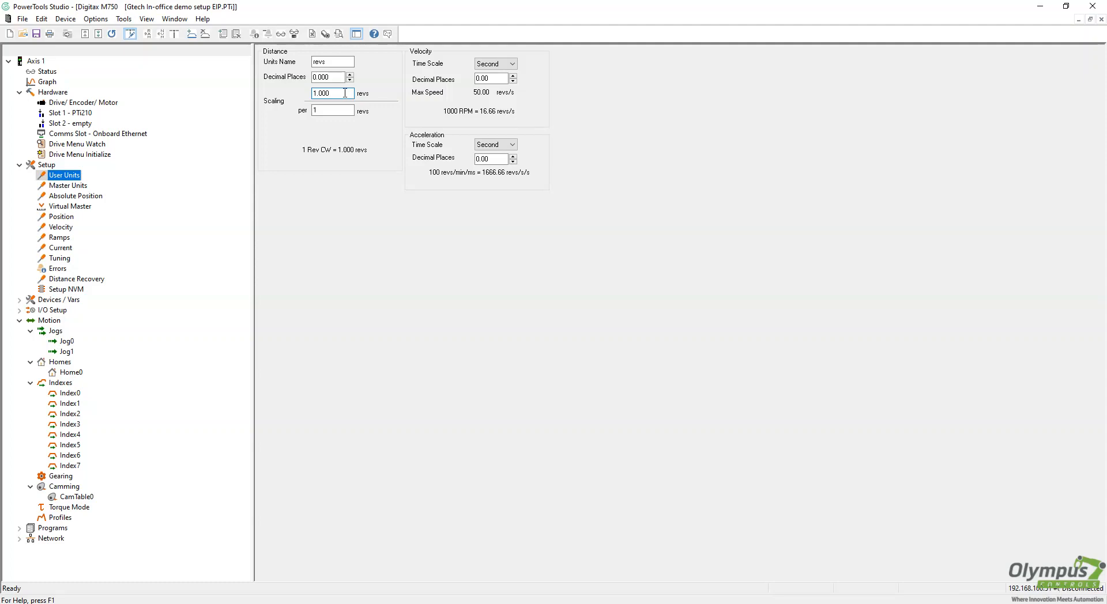
left_click_drag(345, 93, 291, 94)
left_click(329, 111)
left_click(350, 80)
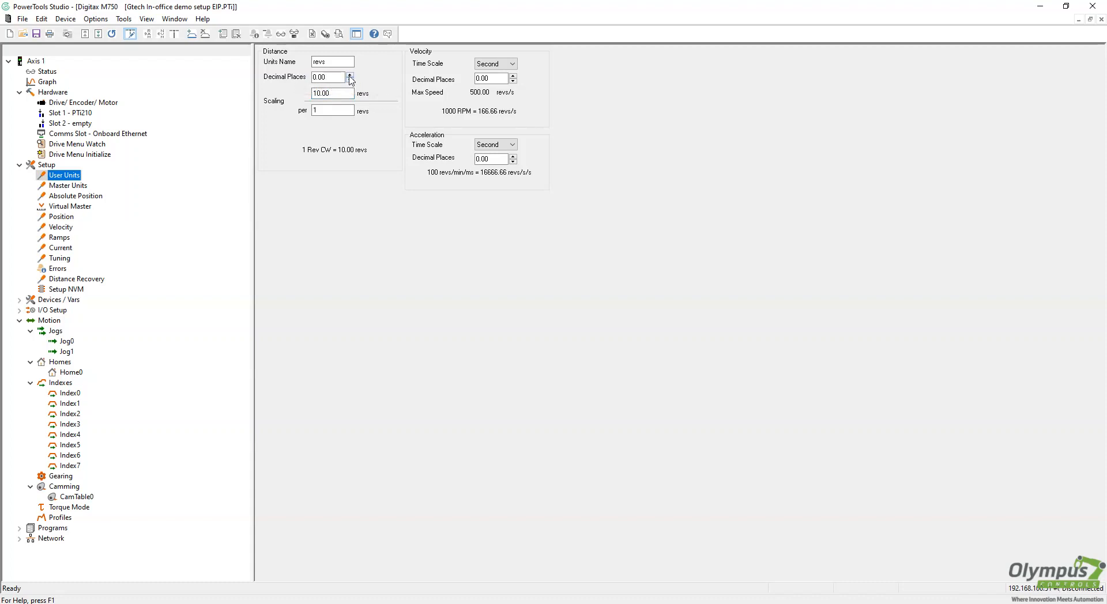
key("Tab")
left_click(347, 107)
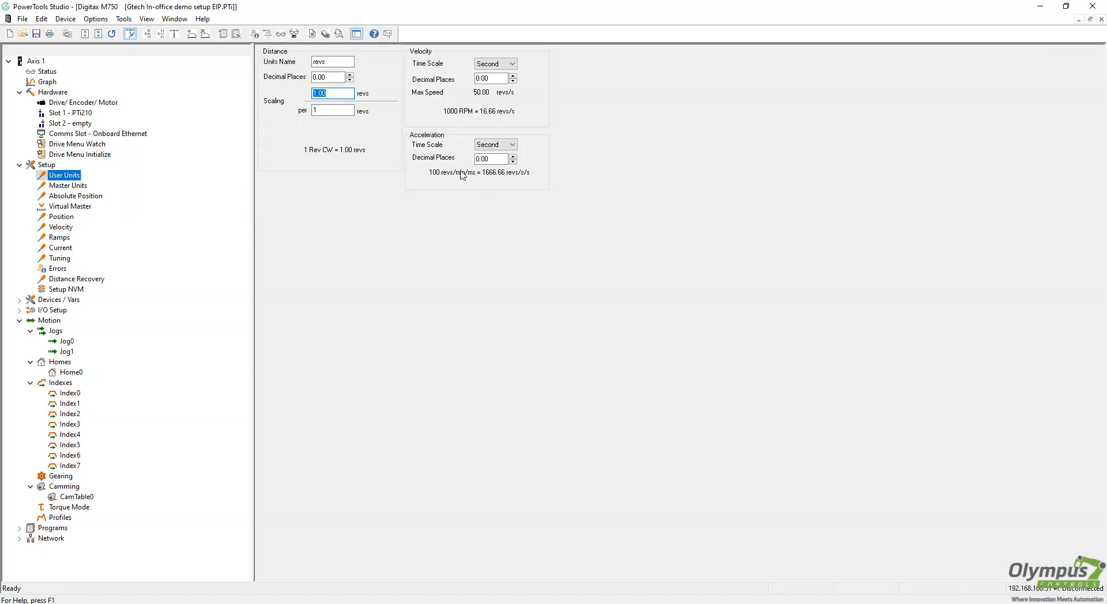
left_click(349, 80)
left_click(337, 94)
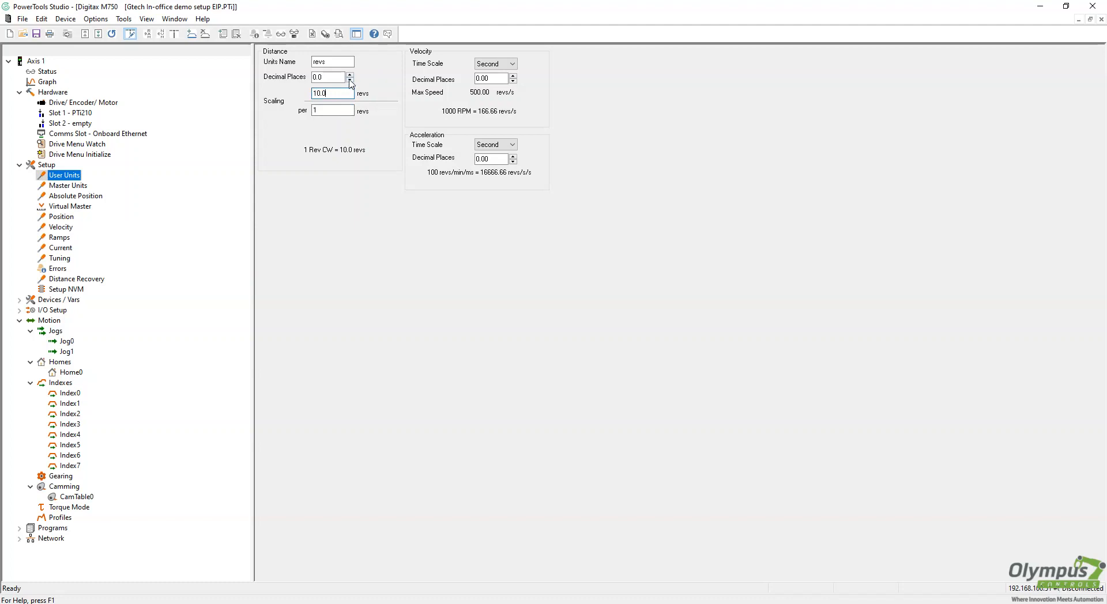
left_click(349, 80)
left_click(350, 75)
left_click(350, 75)
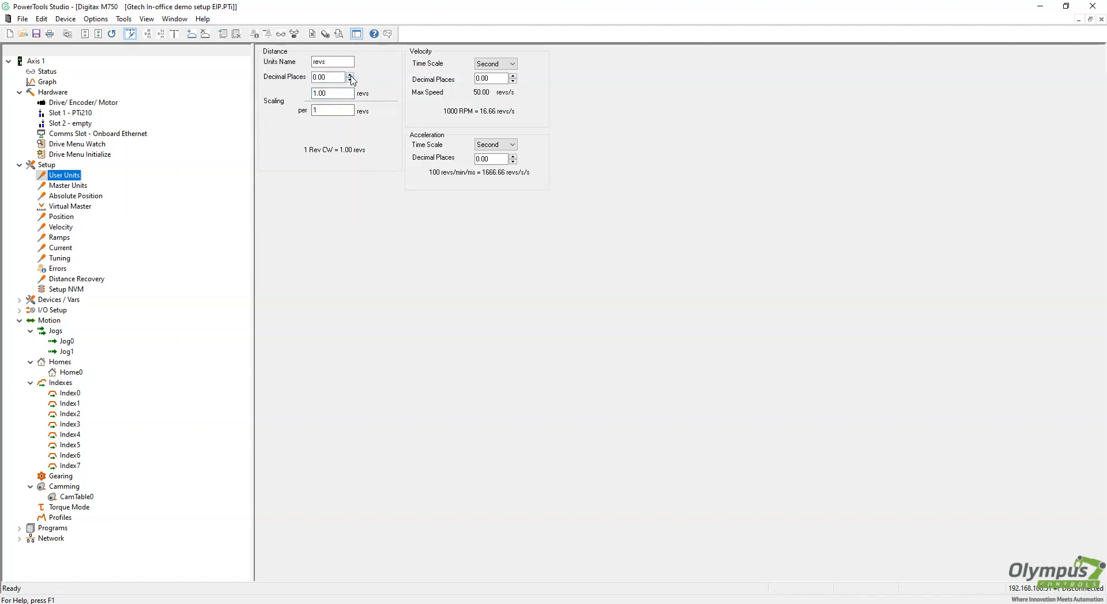
left_click(350, 76)
double_click(321, 93)
type("1")
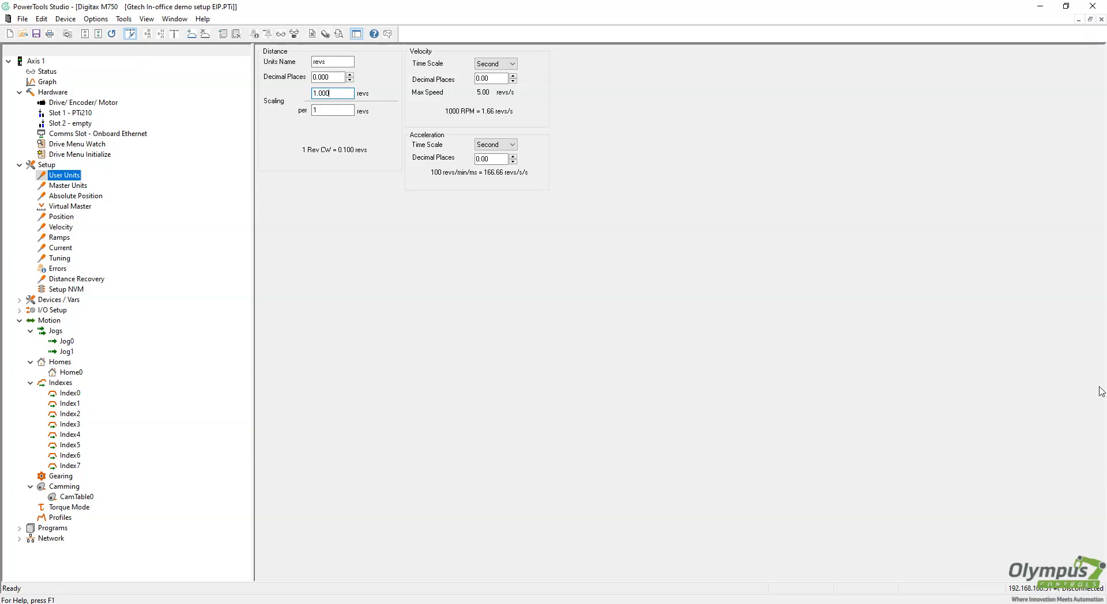
left_click(346, 110)
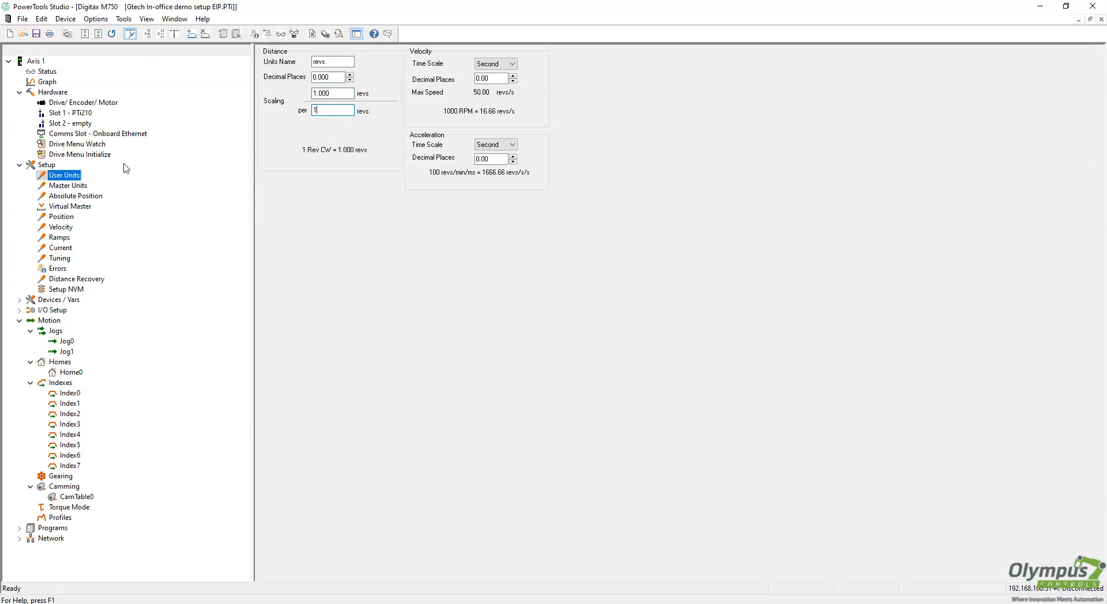
Show the Onboard Ethernet slot's EtherNet/IP mapping with PTi210 Parameters expanded
left_click(116, 134)
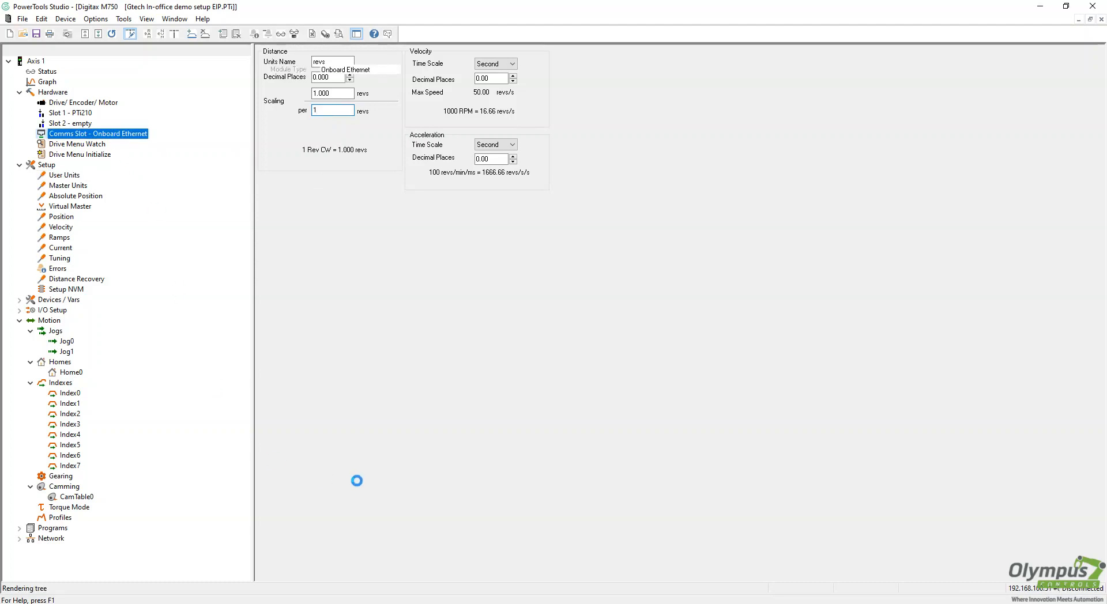
left_click(314, 148)
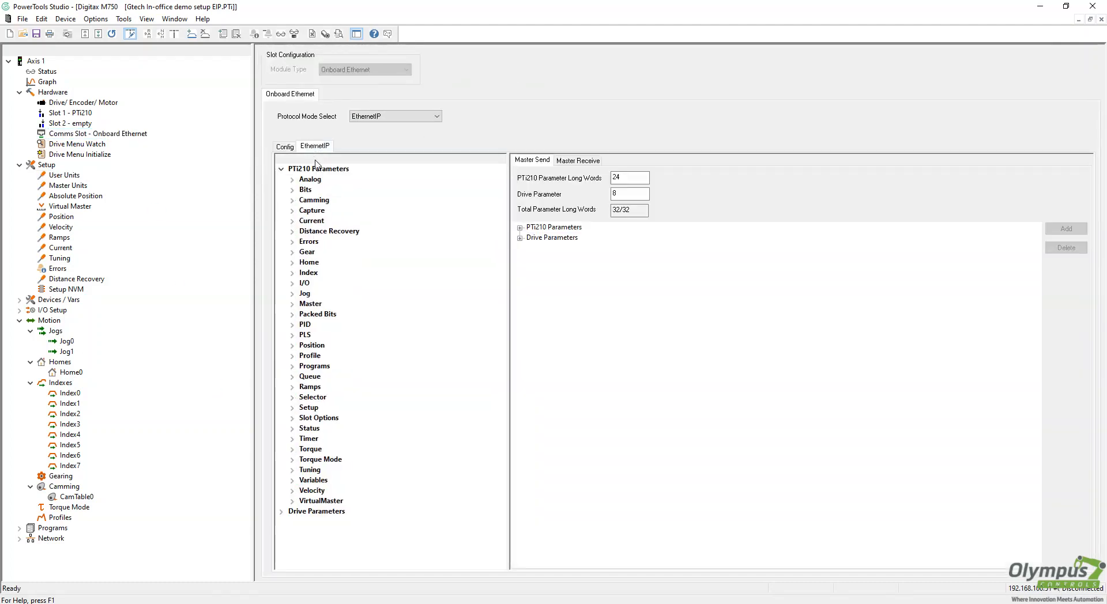
left_click(519, 228)
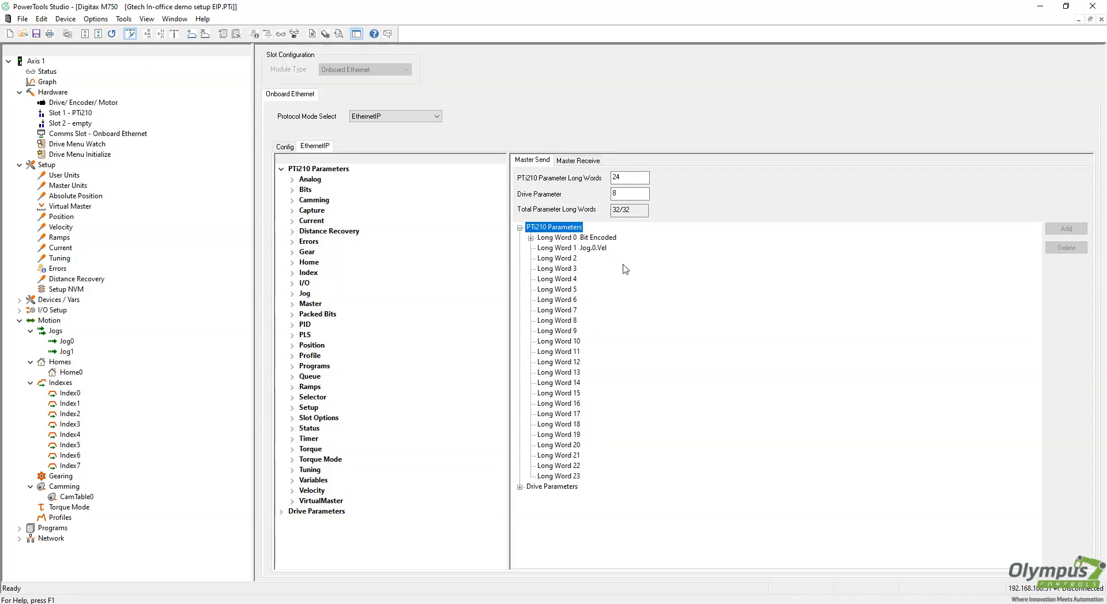
Download the configuration to the drive, watch it reboot, and bring up the RSLogix 5000 session
left_click(65, 19)
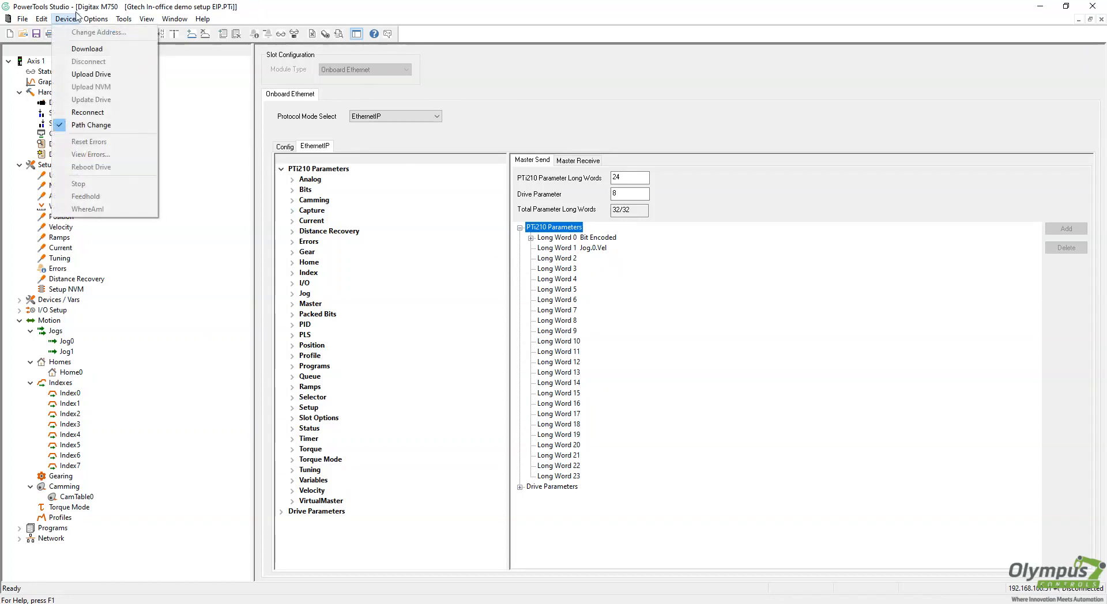
left_click(75, 17)
left_click(75, 17)
left_click(87, 48)
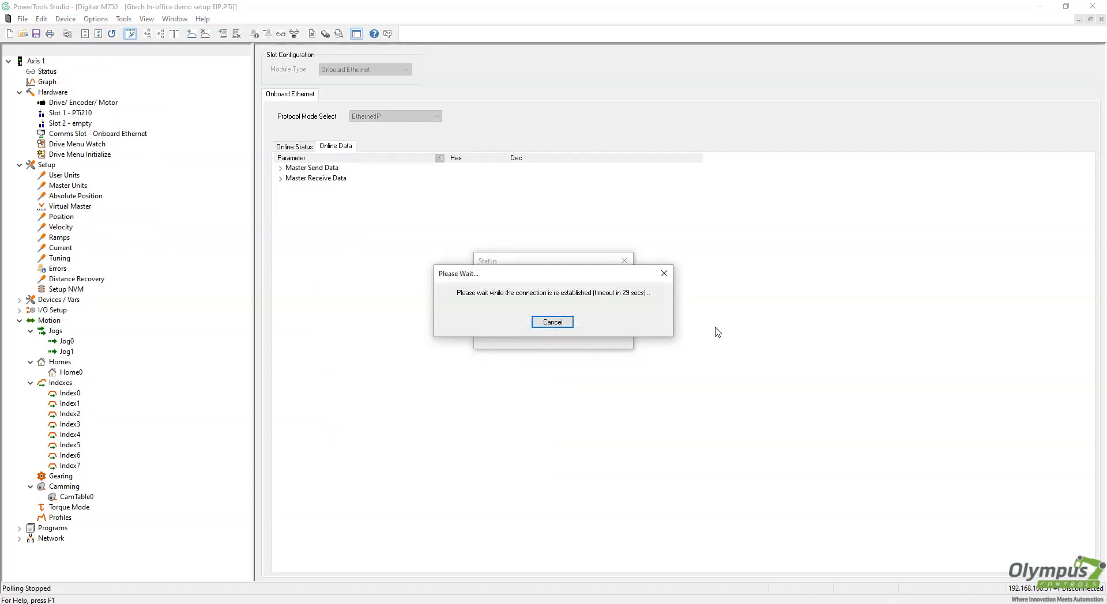
left_click_drag(507, 279, 674, 221)
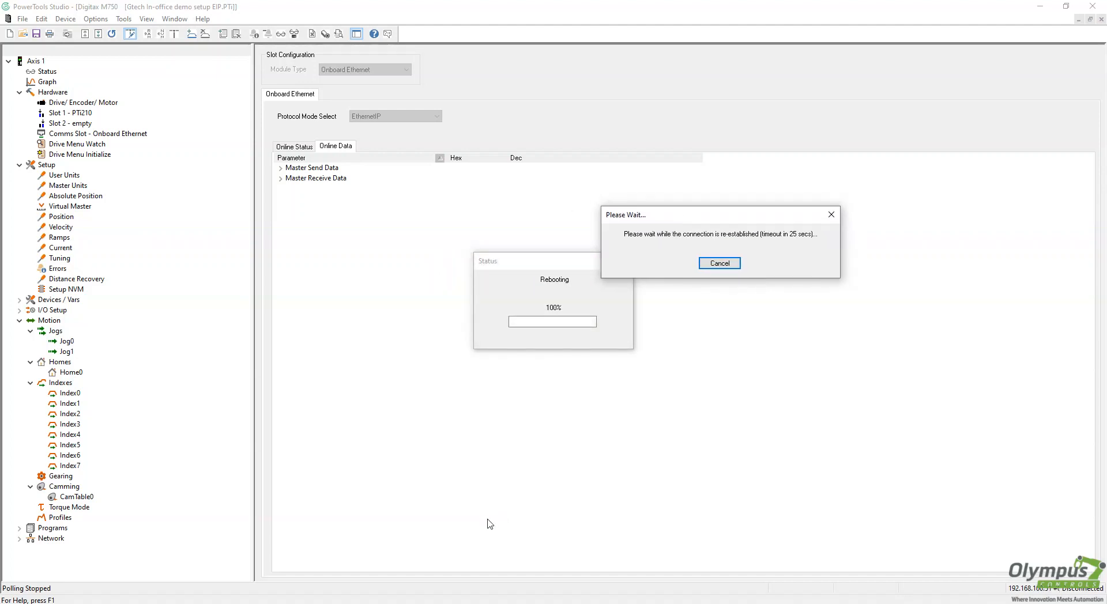
key("alt+Tab")
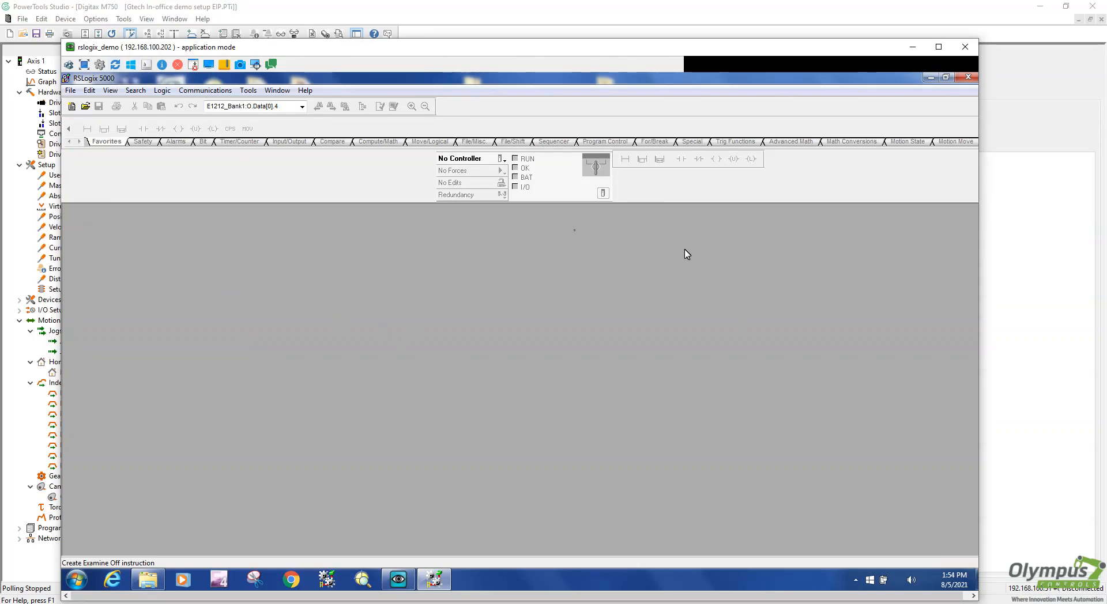
Create a 1769-L23E-QB1 project PTi210_Video_Example, revision 20, in C:\RSLogix 5000\Projects
left_click(70, 90)
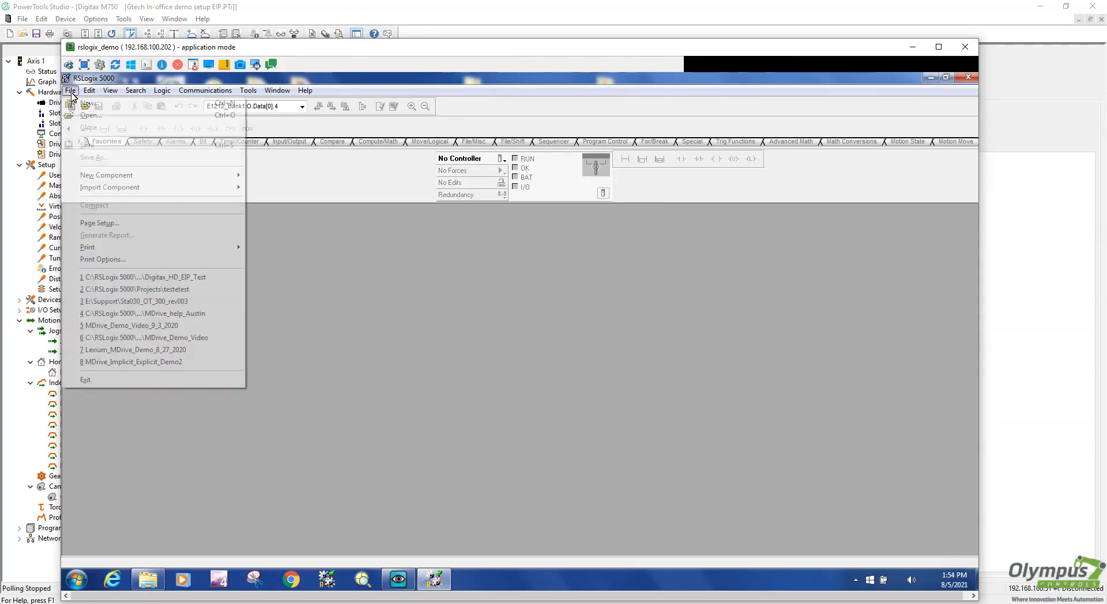
left_click(80, 104)
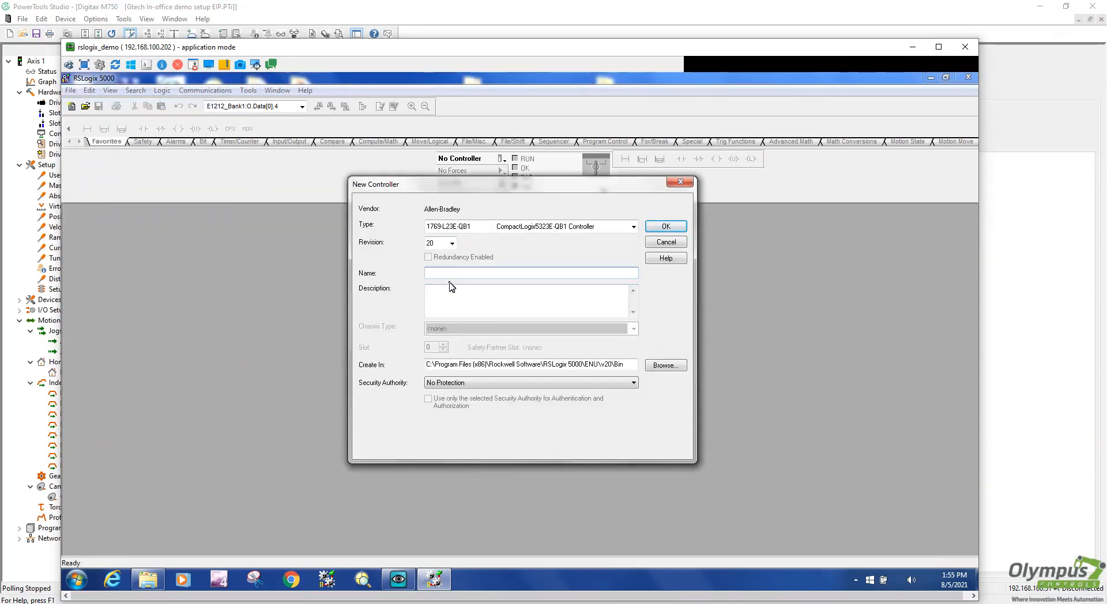
type("PTi210_Vid")
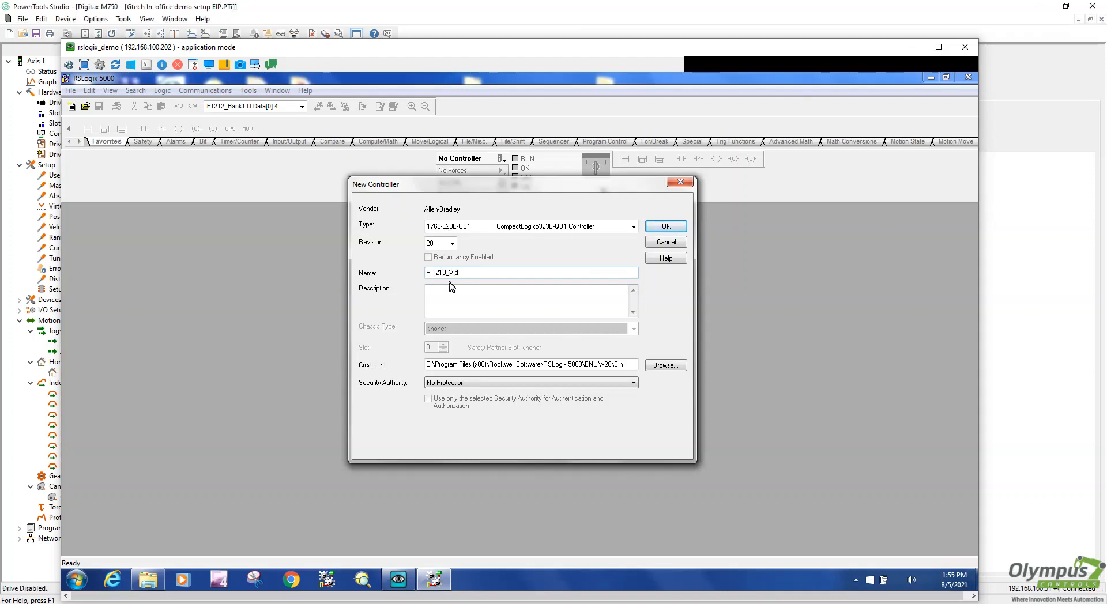
type("eo_Example")
left_click(666, 226)
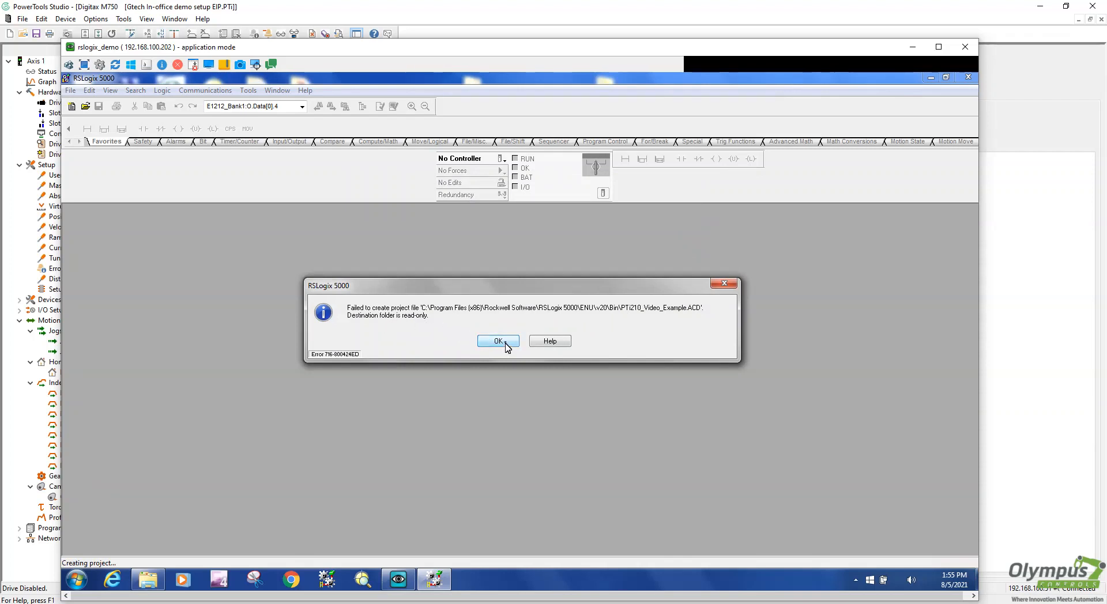
left_click(498, 341)
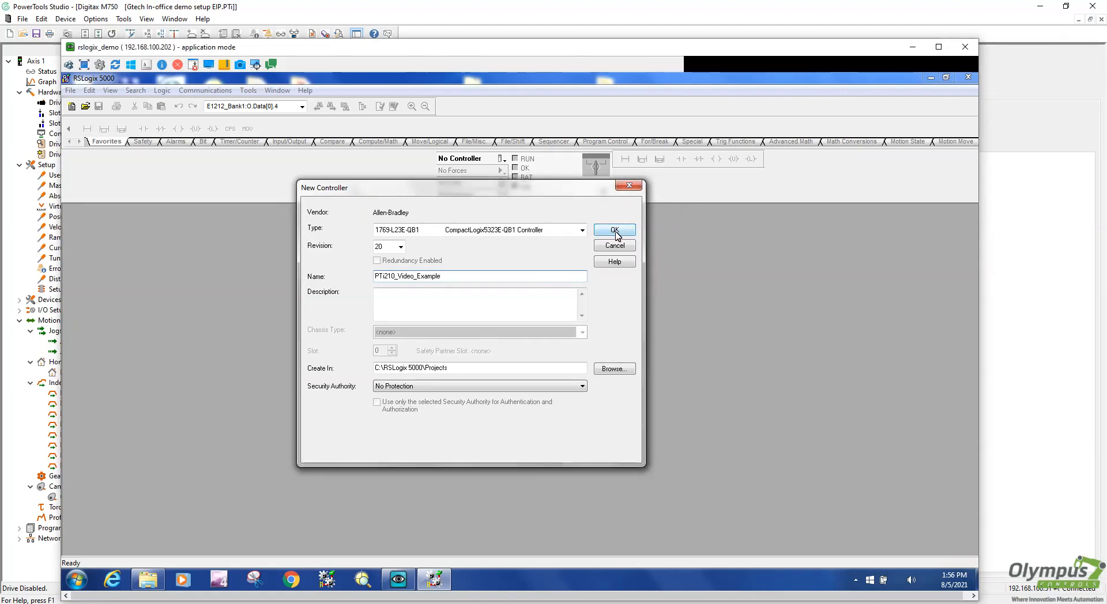
left_click(614, 230)
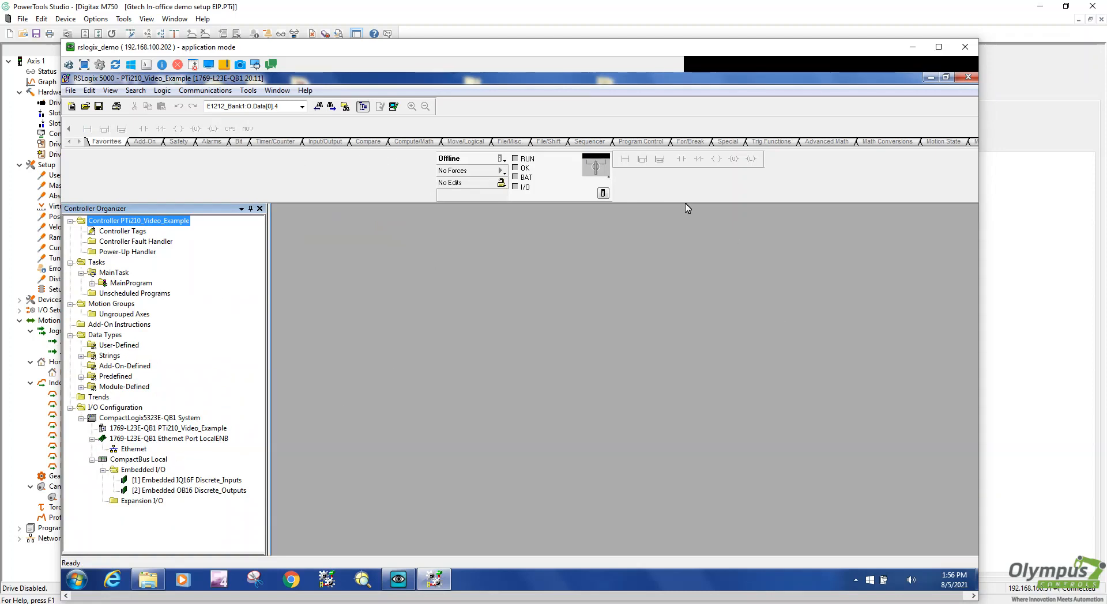
Add a new ETHERNET-MODULE Generic Ethernet Module under the LocalENB Ethernet port
right_click(123, 450)
left_click(151, 455)
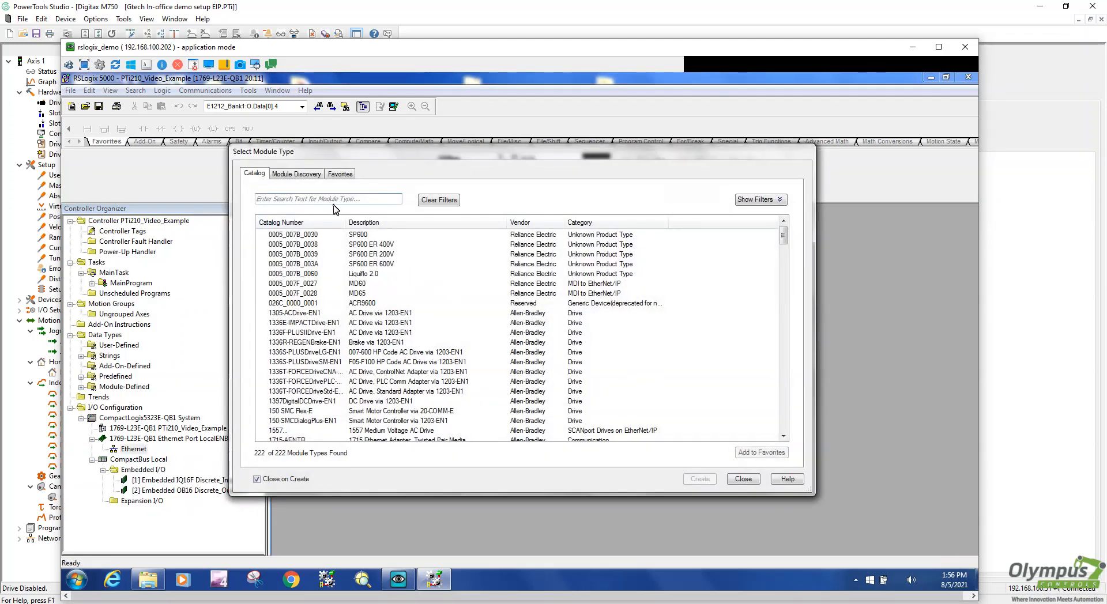
type("gener")
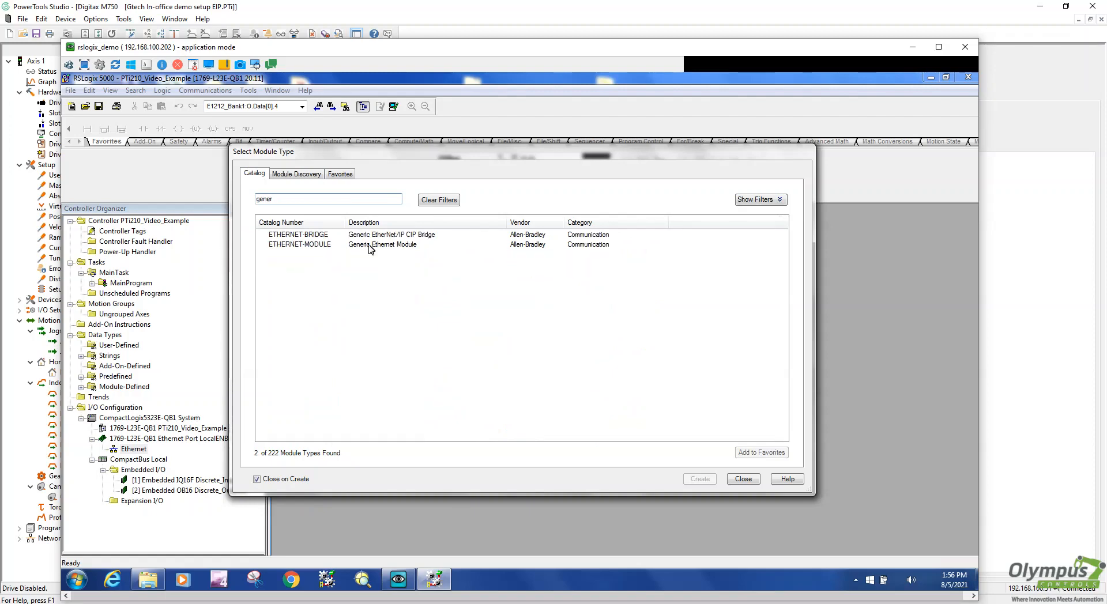
left_click(364, 245)
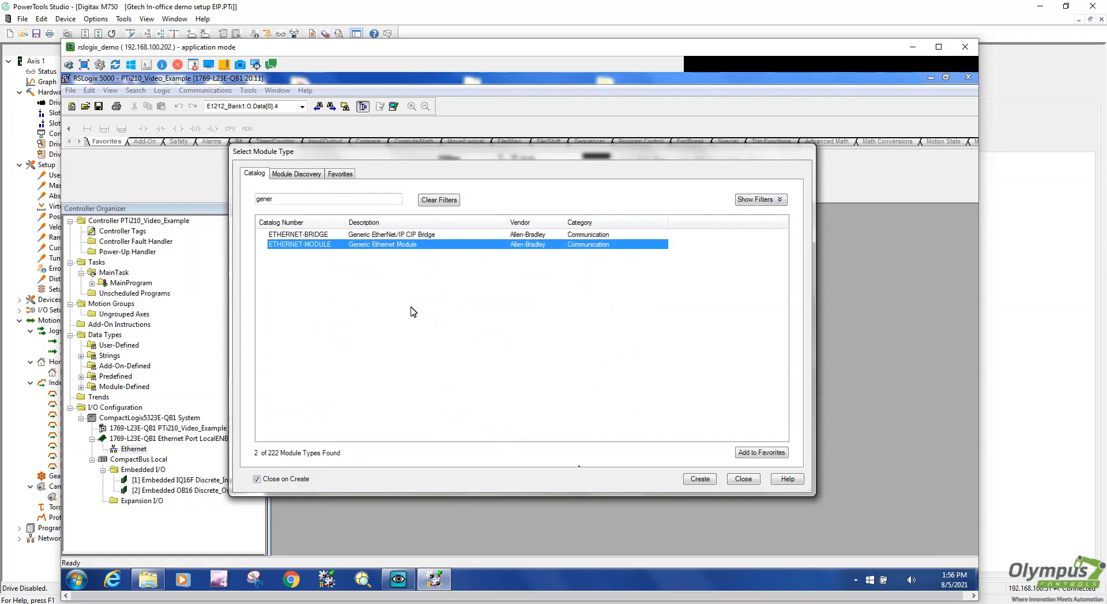
left_click(700, 480)
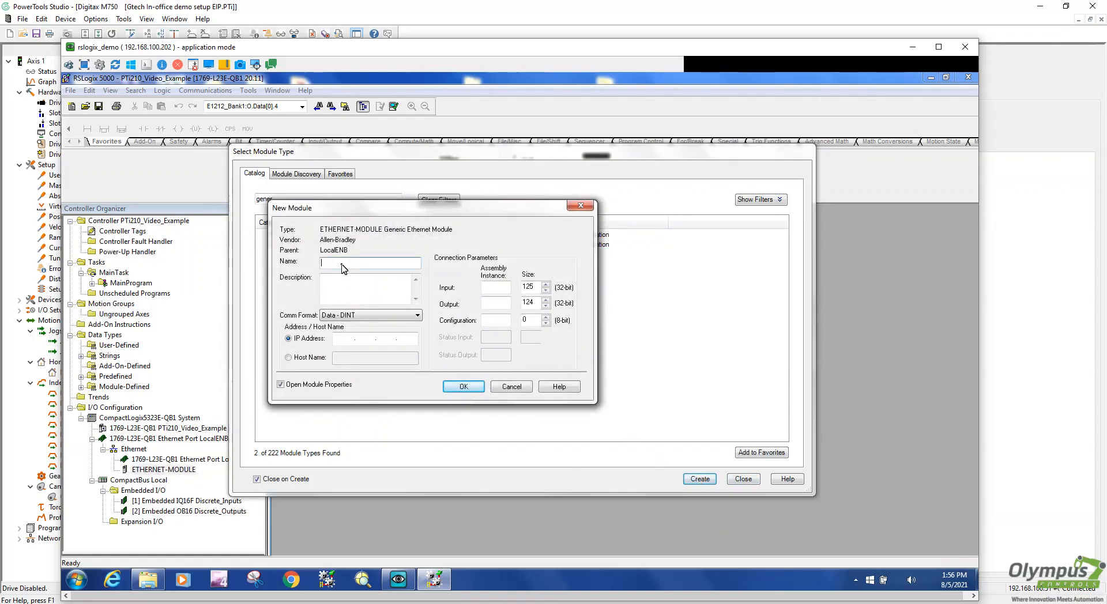
Name the new module PTi210 and give it IP address 192.168.100.51
type("PTi210")
left_click(351, 339)
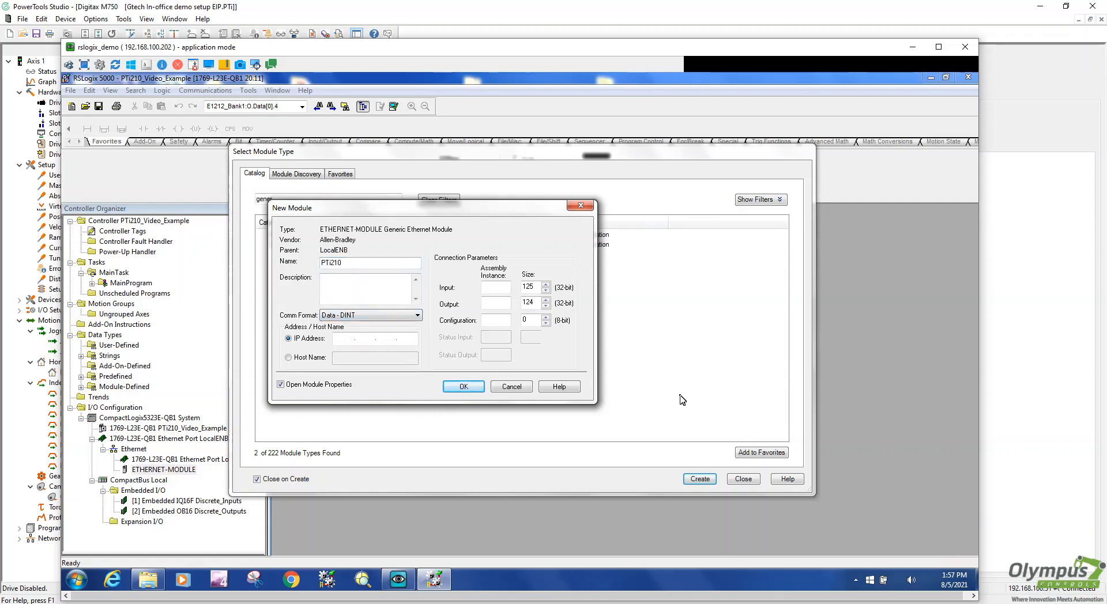
type("192.16")
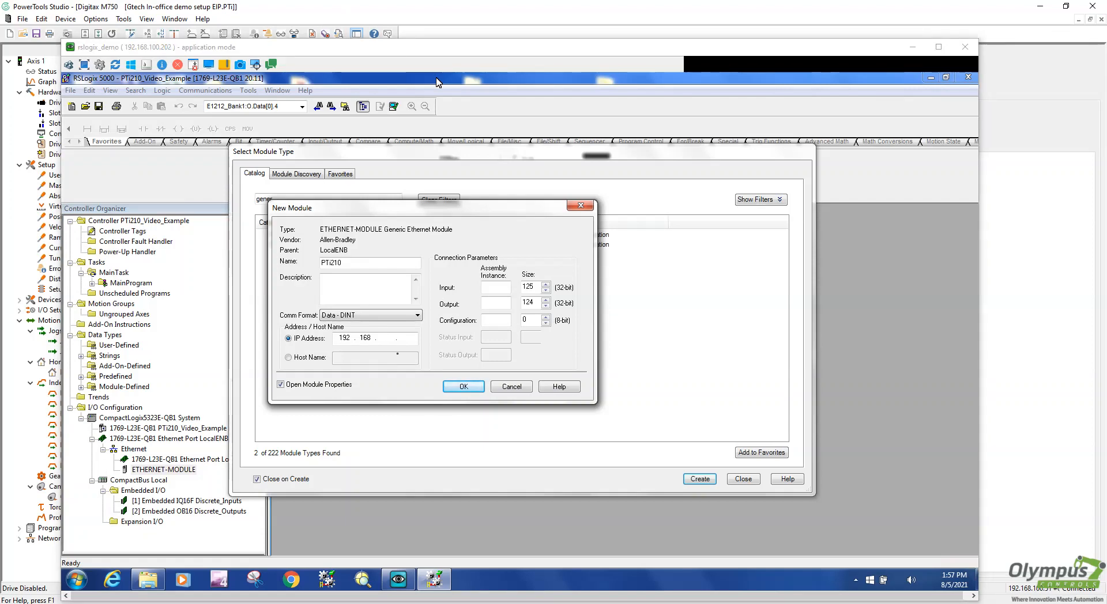
left_click(399, 345)
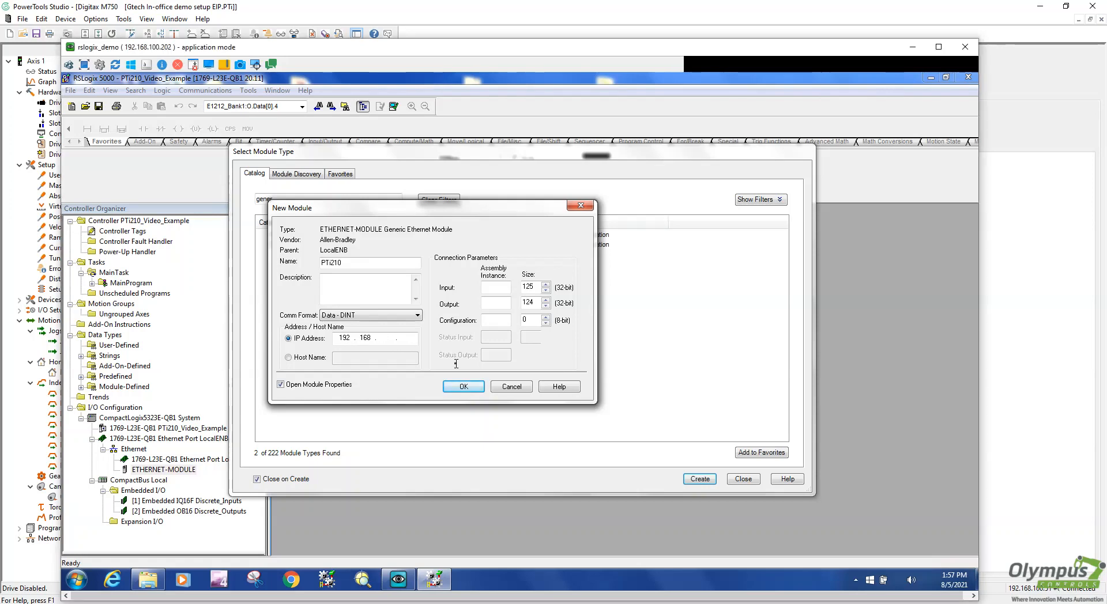
type("100 . 51")
Set assembly instances 100, 101 and 1 with 32-word input and output sizes, and create the module
left_click(504, 300)
type("101")
left_click(500, 320)
type("1")
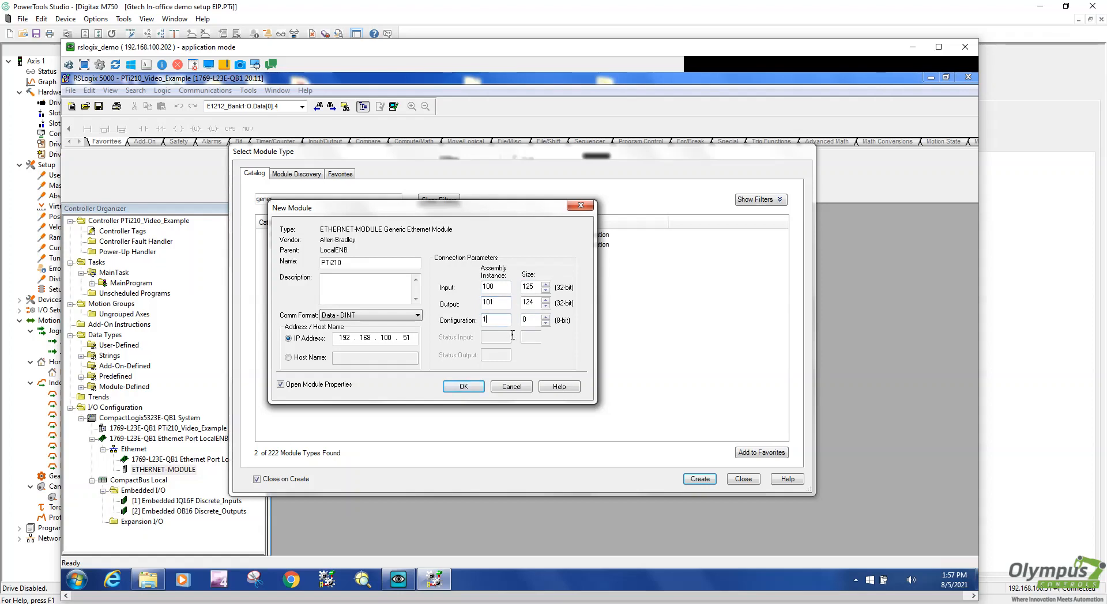
double_click(527, 287)
type("32")
left_click_drag(429, 215, 581, 251)
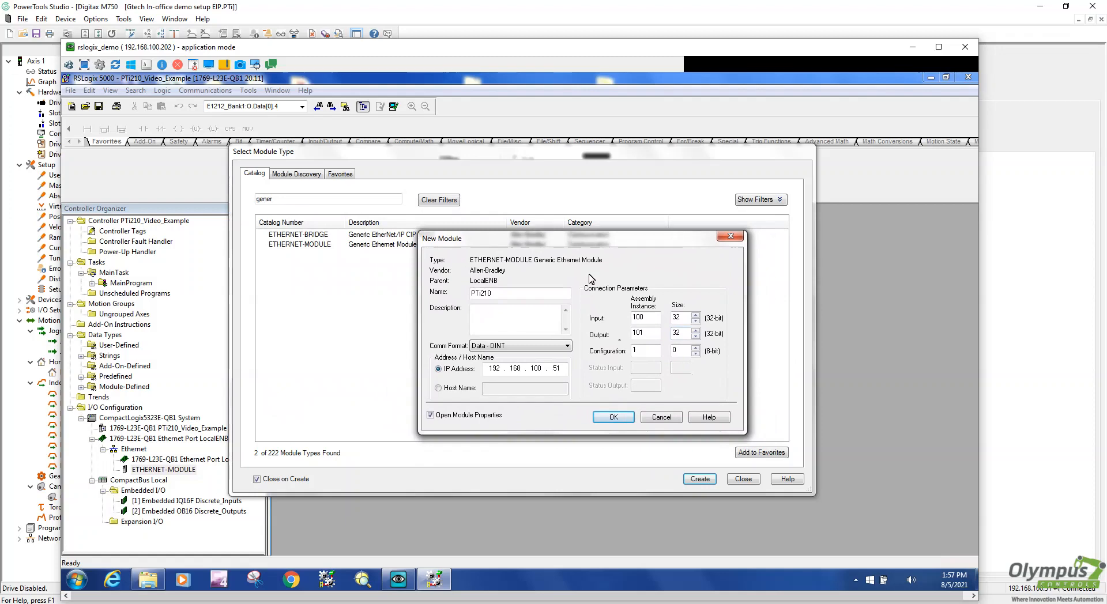
left_click(614, 417)
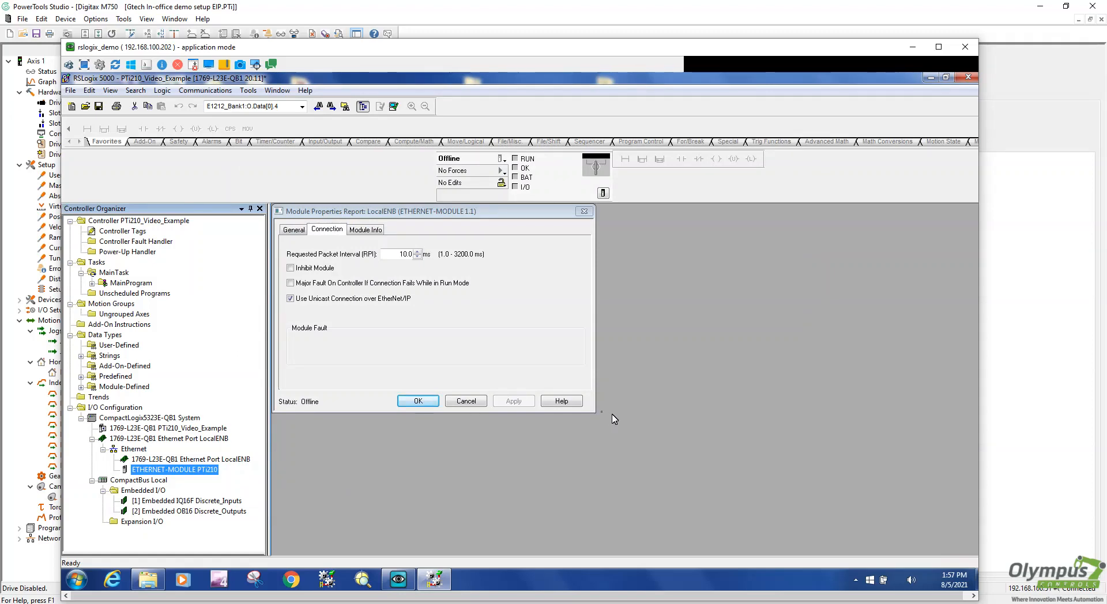
Set and apply a 50 ms requested packet interval for PTi210, then review its other property tabs
left_click_drag(398, 255, 456, 252)
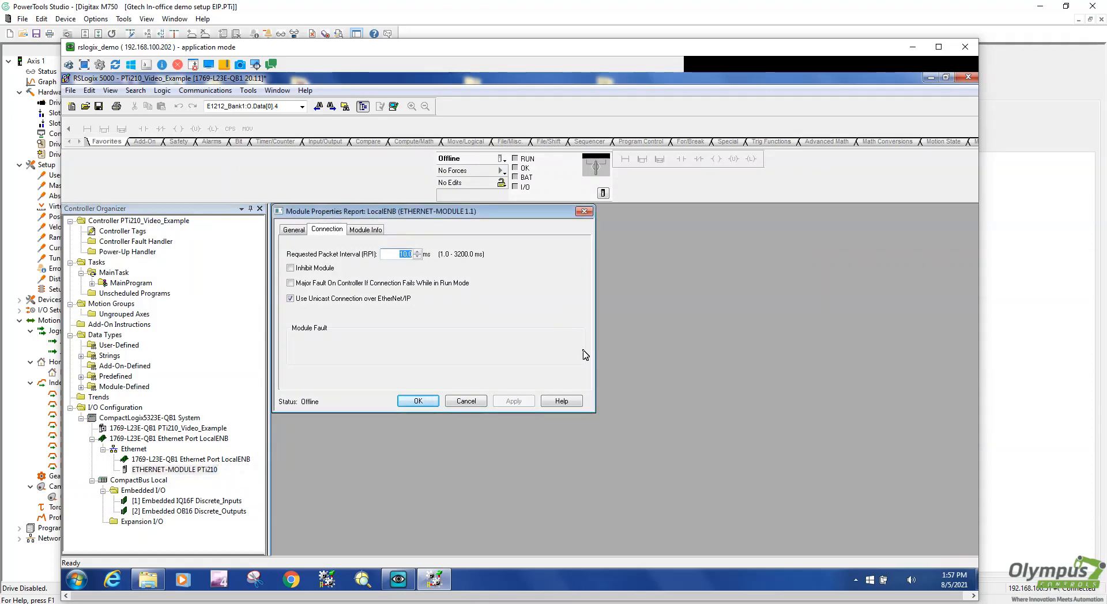
type("50")
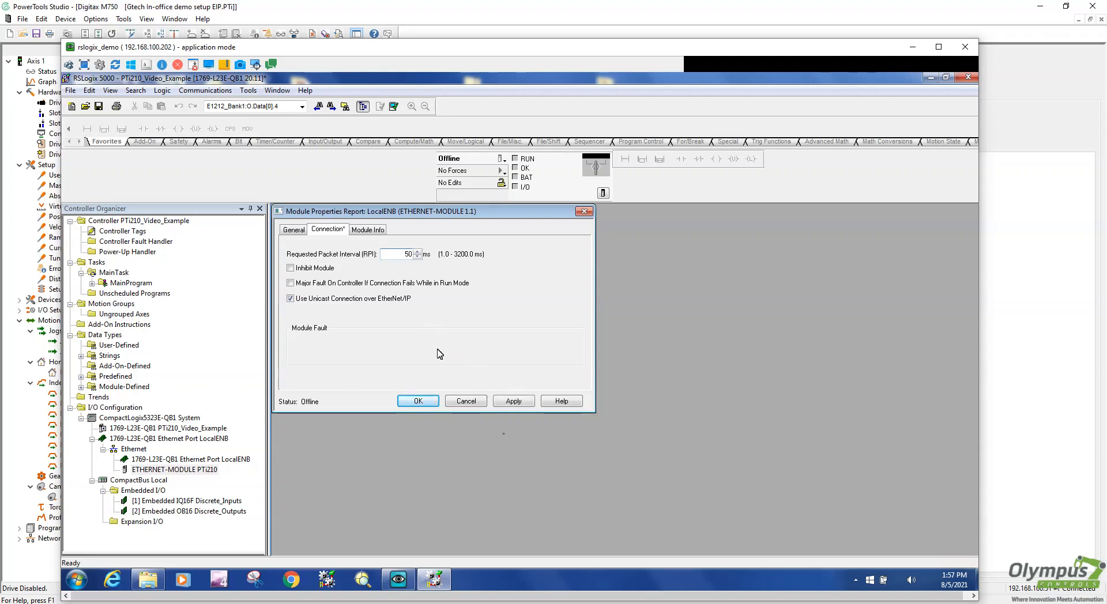
left_click(515, 402)
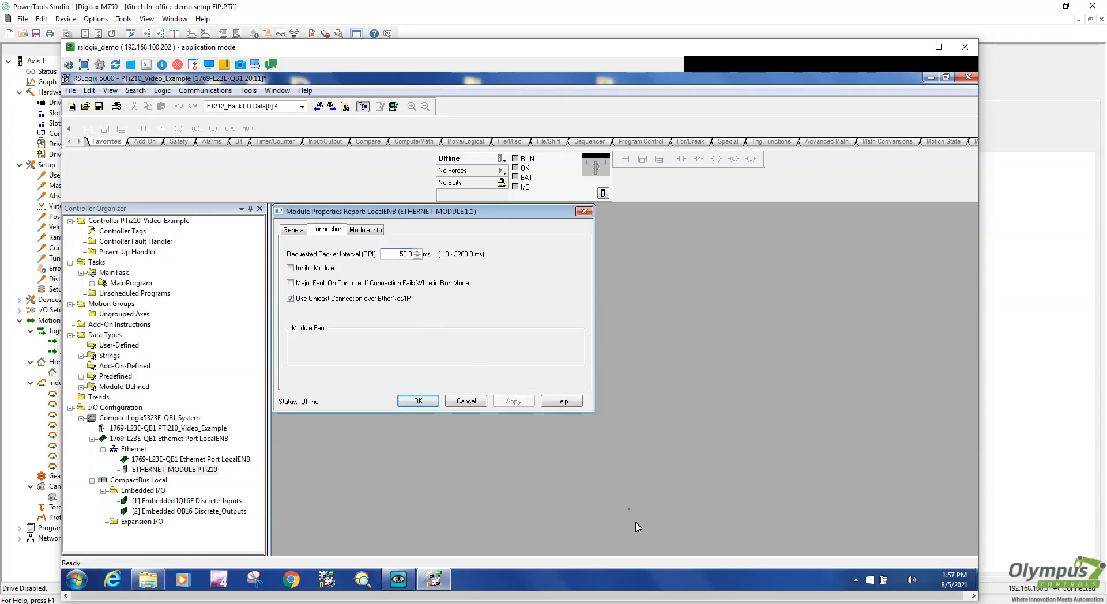
left_click(293, 230)
left_click(325, 229)
left_click(376, 230)
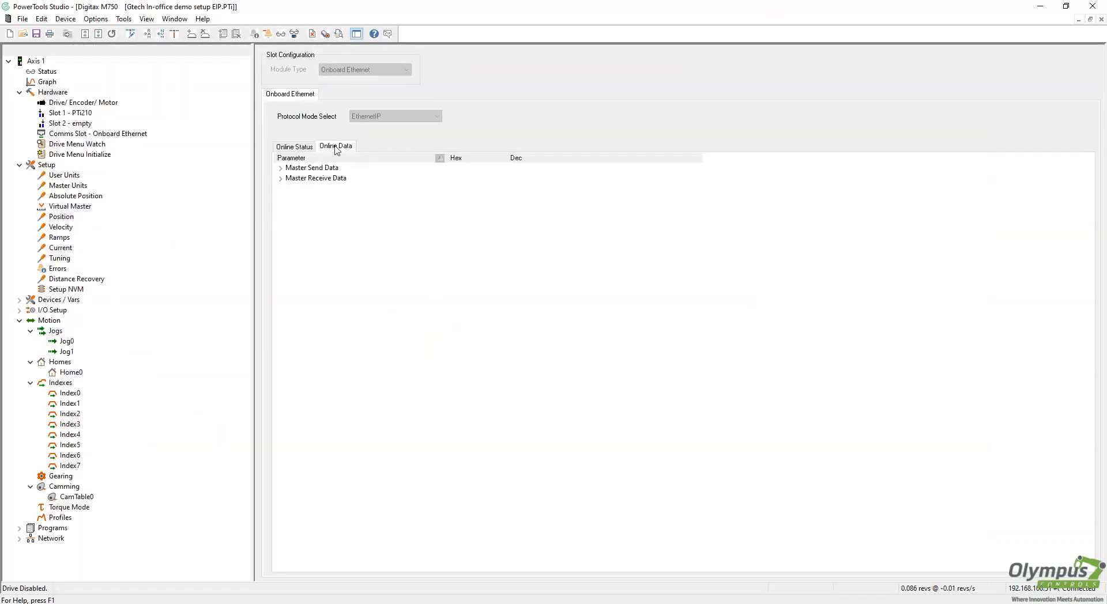
Show the Onboard Ethernet Online Data with Master Send and Receive Data expanded
left_click(294, 147)
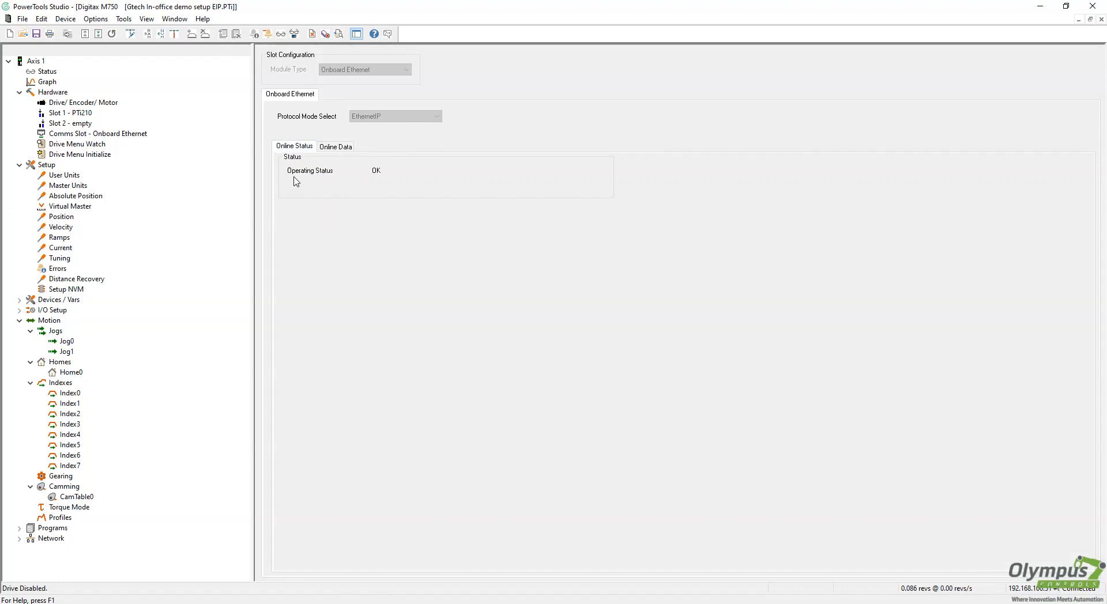
left_click(86, 135)
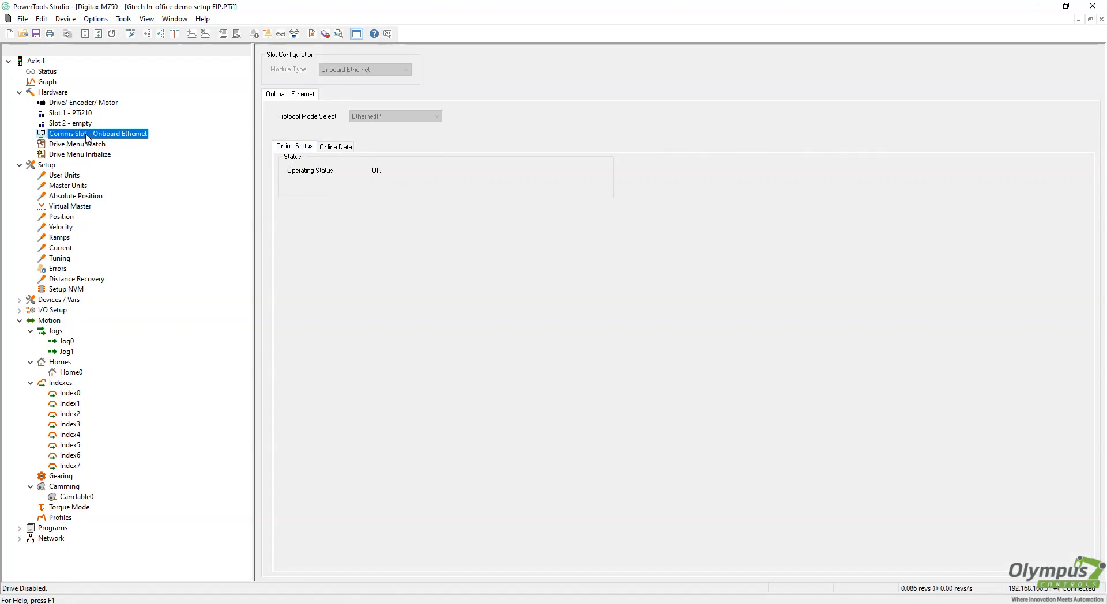
left_click(328, 148)
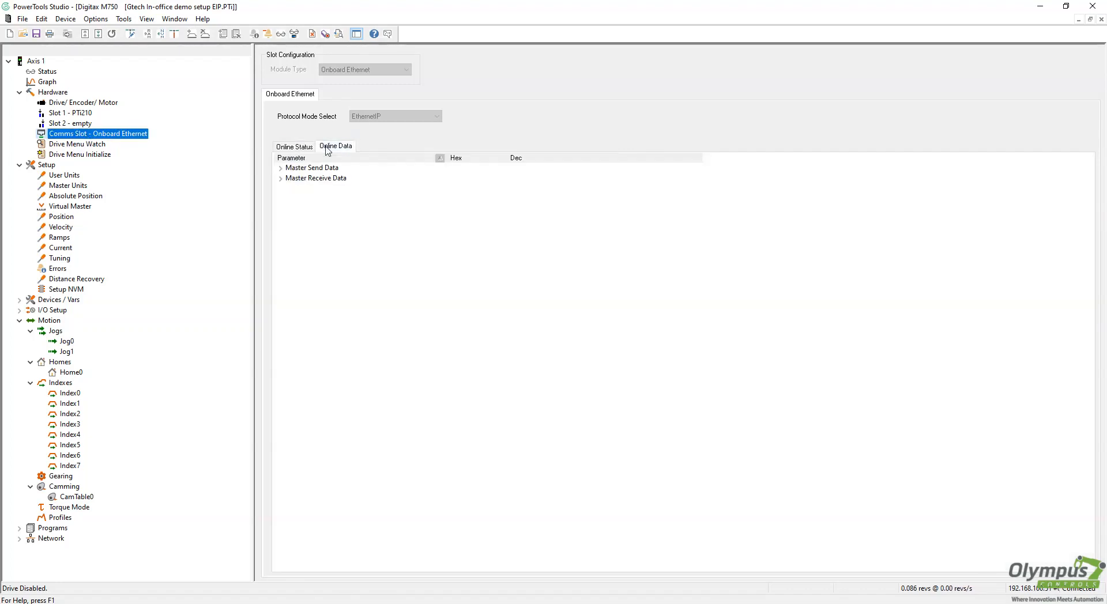
double_click(286, 168)
left_click(292, 178)
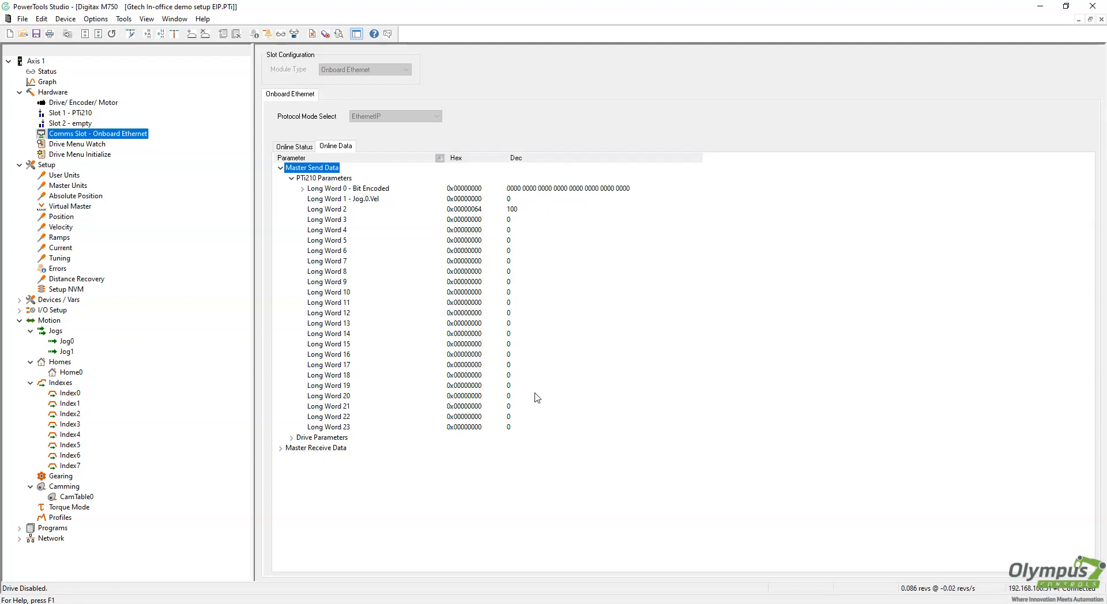
left_click(281, 448)
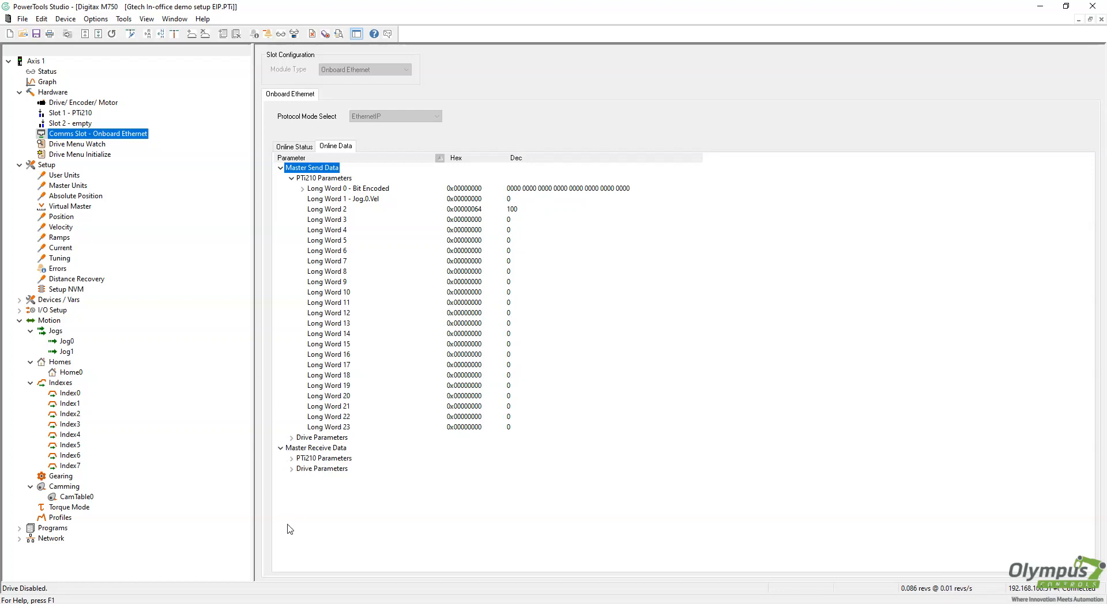
Point out send Long Word 2's value of 100 in decimal and hex
left_click(345, 210)
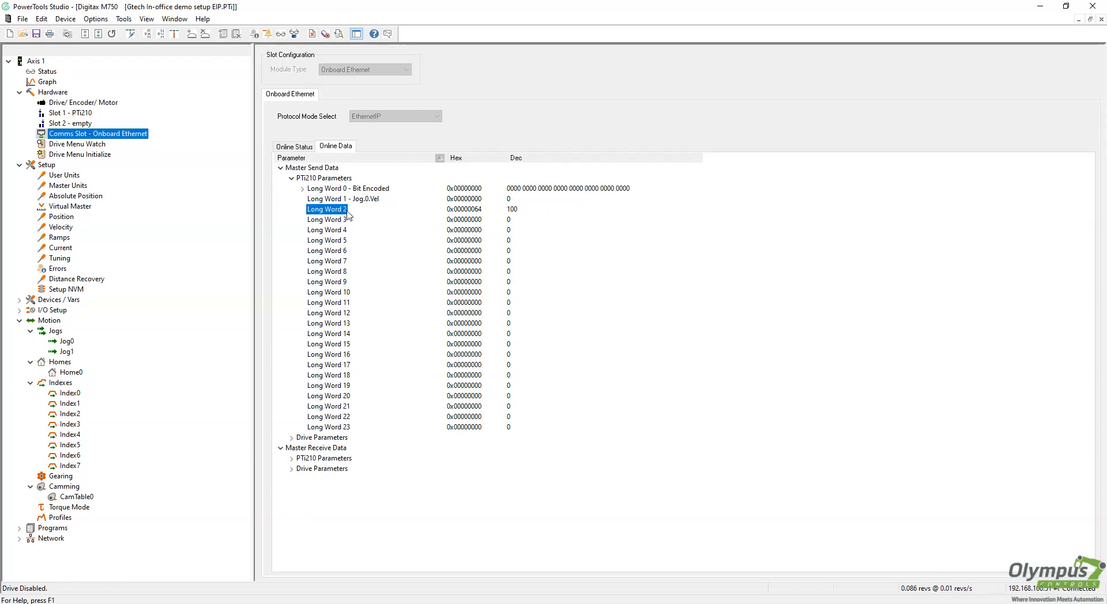
left_click(513, 211)
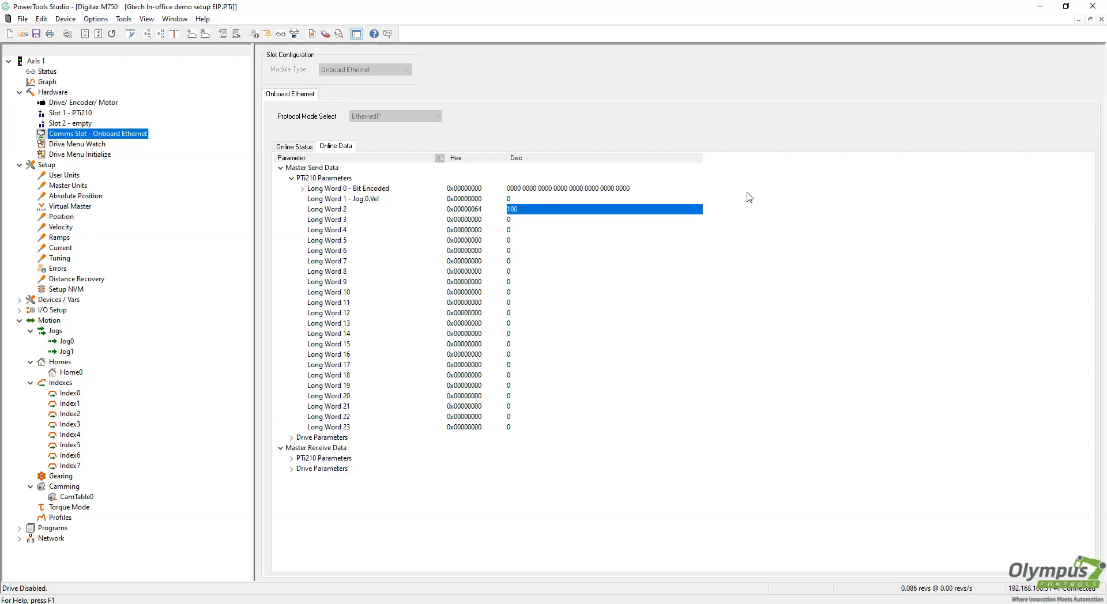
left_click(472, 210)
left_click(528, 209)
left_click(336, 217)
left_click(330, 210)
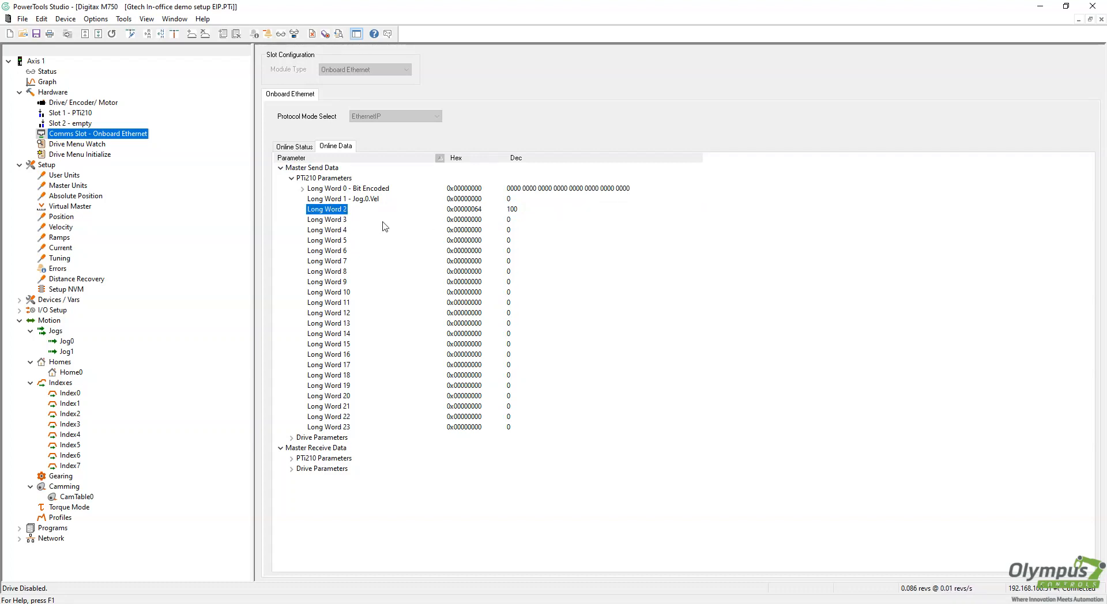
left_click(527, 211)
left_click(333, 211)
Inspect received Long Word 0 status bits and PosnFeedback, then return to RSLogix 5000
left_click(292, 460)
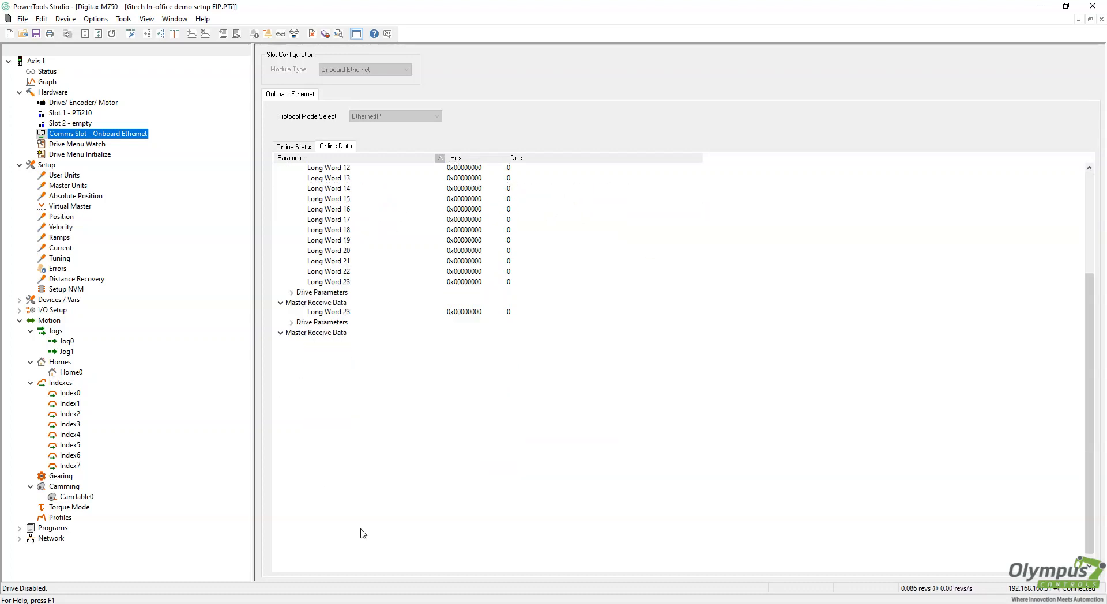
left_click(547, 325)
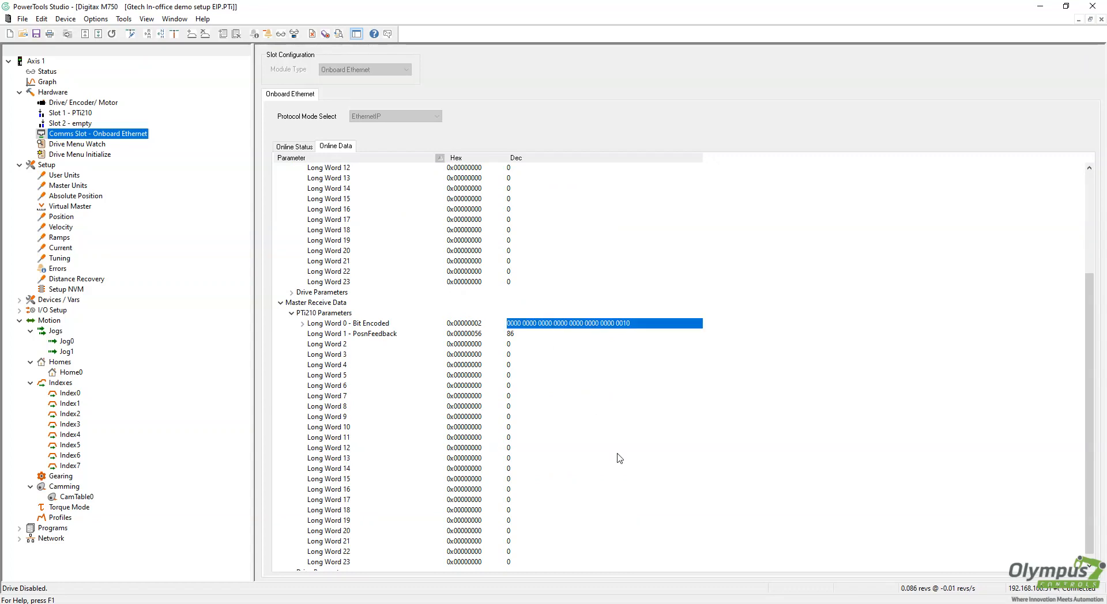
left_click(372, 331)
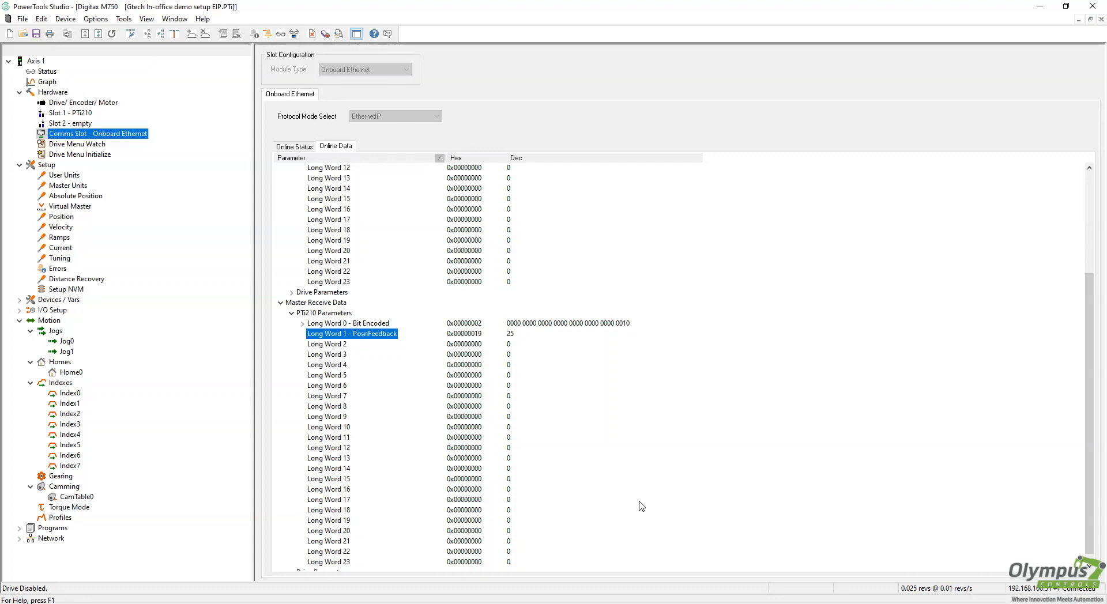
left_click(330, 603)
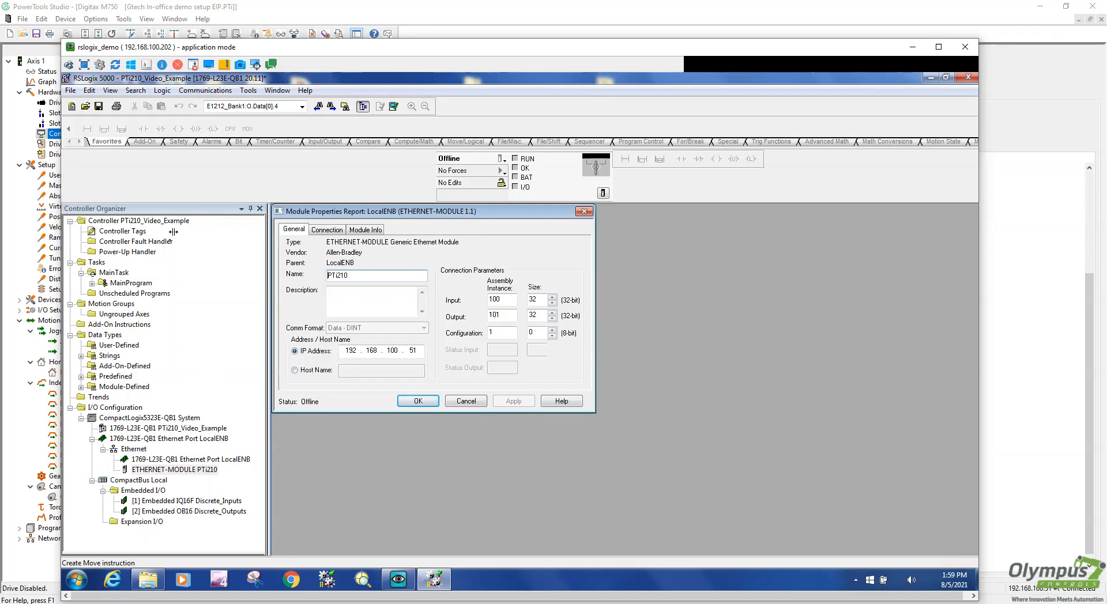
Open Controller Tags and inspect the PTi210:O output Data words
double_click(132, 230)
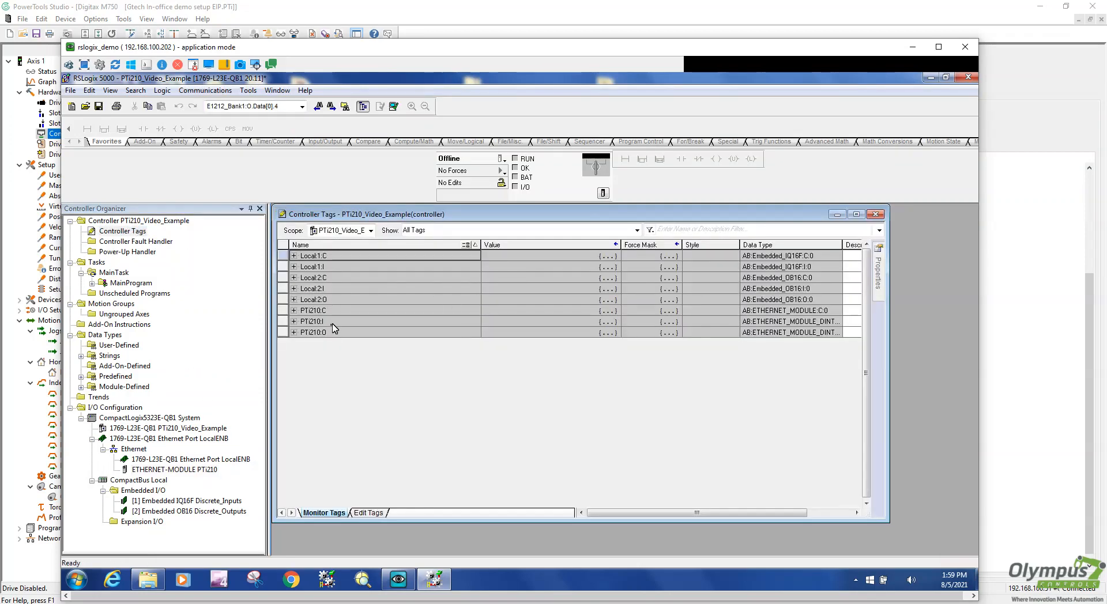
left_click(294, 332)
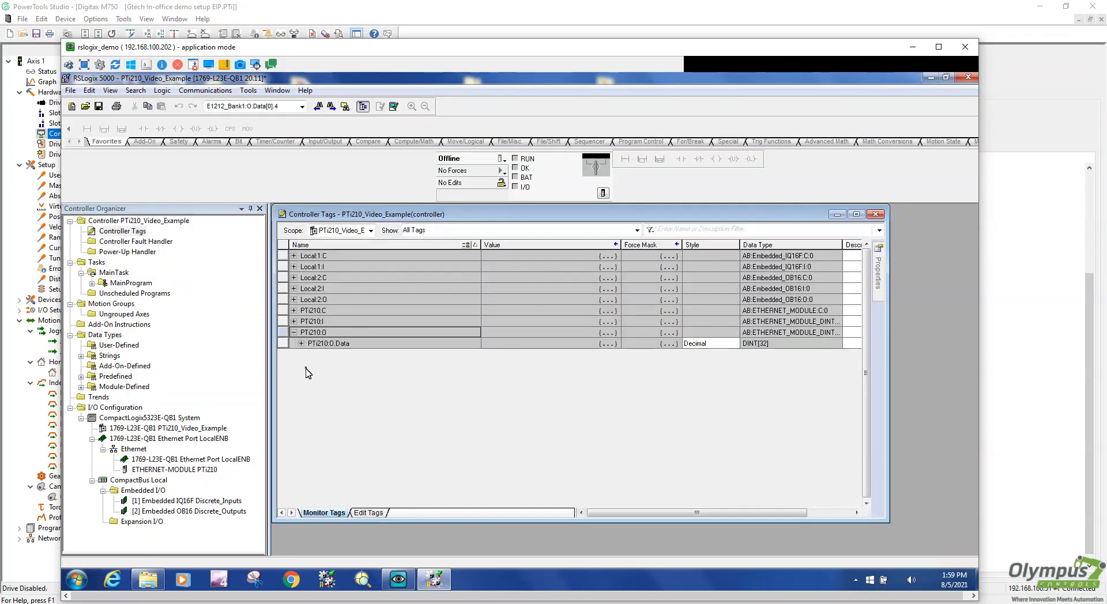
left_click(301, 344)
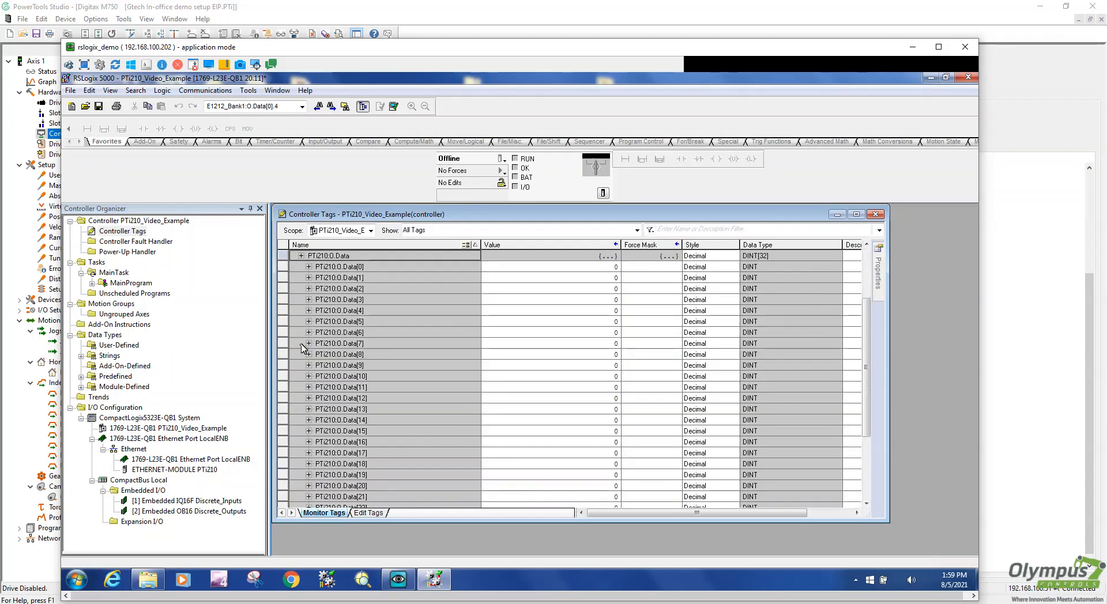
scroll(303, 295, "down", 2)
left_click(295, 278)
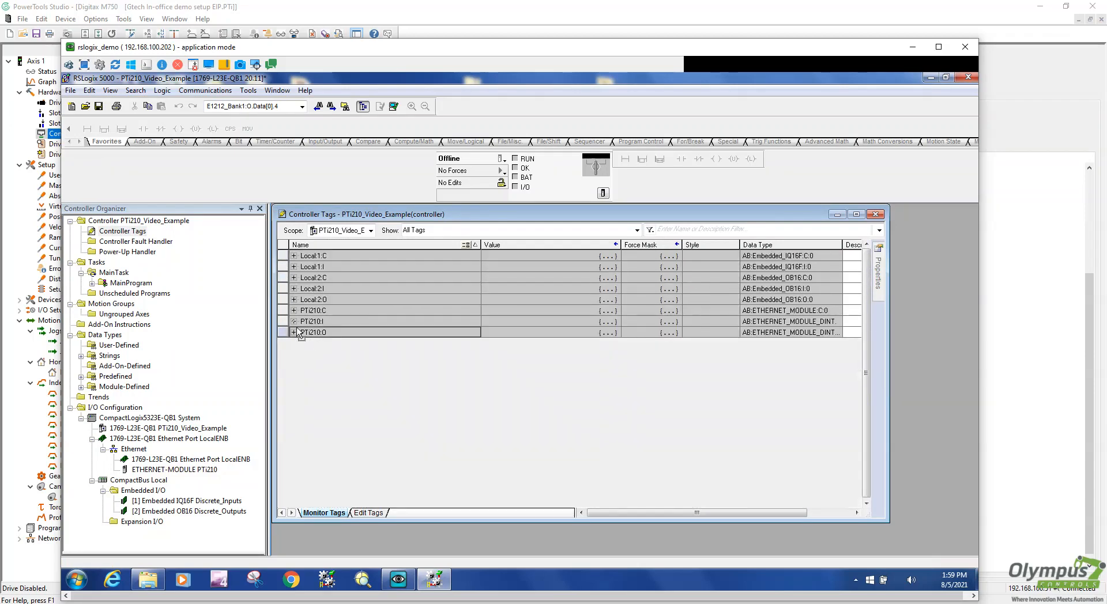
Inspect the PTi210:I input Data words, then bring up the Communications menu
left_click(294, 321)
left_click(301, 332)
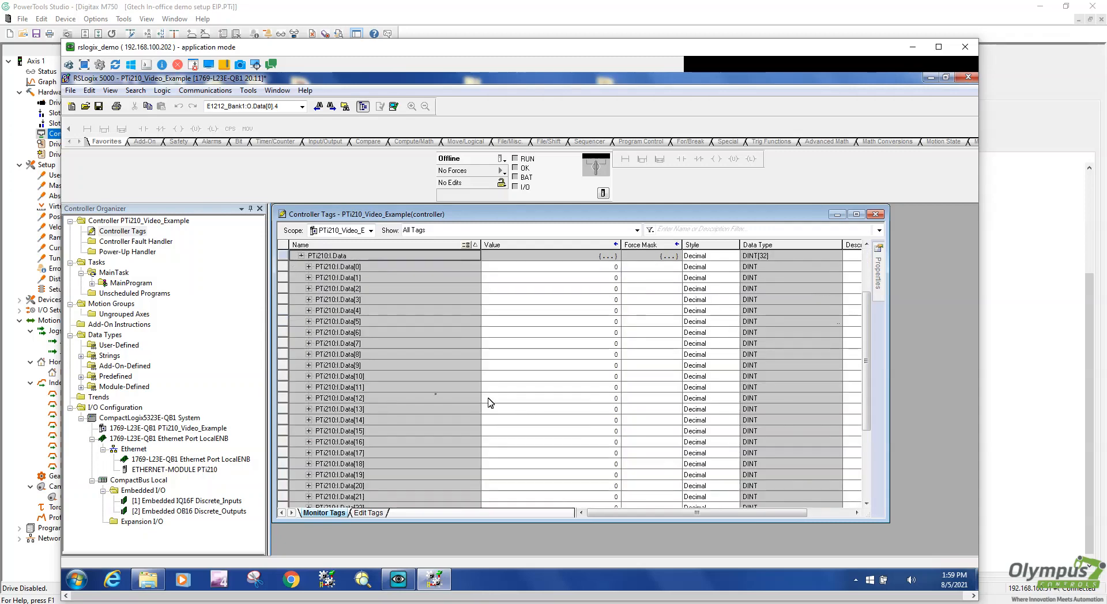
scroll(390, 397, "down", 2)
left_click(295, 300)
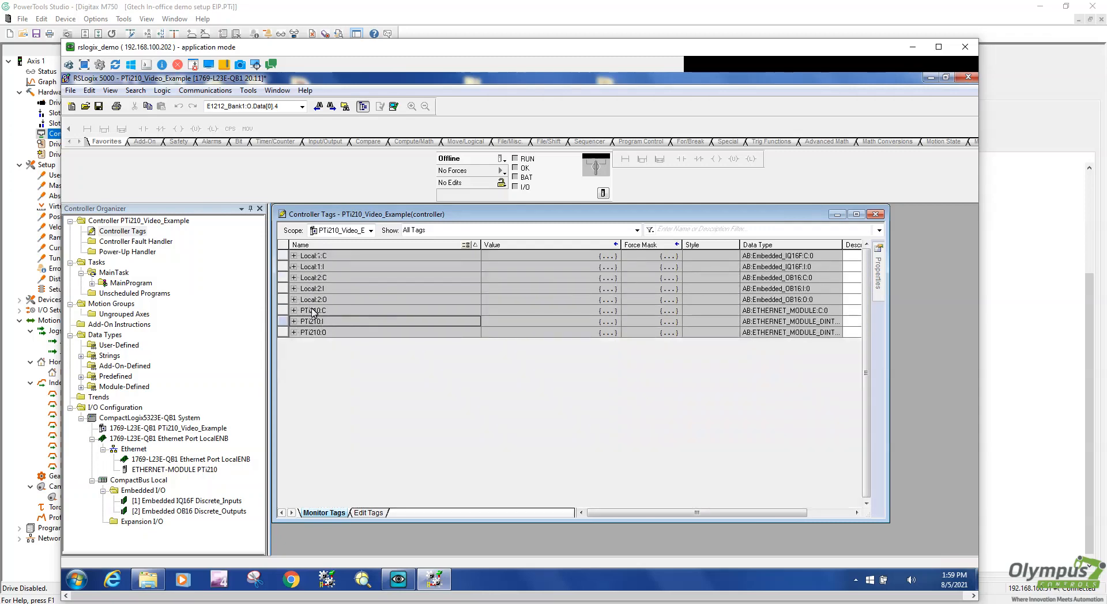
left_click(205, 90)
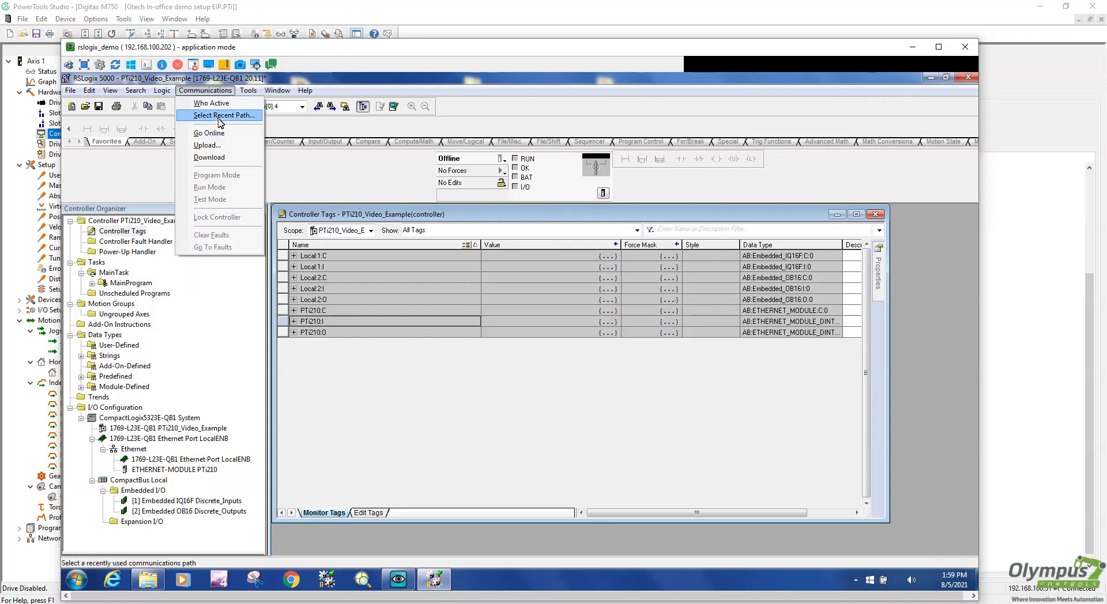
Download the project over the recent path, resume Remote Run, and check PosnFeedback in PowerTools
left_click(220, 115)
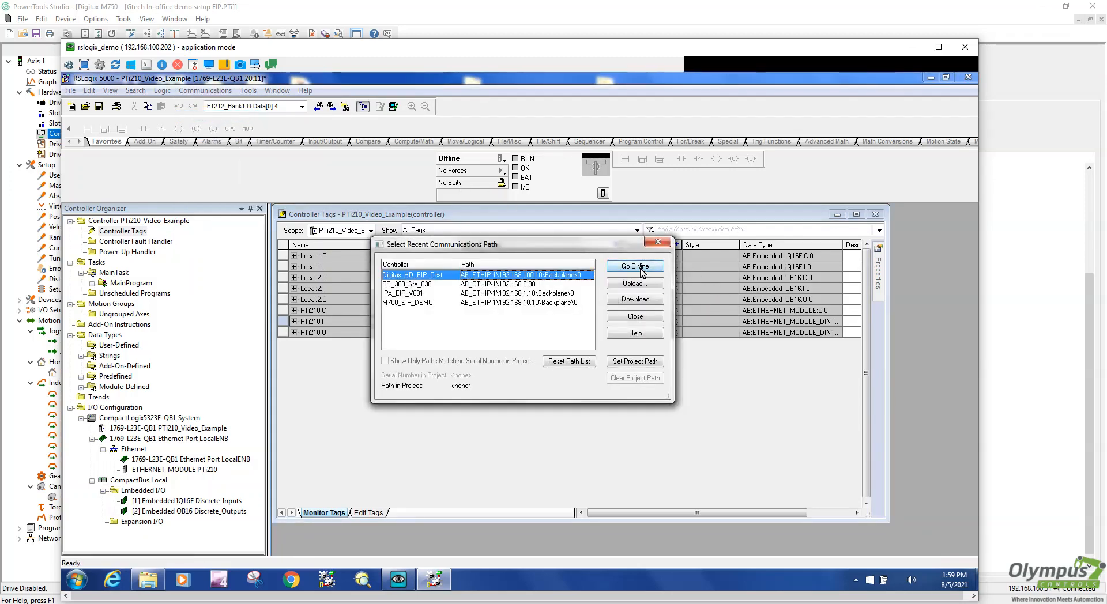
left_click(638, 299)
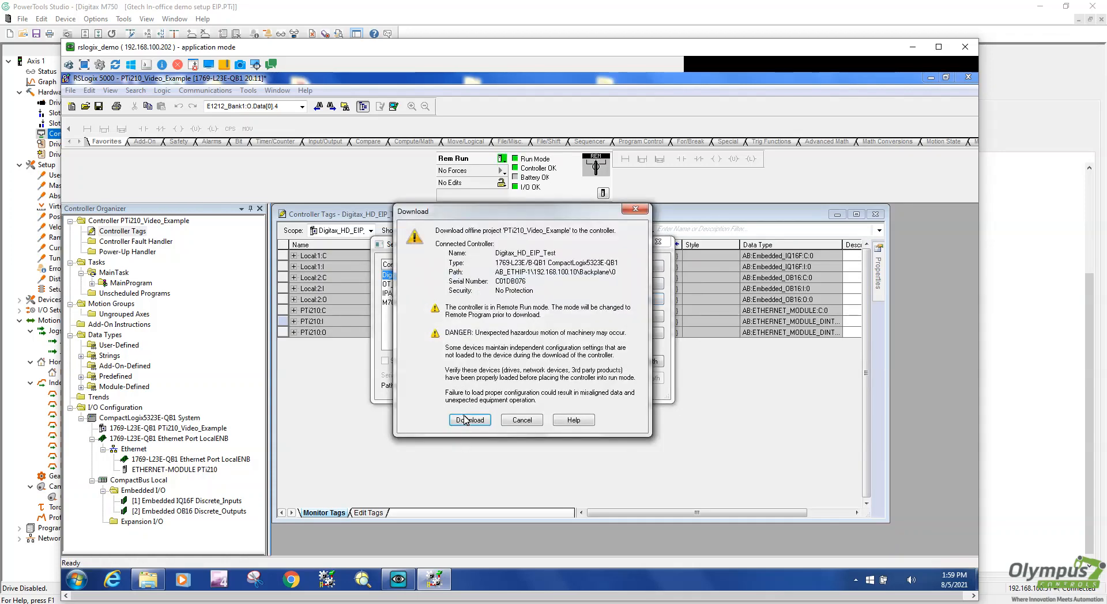
left_click(469, 420)
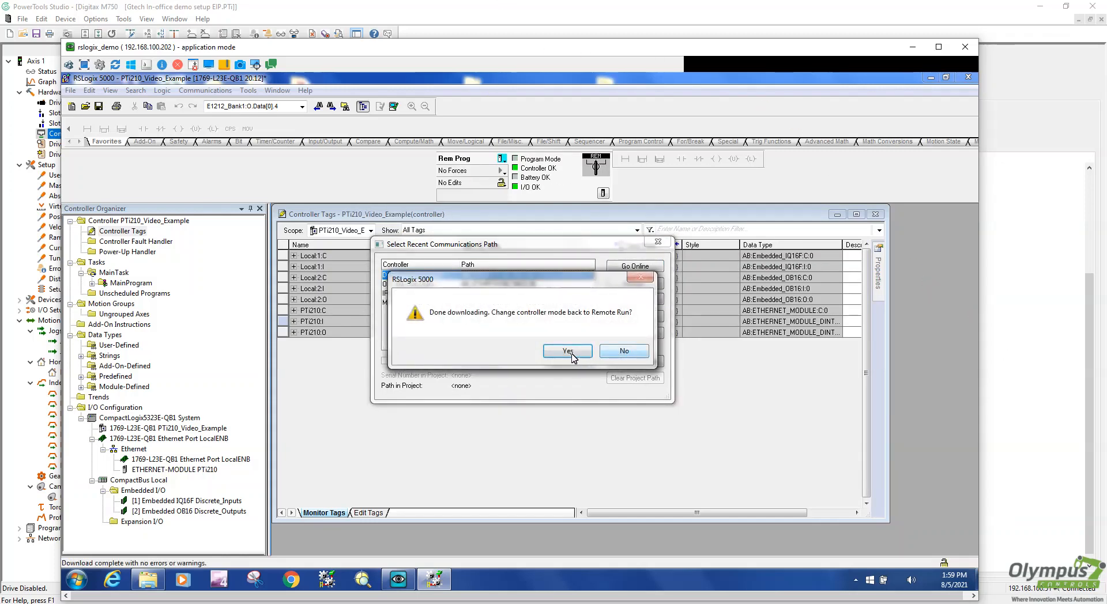
left_click(568, 351)
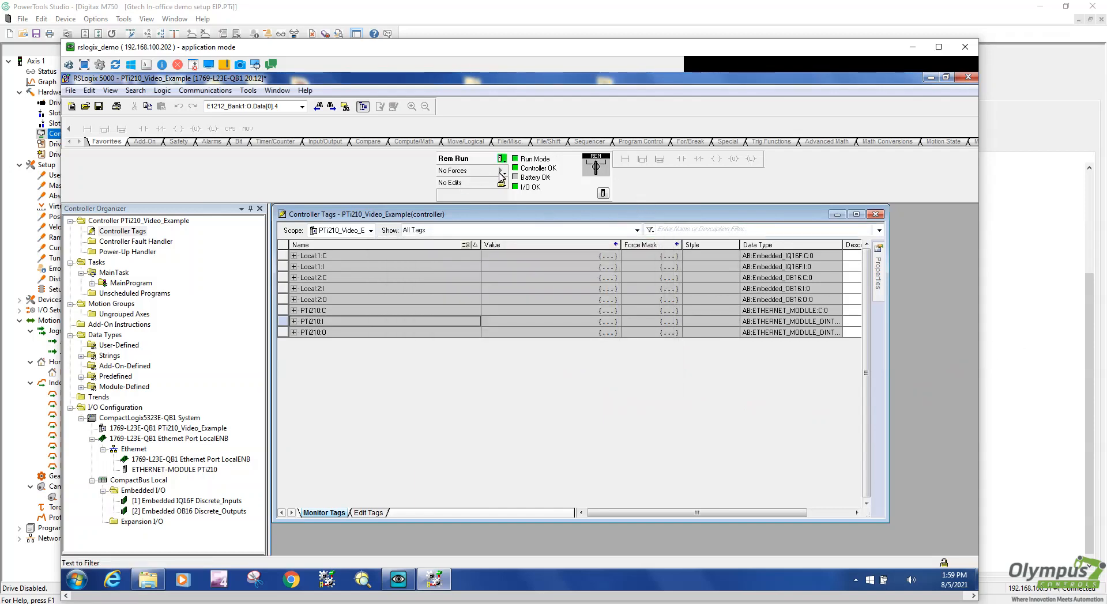
left_click(1026, 350)
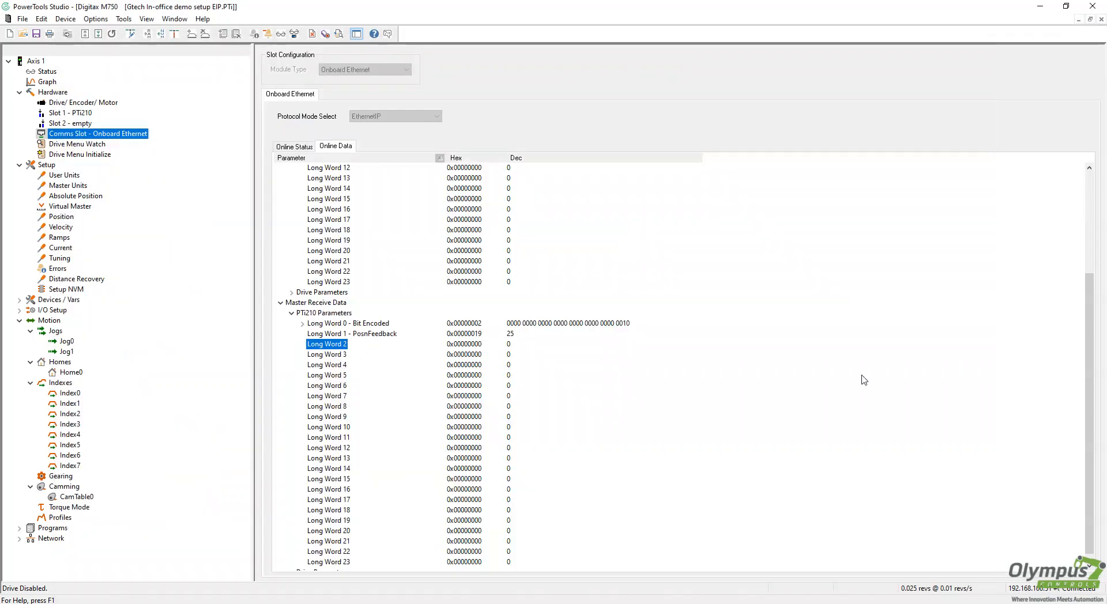
left_click(374, 335)
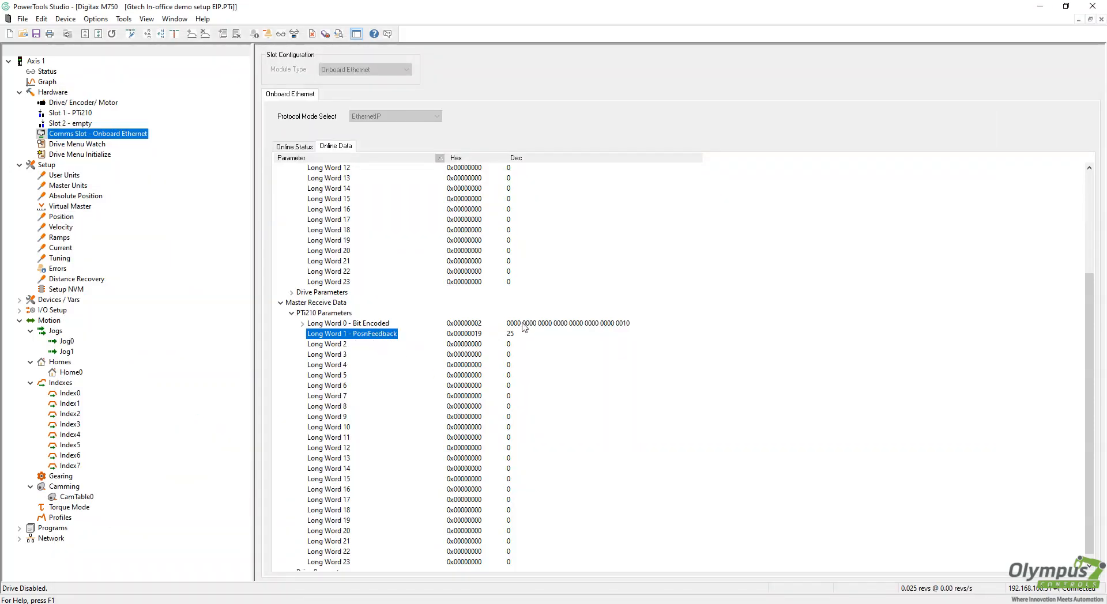
Expand PTi210:I.Data online and check Data[1] position feedback and the Data[0].1 status bit
key("alt+Tab")
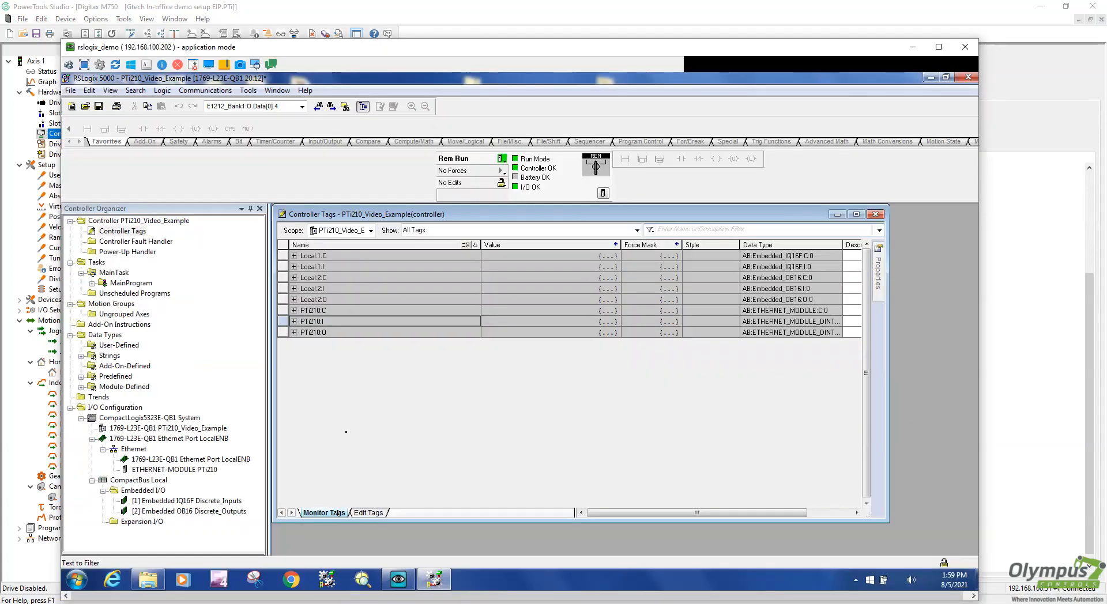
left_click(295, 322)
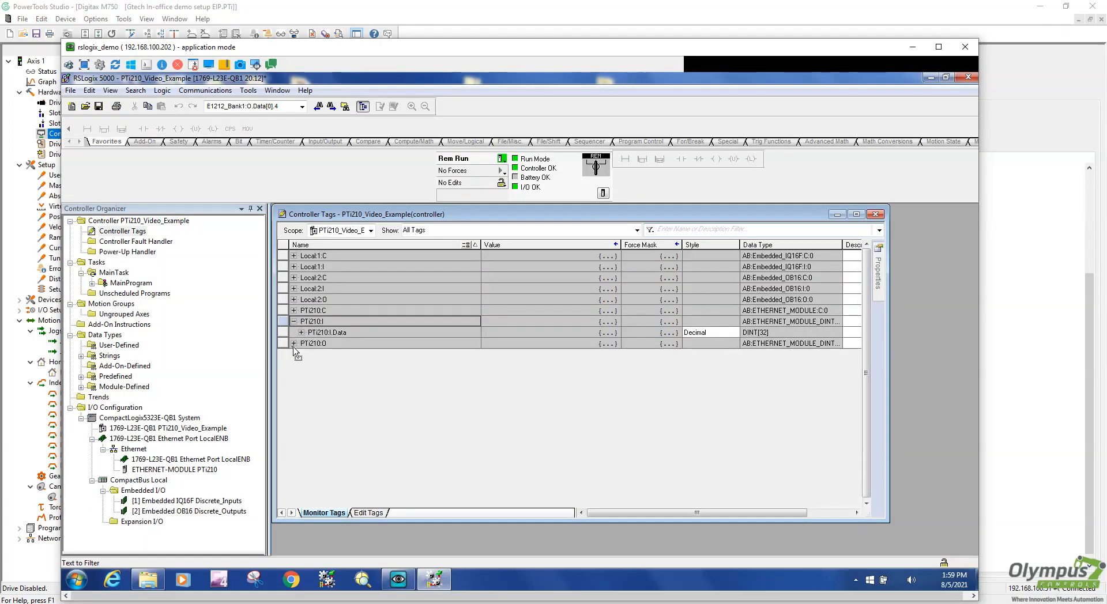
left_click(301, 333)
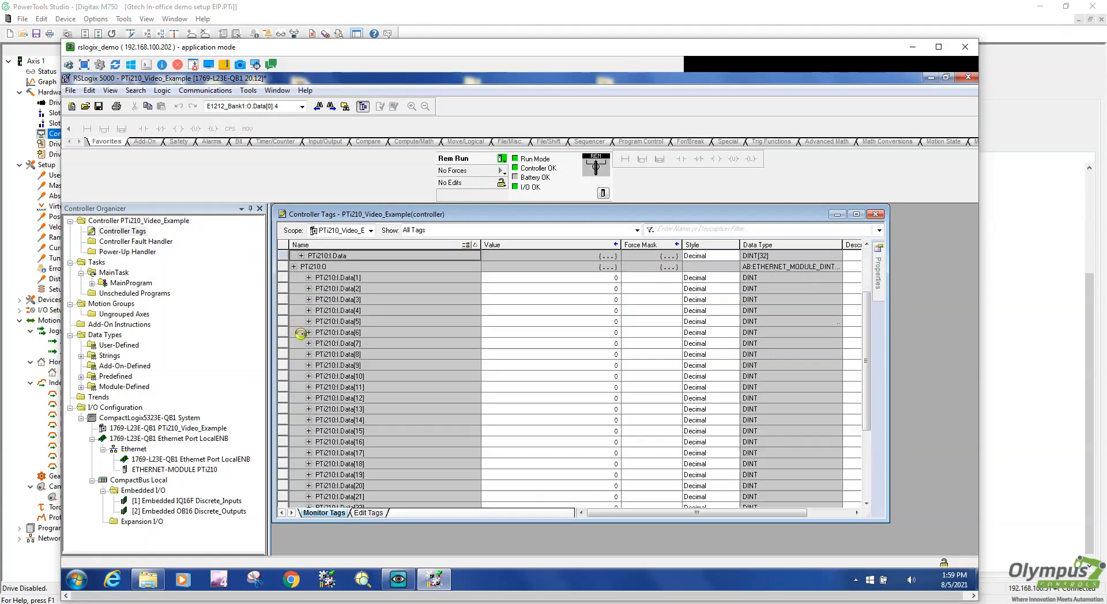
left_click(351, 279)
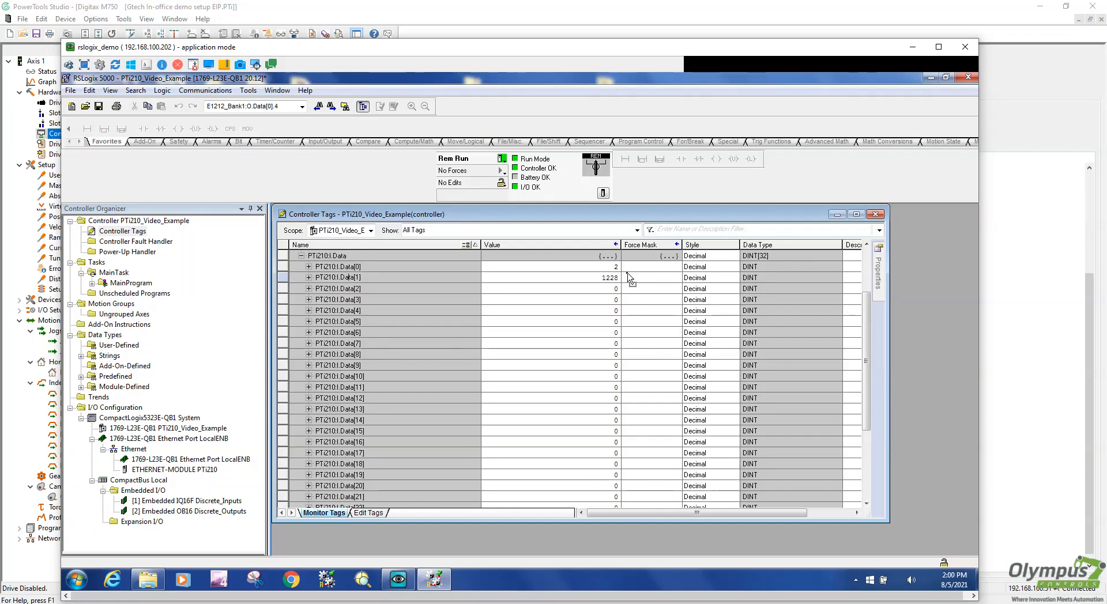
left_click(308, 266)
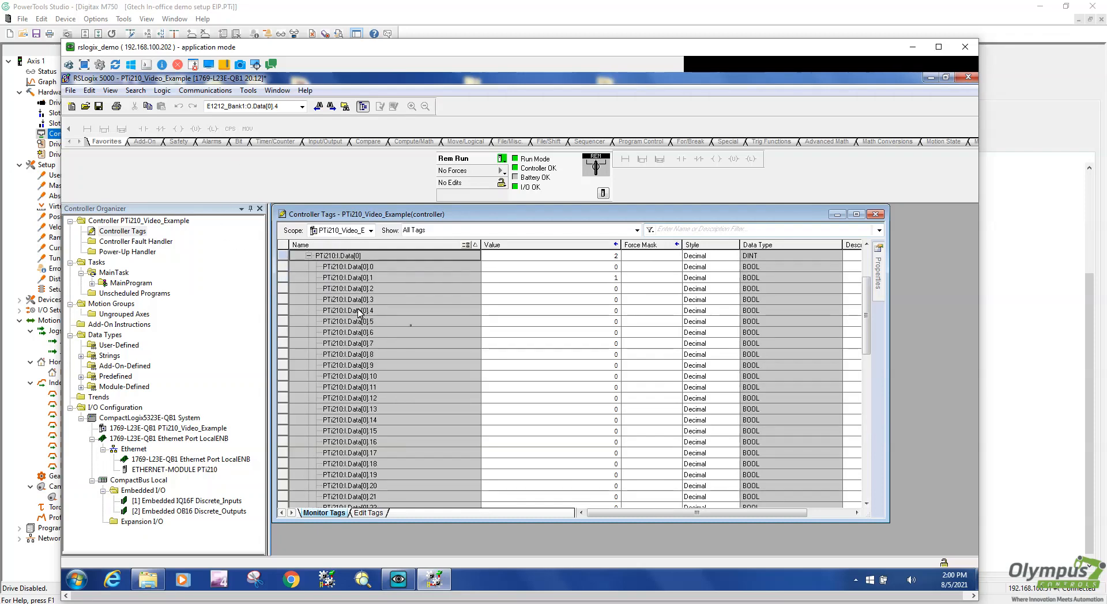
left_click(594, 276)
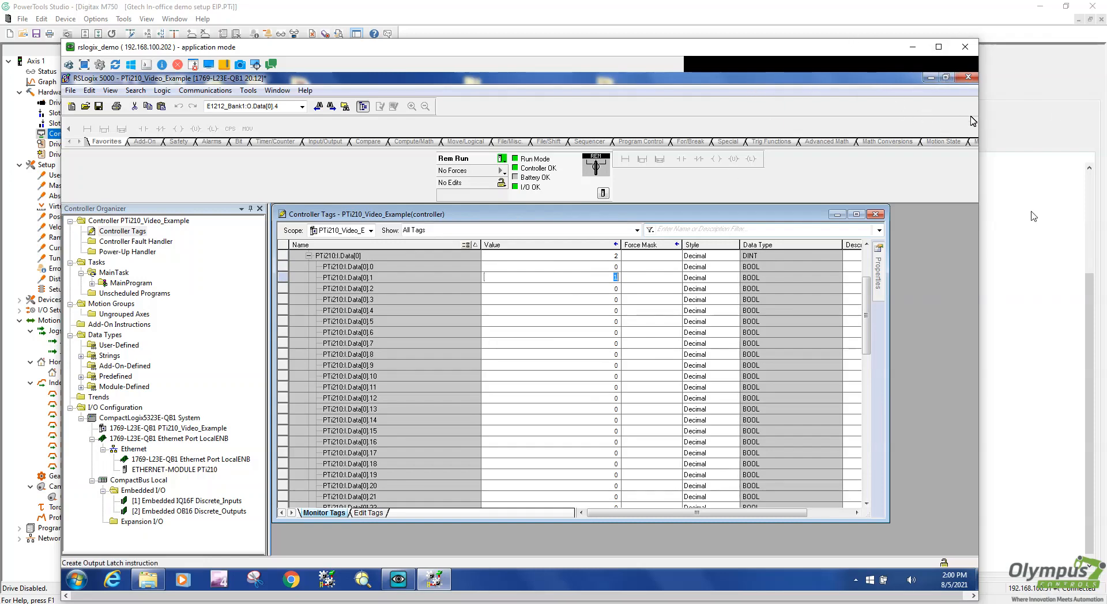
Compare the values against PowerTools Online Data, then expand MainProgram in the organizer
left_click(1015, 219)
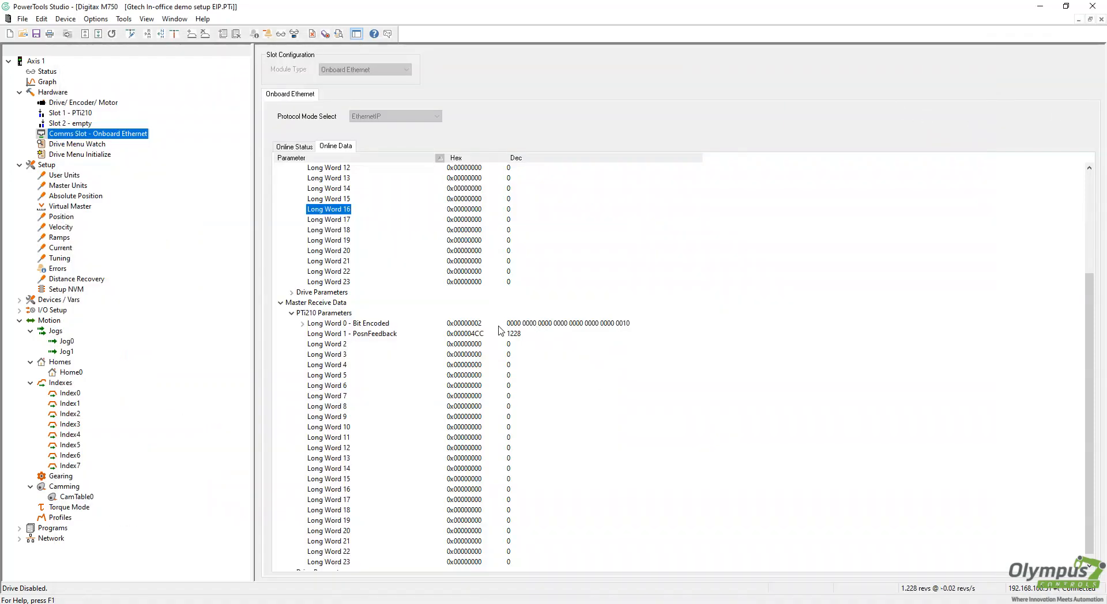
scroll(606, 415, "up", 5)
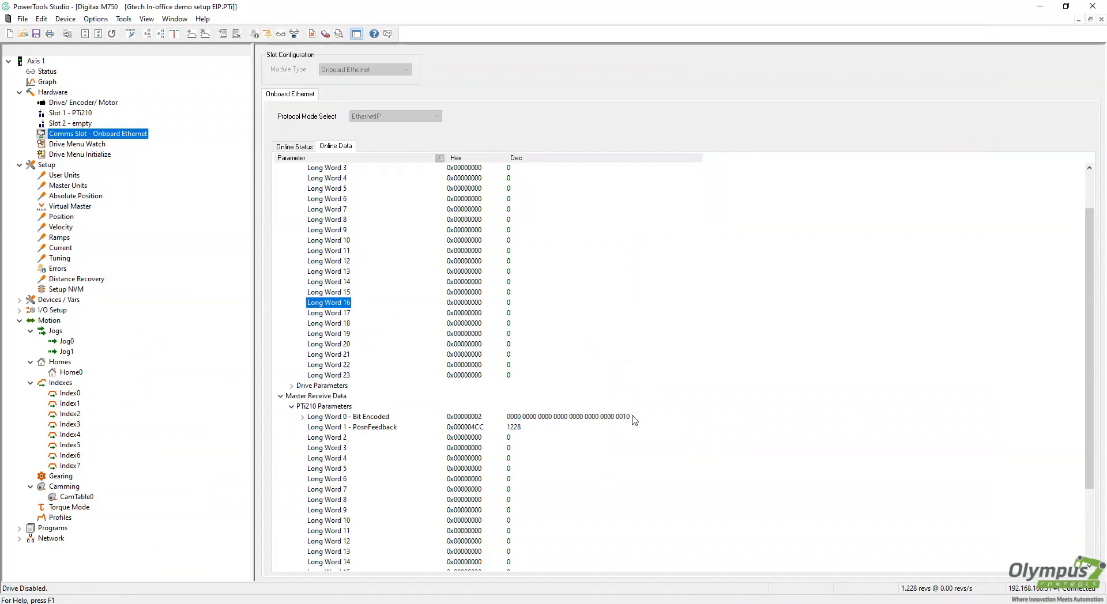
scroll(583, 388, "down", 4)
scroll(504, 428, "up", 5)
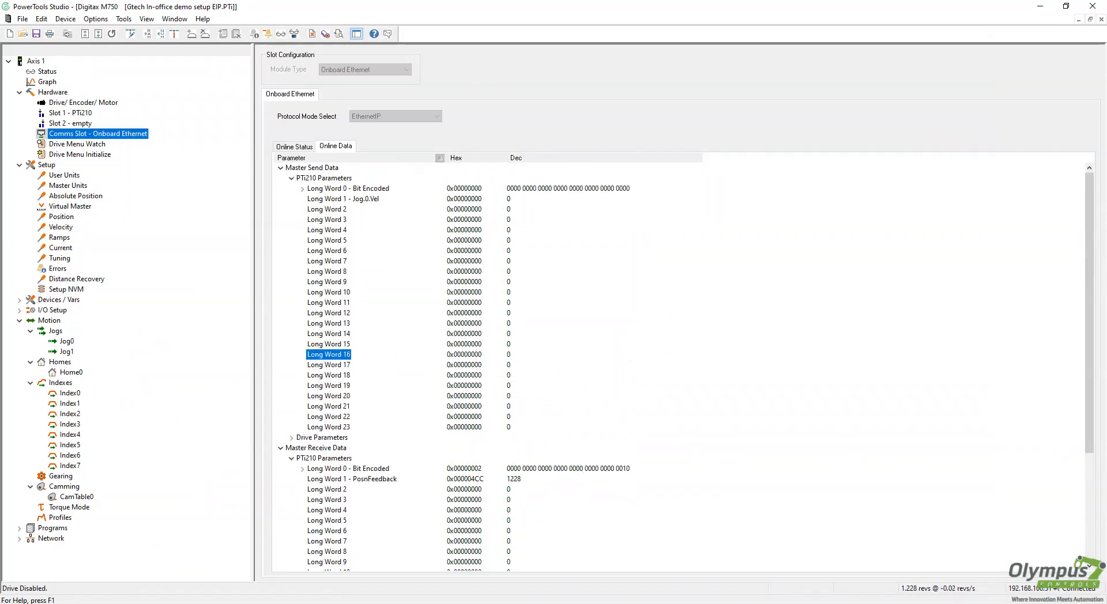
key("alt+Tab")
scroll(94, 323, "up", 3)
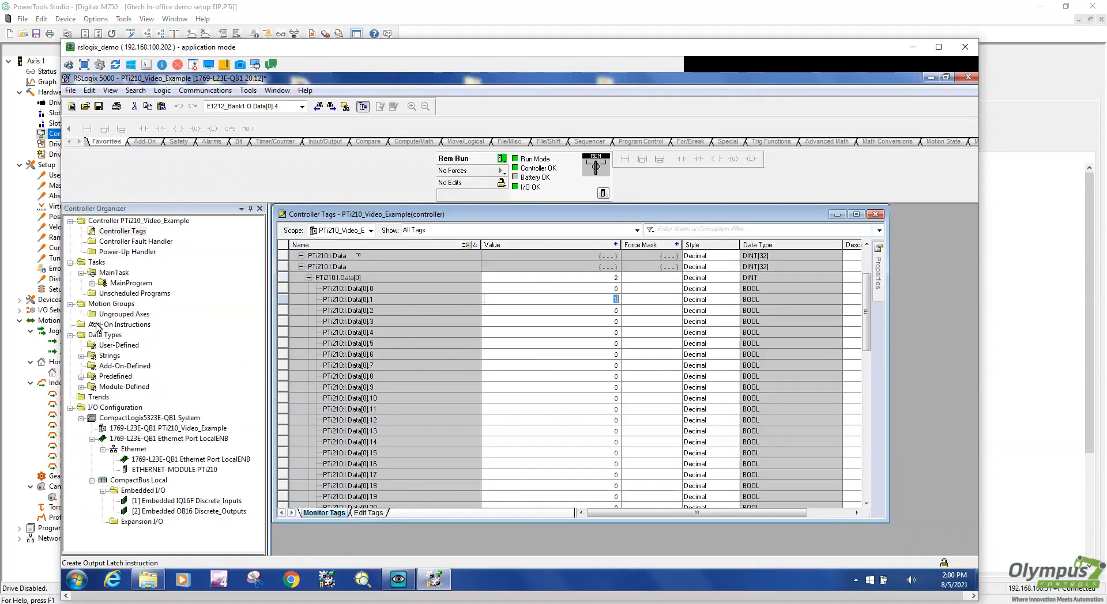
left_click(91, 283)
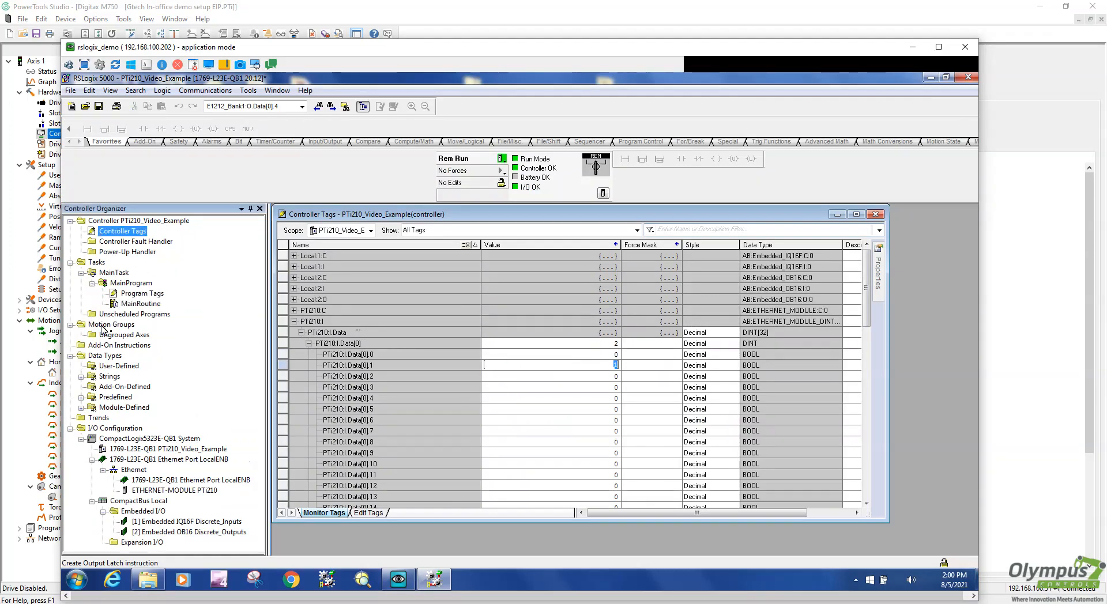
Open the MainRoutine ladder, then show MainProgram's empty Program Tags list maximized in the workspace
double_click(138, 304)
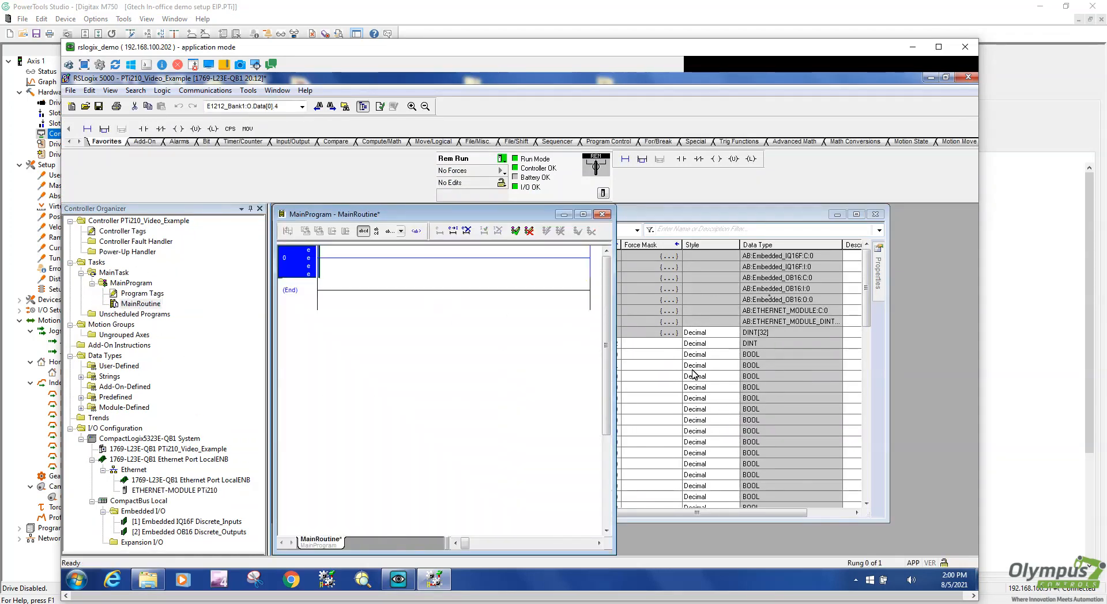
left_click_drag(614, 348, 865, 363)
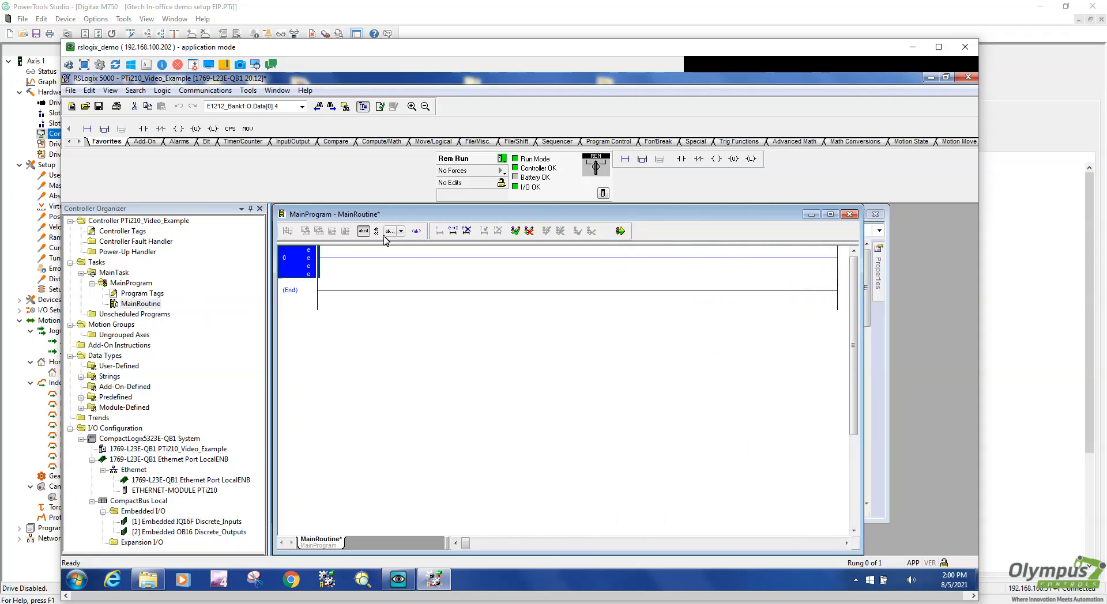
double_click(135, 295)
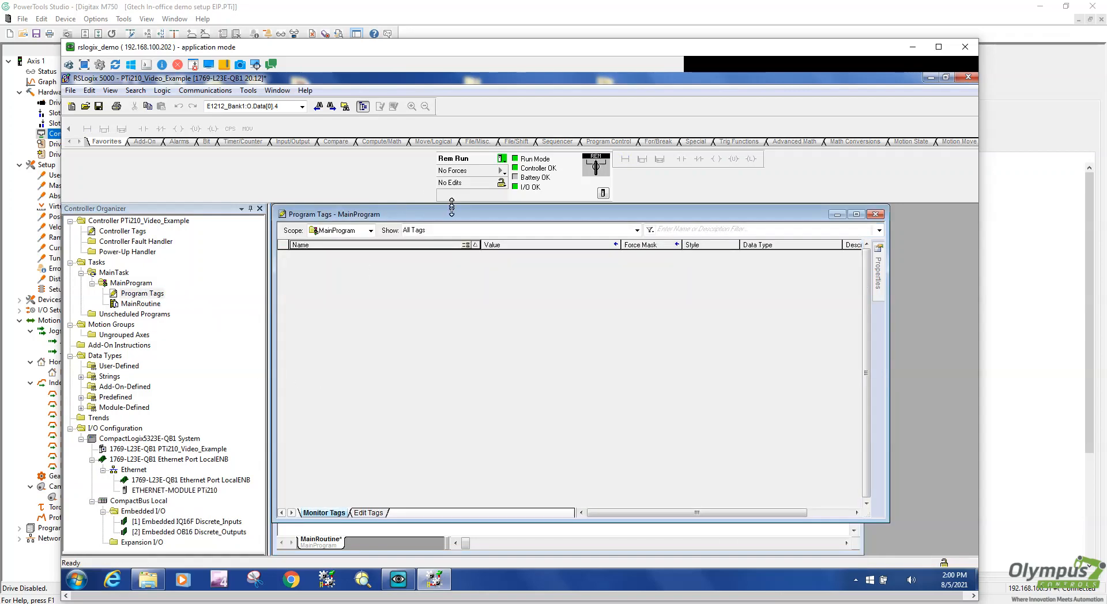
left_click_drag(582, 211, 602, 238)
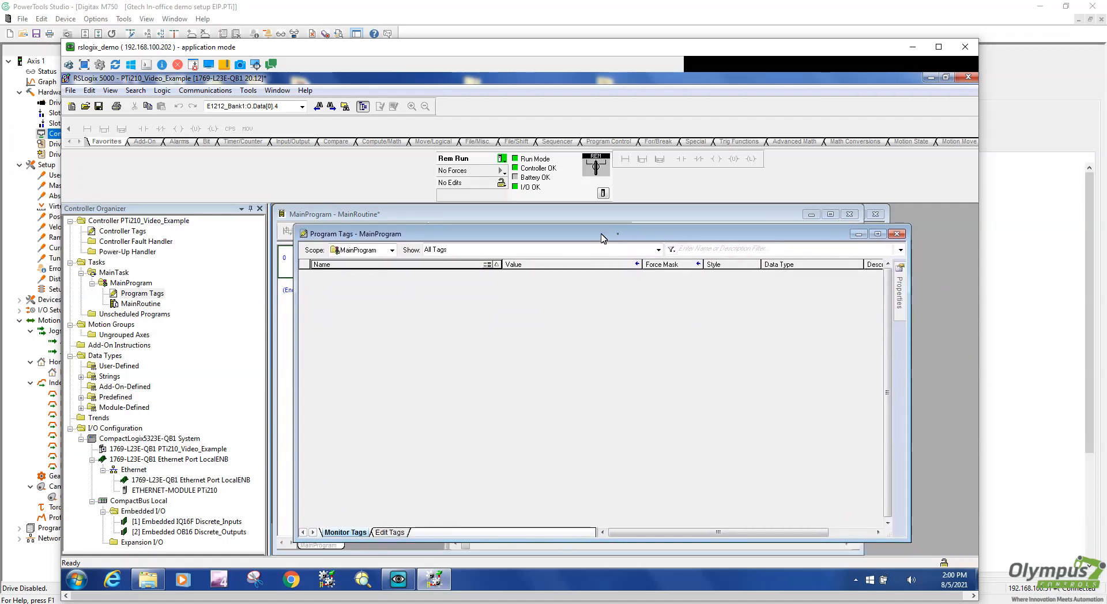
left_click(878, 233)
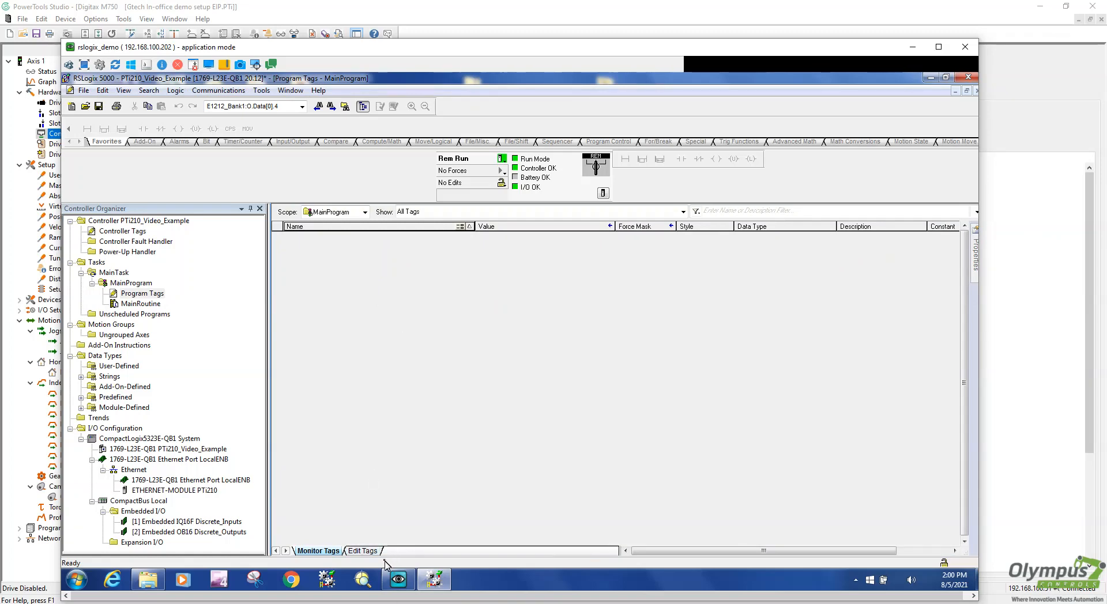
In Edit Tags, add a new program tag named Jog_Forward_PTi210
left_click(362, 551)
left_click(333, 237)
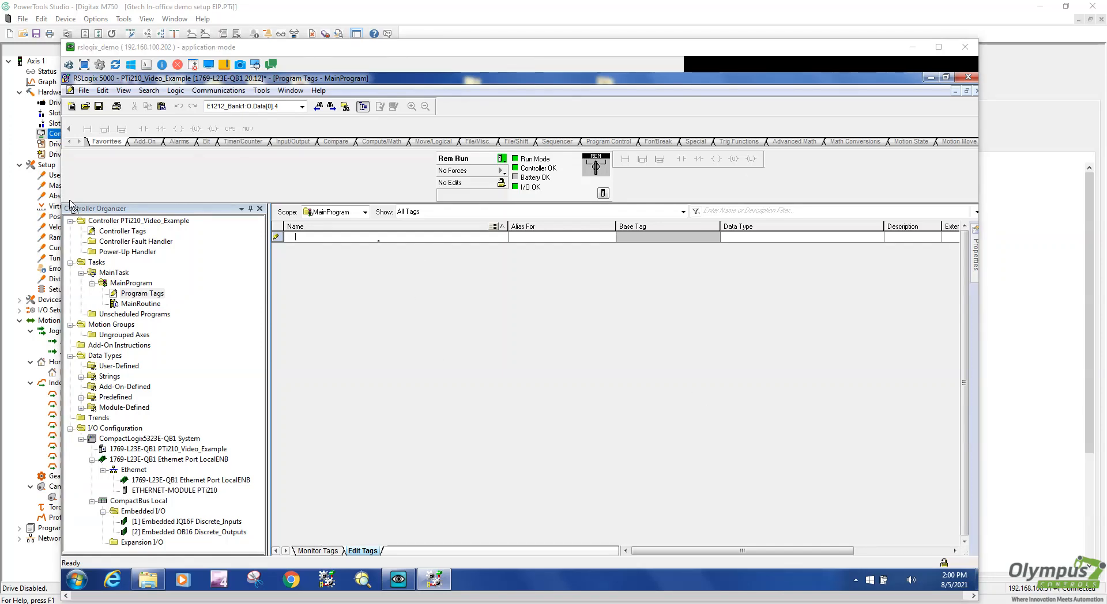
type("Jo")
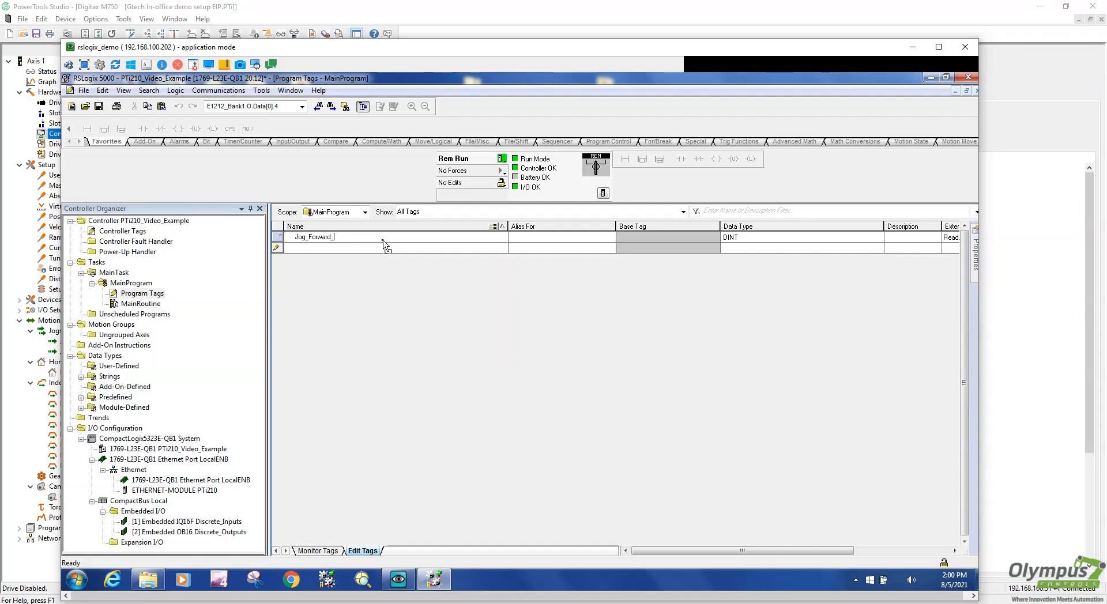
type("g_Forward_PTi210")
left_click(600, 239)
Alias Jog_Forward_PTi210 to bit PTi210:O.Data[0].0 and commit the tag
left_click(611, 238)
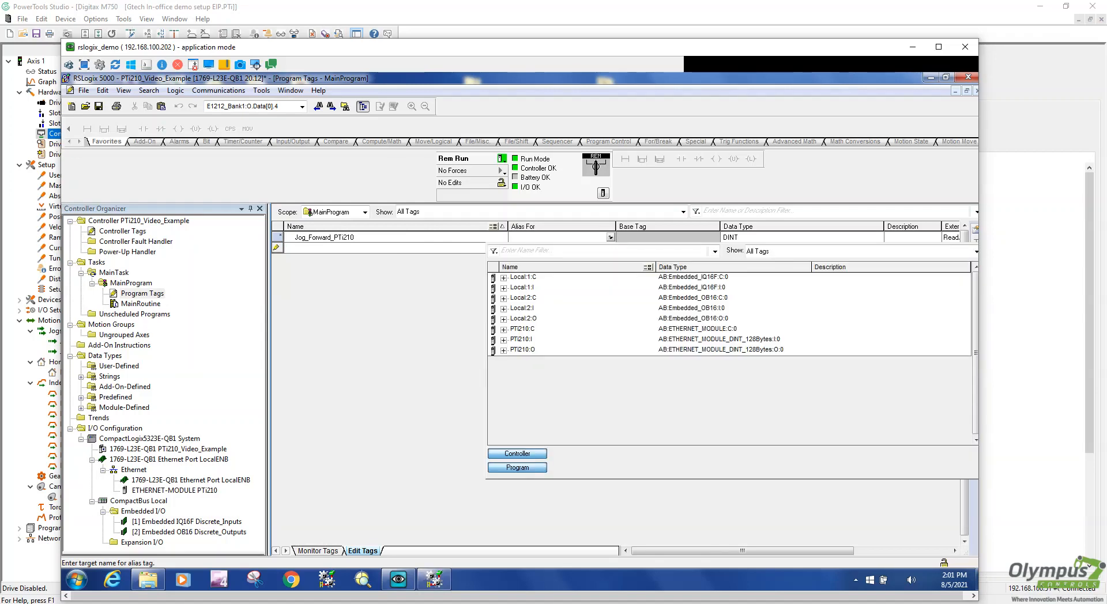
left_click(506, 350)
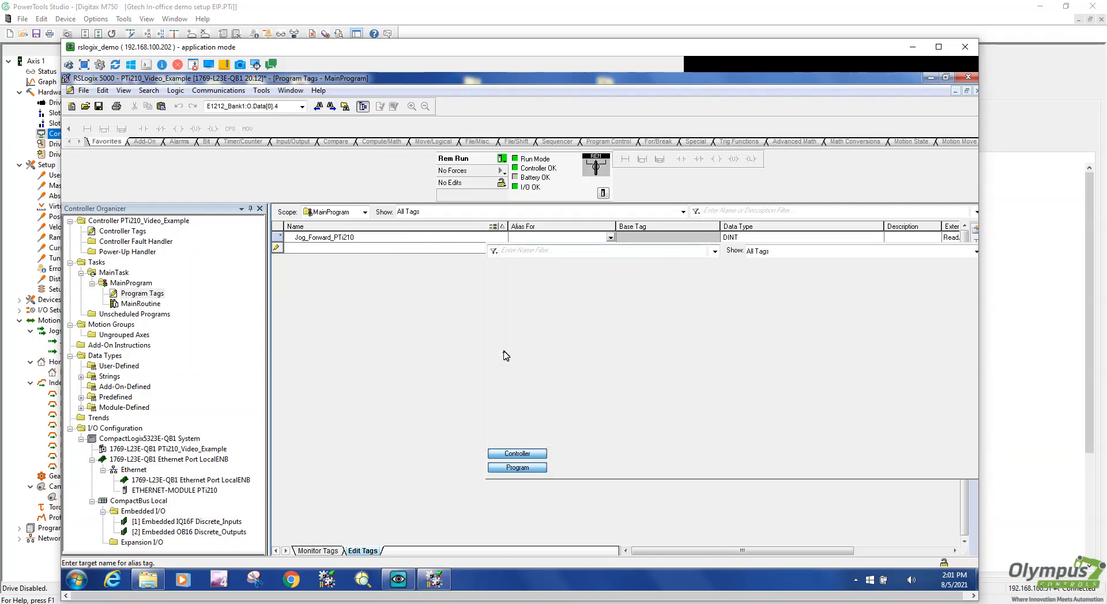
left_click(512, 361)
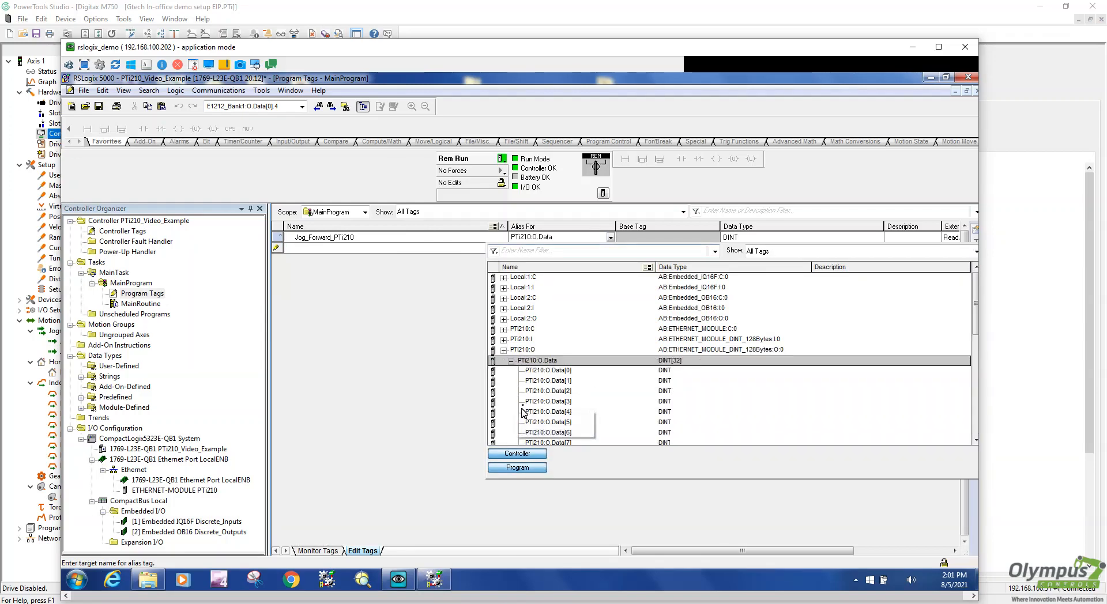
left_click(553, 372)
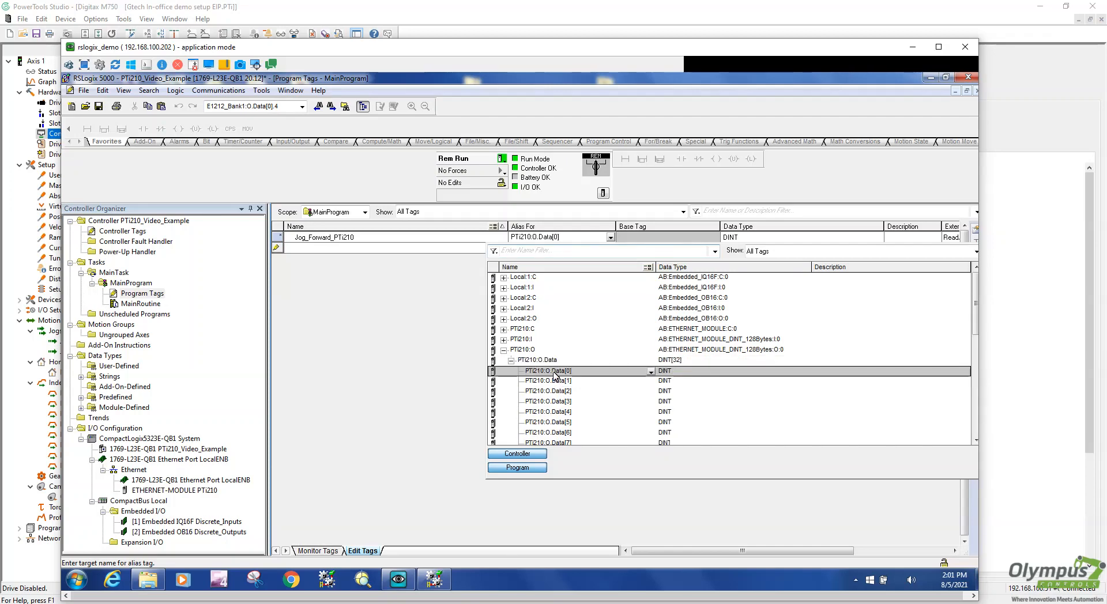
left_click(651, 372)
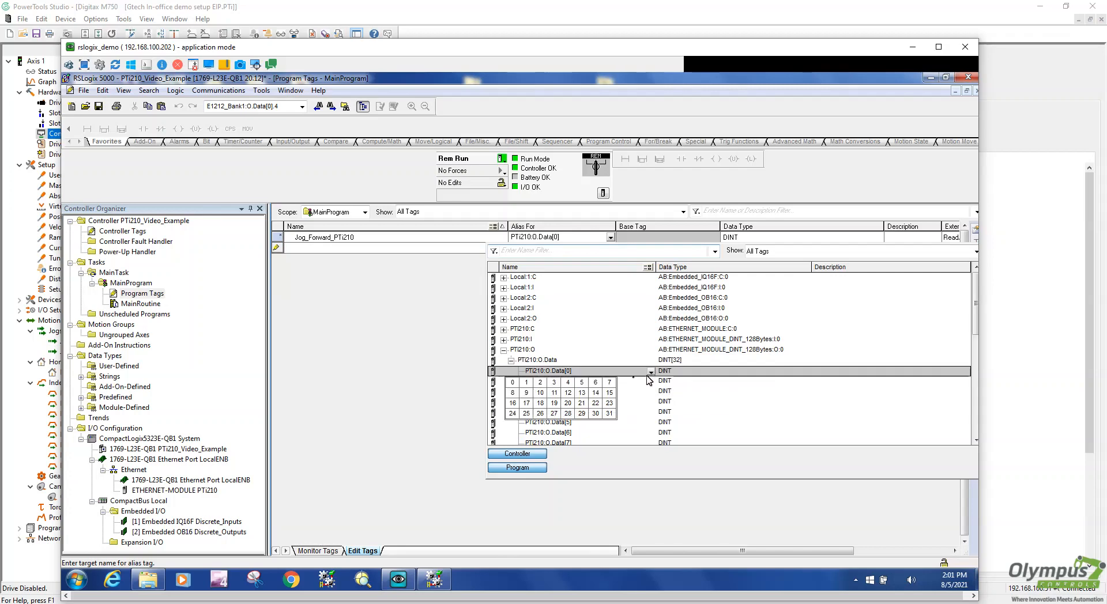
left_click(513, 383)
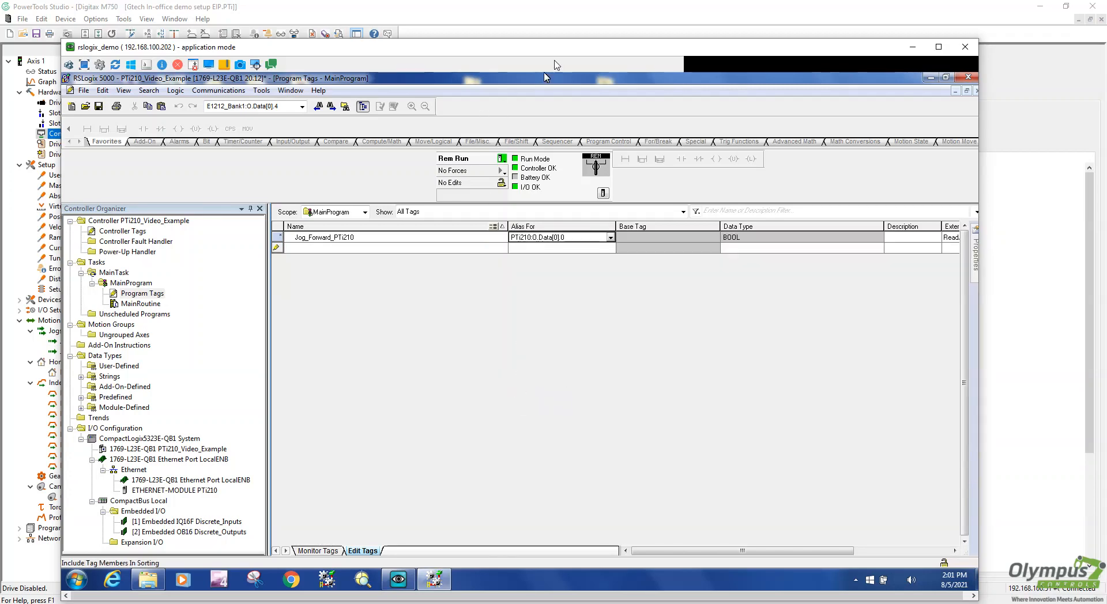
left_click(327, 248)
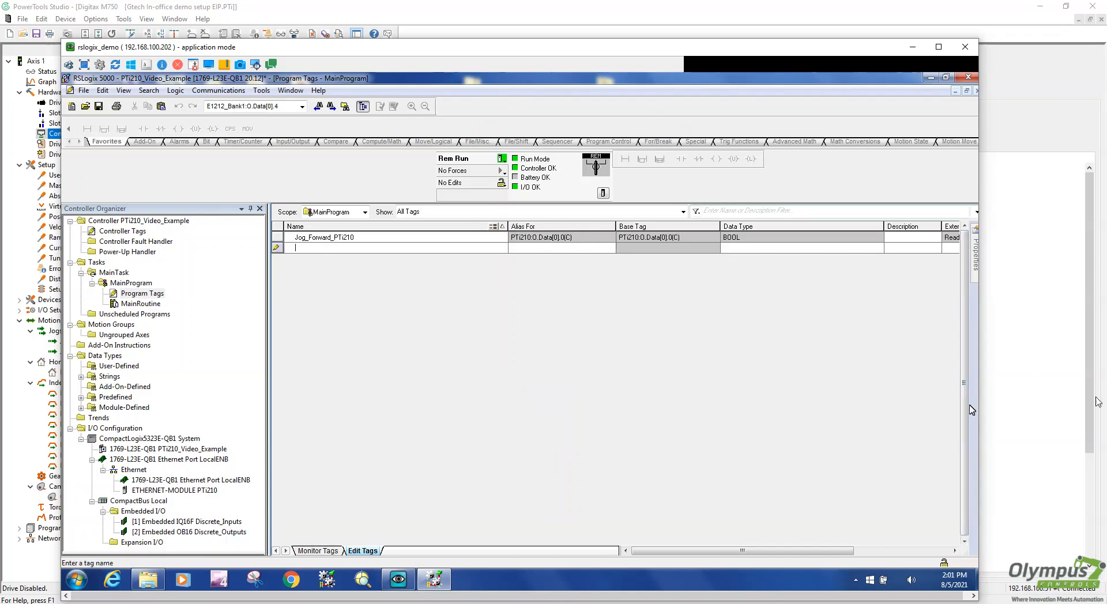
left_click(1032, 359)
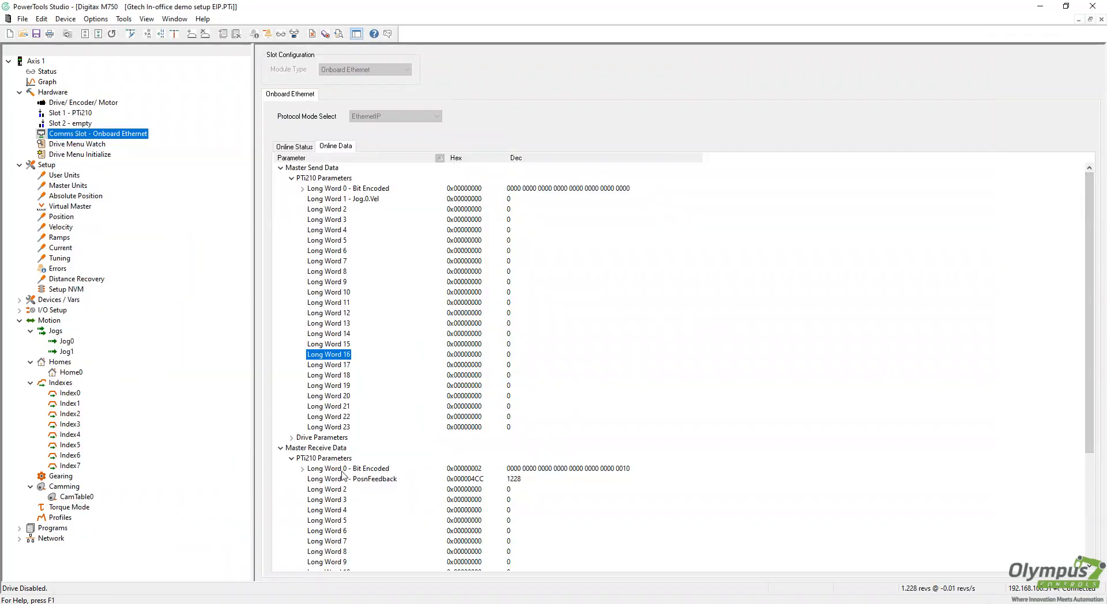
Expand Master Send Long Word 0 to find Bit 0 Jog.PlusActivate and Bit 1 Jog.MinusActivate
left_click(303, 188)
left_click(355, 199)
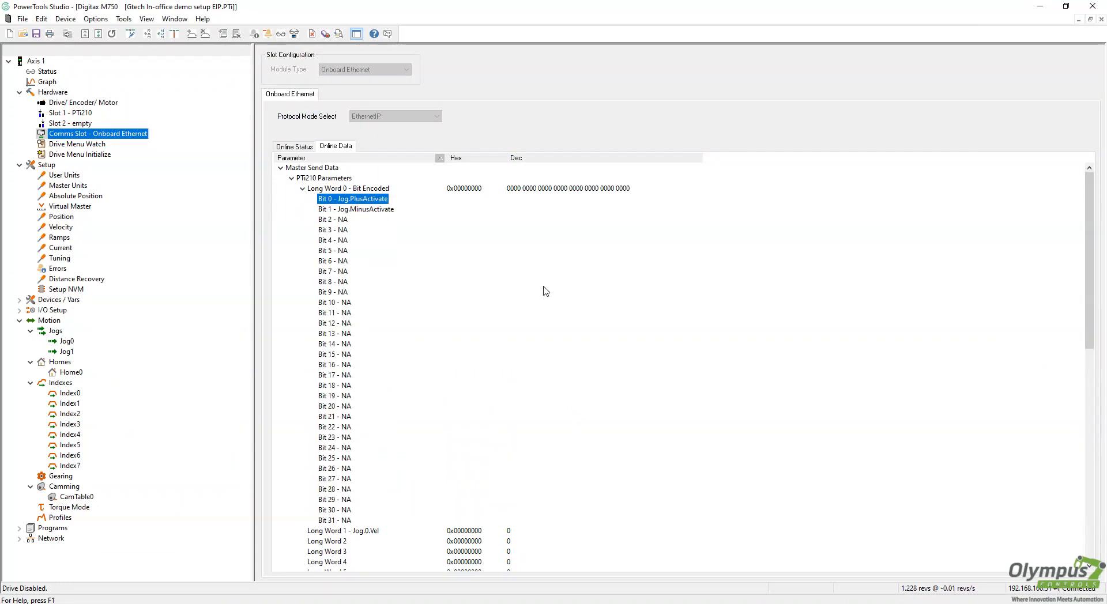
left_click(384, 210)
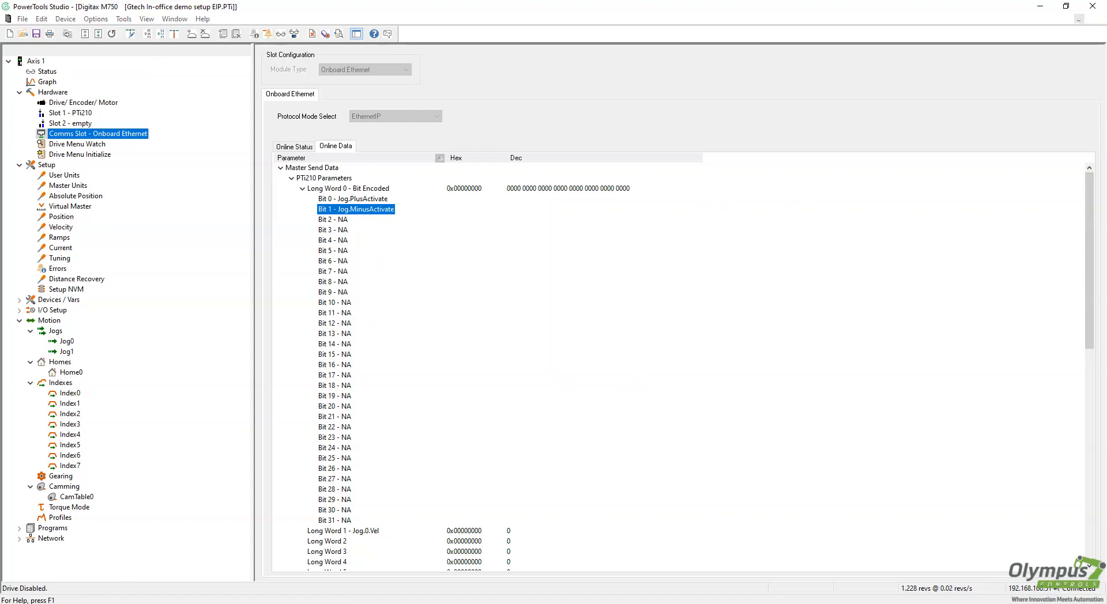
key("alt+Tab")
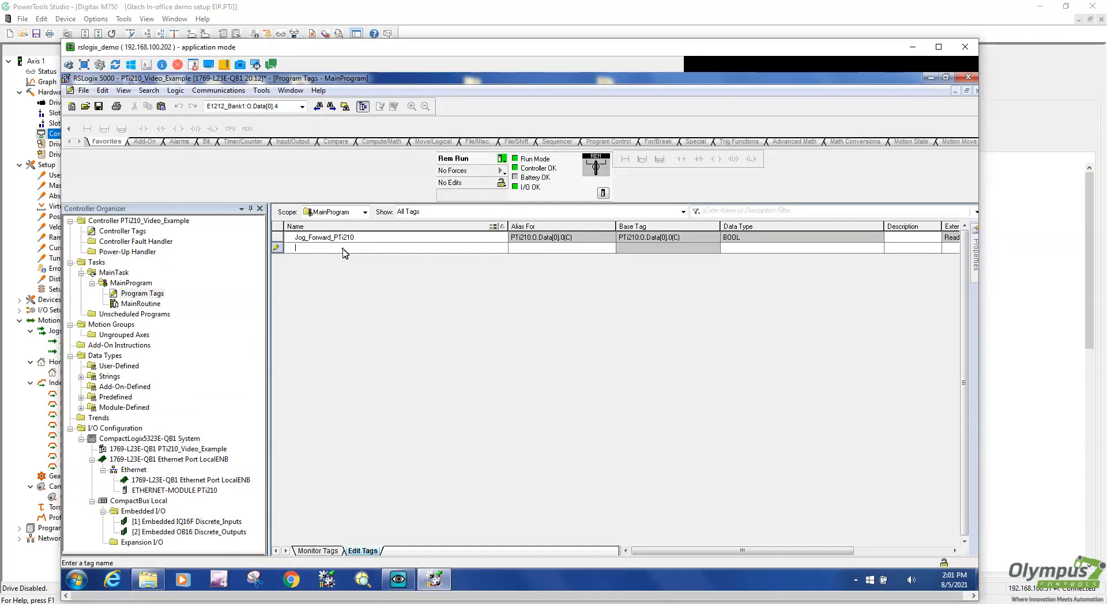
Add tag Jog_Reverse_PTi210 as an alias of bit PTi210:O.Data[0].1
type("Jog_Reverse_PT")
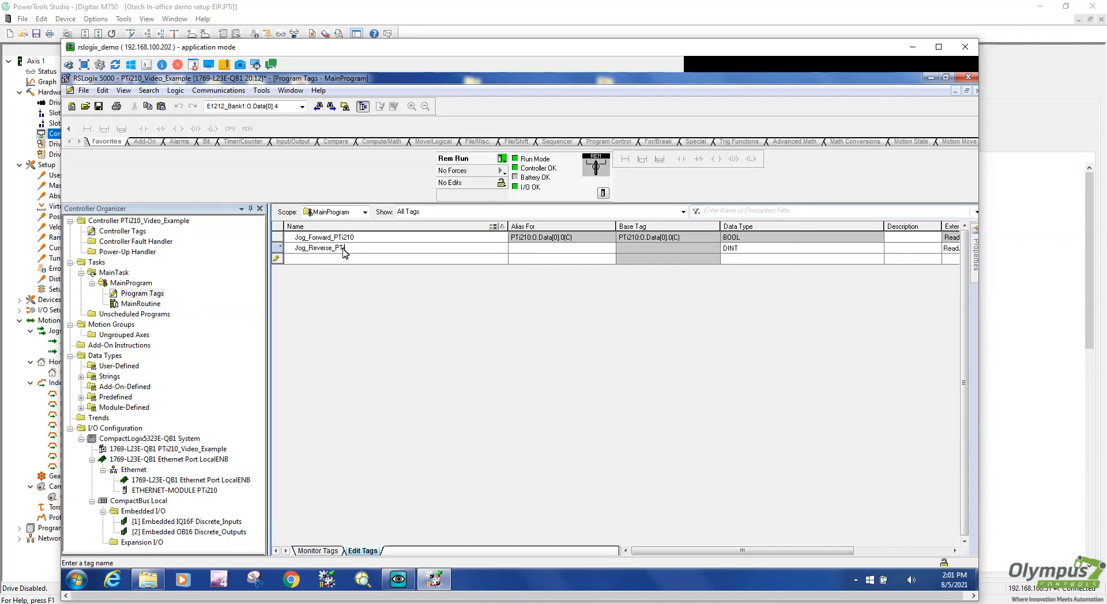
type("210")
left_click(571, 253)
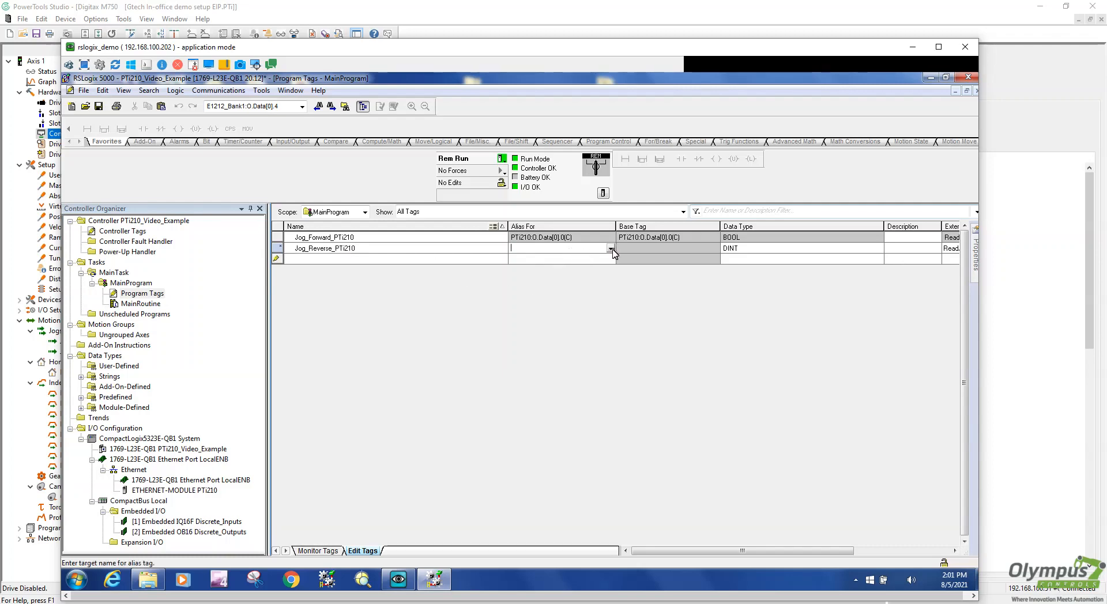
left_click(610, 249)
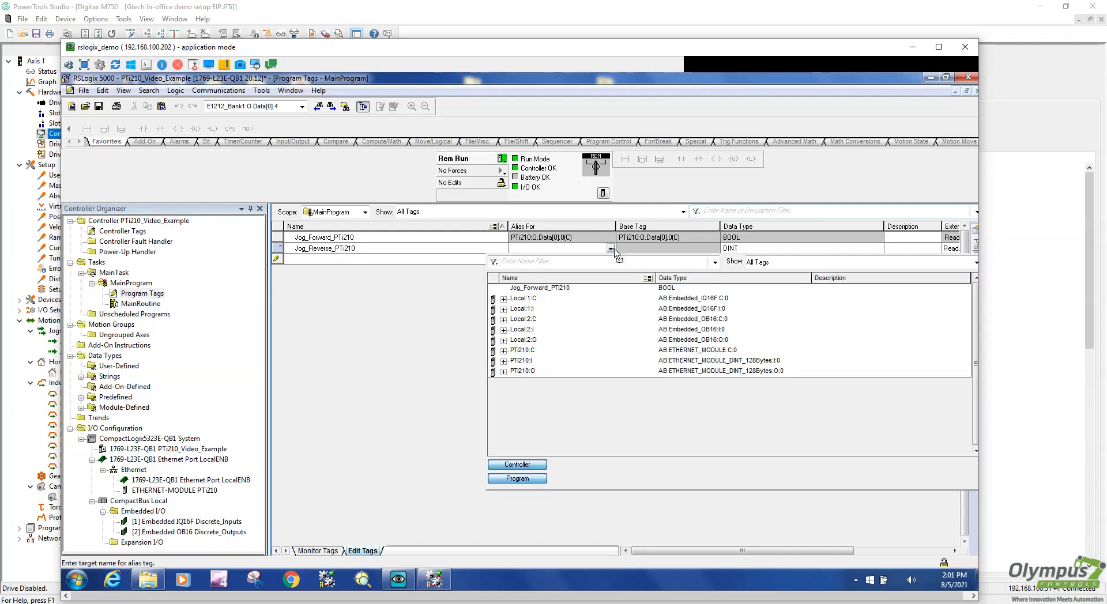
left_click(504, 362)
left_click(504, 362)
left_click(504, 373)
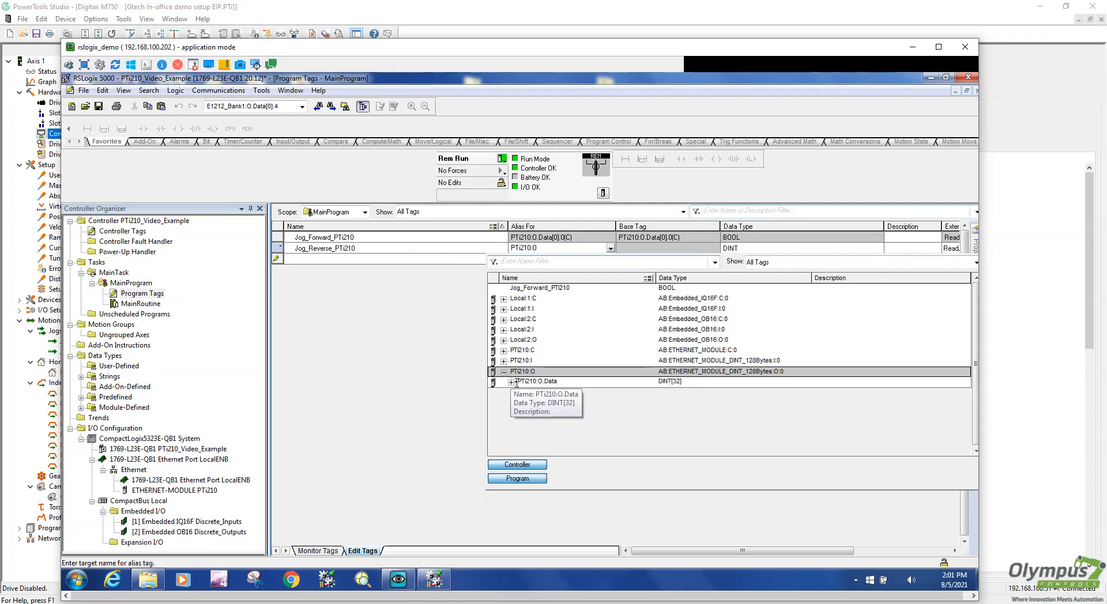
left_click(512, 382)
left_click(568, 381)
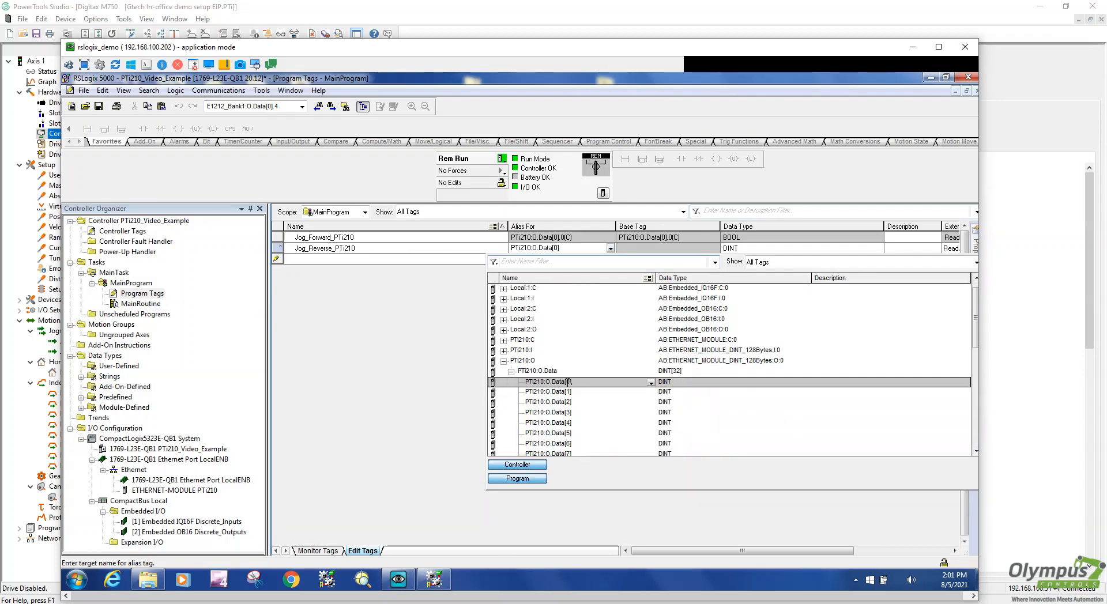
left_click(652, 383)
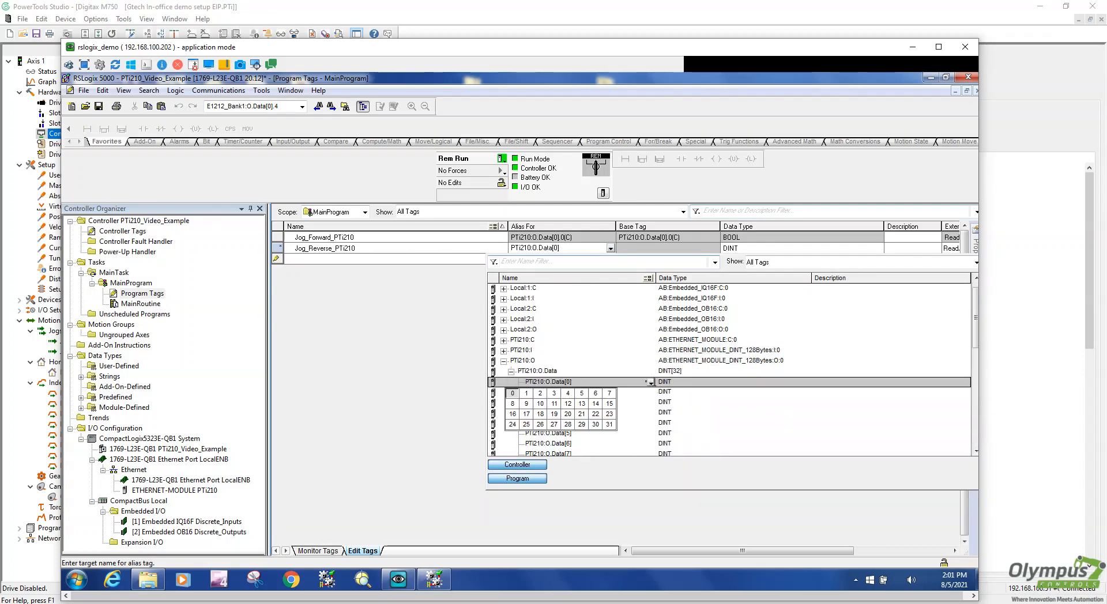
left_click(528, 397)
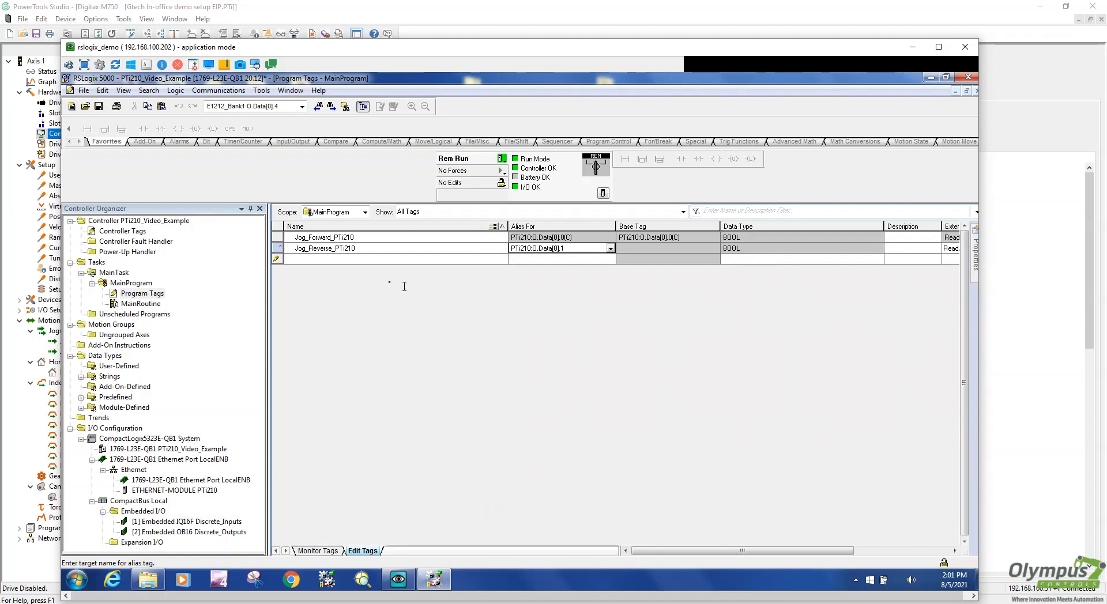
left_click(367, 261)
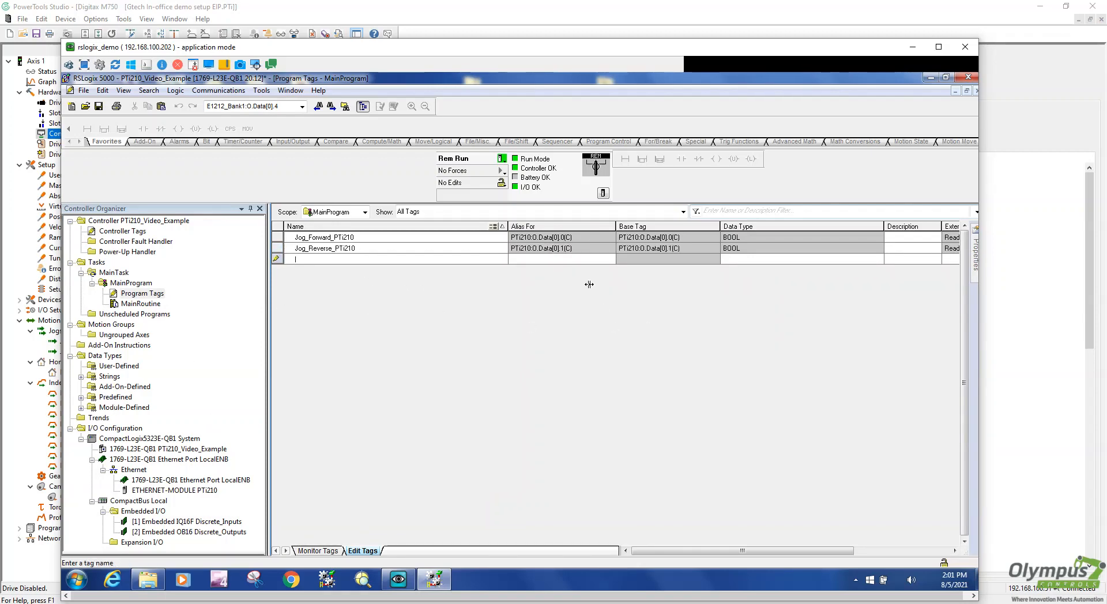
Add DINT tag Jog_Speed as an alias of PTi210:O.Data[1]
type("Jog_Speed")
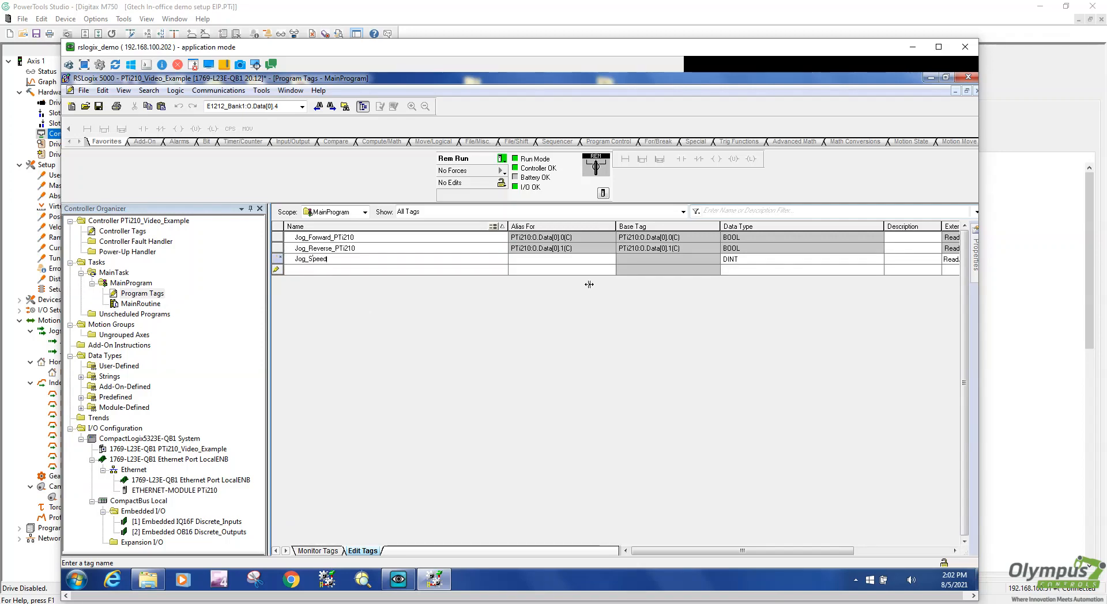
left_click(559, 259)
left_click(610, 259)
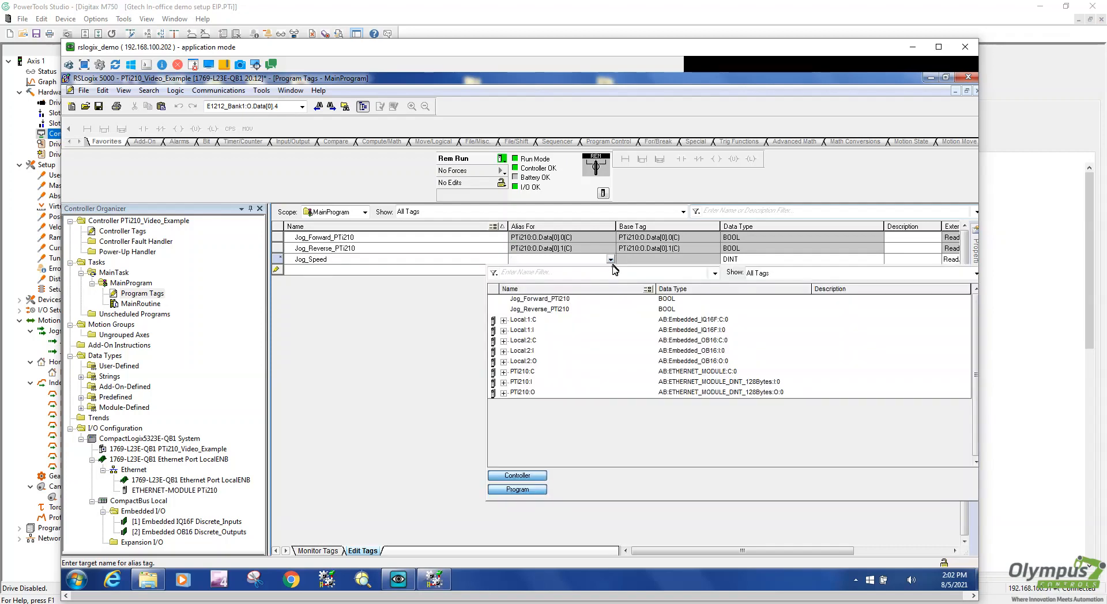
left_click(503, 393)
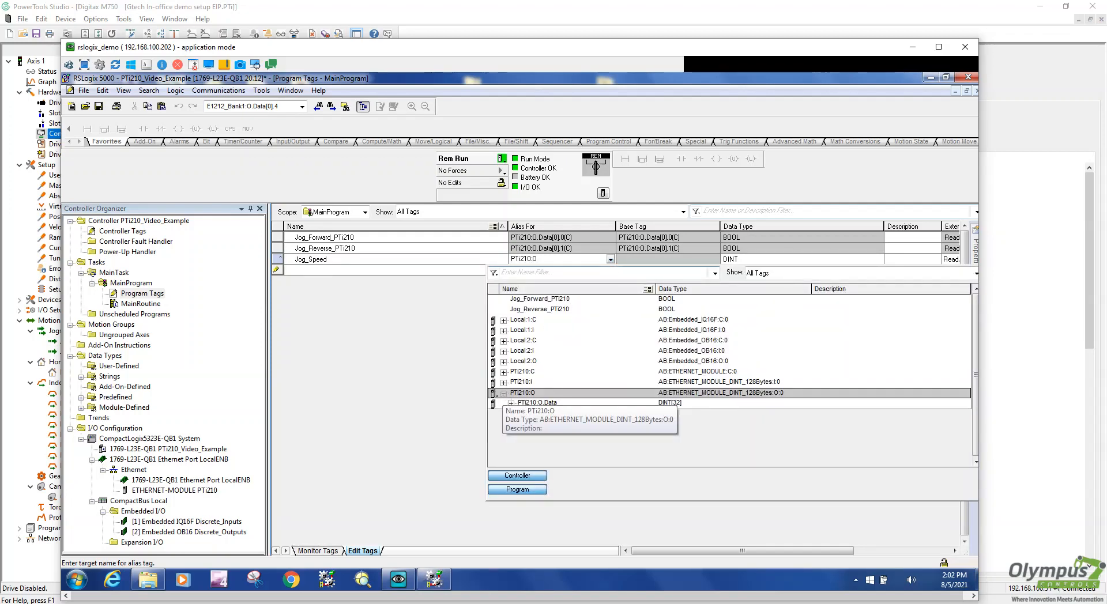
left_click(511, 403)
left_click(554, 362)
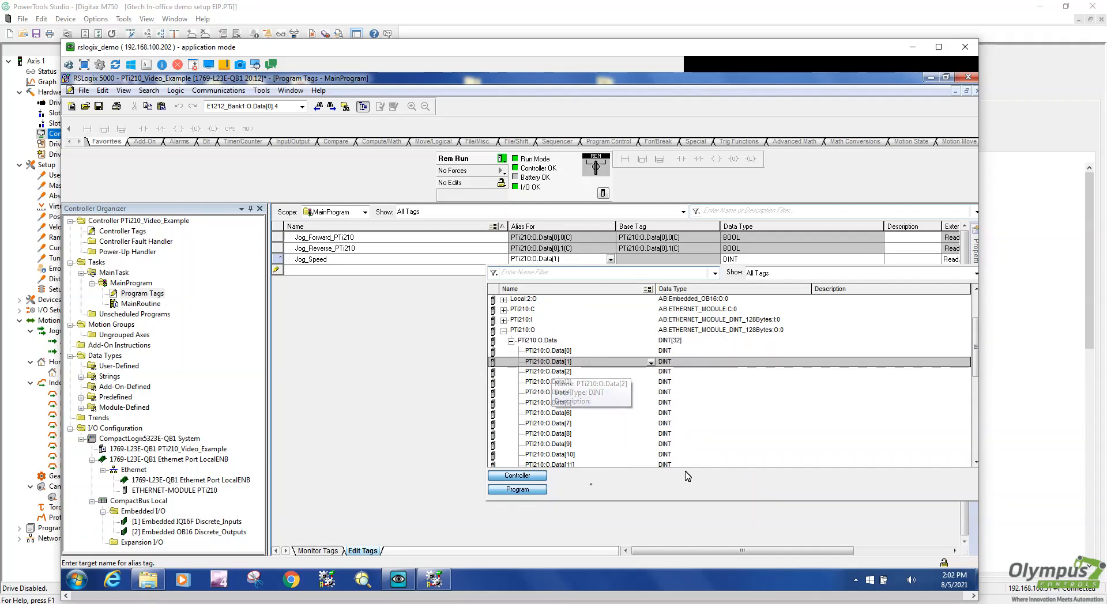
left_click(421, 395)
left_click(346, 270)
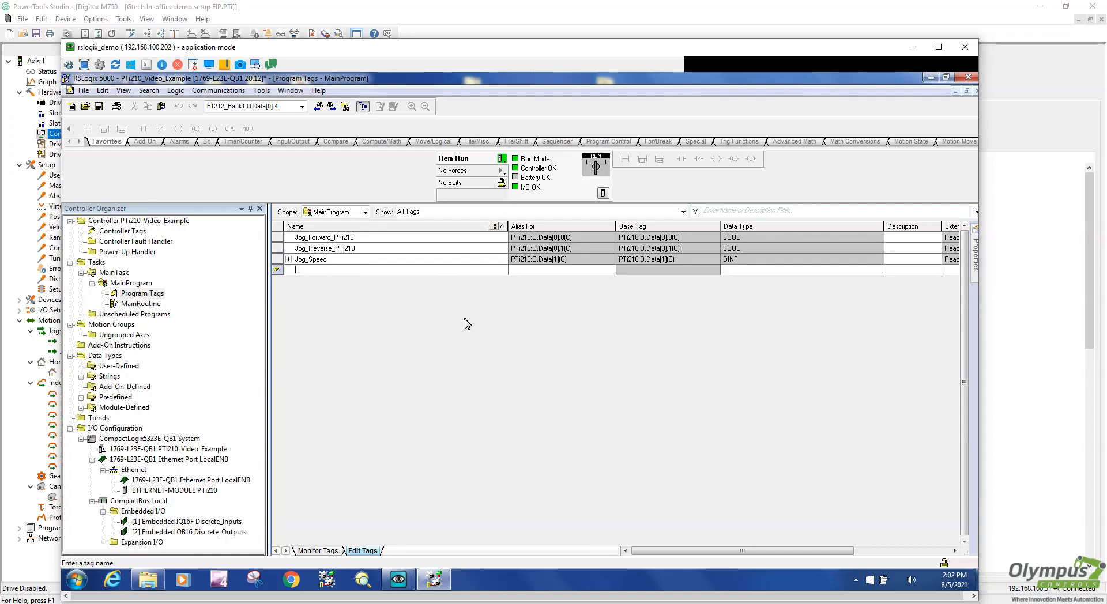
Move RSLogix aside and collapse the Master Send Long Word 0 bits in PowerTools Studio
left_click_drag(537, 48, 591, 283)
left_click_drag(612, 336, 616, 347)
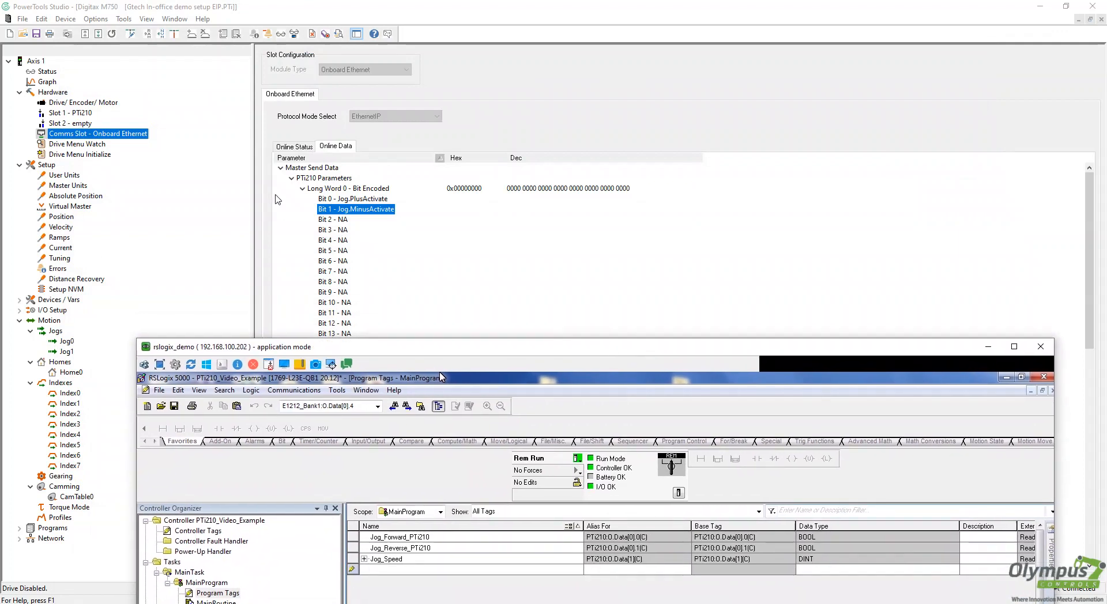
left_click(303, 190)
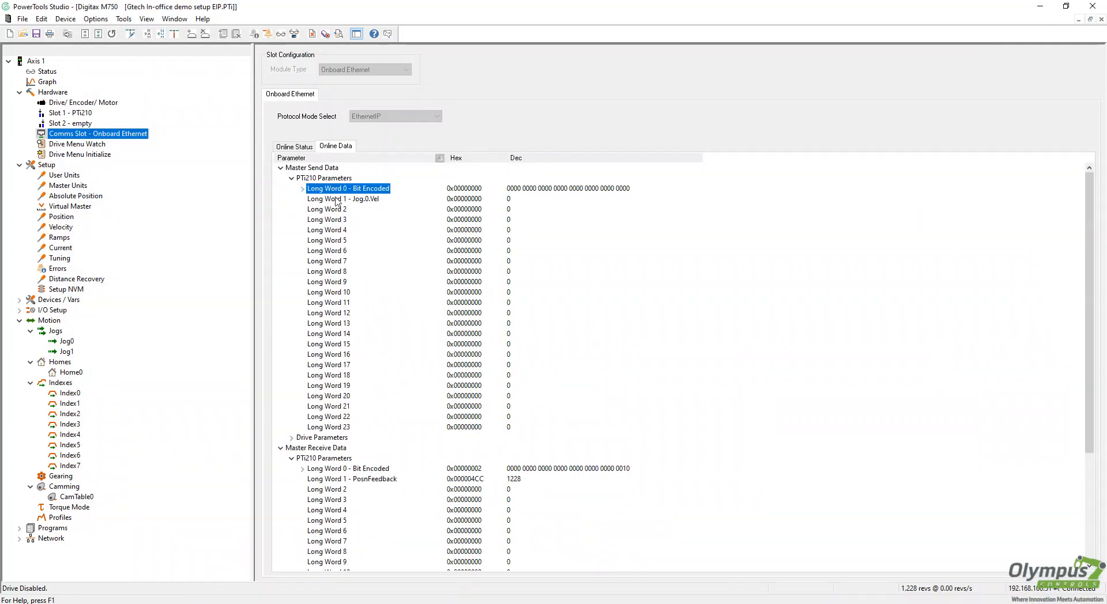
left_click(371, 200)
scroll(641, 306, "down", 5)
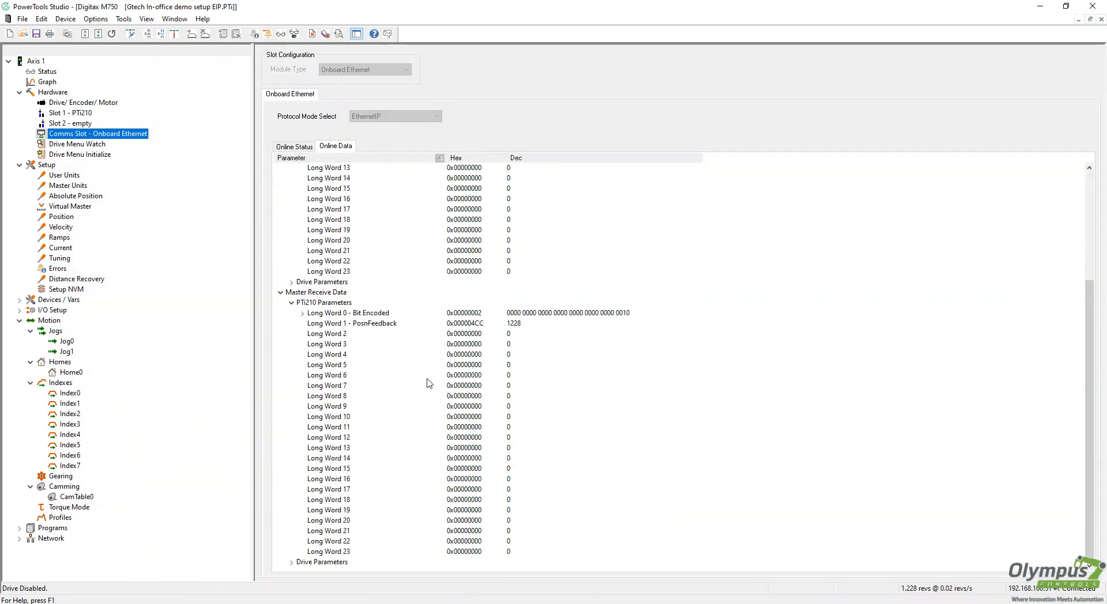
Inspect Master Receive Long Word 0's DriveActive, DriveHealthy and DriveEnableStatus bits, with RSLogix placed beside them
double_click(304, 315)
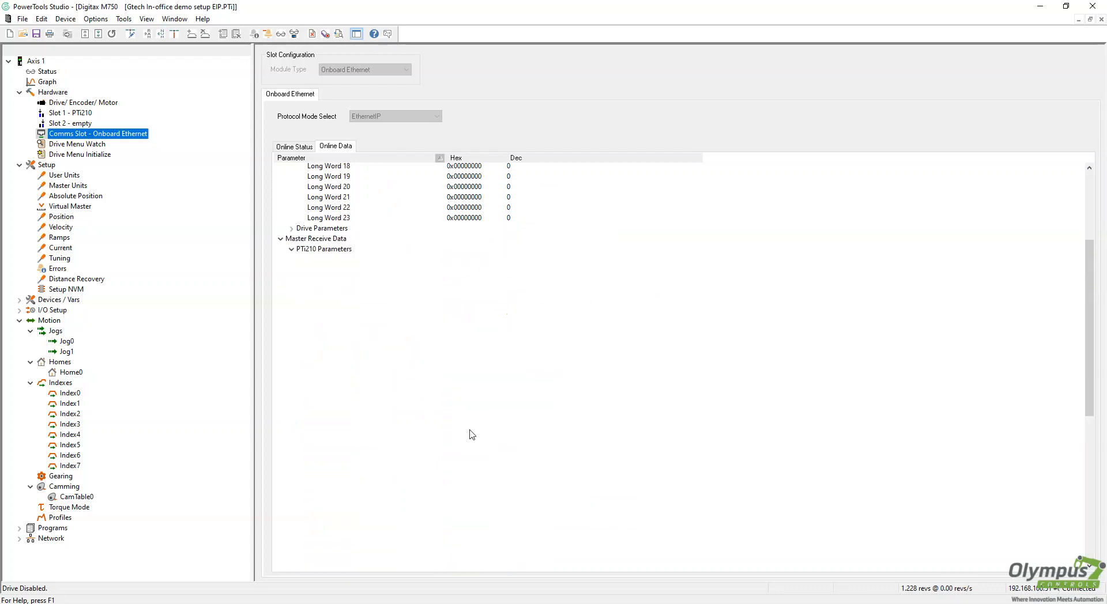
left_click(355, 244)
left_click(356, 250)
left_click(358, 269)
left_click(358, 253)
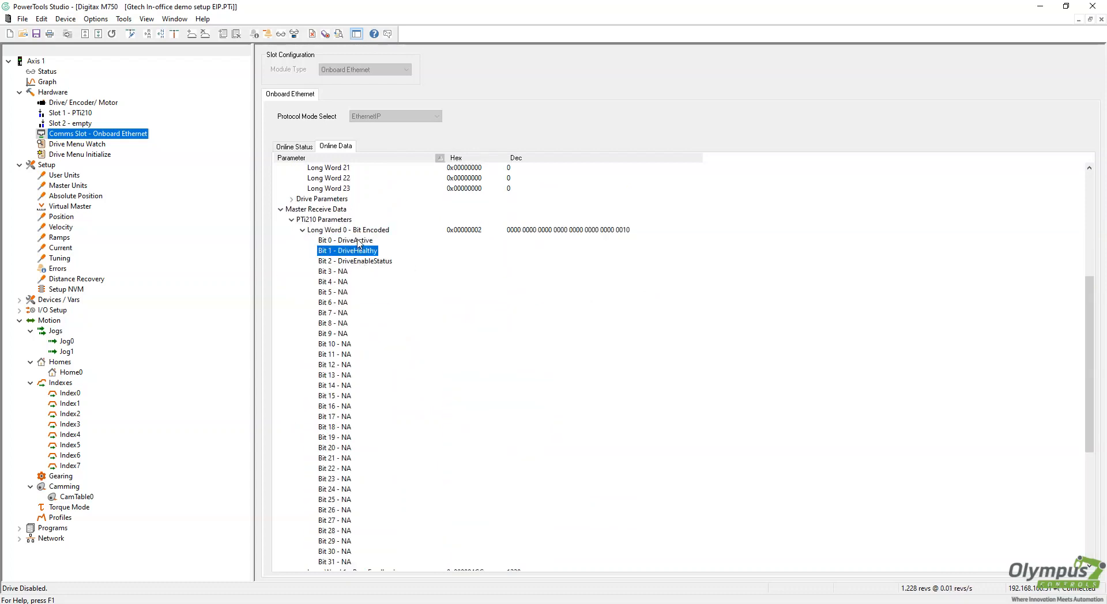
left_click(356, 238)
key("alt+Tab")
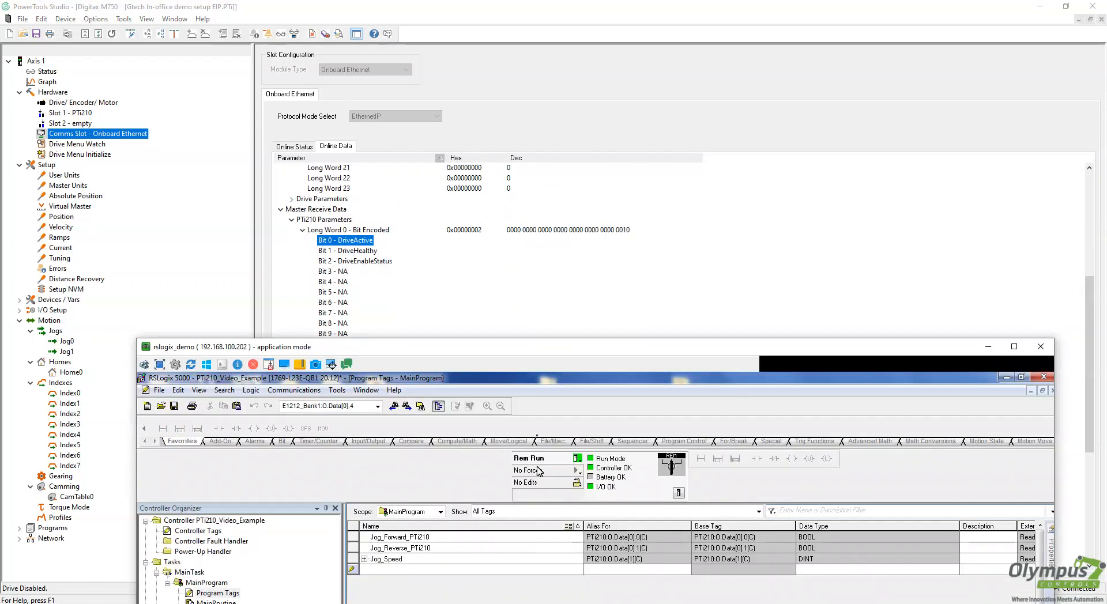
left_click_drag(533, 348, 810, 85)
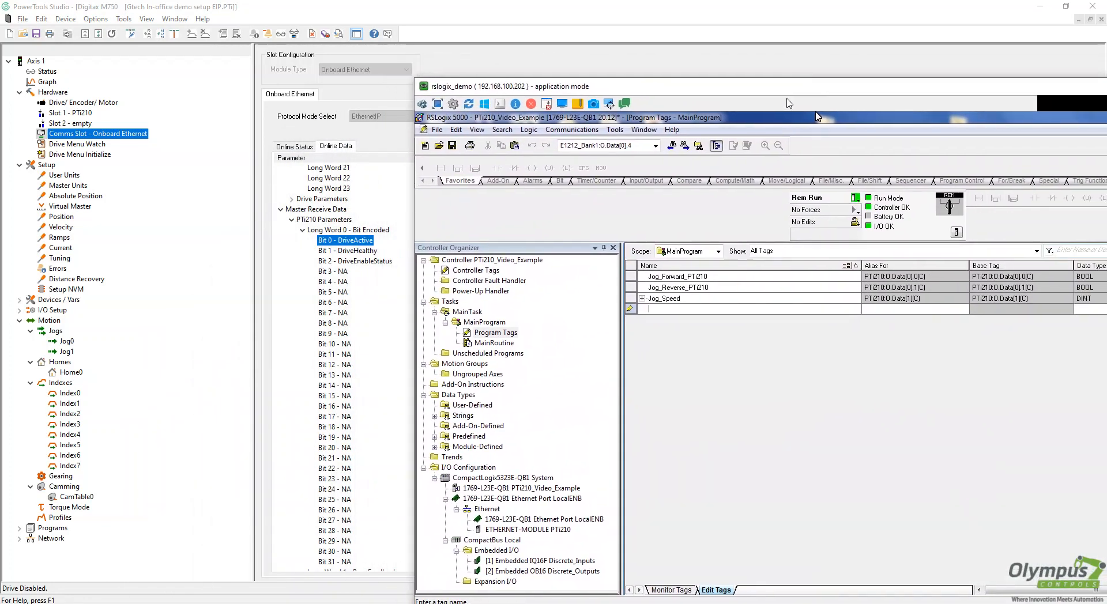
Add tag Drive_Active as an alias of bit PTi210:I.Data[0].0
left_click(656, 314)
type("Drive_Active")
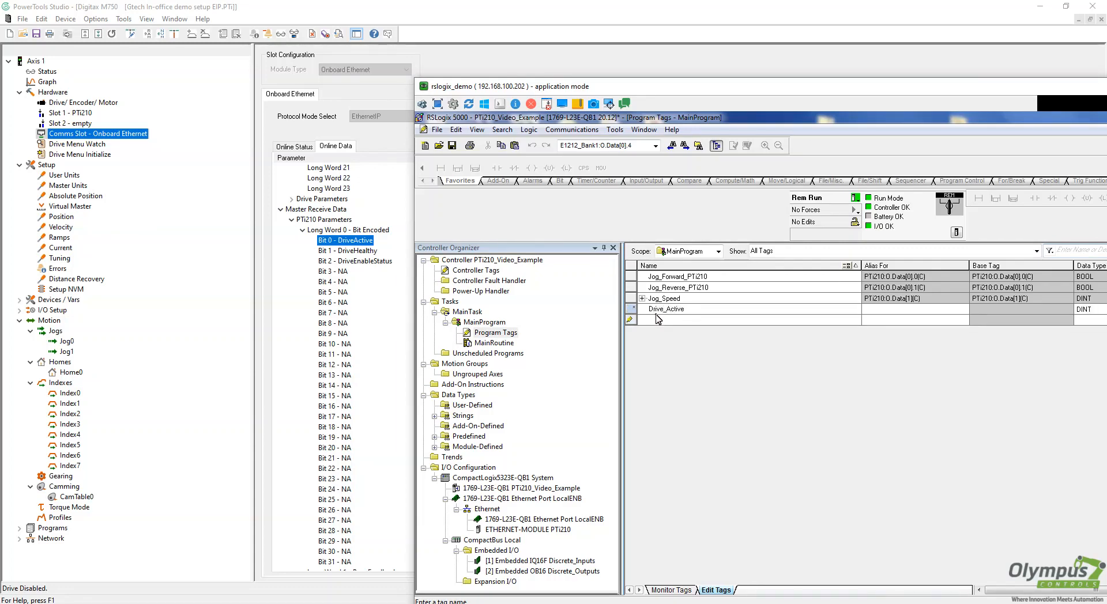
left_click(959, 312)
left_click(964, 310)
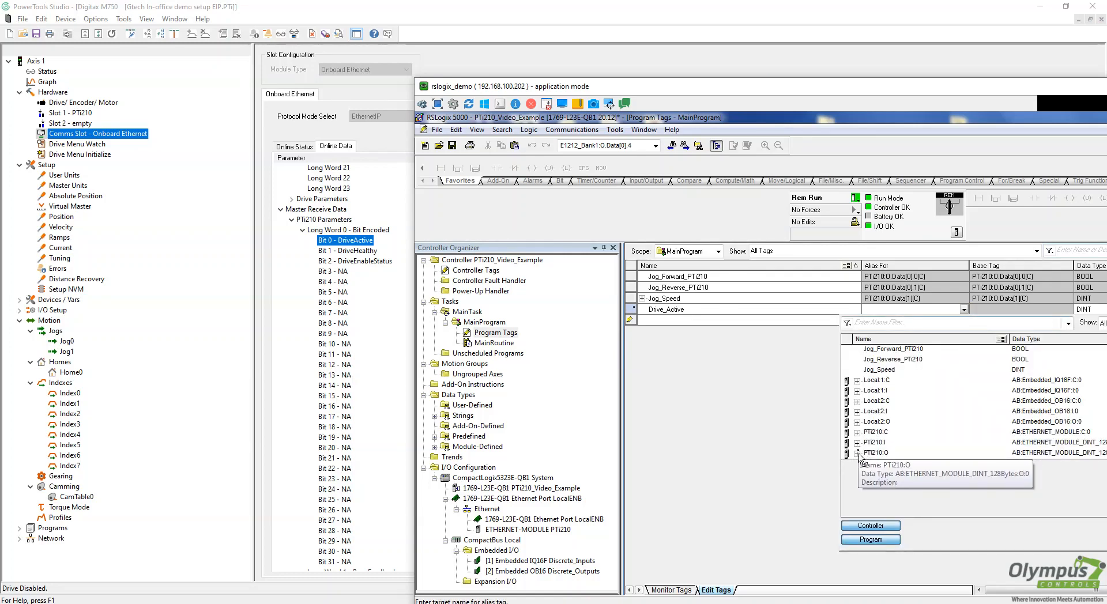
left_click(858, 443)
left_click(865, 454)
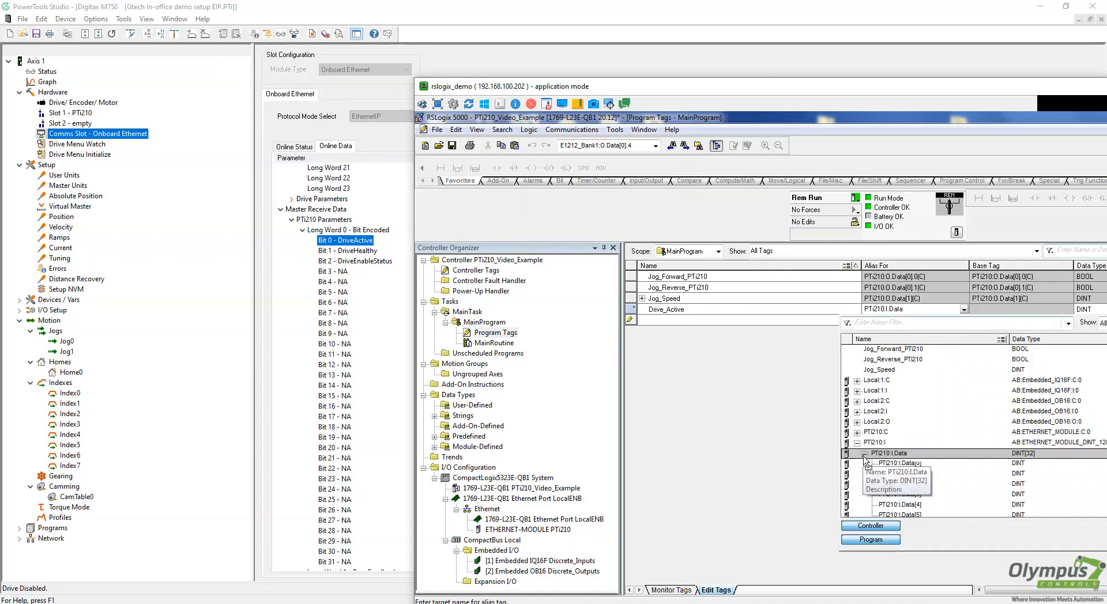
left_click(902, 464)
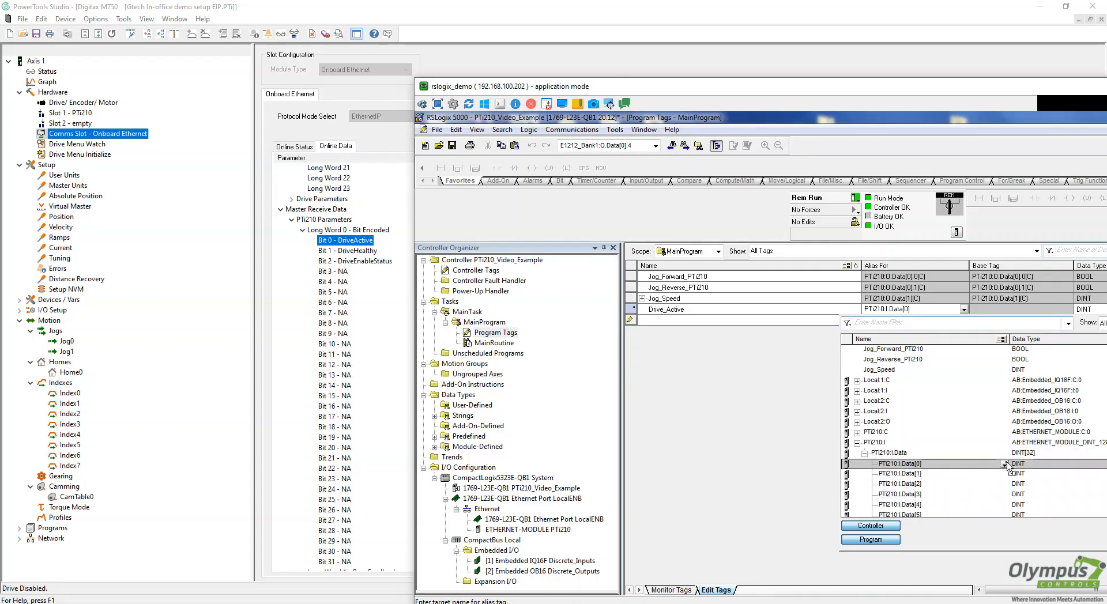
left_click(1005, 464)
left_click(865, 476)
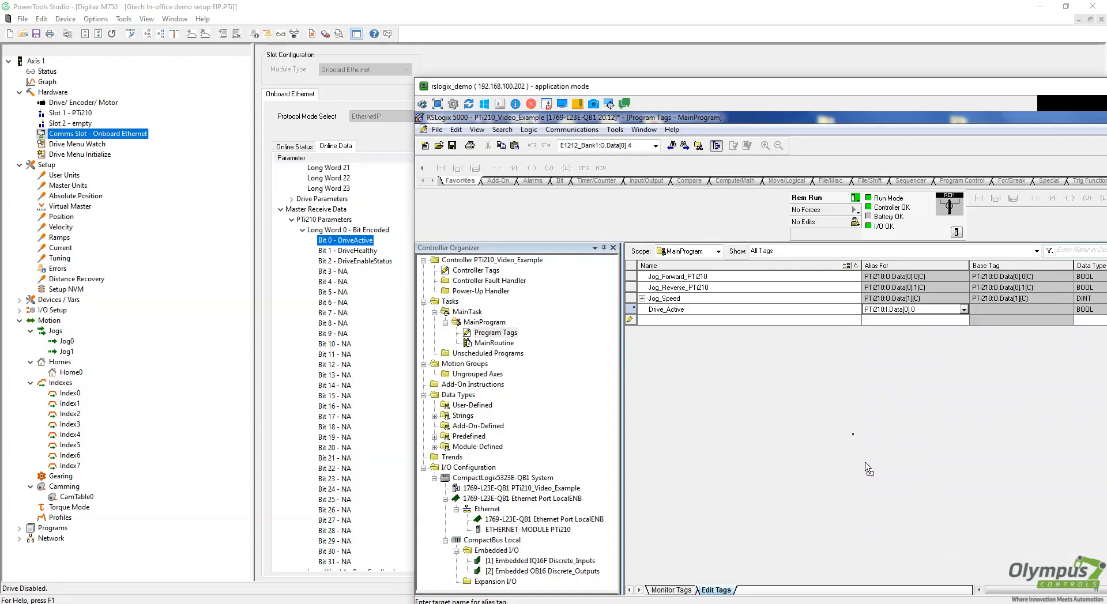
key("Return")
Add tag Drive_Healthy as an alias of bit PTi210:I.Data[0].1
type("Drive_")
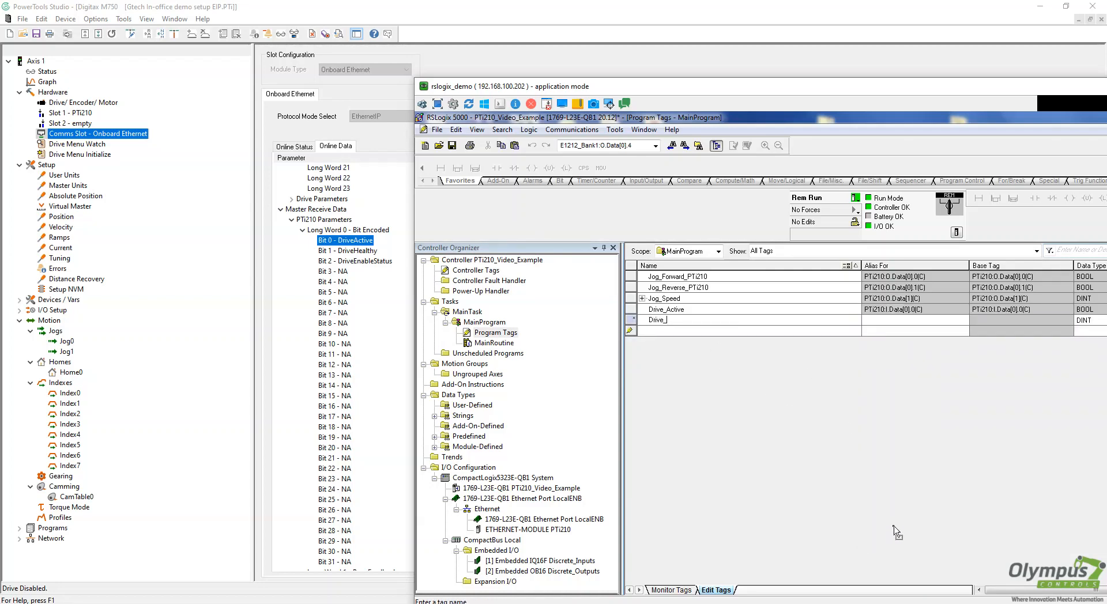
type("Healthy")
left_click(901, 321)
left_click(963, 321)
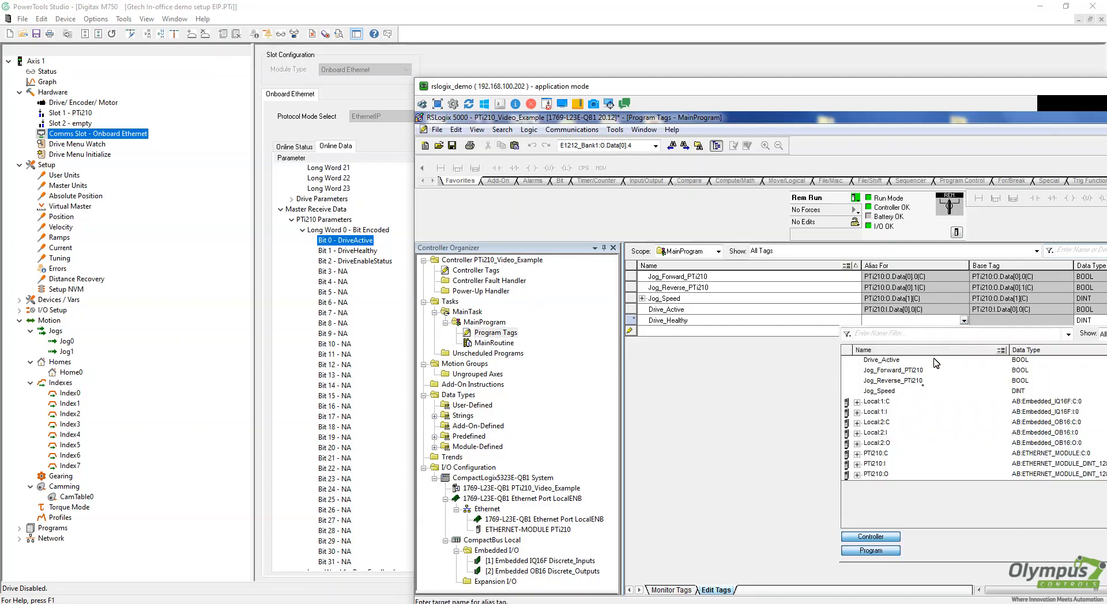
left_click(857, 466)
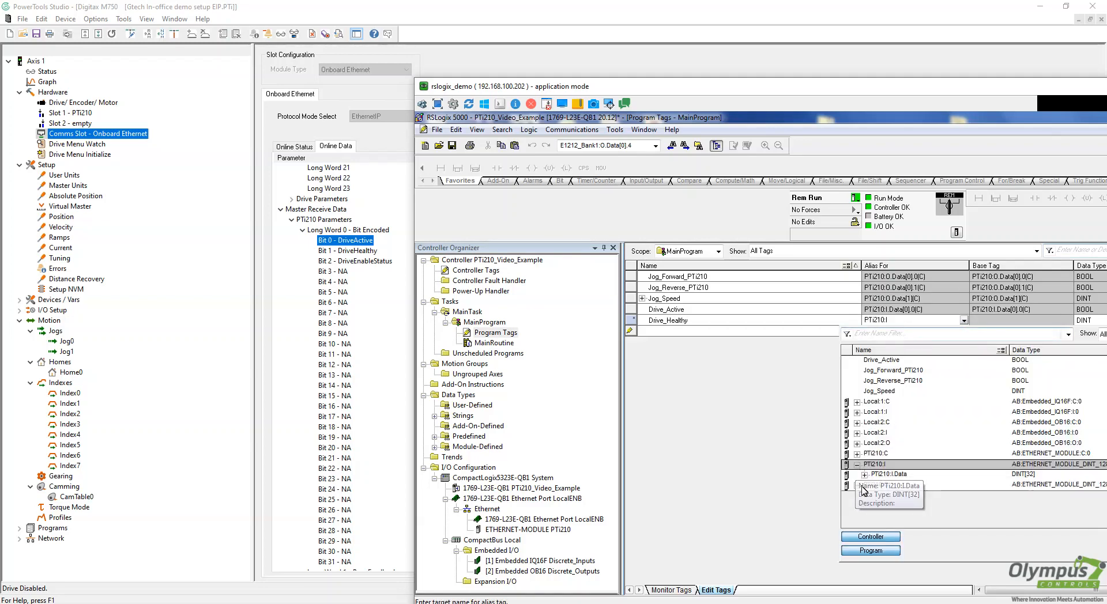
left_click(865, 474)
left_click(989, 487)
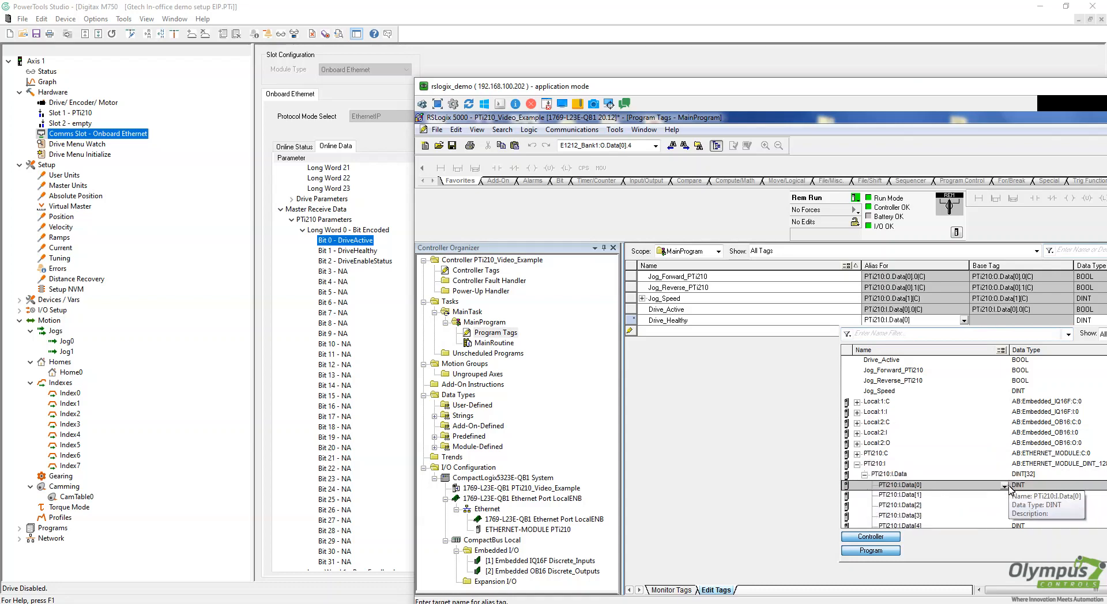
left_click(1004, 486)
left_click(886, 502)
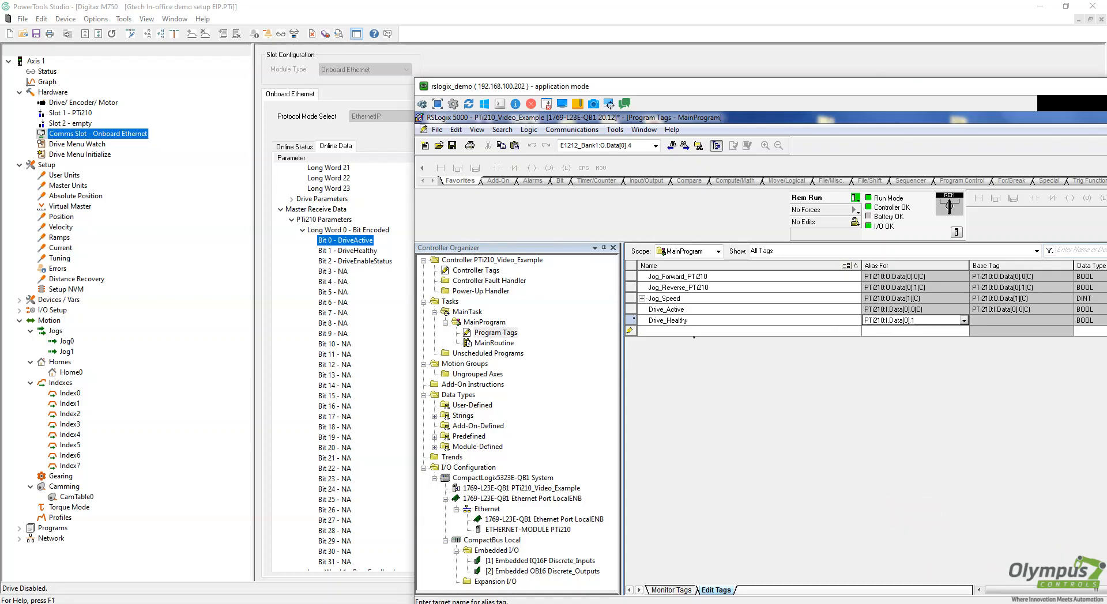
left_click(686, 332)
Add tag Drive_Enable_Status as an alias of bit PTi210:I.Data[0].2
type("Drive_Enable_Status")
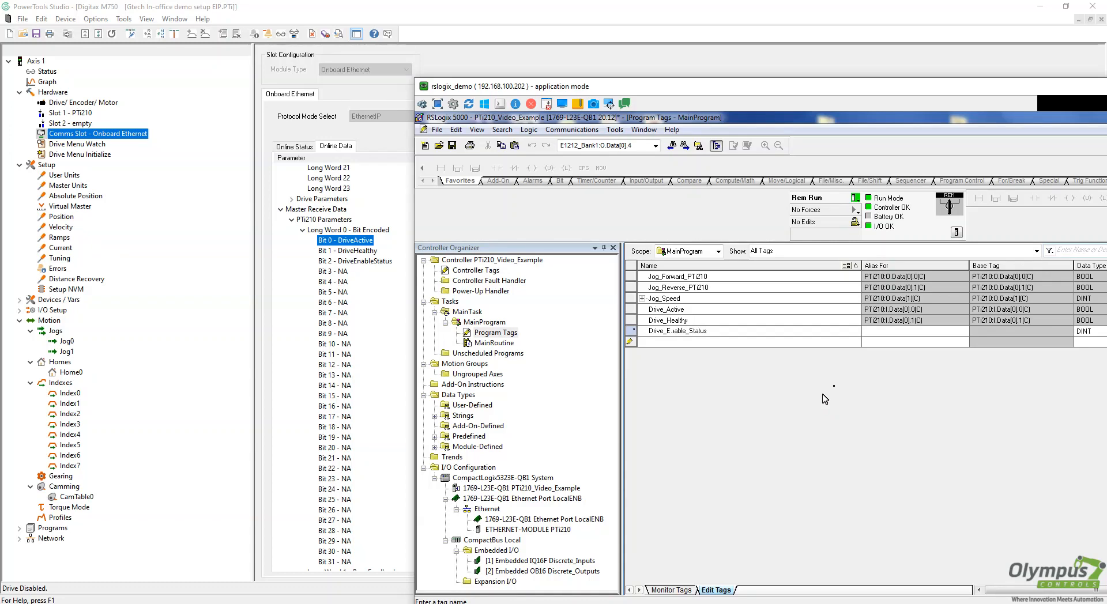
left_click(906, 331)
left_click(964, 332)
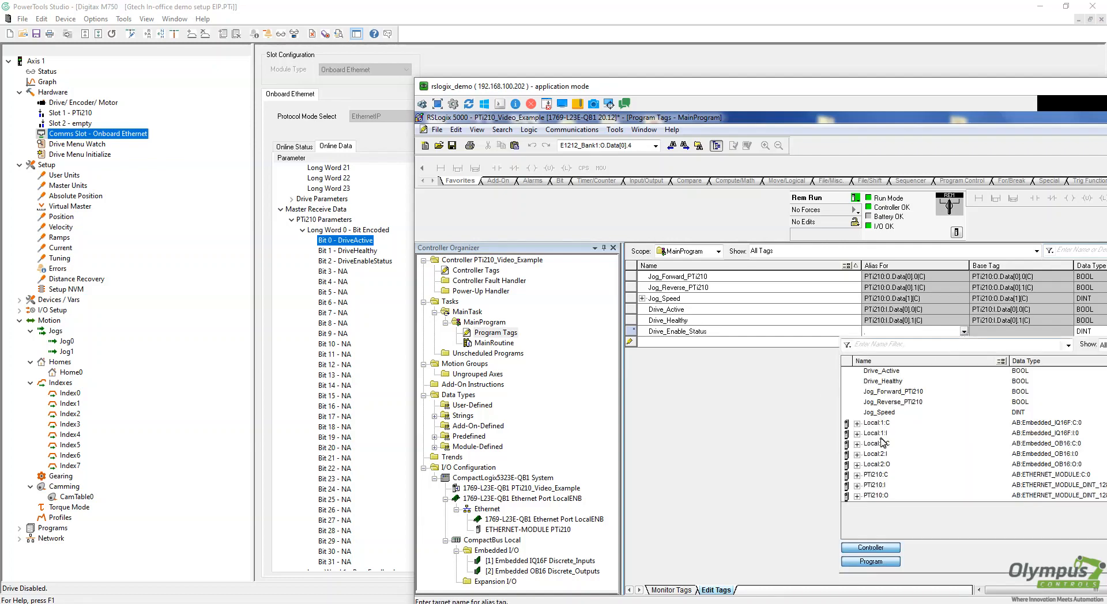
left_click(857, 485)
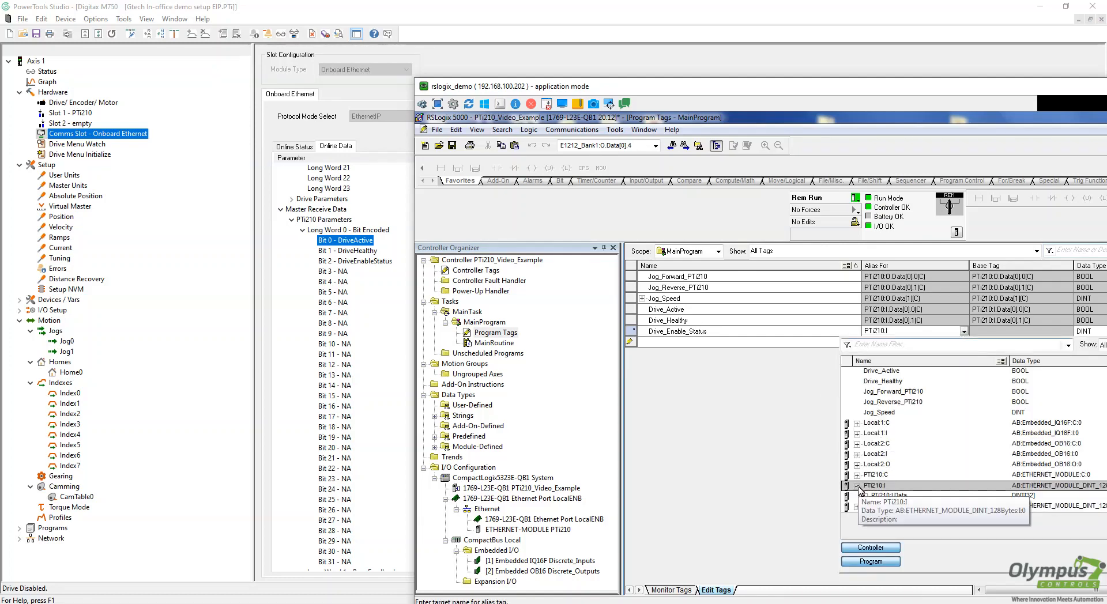
left_click(865, 497)
left_click(891, 507)
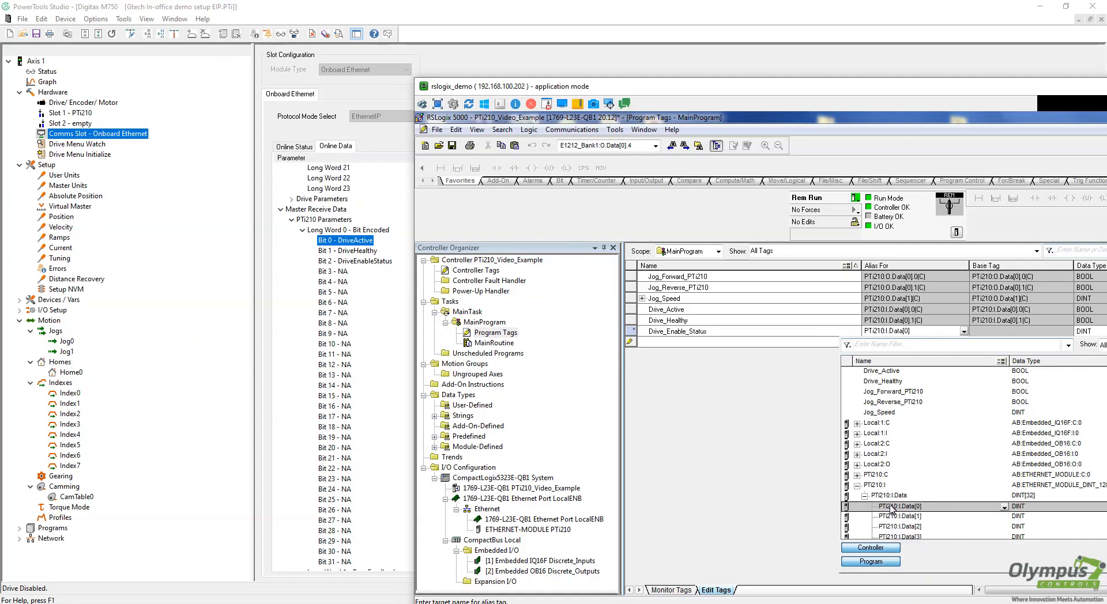
left_click(1005, 507)
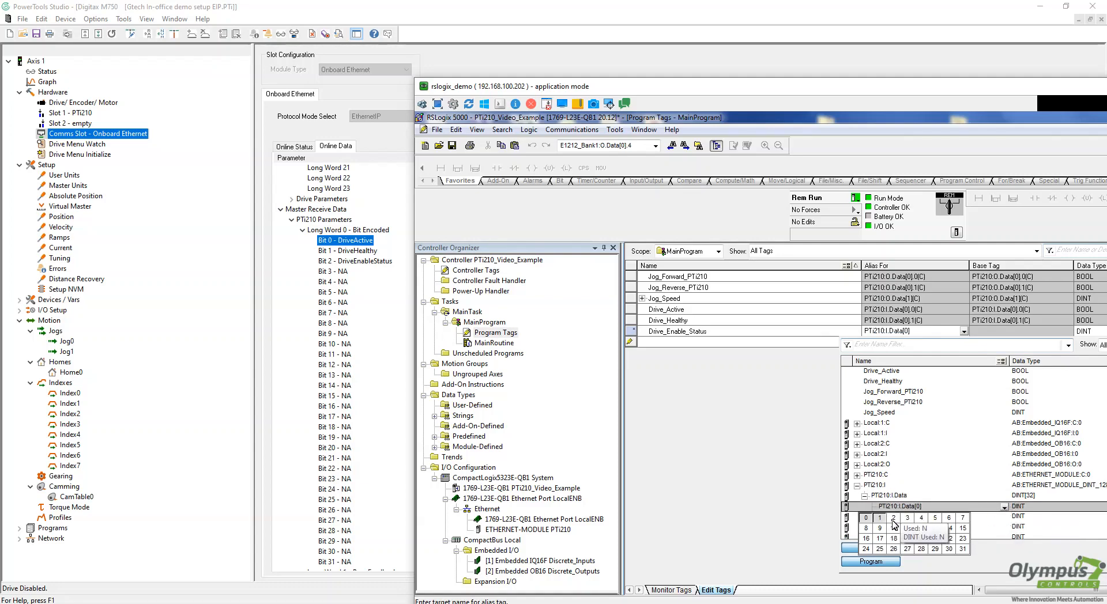
left_click(974, 526)
key("Return")
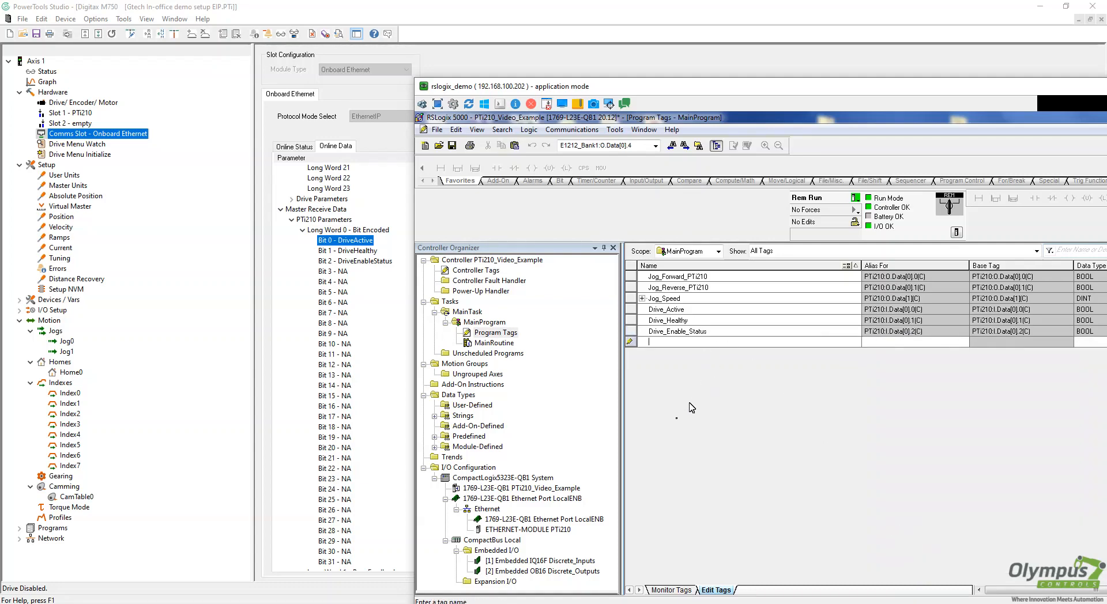
Confirm in PowerTools that Master Receive Long Word 1 carries PosnFeedback
left_click(302, 231)
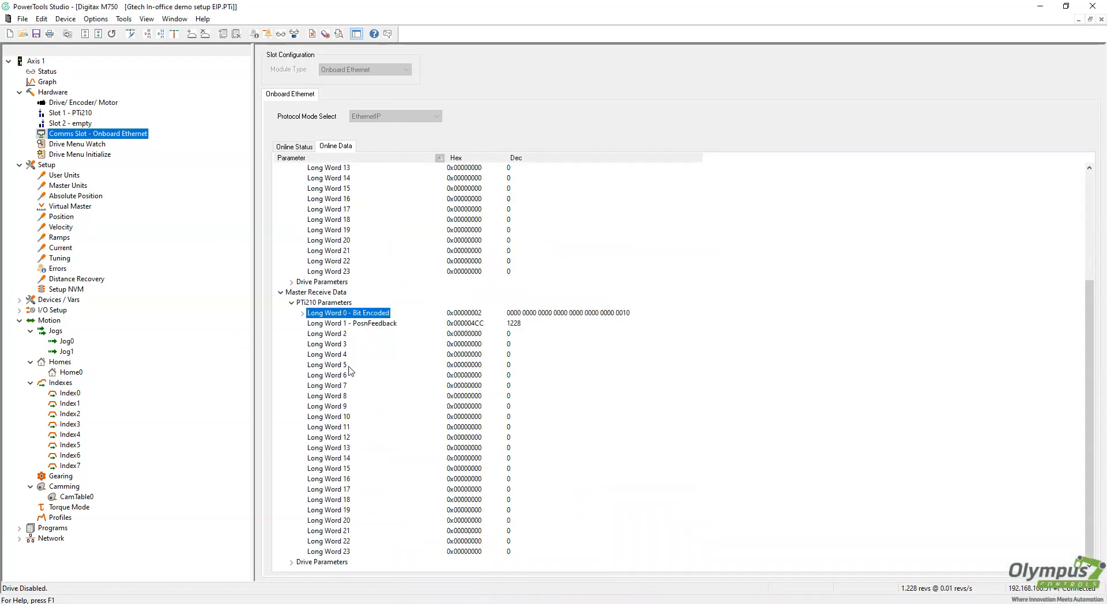
left_click(354, 327)
key("alt+Tab")
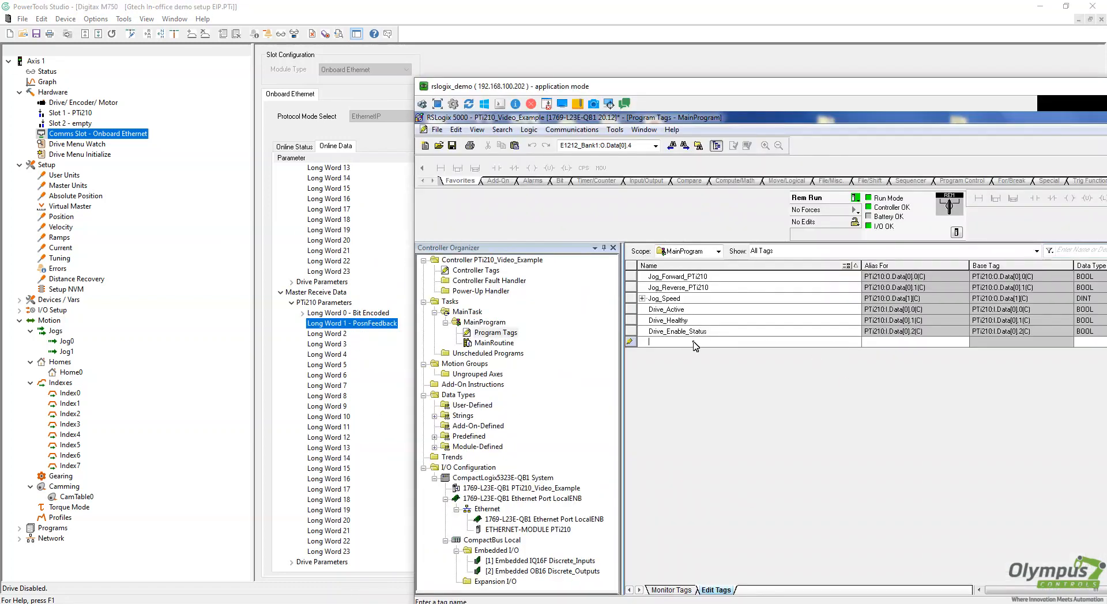
Add DINT tag Motor_Position as an alias of PTi210:I.Data[1]
type("P")
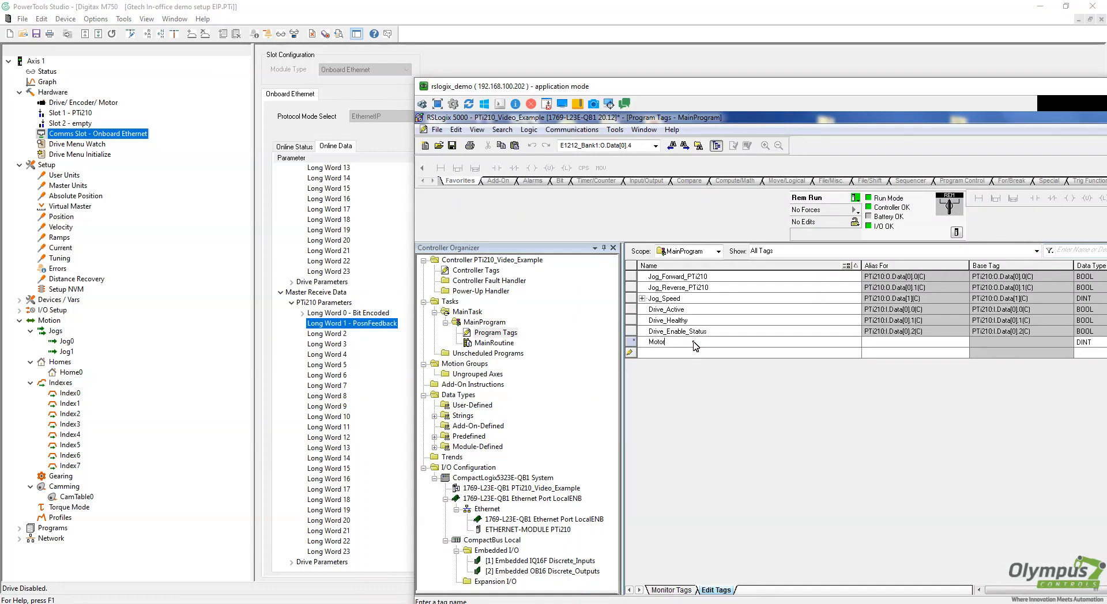
type("otor_Postion")
left_click(912, 345)
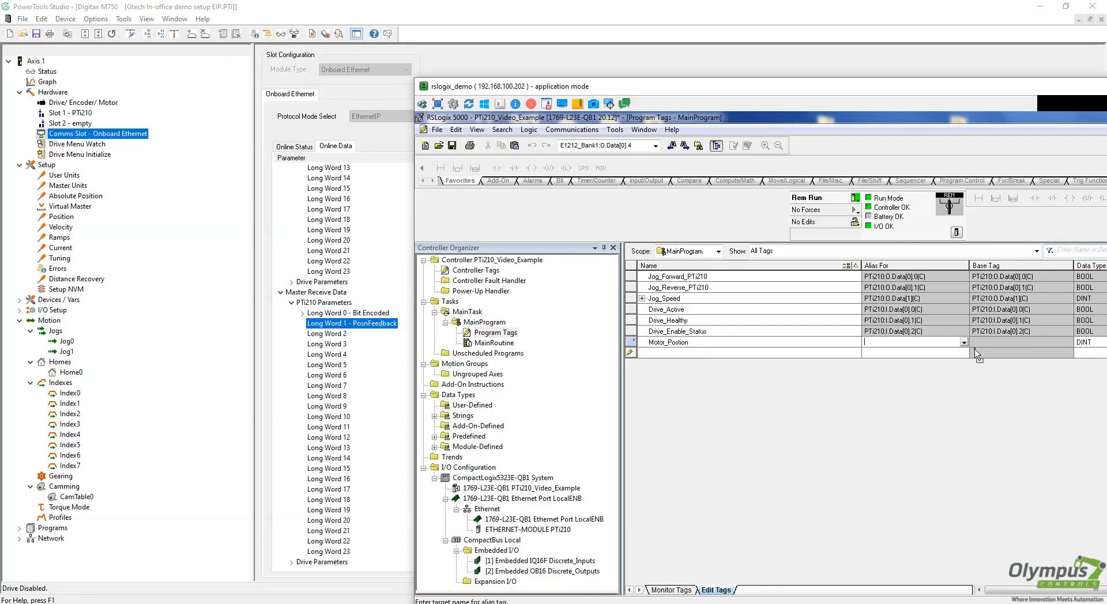
left_click(964, 342)
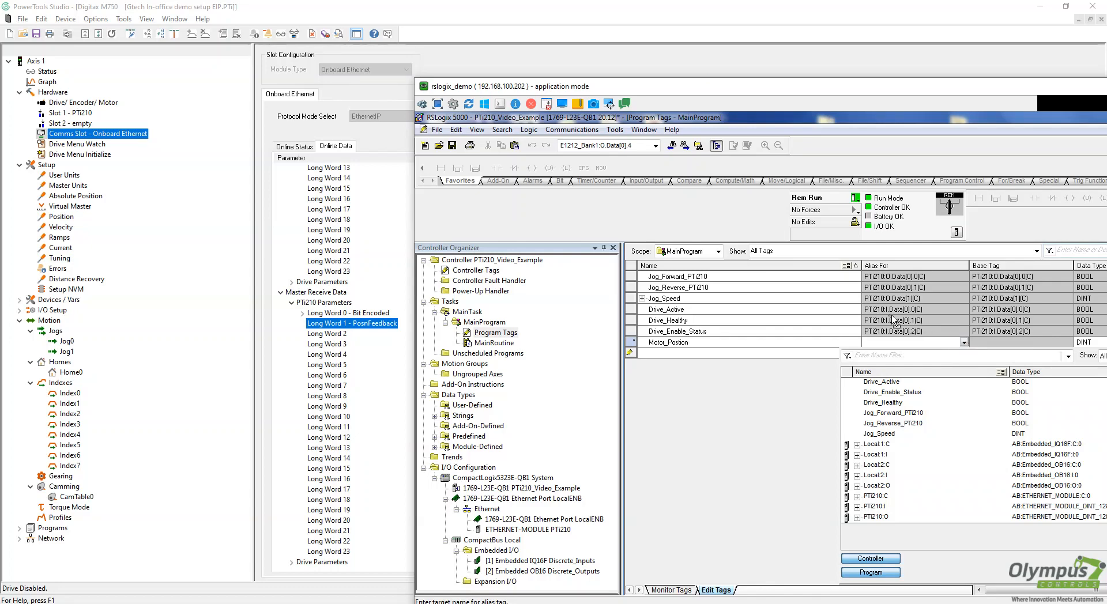
left_click(858, 509)
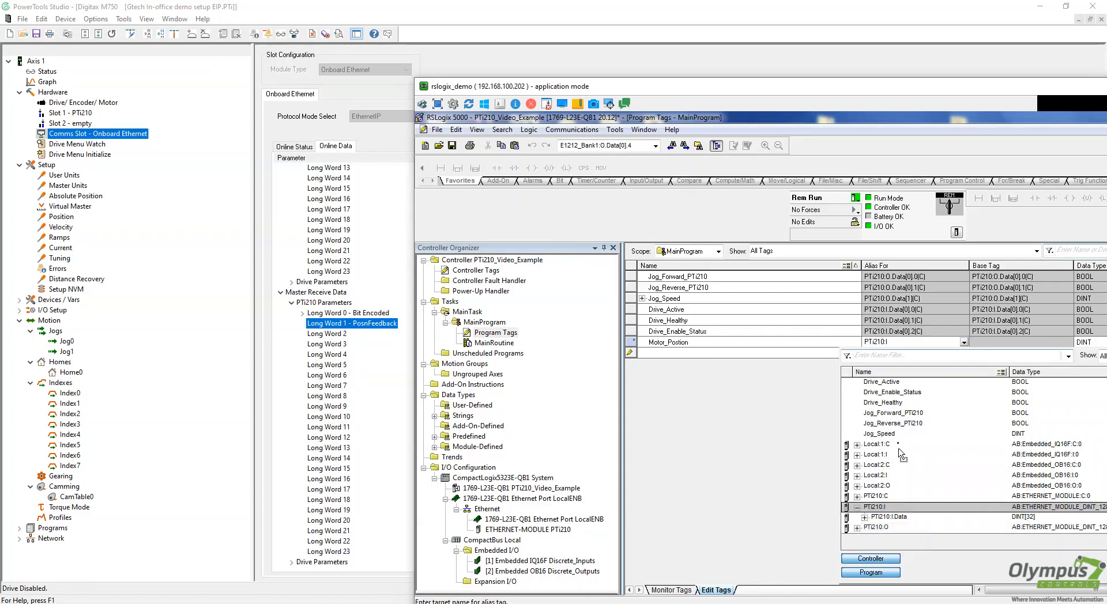
left_click(864, 517)
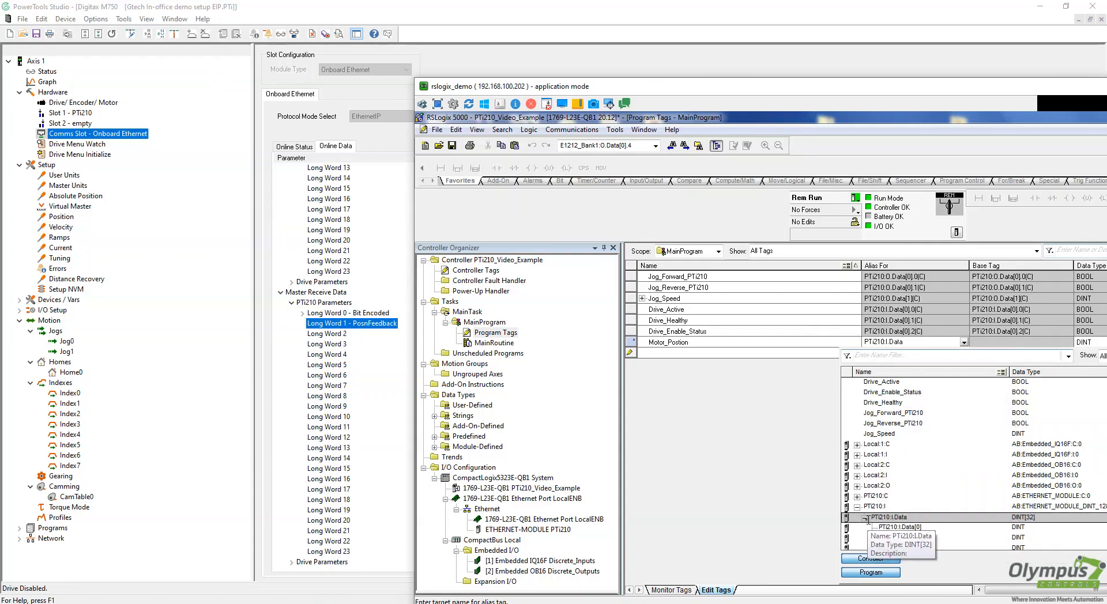
left_click(905, 537)
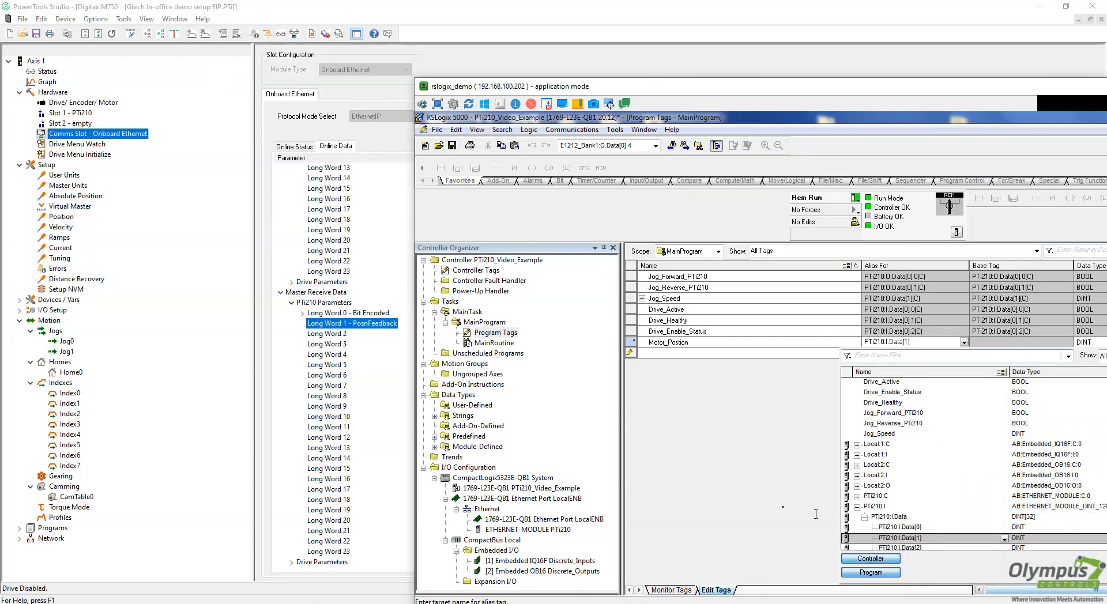
left_click(755, 492)
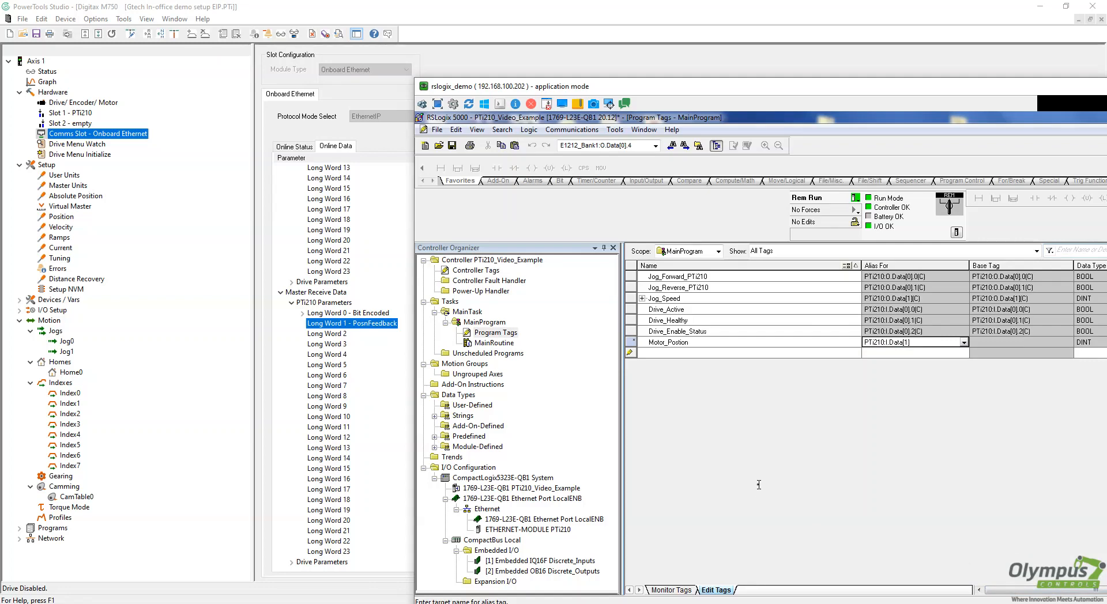
left_click(703, 353)
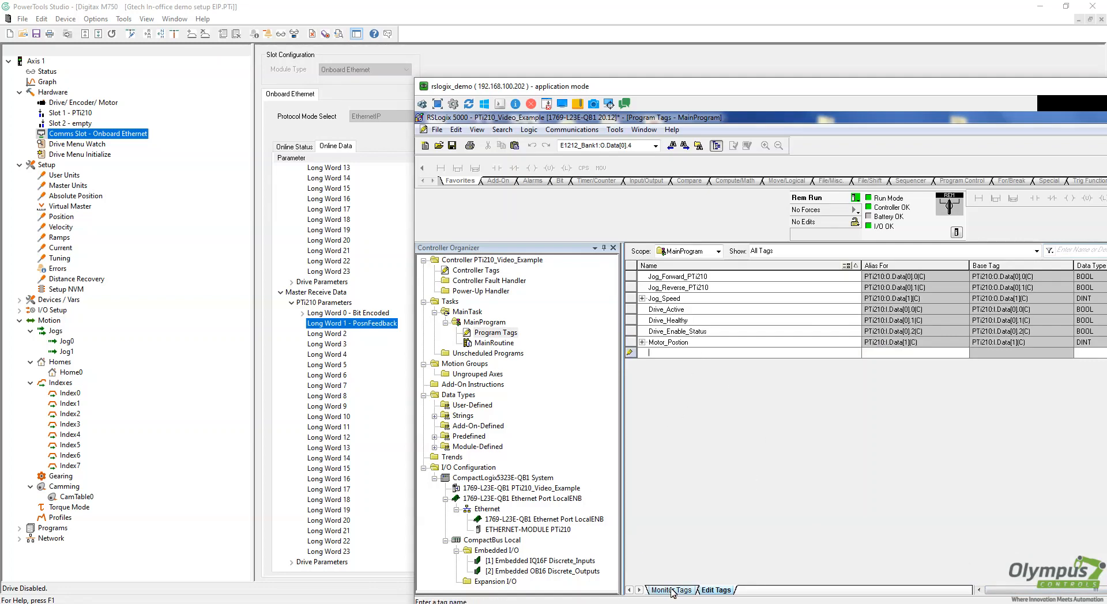
Monitor the program tags live, showing Drive_Healthy at 1 and Motor_Position at 1228
left_click(671, 590)
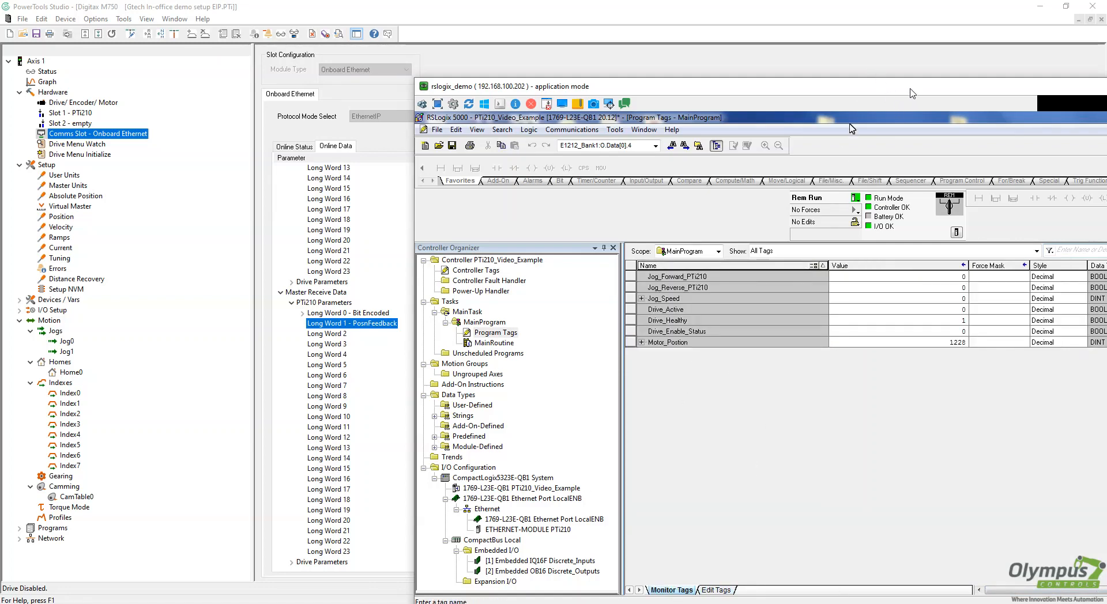
left_click_drag(913, 93, 617, 45)
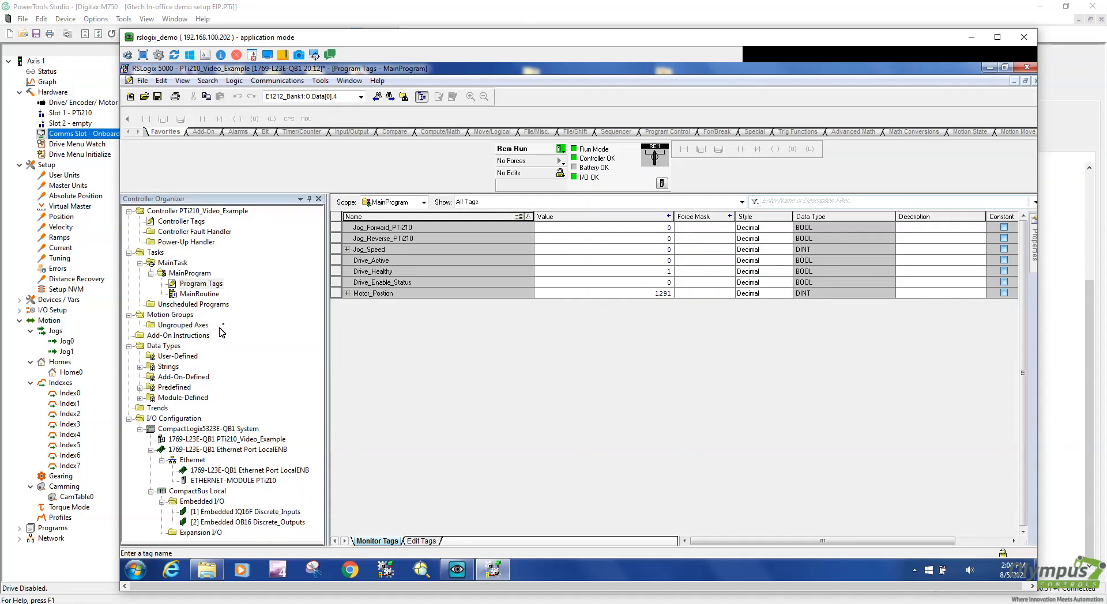
Open MainProgram's MainRoutine in the ladder editor, showing an empty rung 0
double_click(203, 295)
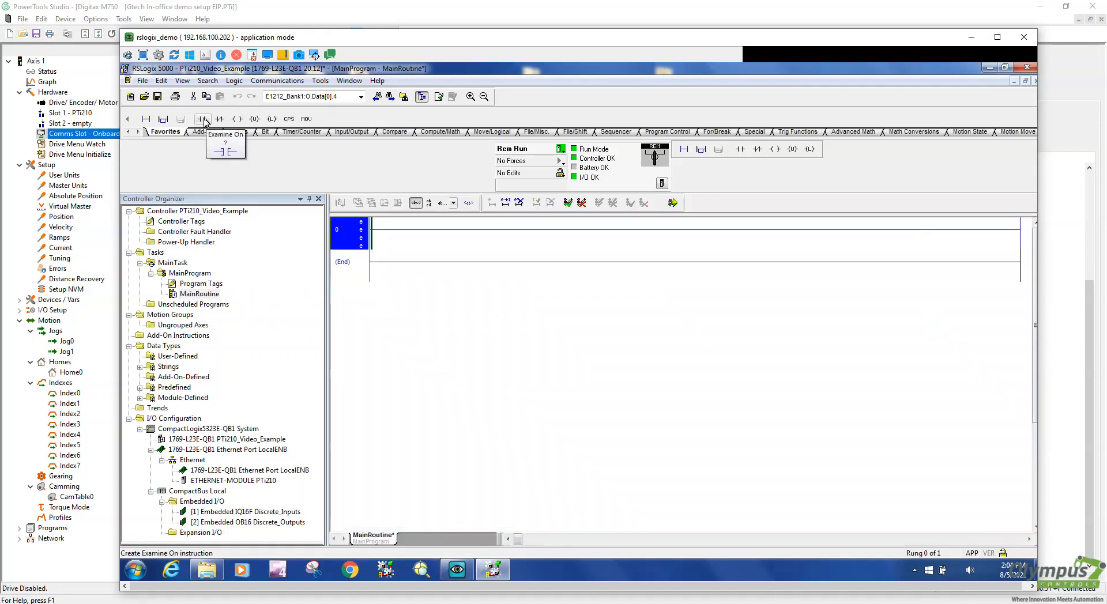
Place three normally-open XIC contacts in series on rung 0
left_click_drag(203, 119, 425, 236)
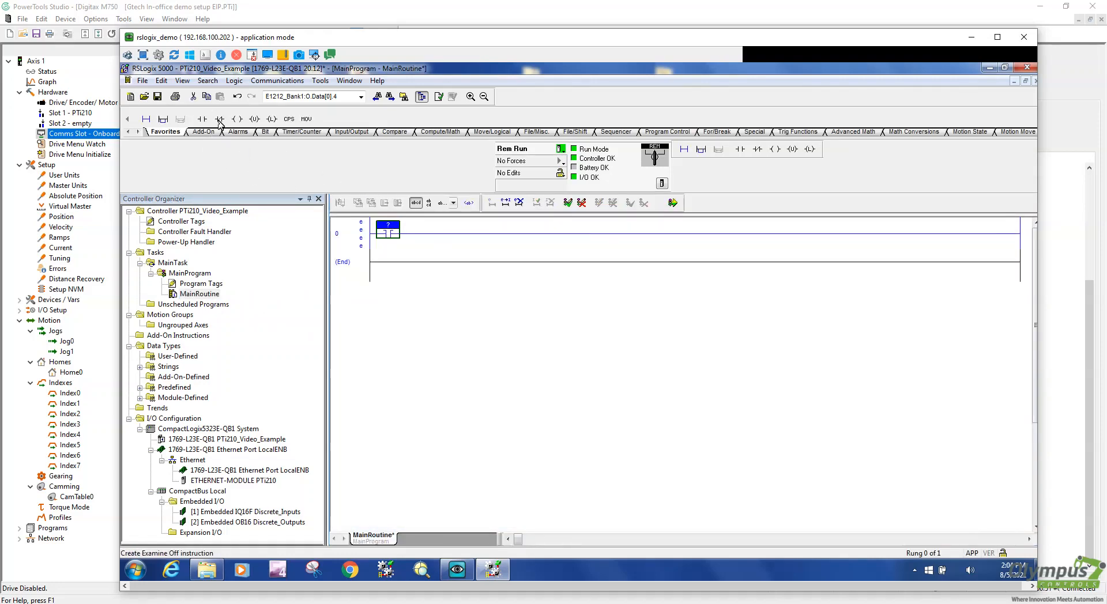
left_click_drag(202, 120, 444, 232)
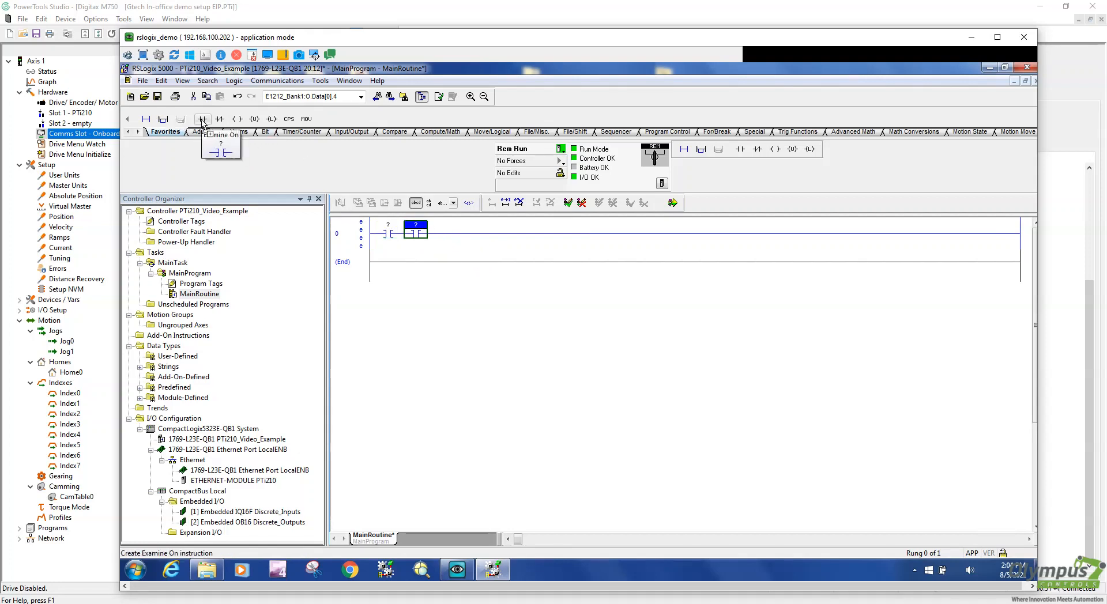
left_click_drag(203, 120, 462, 233)
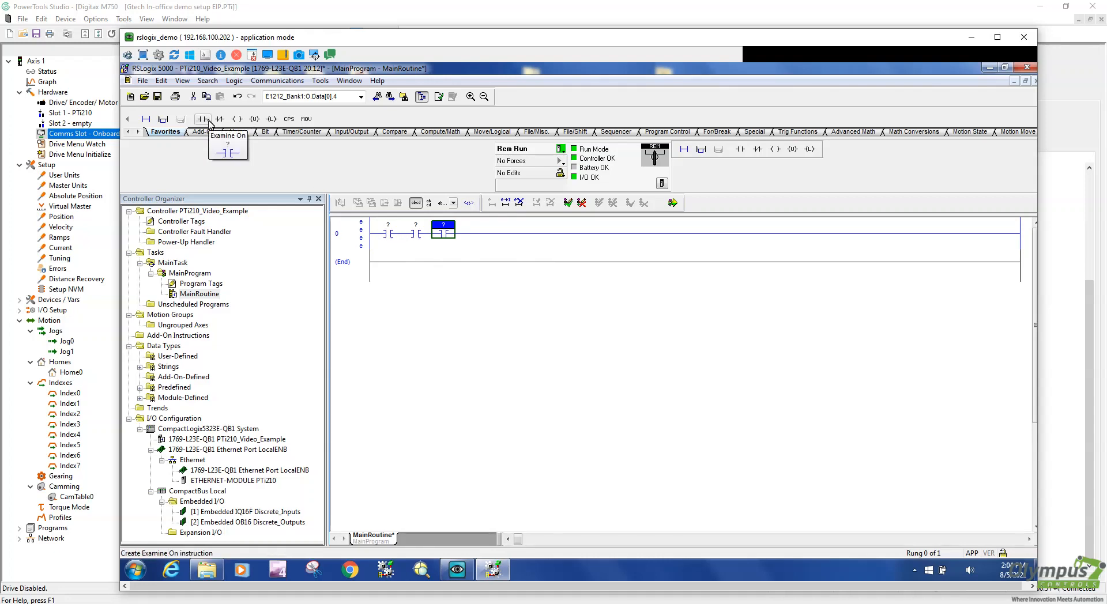
Assign Drive_Active to the first contact from the tag list
double_click(390, 230)
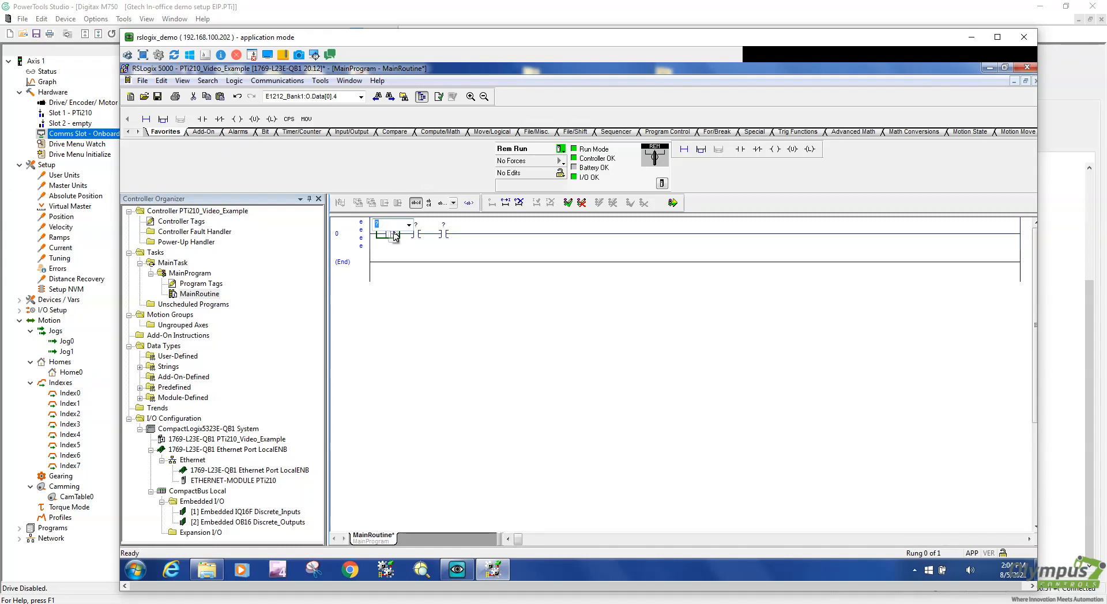
left_click(409, 225)
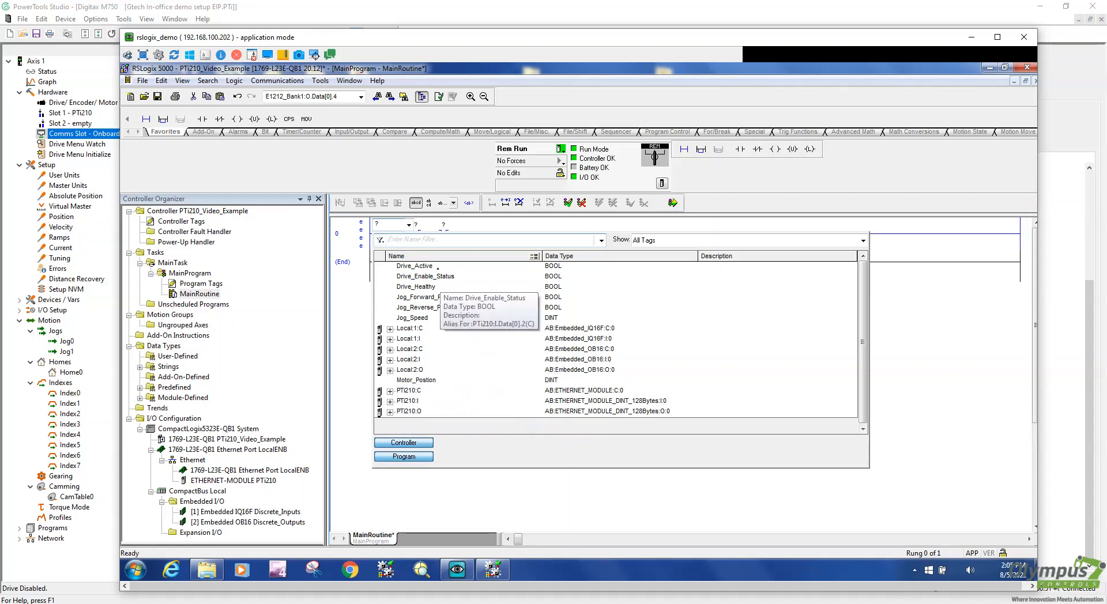
left_click(418, 266)
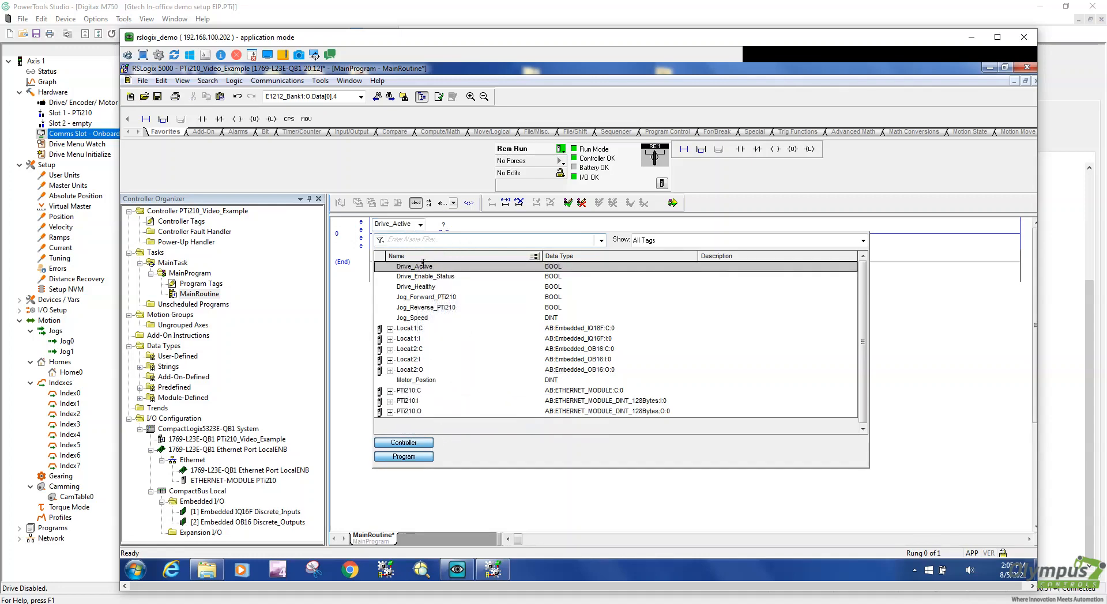
double_click(423, 265)
key("Return")
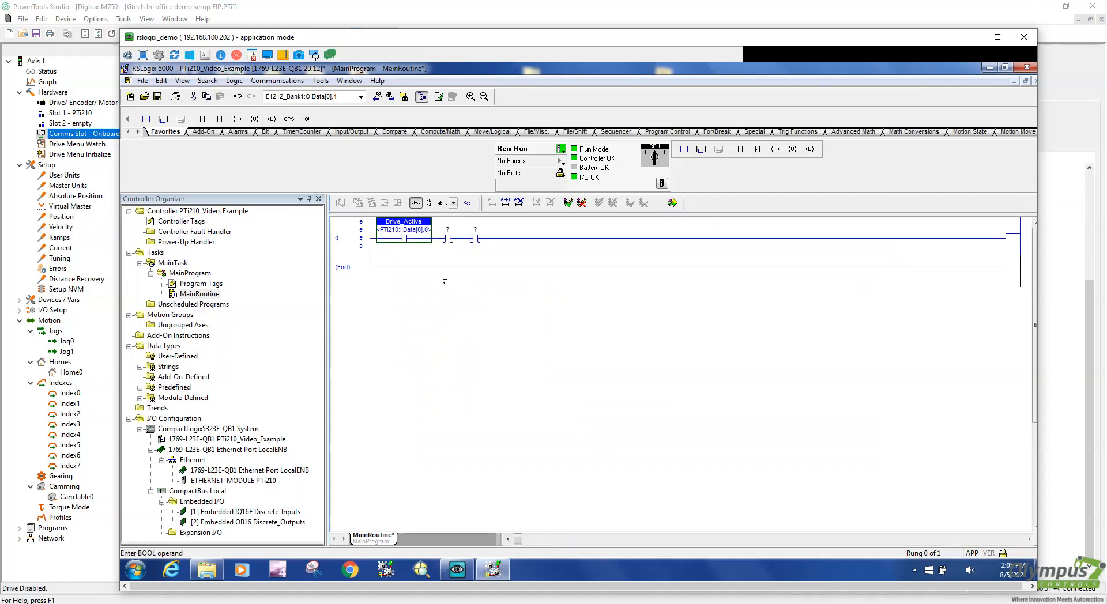
Assign Drive_Enable_Status to the second contact and Drive_Healthy to the third
double_click(449, 230)
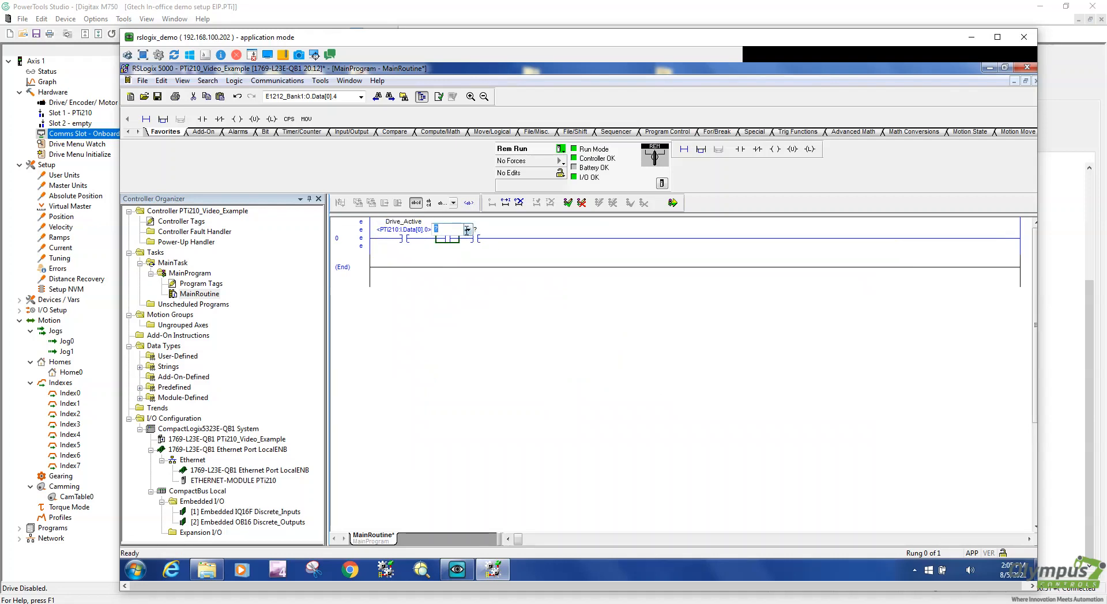
left_click(468, 230)
left_click(472, 281)
left_click(471, 282)
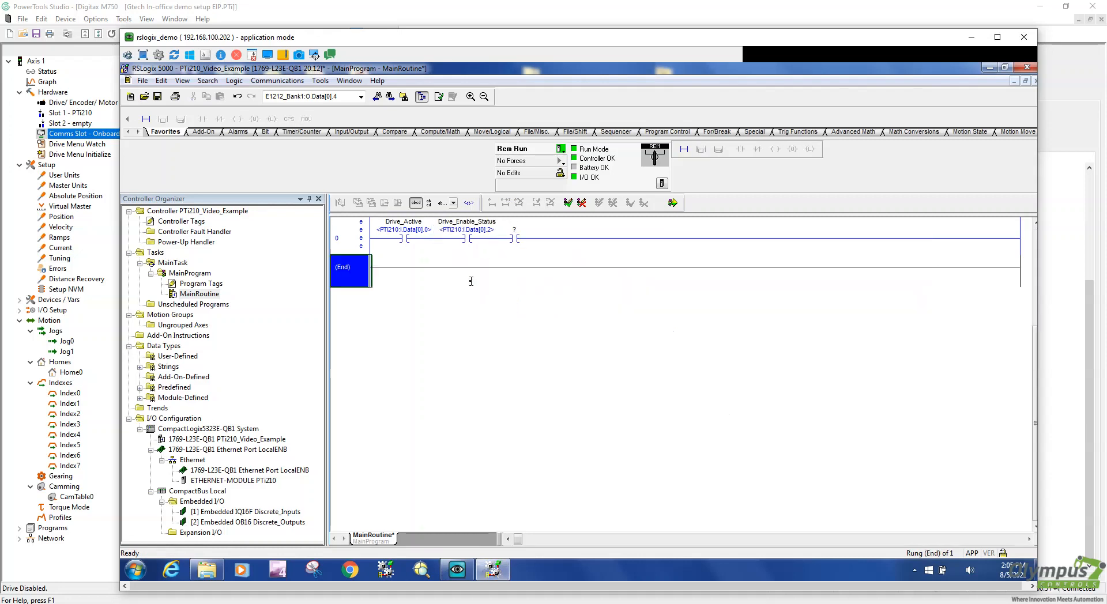
left_click(515, 230)
double_click(515, 230)
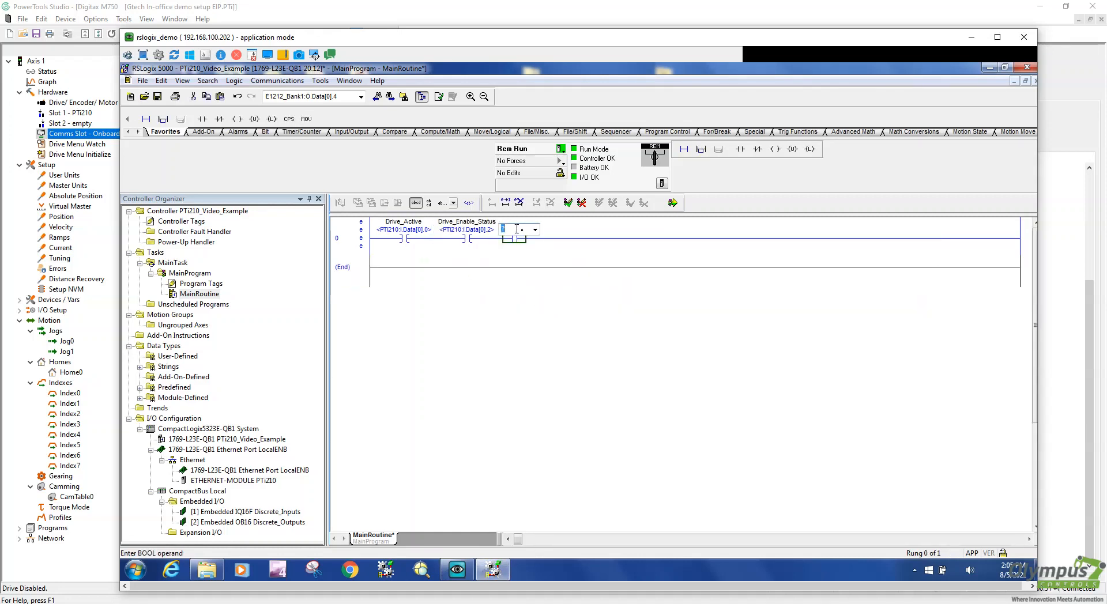
left_click(535, 230)
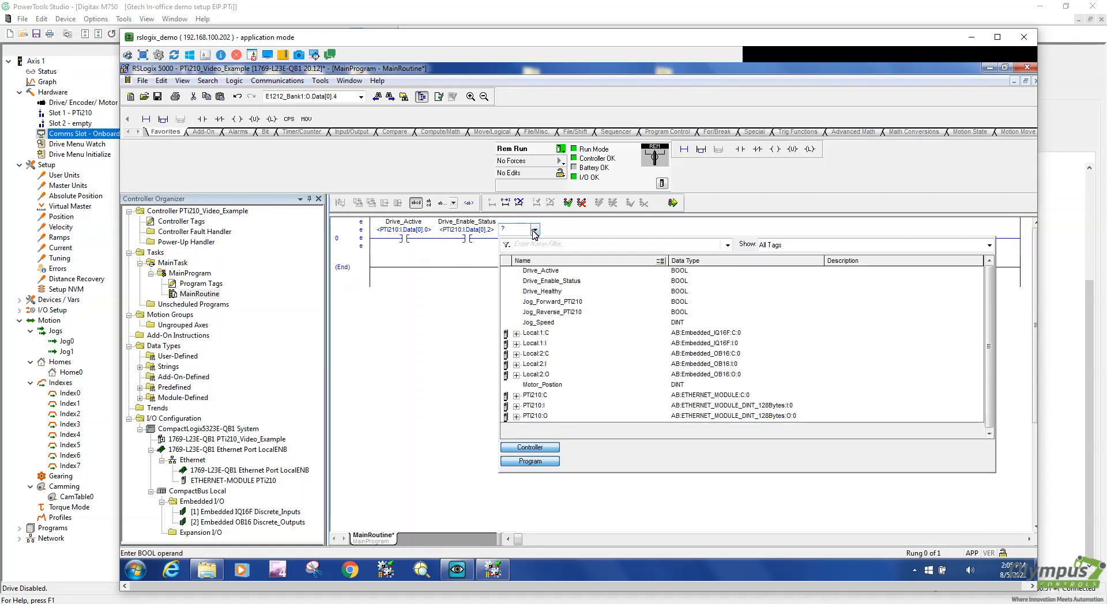
double_click(562, 292)
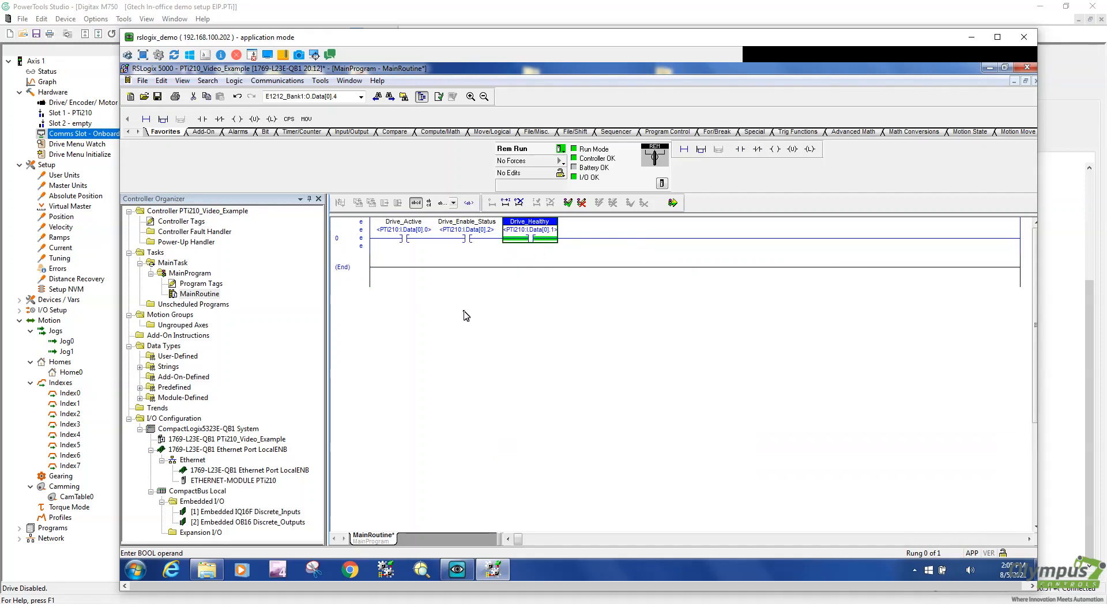
left_click(236, 121)
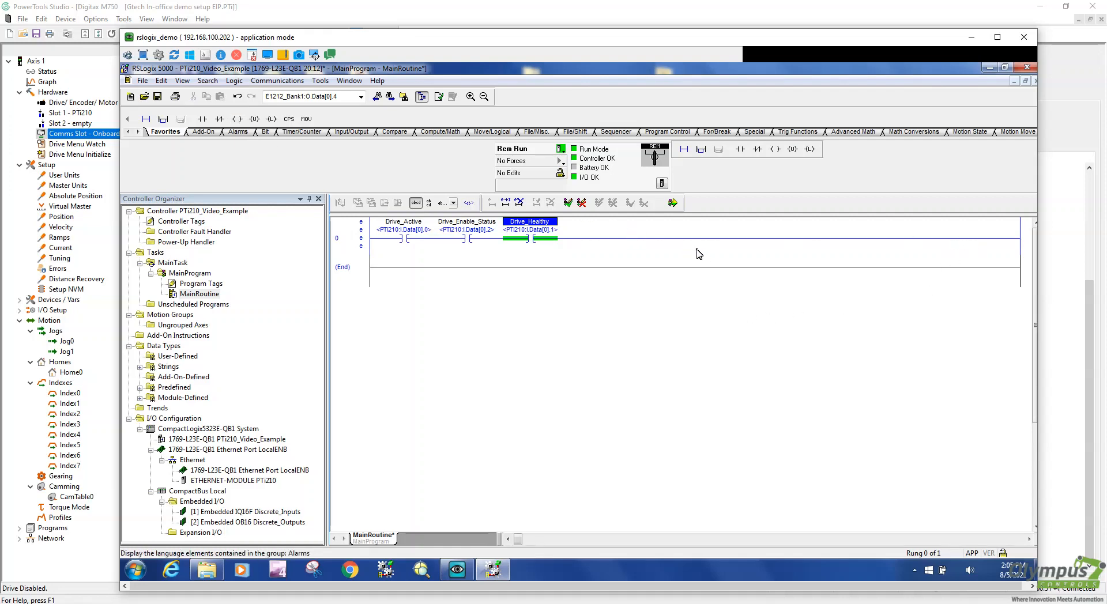
End rung 0 with an output coil named Ready_to_Run and create its tag
left_click_drag(236, 120, 670, 234)
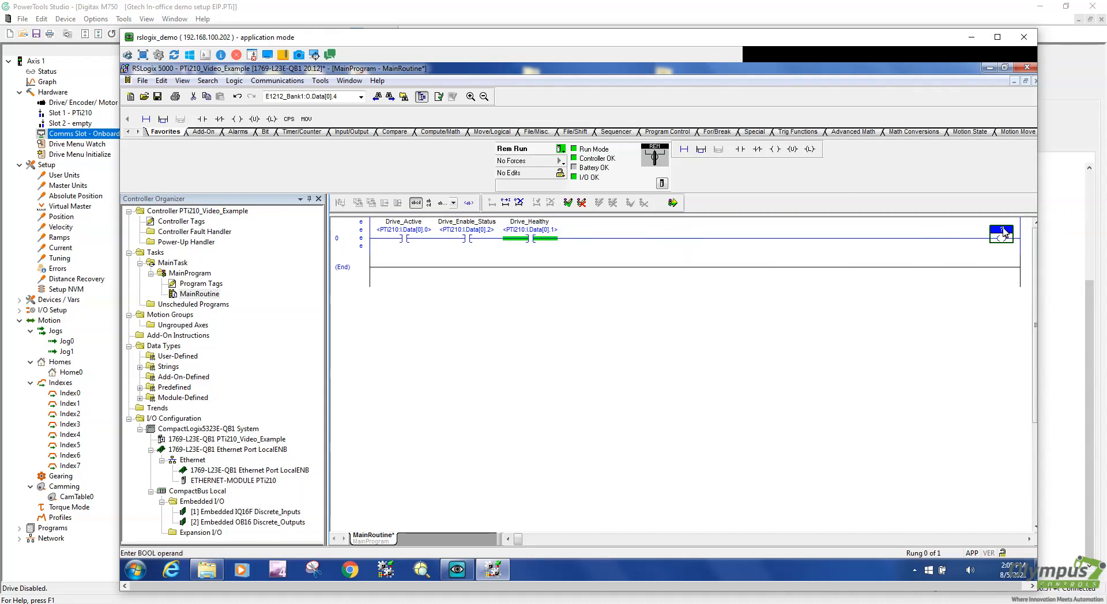
double_click(1003, 232)
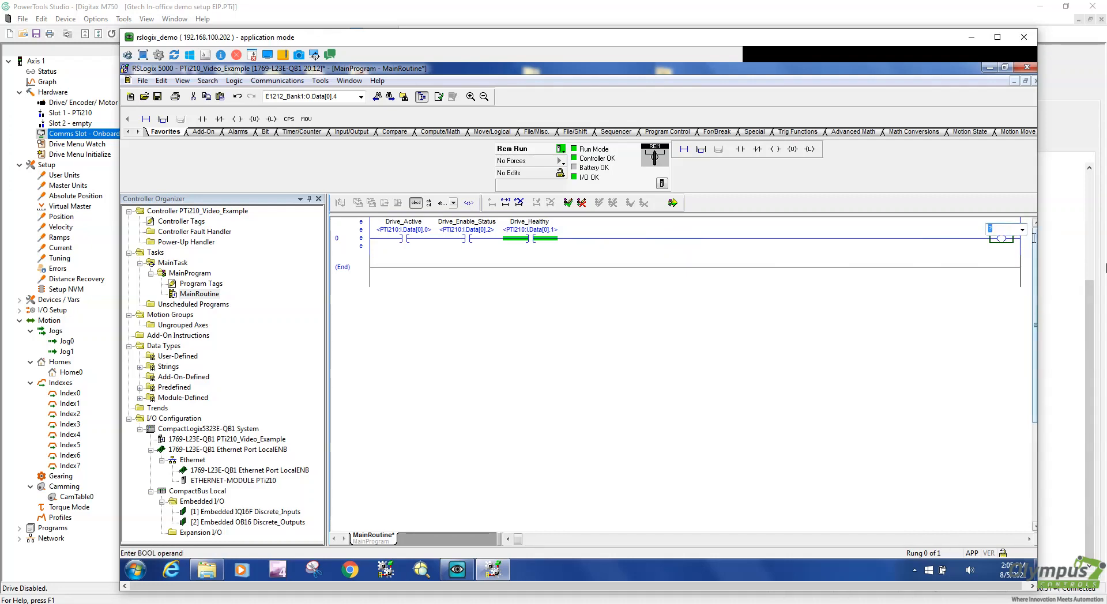
type("Ready_to_Run")
key("Return")
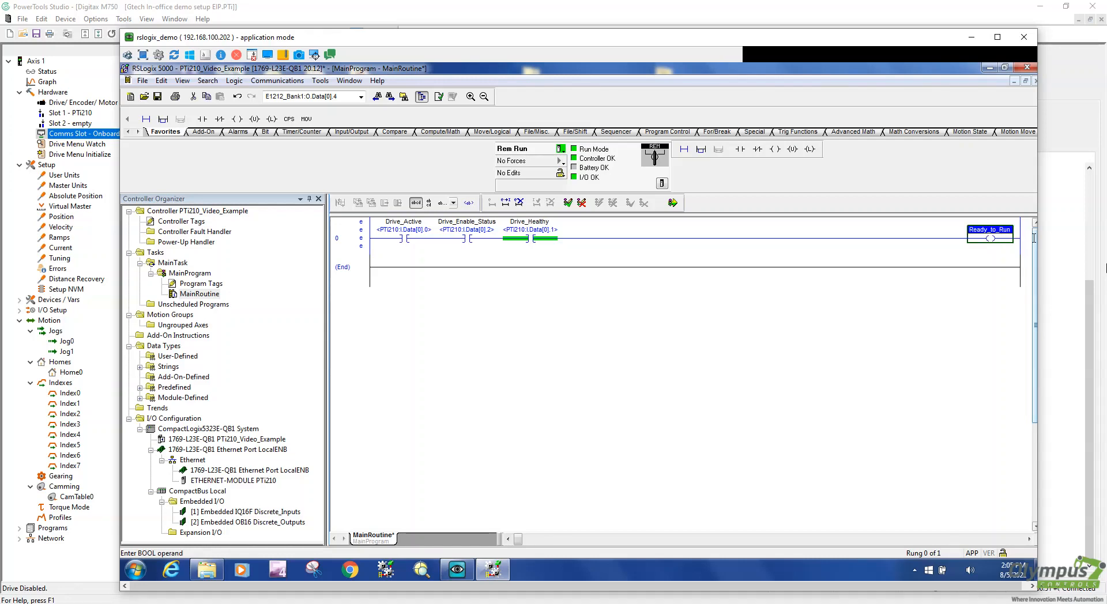
right_click(980, 232)
left_click(955, 238)
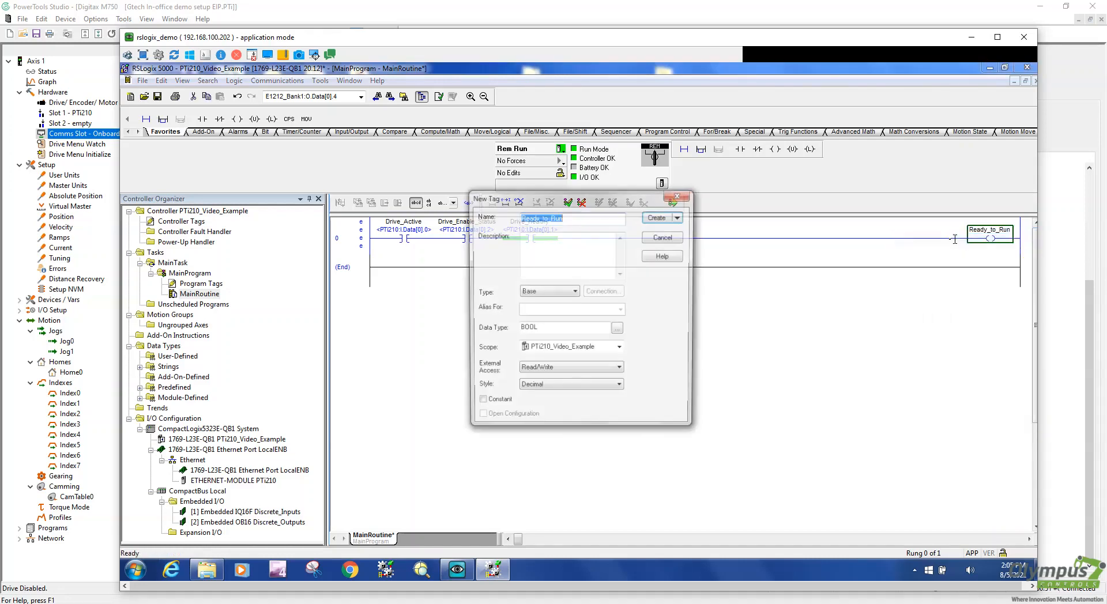
left_click(657, 218)
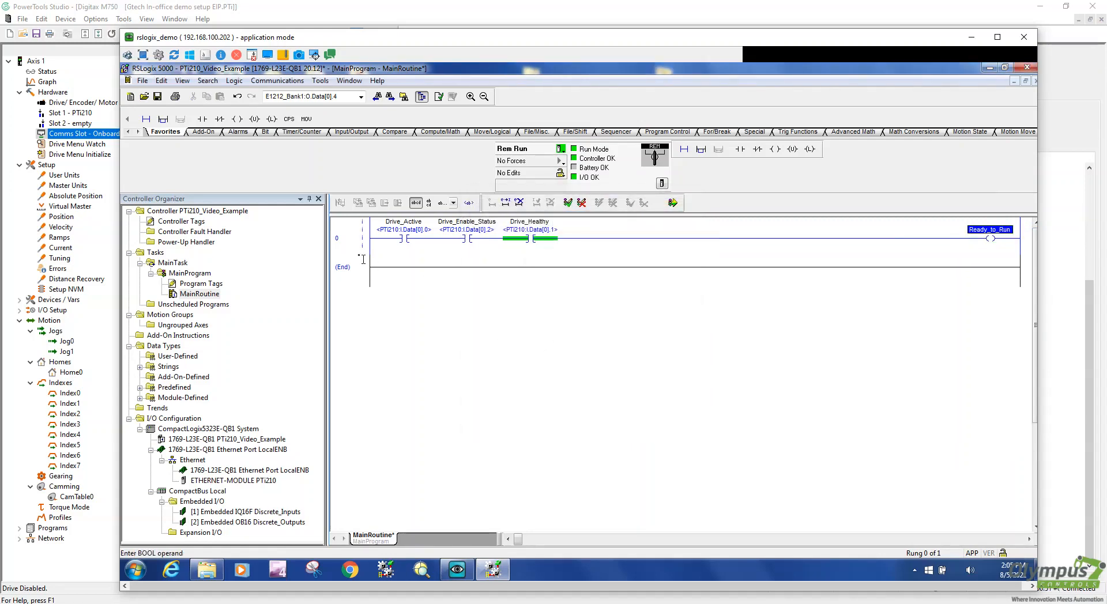
Verify rung 0 for errors and add an empty rung 1 below it
right_click(344, 230)
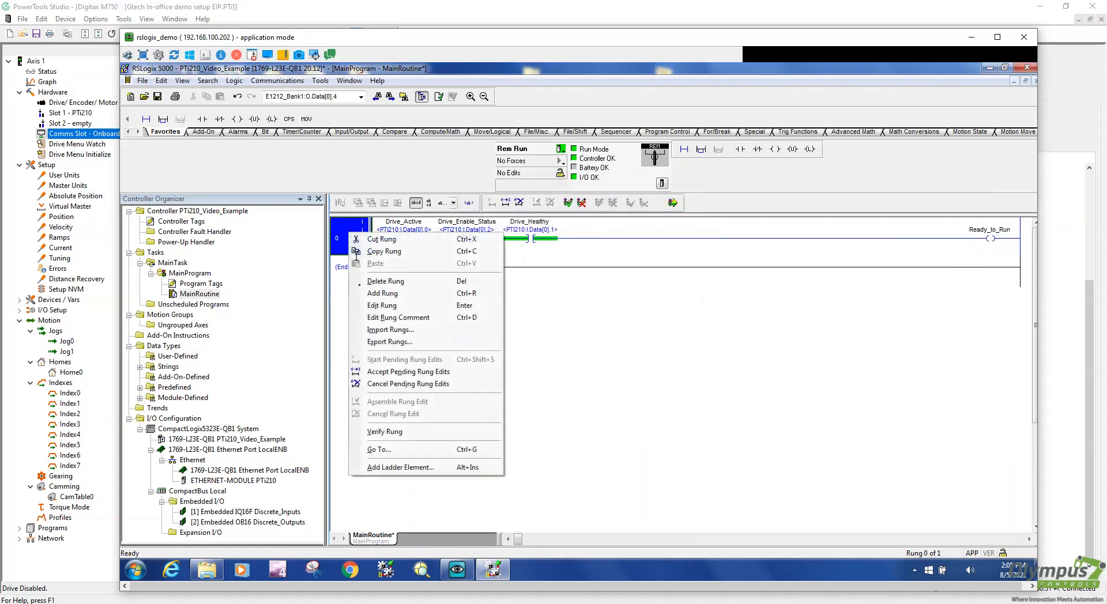
left_click(403, 432)
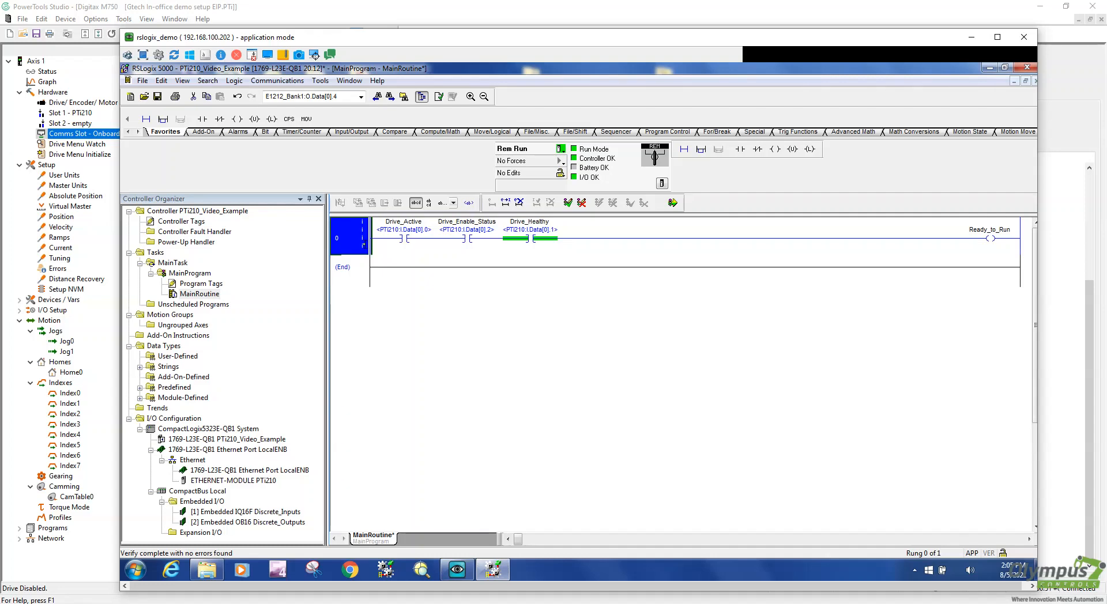
right_click(347, 243)
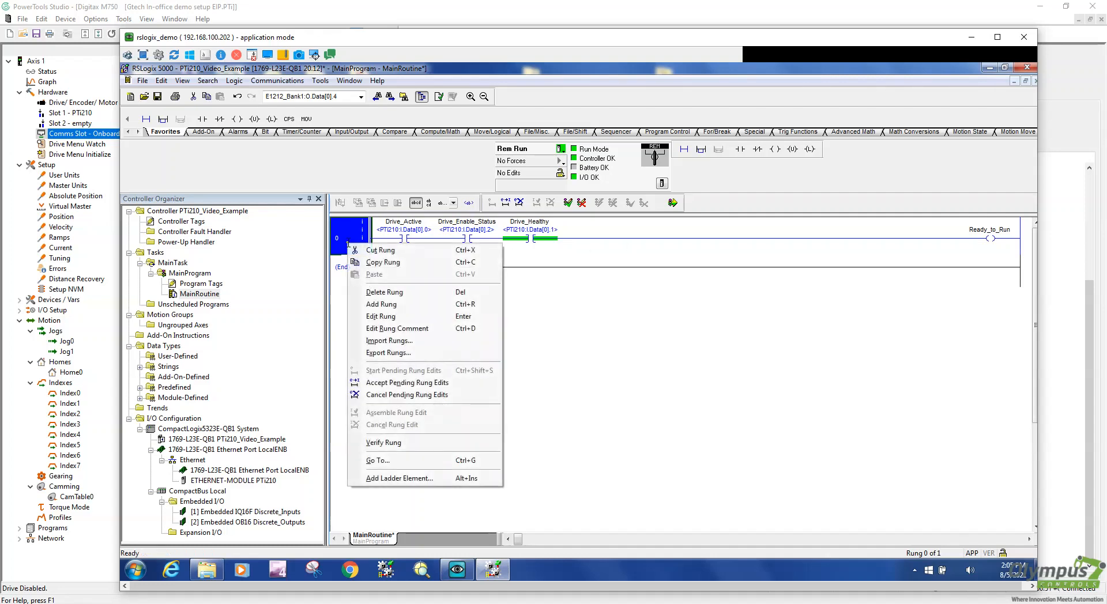
left_click(381, 304)
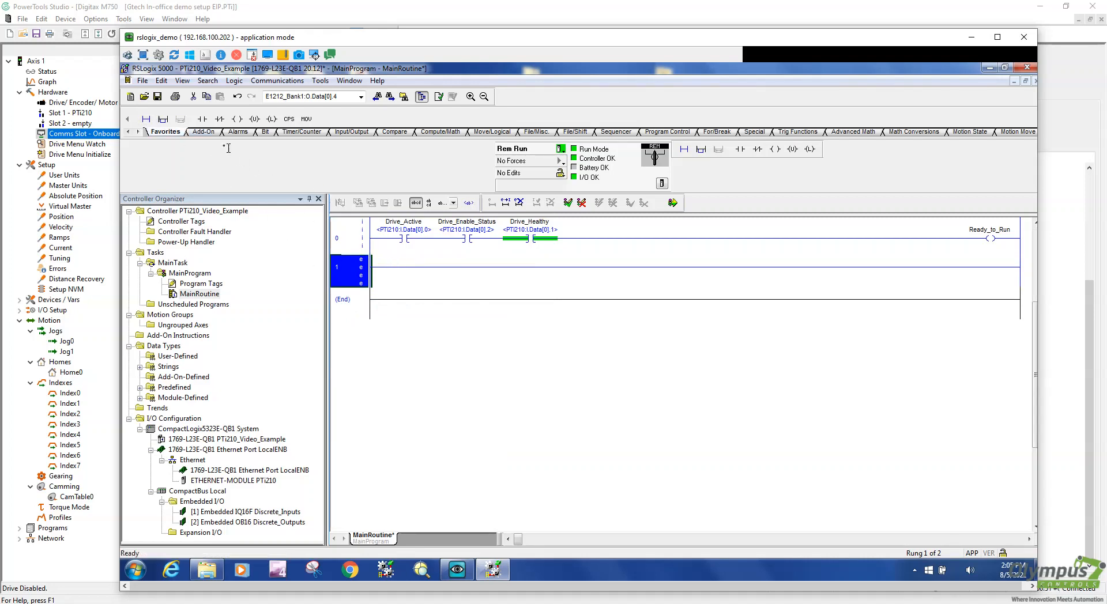
Place a Jog_FWD contact on rung 1 and create the Jog_FWD tag
left_click_drag(203, 119, 390, 265)
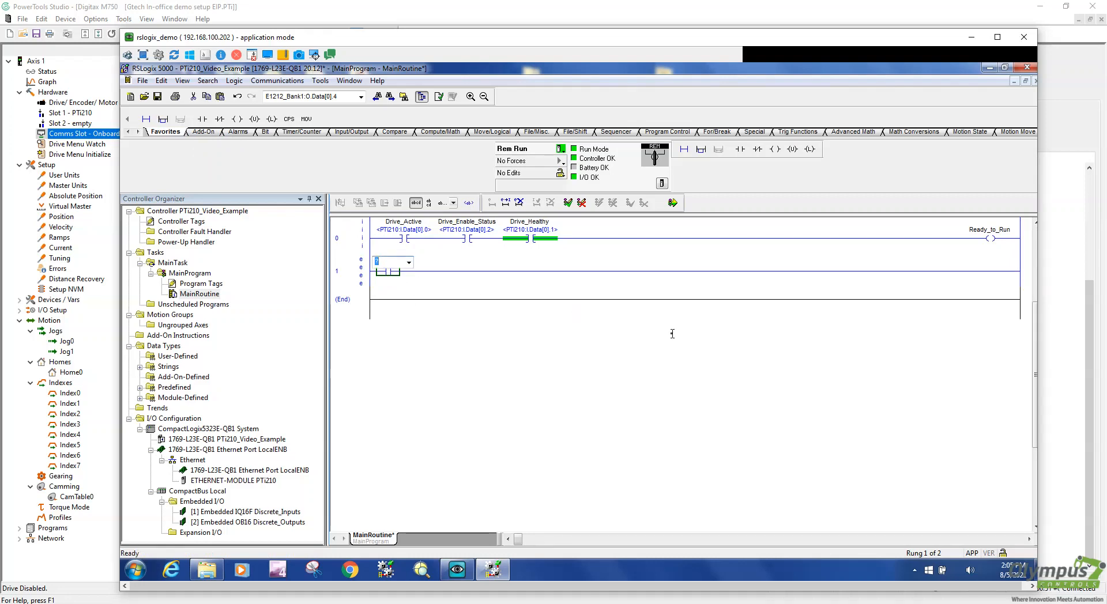
type("J")
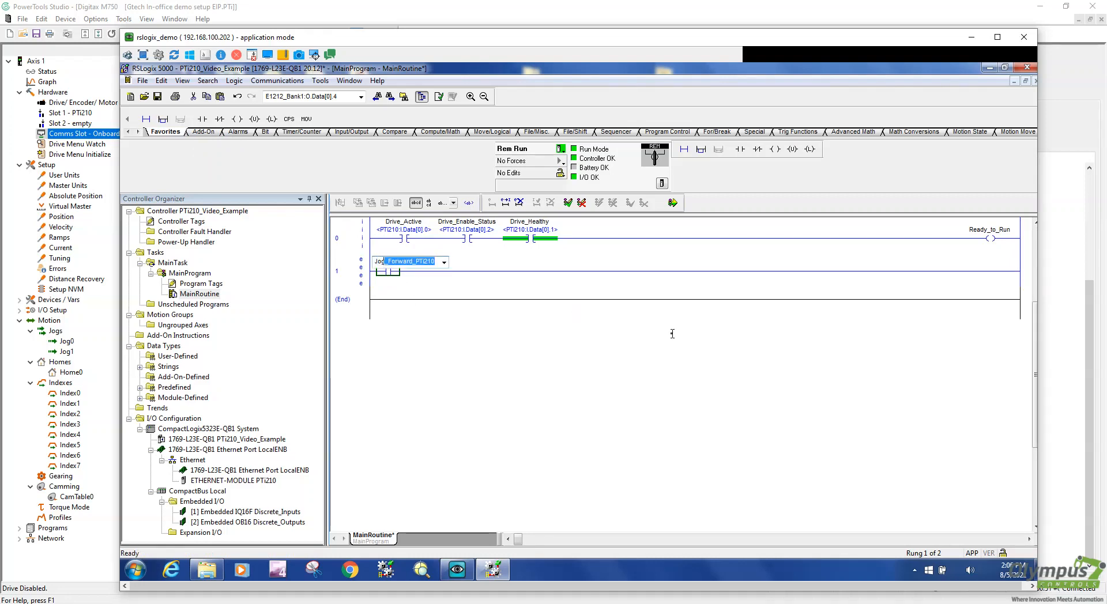
type("og_FWD")
key("Return")
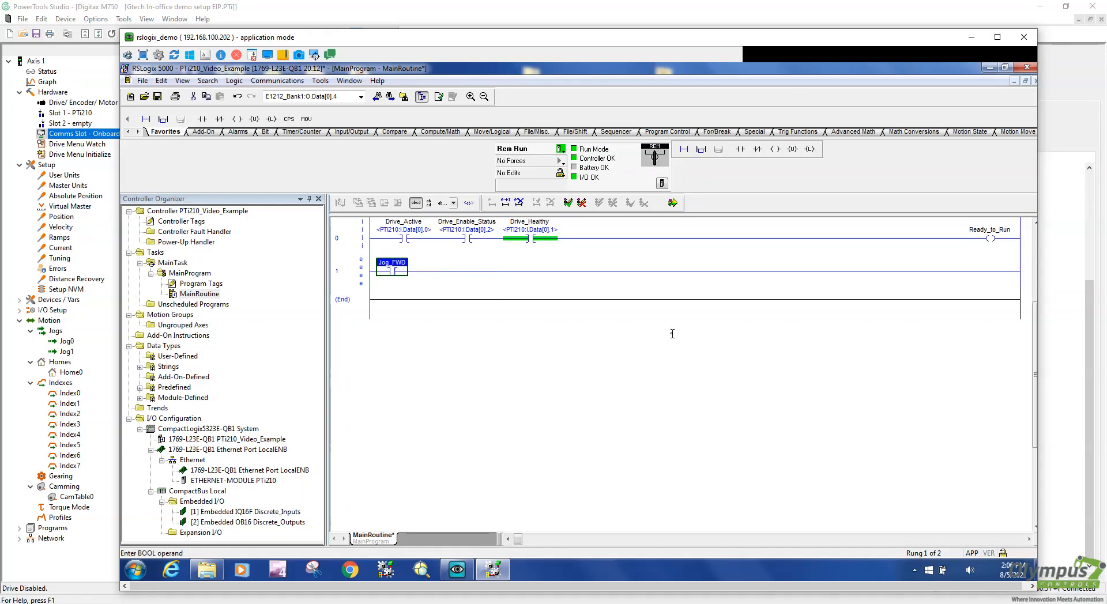
right_click(398, 259)
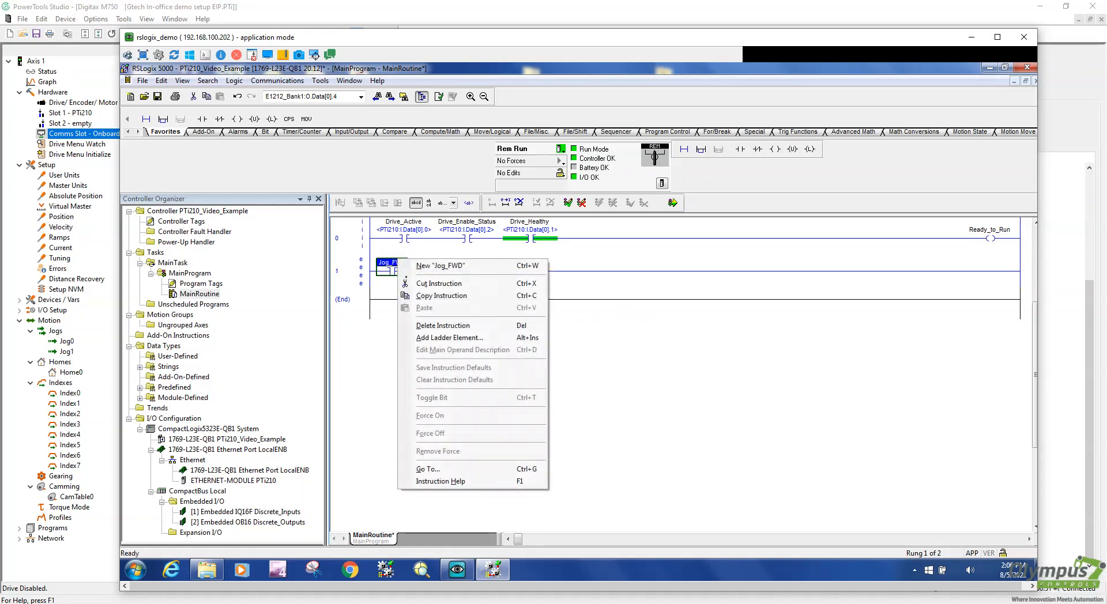
left_click(451, 269)
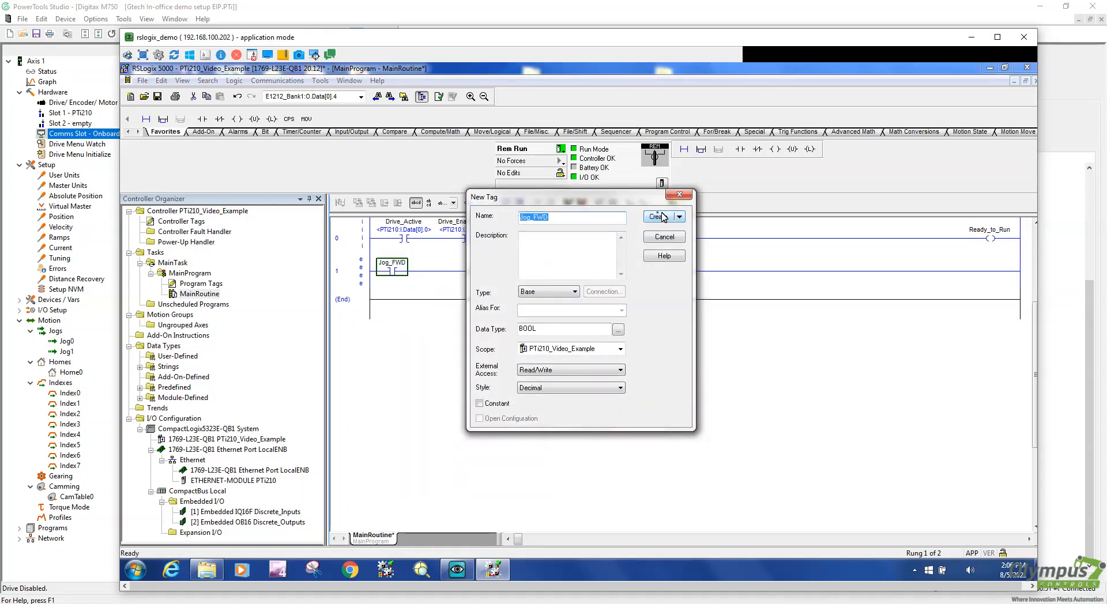
left_click(660, 217)
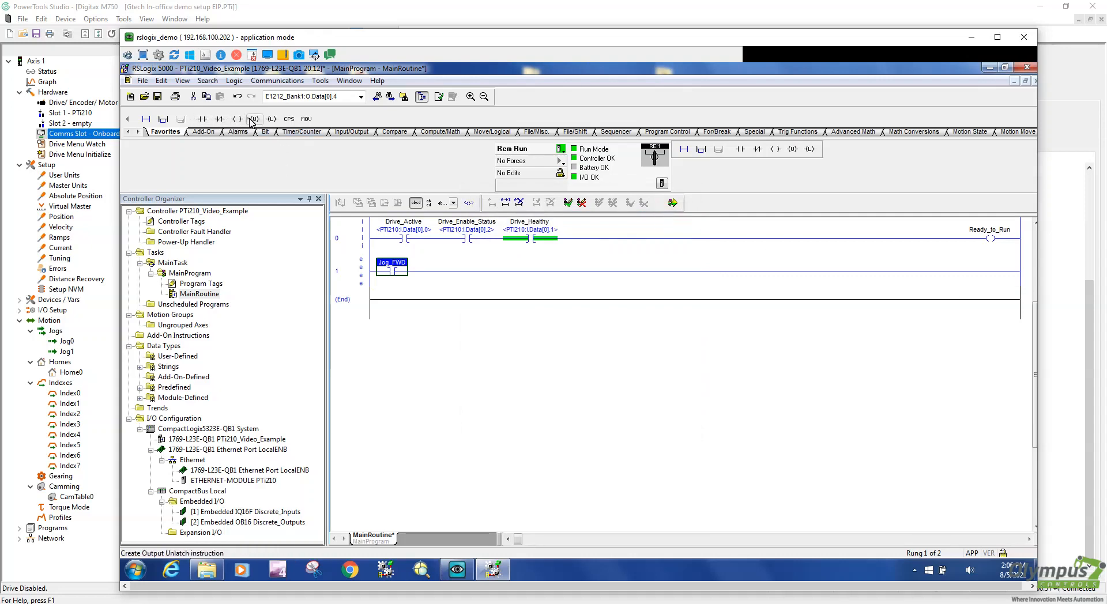
Add a Jog_Forward_PTi210 output coil and a Ready_to_Run contact after Jog_FWD on rung 1
left_click_drag(237, 119, 1006, 270)
double_click(1001, 266)
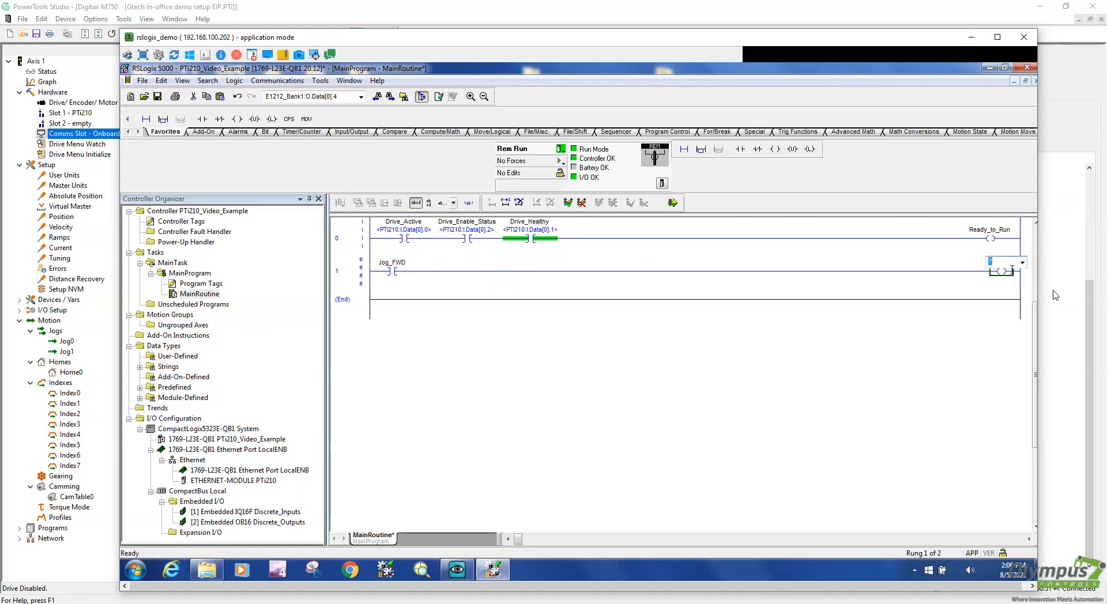
type("jog_Forward_PTi210")
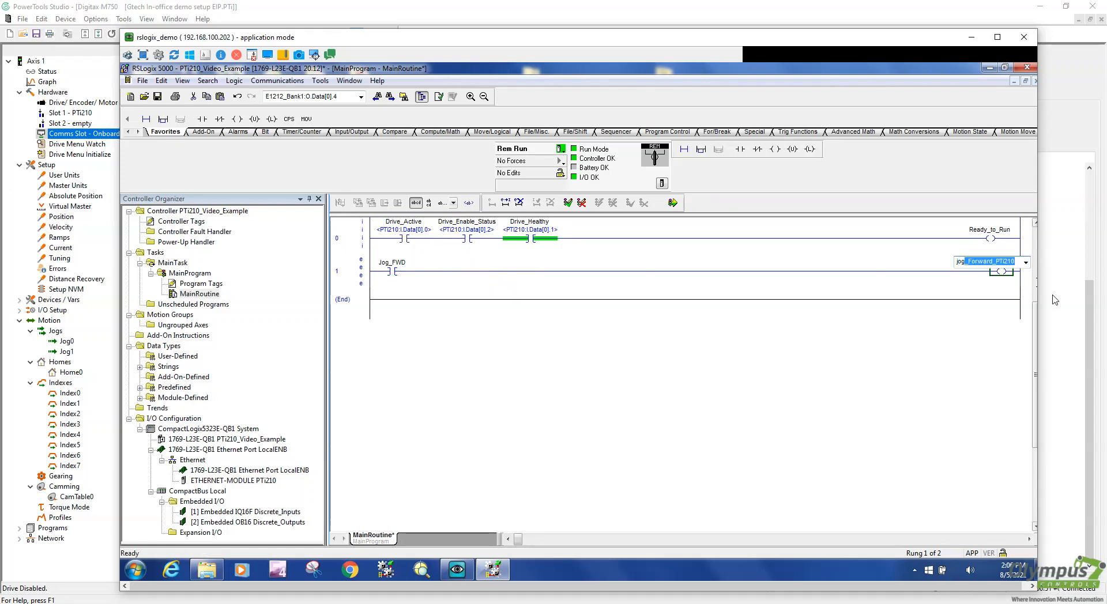
key("Return")
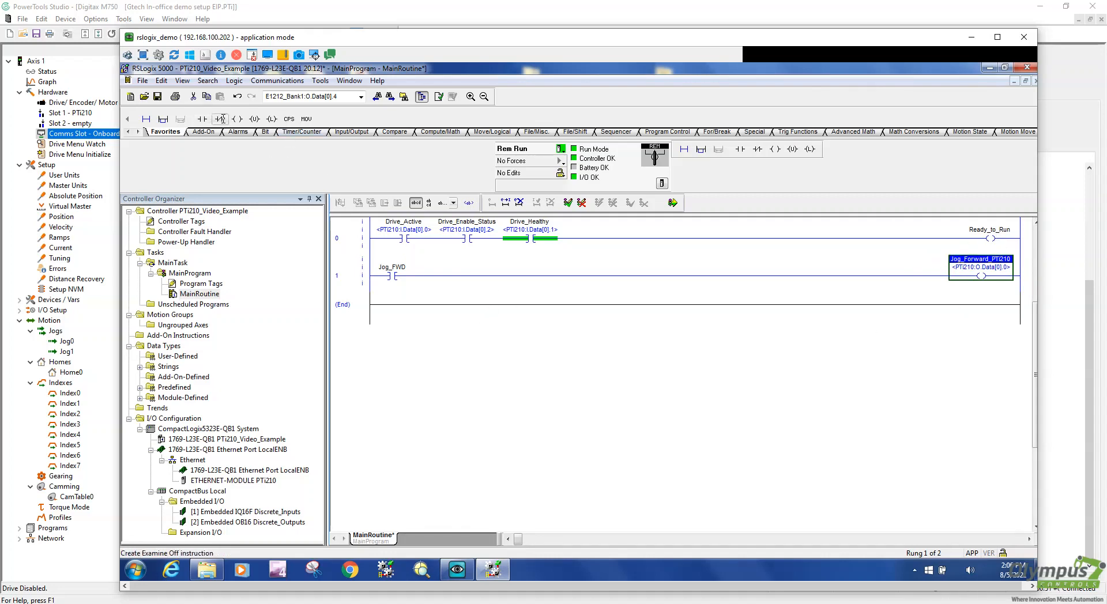
left_click_drag(220, 118, 419, 290)
double_click(424, 268)
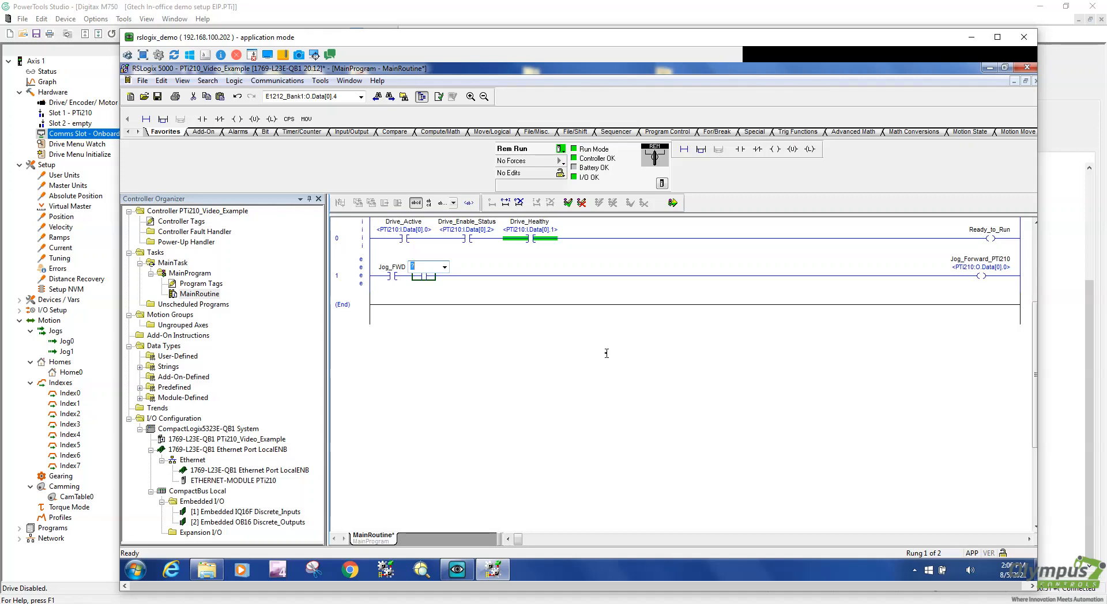
type("Ready_to_Run")
key("Return")
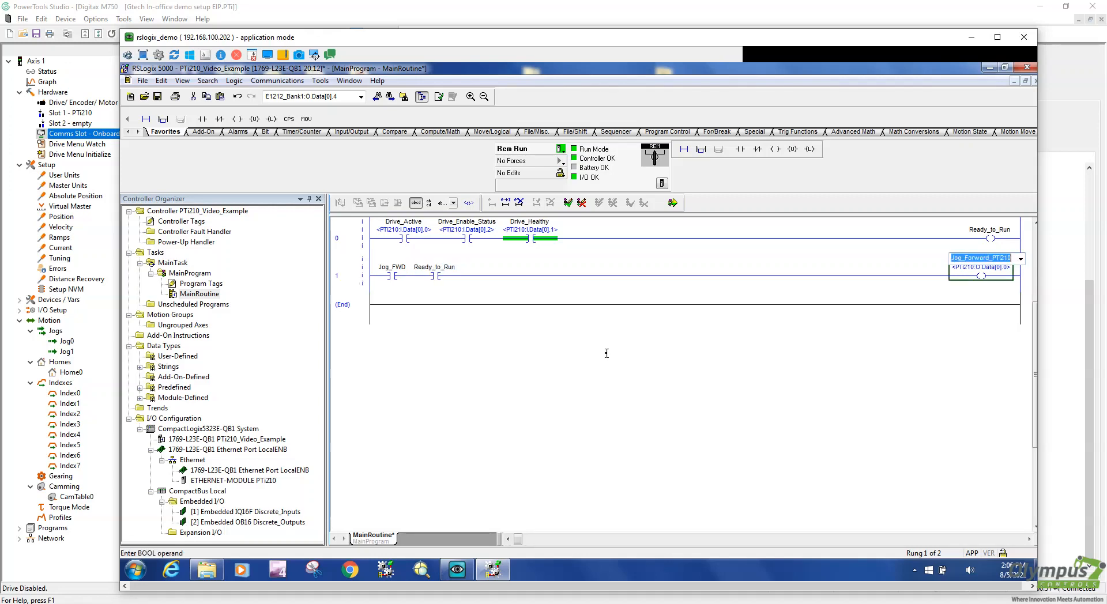
key("Return")
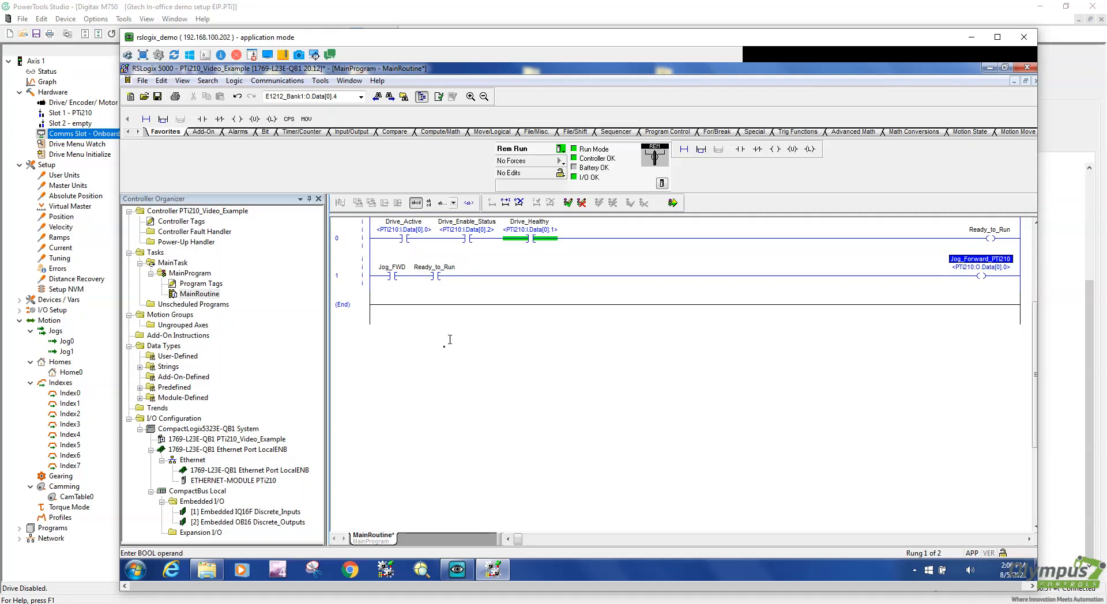
Add an empty rung 2 below rung 1, undoing an accidental rung cut
left_click(357, 276)
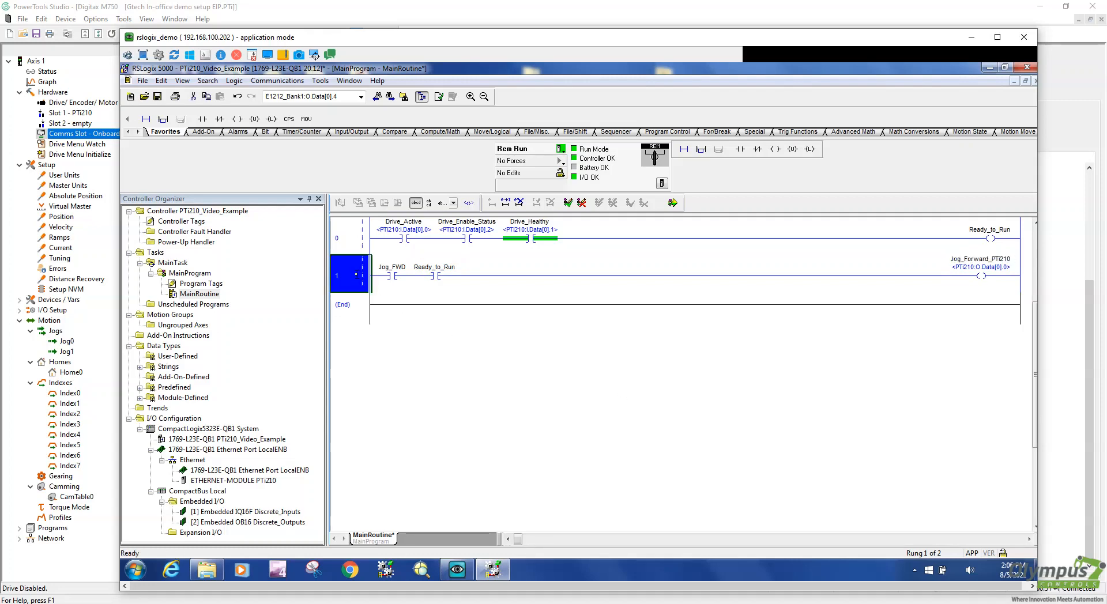
right_click(356, 274)
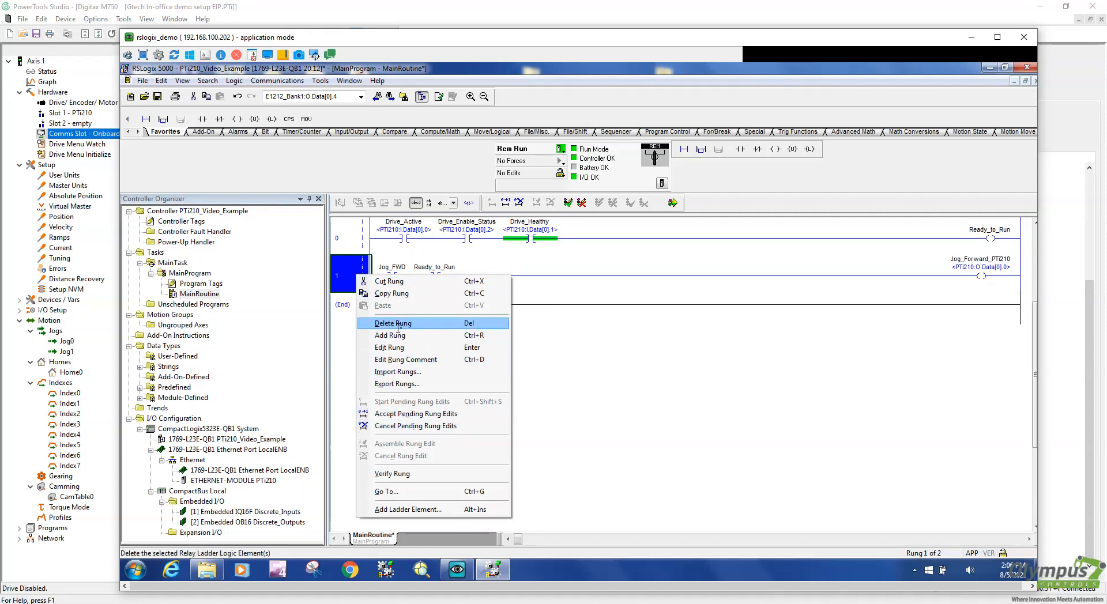
left_click(394, 282)
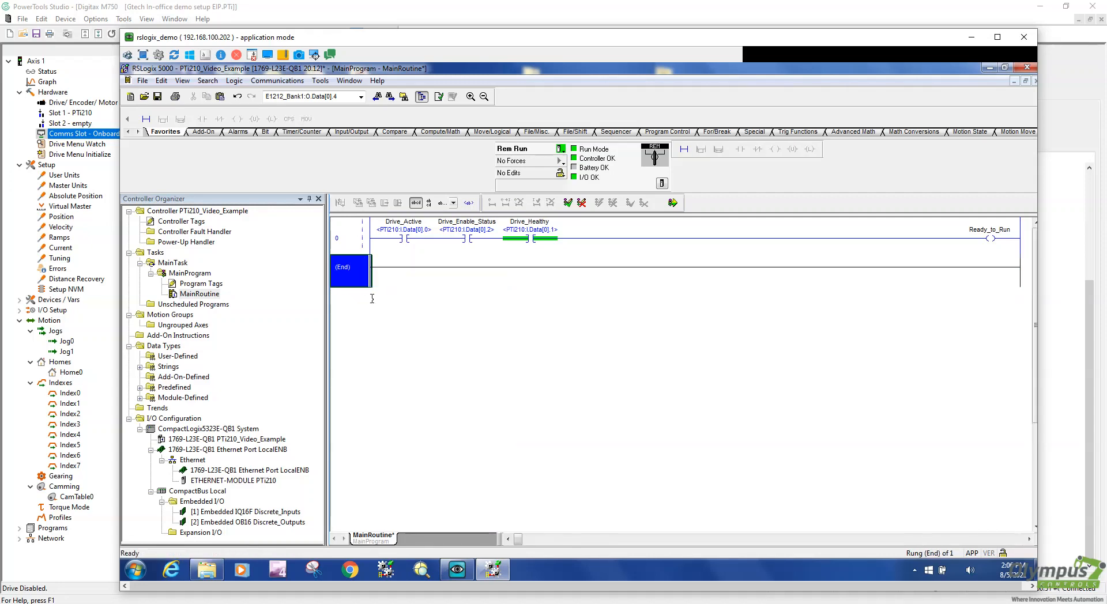
key("ctrl+z")
right_click(356, 279)
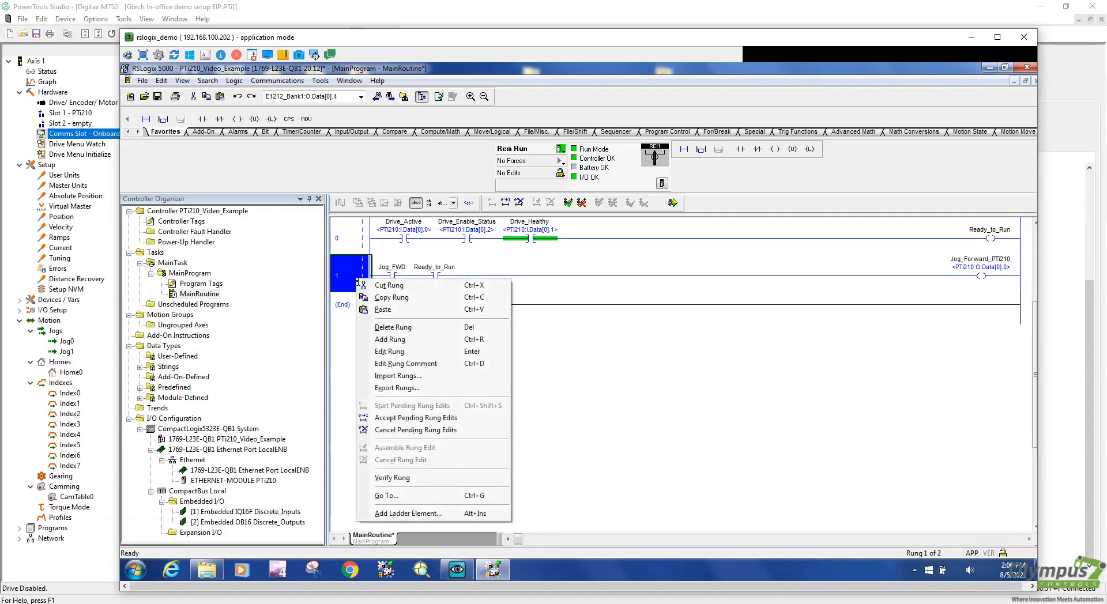
left_click(404, 341)
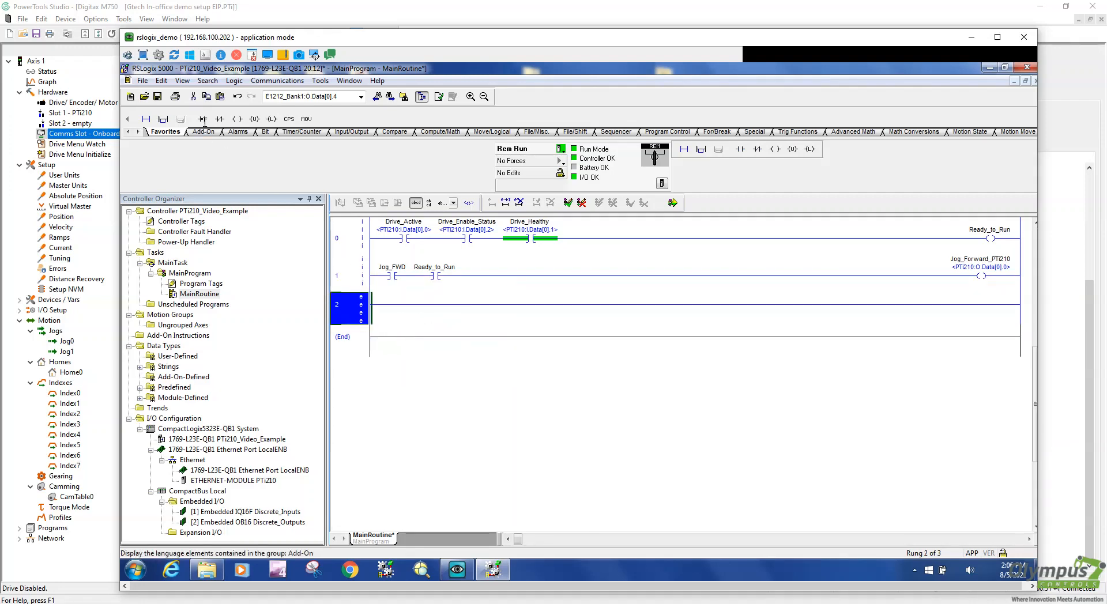
Place a Jog_REV contact on rung 2 and paste a copied Ready_to_Run contact after it
left_click_drag(202, 119, 386, 300)
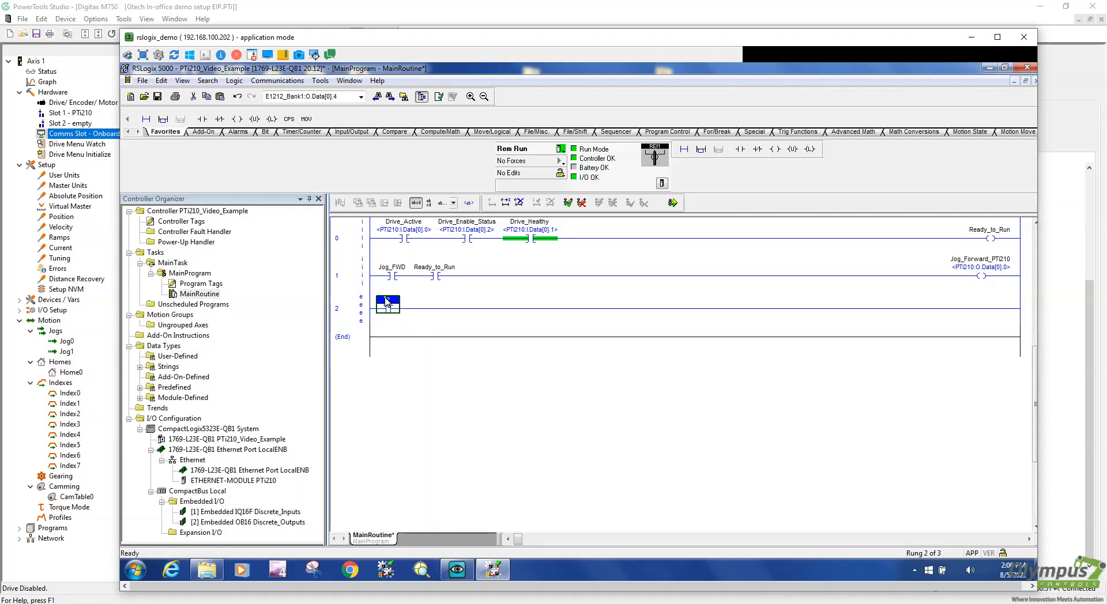
double_click(396, 299)
type("Jow")
type("g_Re")
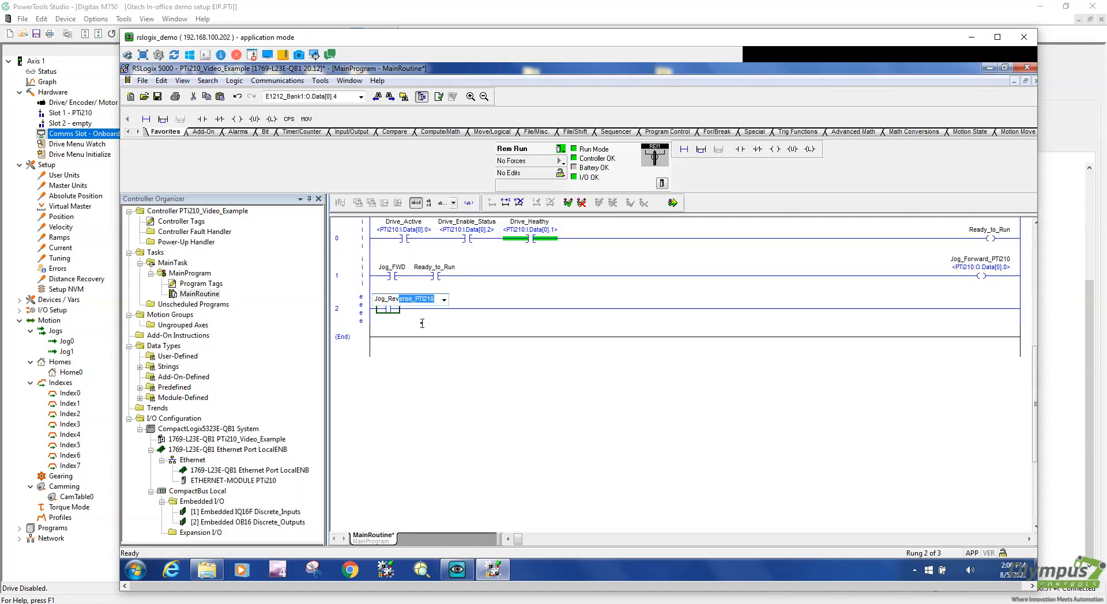
type("v")
key("BackSpace")
type("EV")
key("Return")
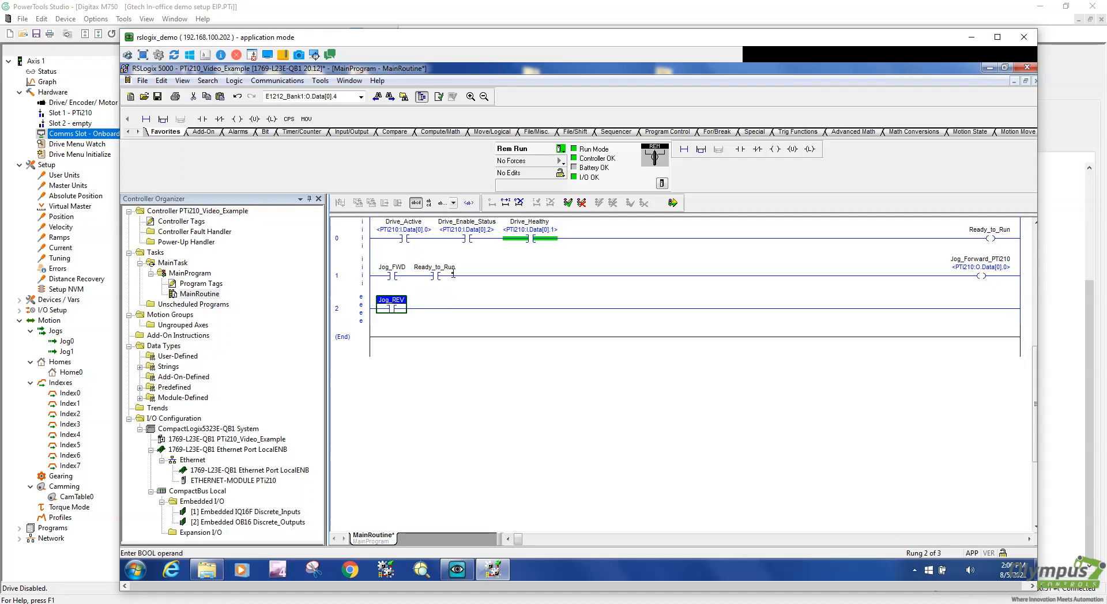
left_click(435, 276)
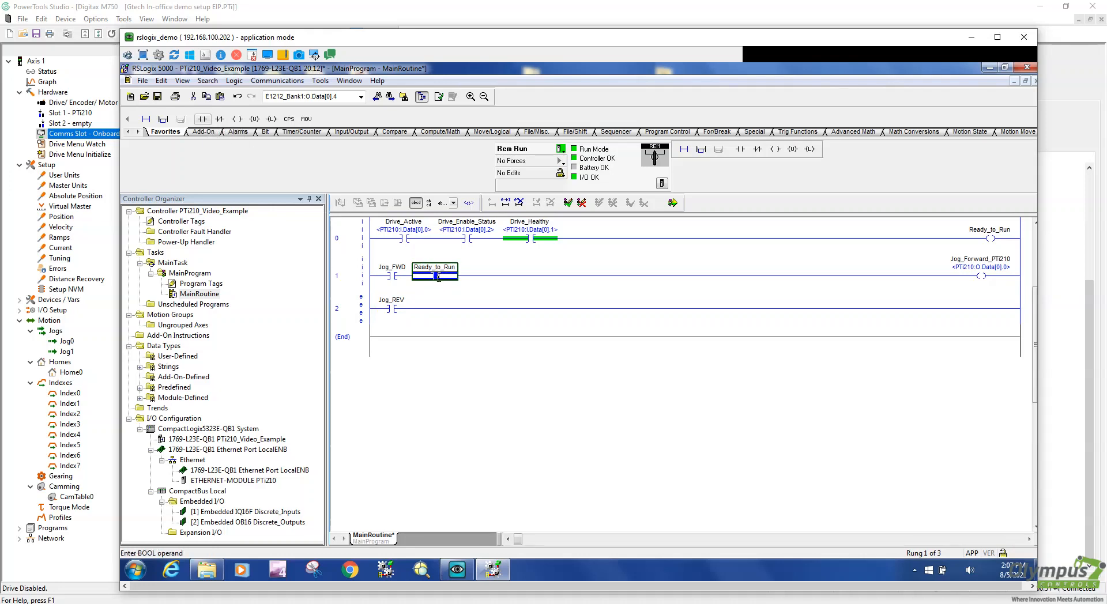
left_click(438, 277)
left_click(430, 307)
key("ctrl+v")
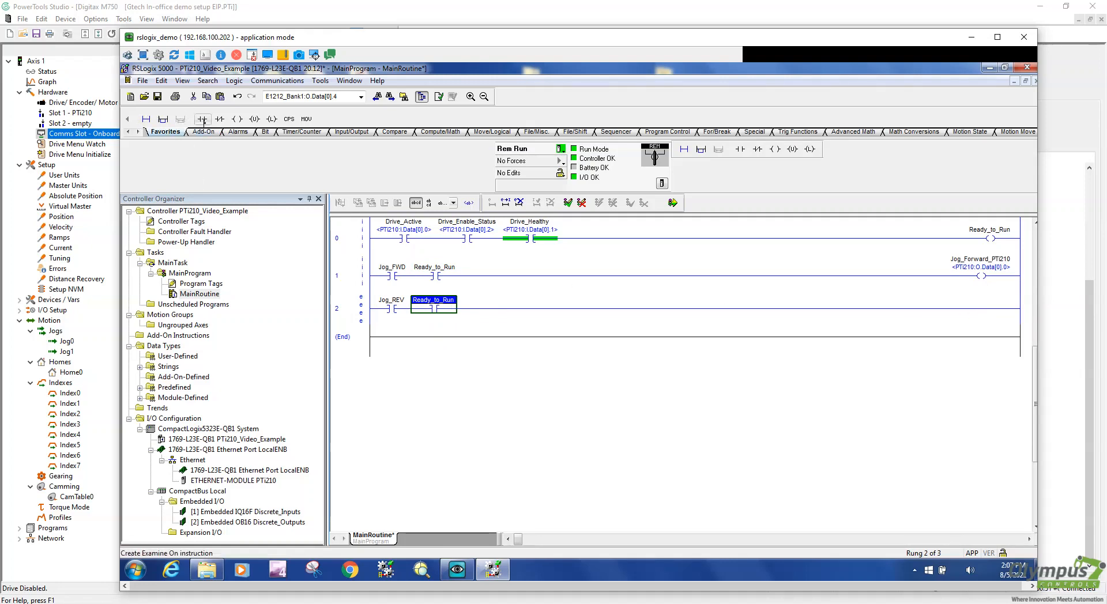
End rung 2 with a Jog_Reverse_PTi210 output coil
left_click_drag(237, 120, 519, 309)
double_click(1003, 301)
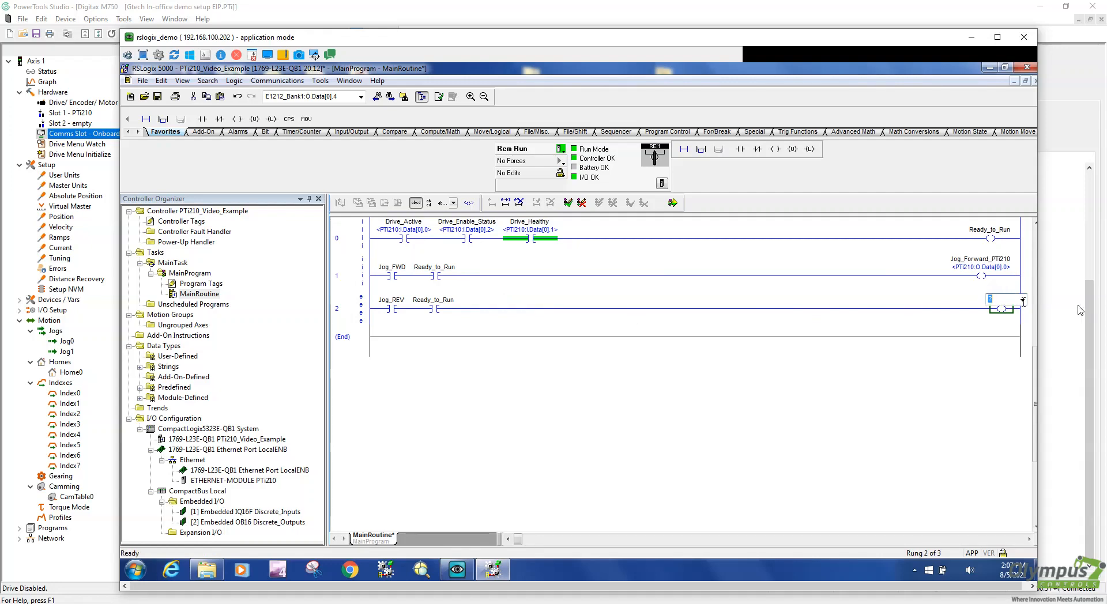
type("J")
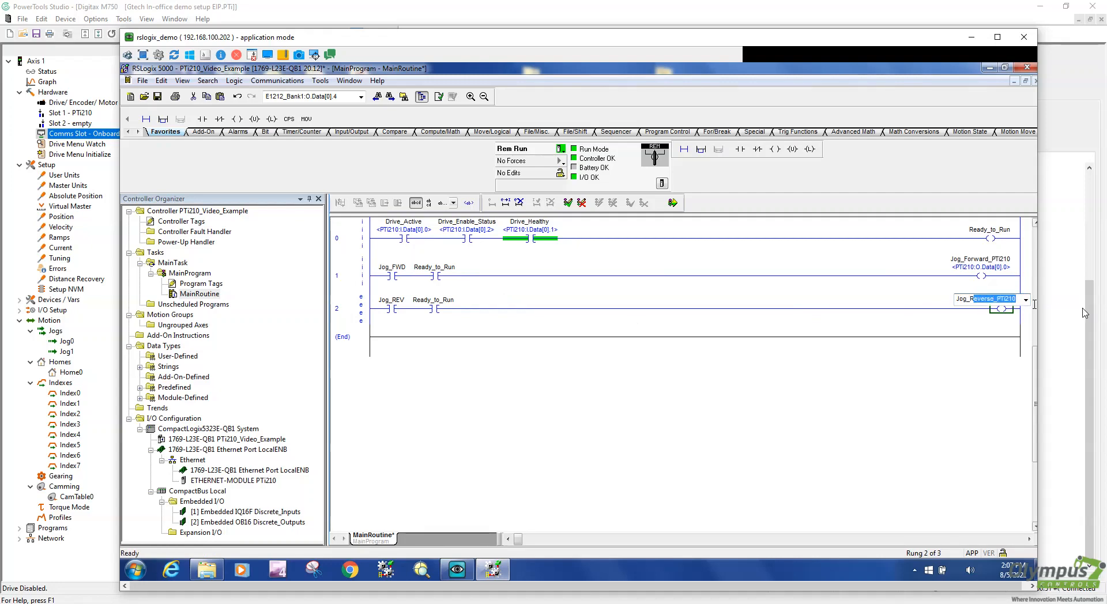
type("og_R")
key("Return")
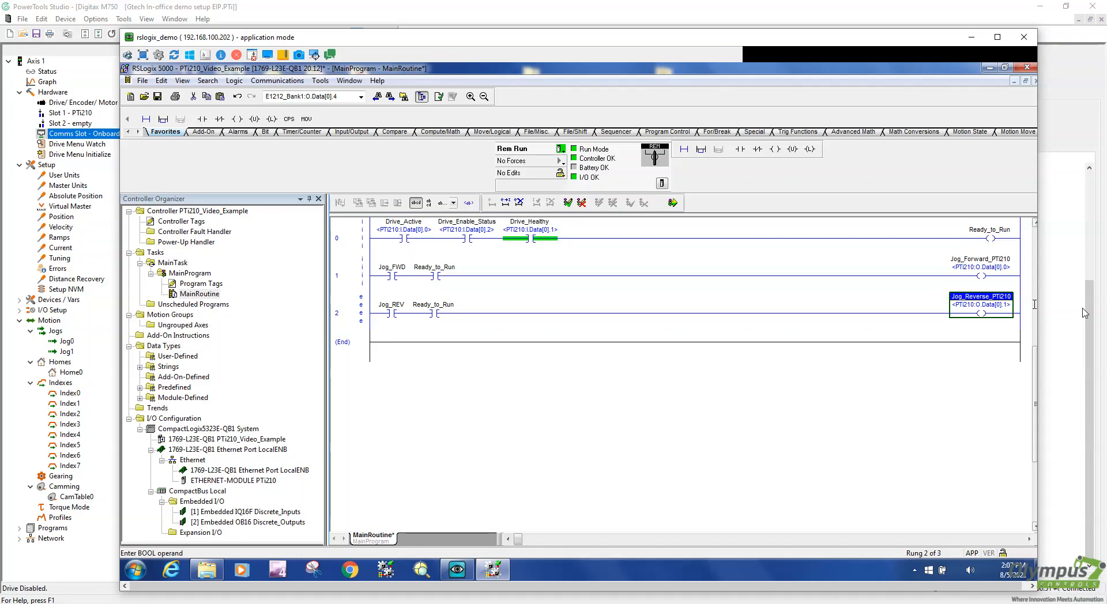
left_click(353, 365)
Add rung 3 after the last rung and drop a MOV instruction from the Move/Logical tab onto it
right_click(349, 345)
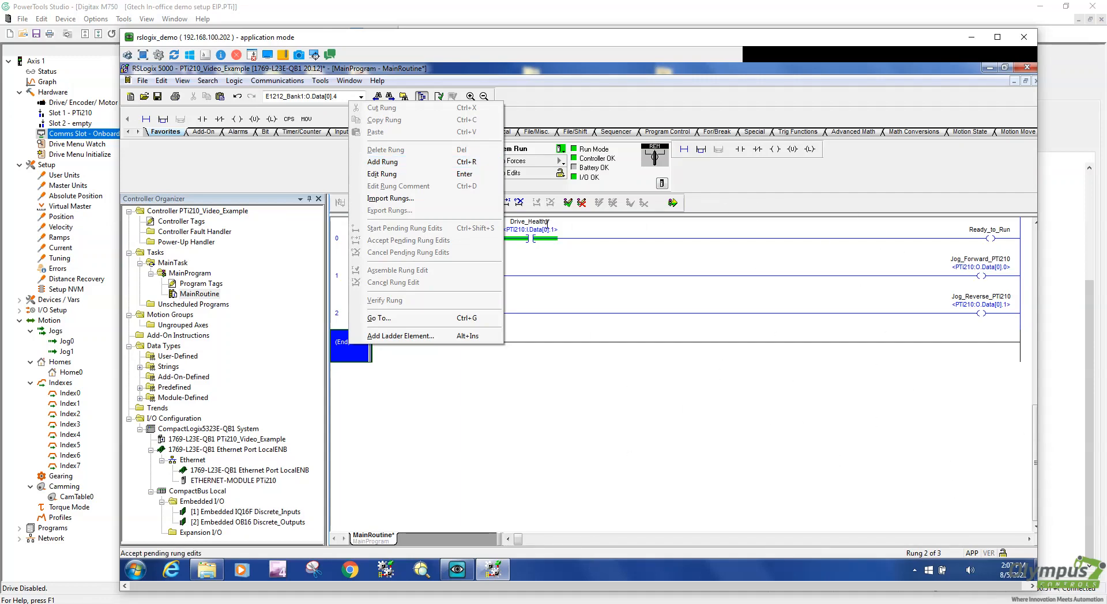
left_click(383, 162)
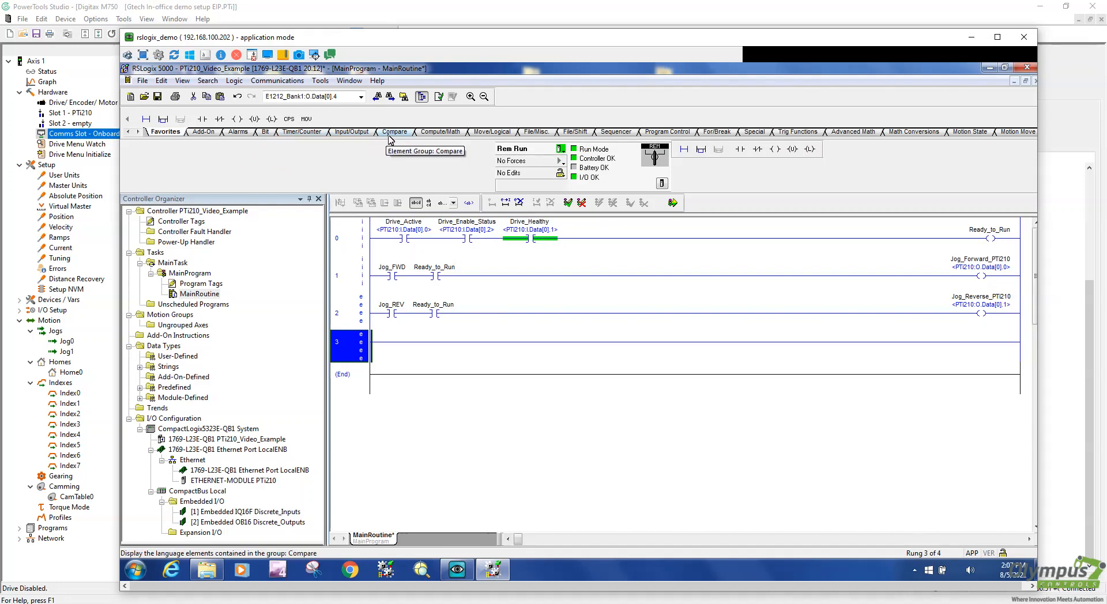
left_click(353, 132)
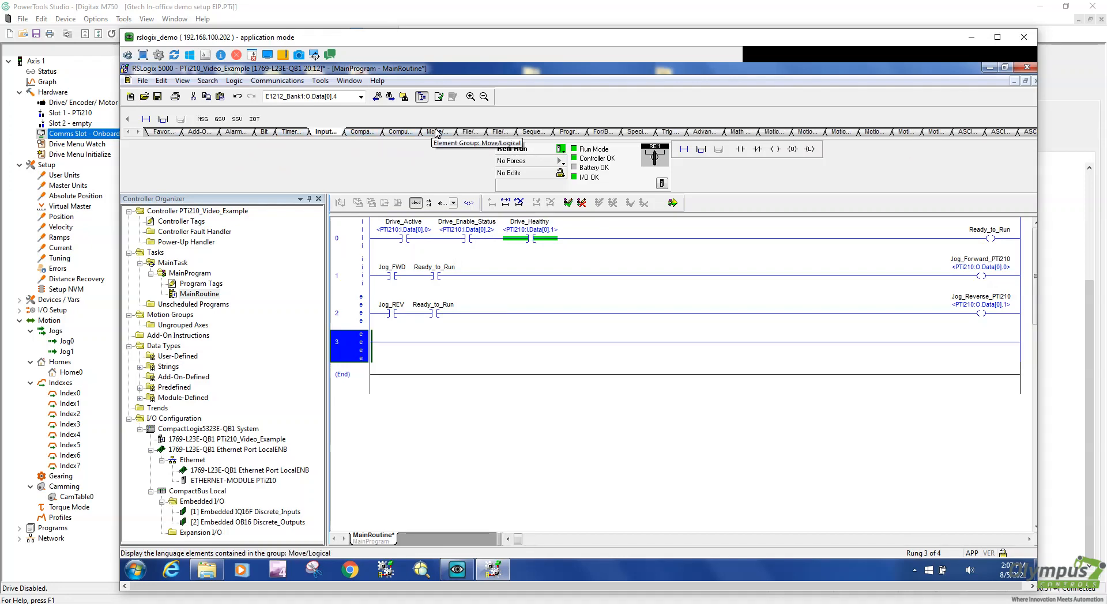
left_click(437, 136)
left_click_drag(202, 119, 425, 342)
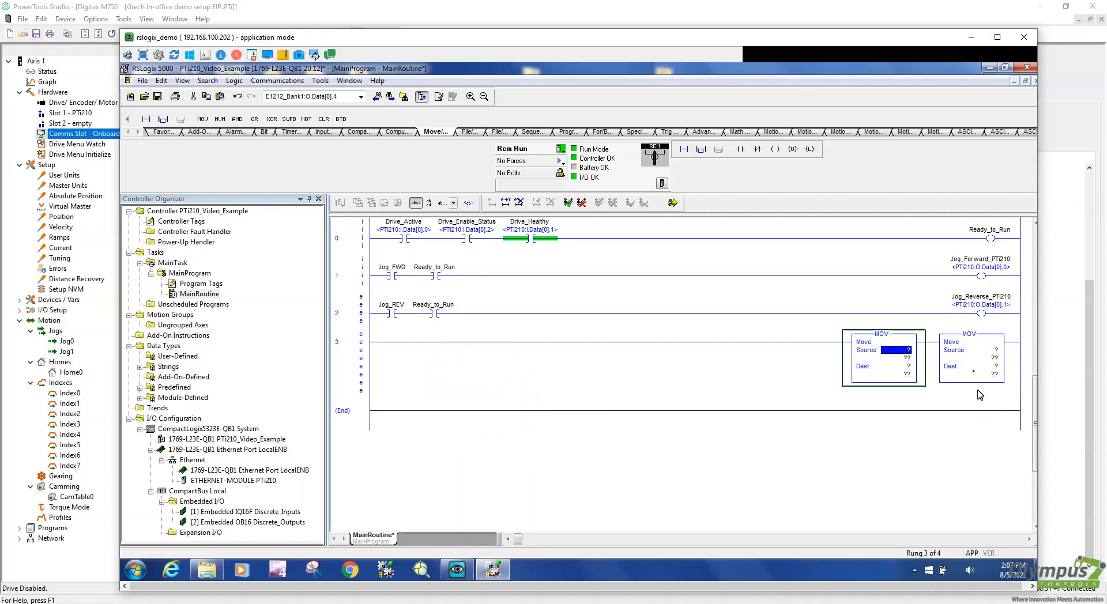
Set the second MOV's destination to Jog_Speed from the tag list
double_click(996, 350)
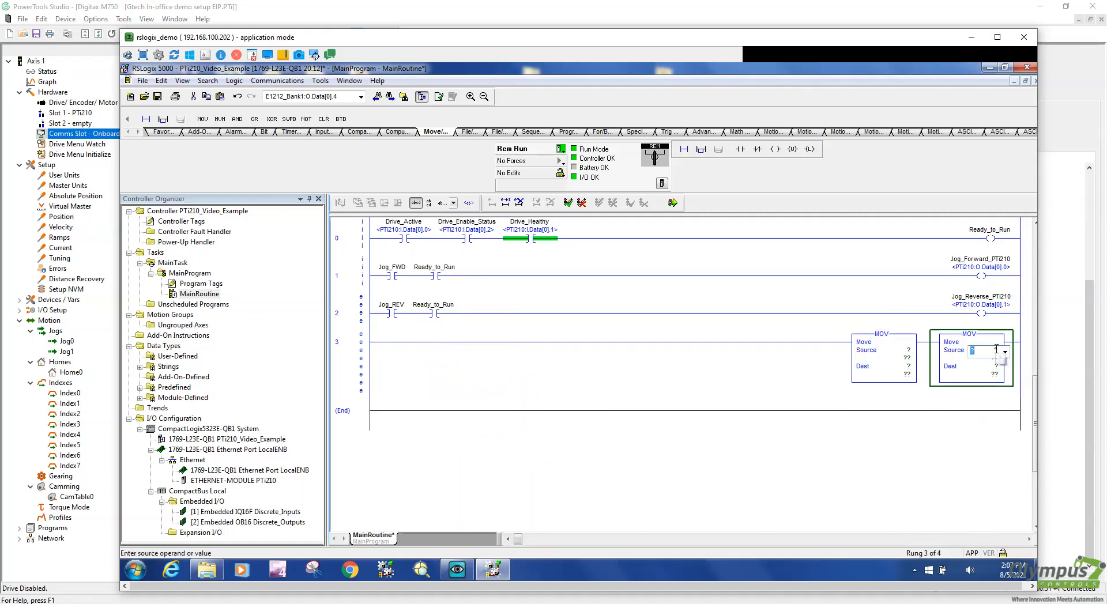
key("Return")
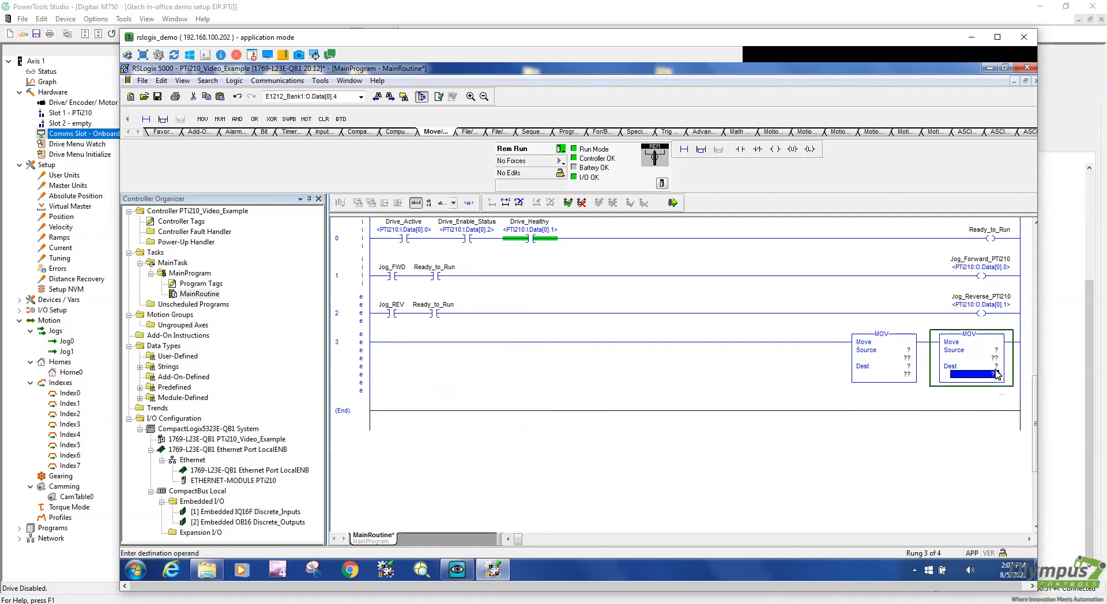
left_click(1005, 369)
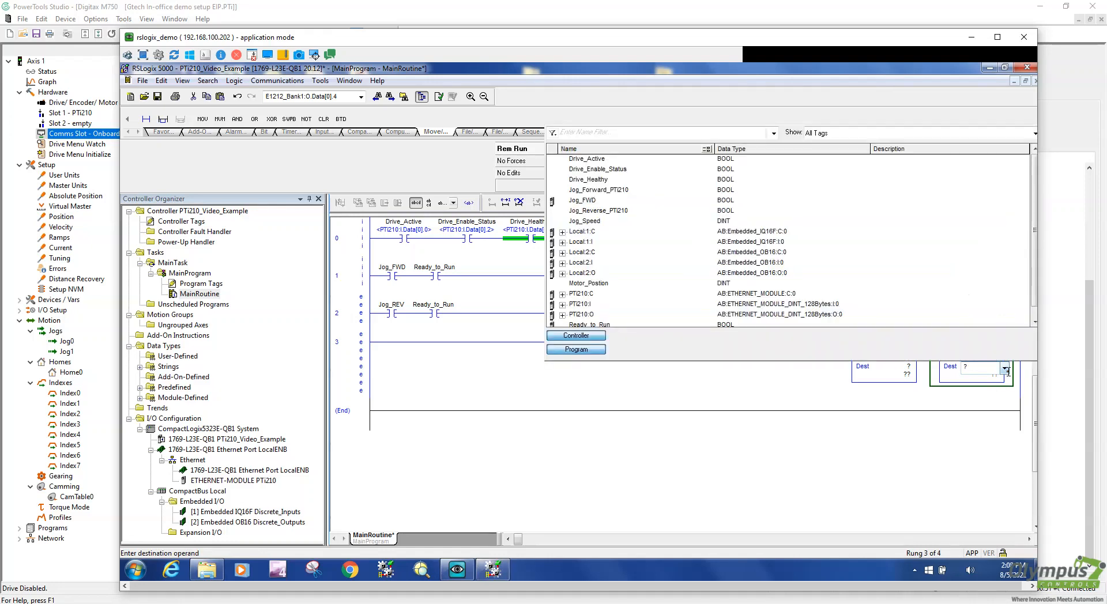
left_click(600, 223)
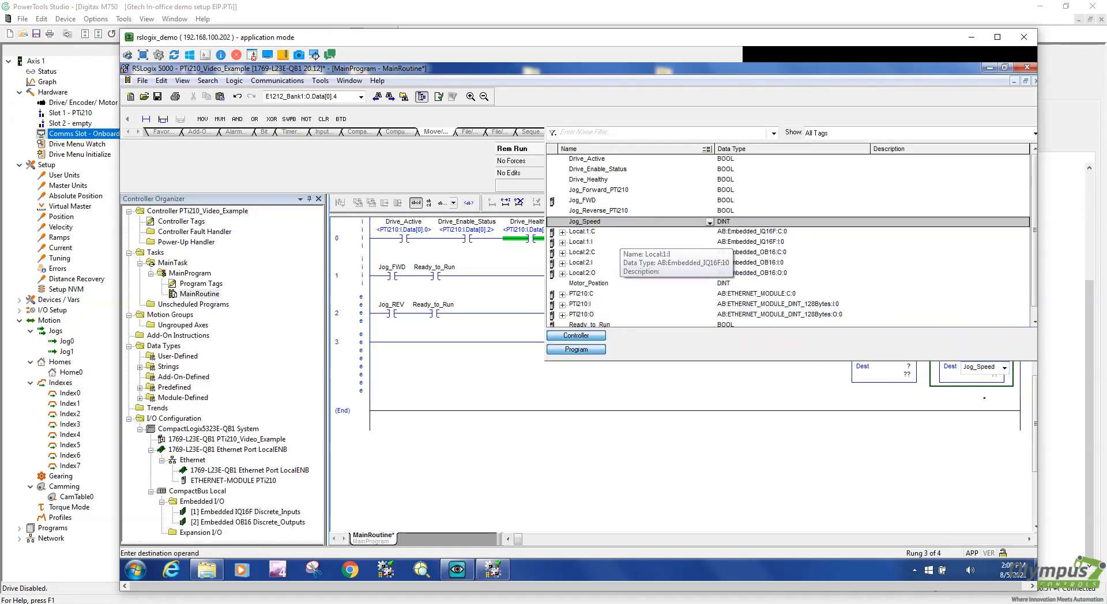
double_click(617, 224)
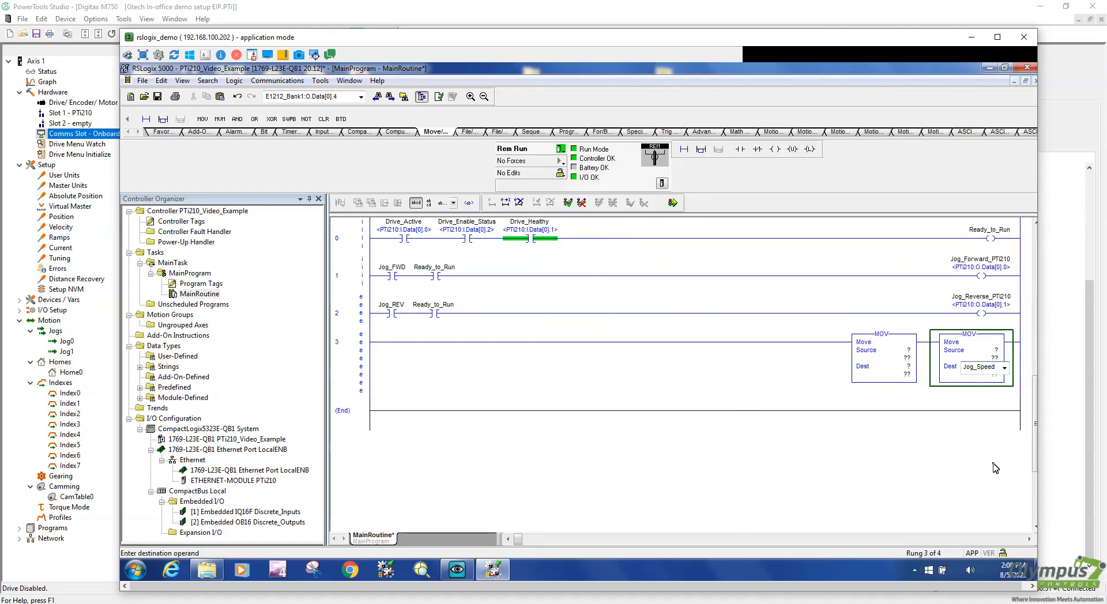
key("Return")
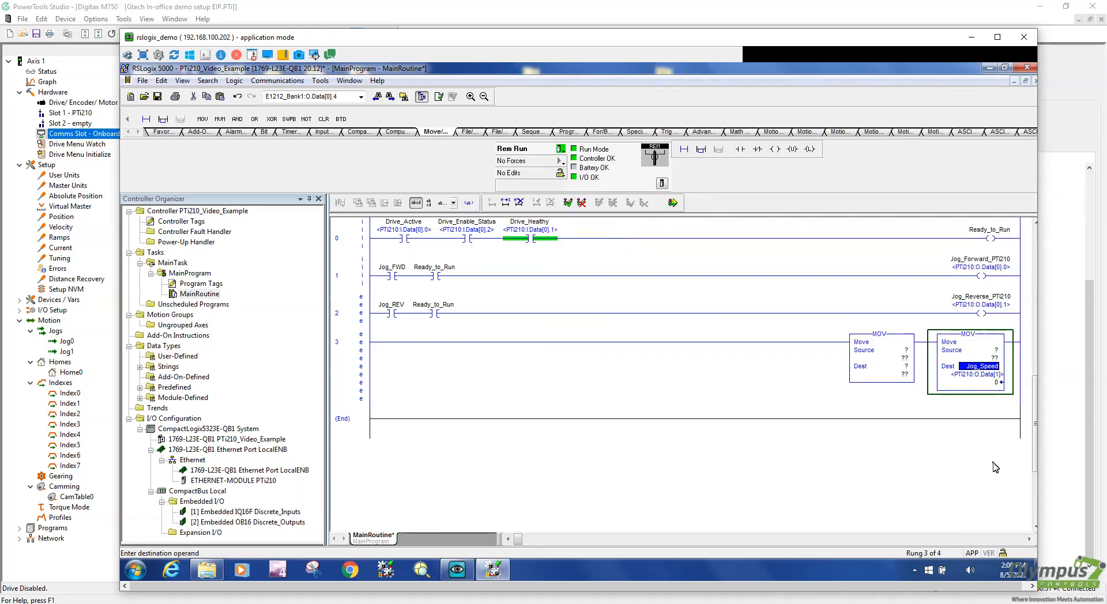
Enter 60 as the second MOV's source, then change it to 100
left_click(999, 351)
double_click(999, 352)
type("60")
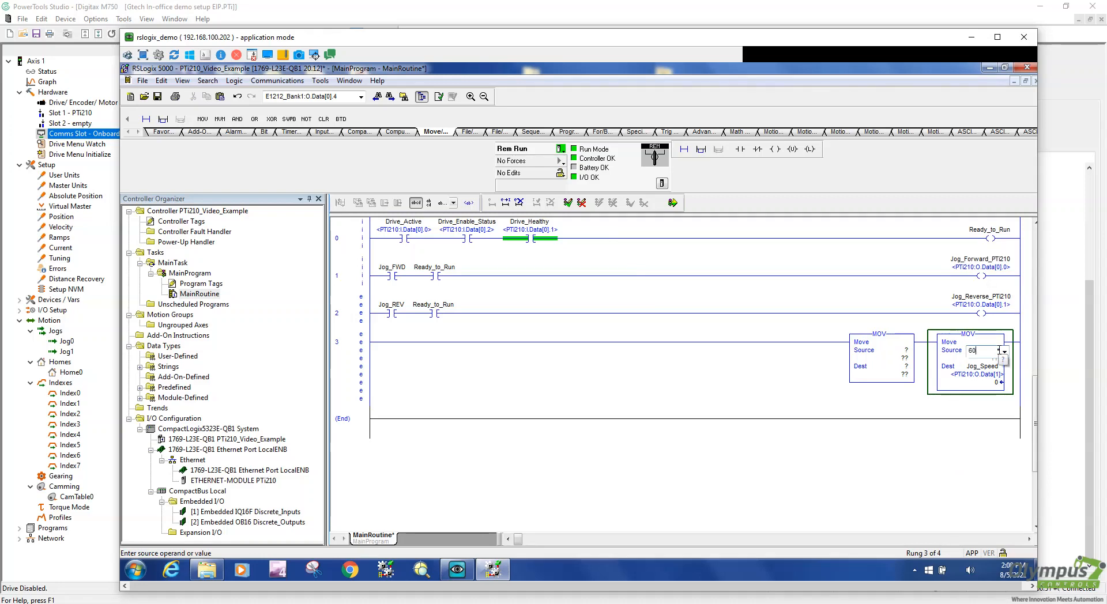
key("Return")
key("Return")
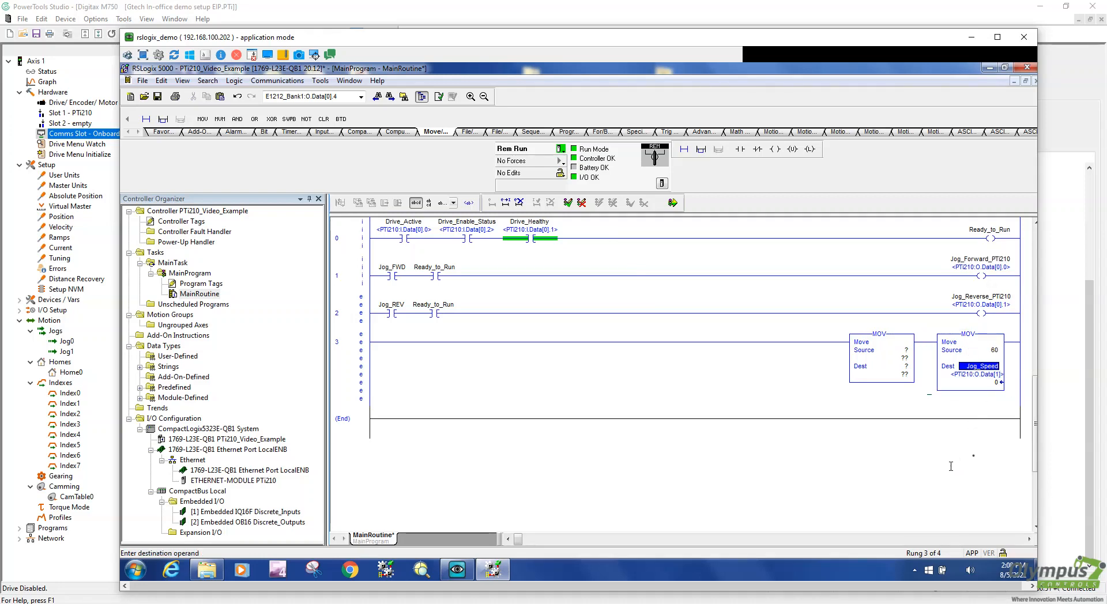
double_click(995, 350)
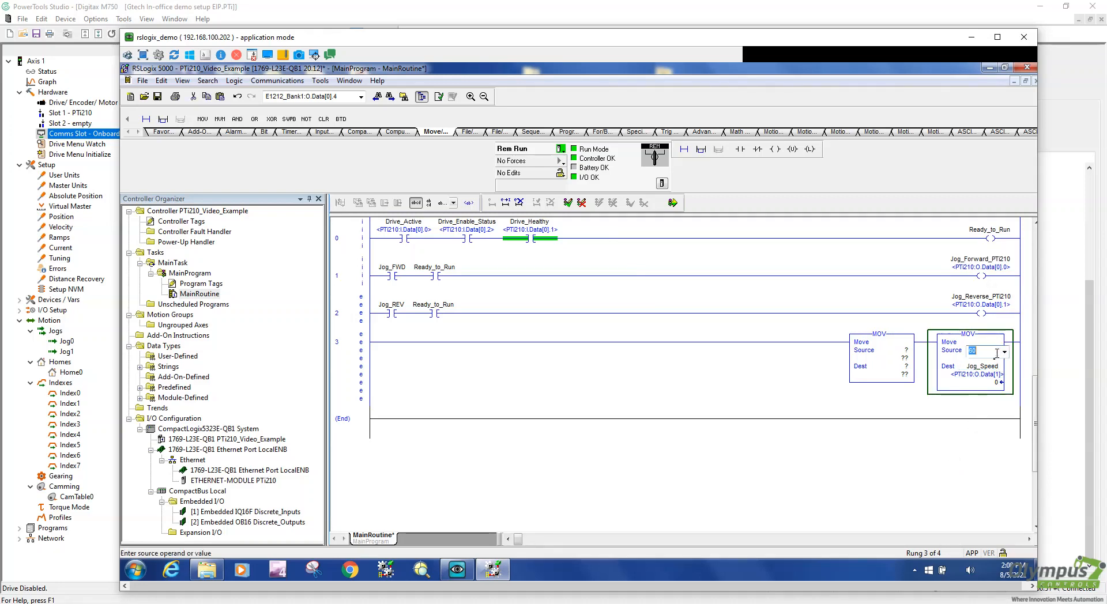
type("100")
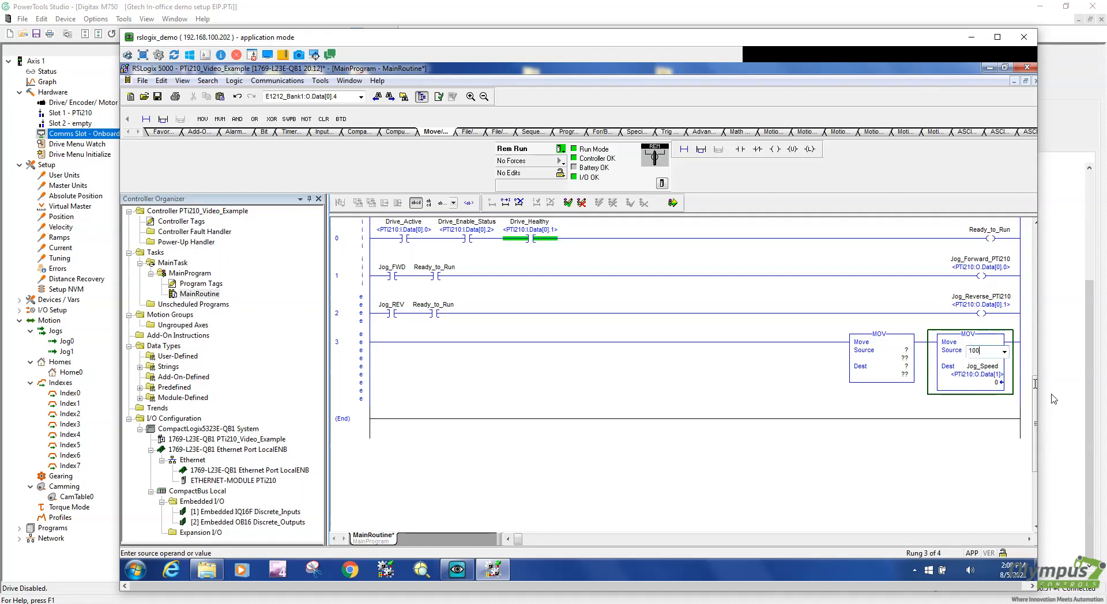
key("Return")
key("Return")
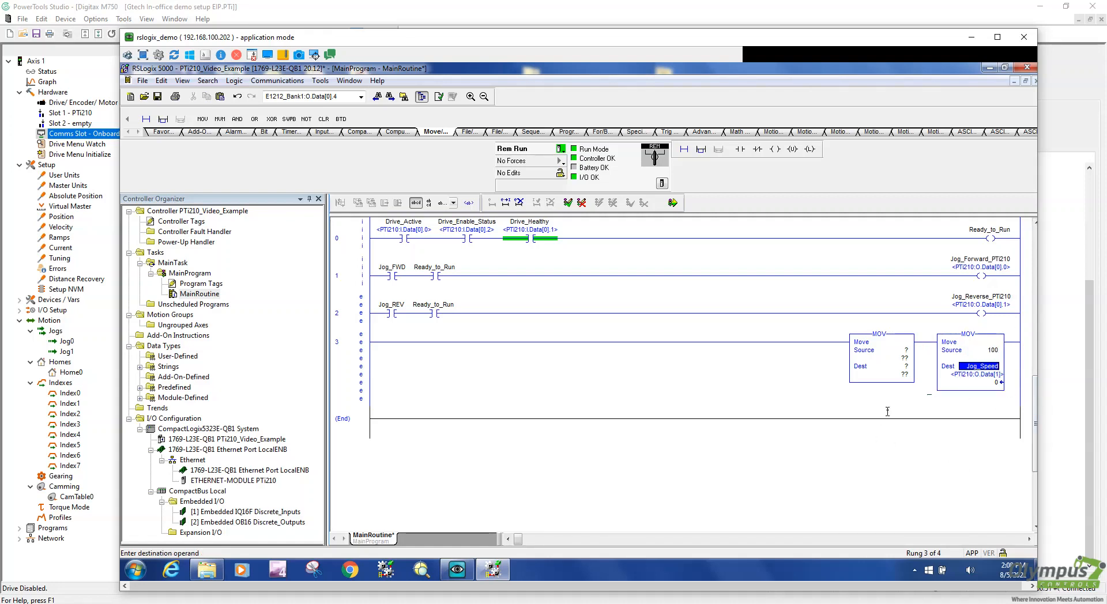
Set the first MOV's source to the motor position tag from the tag list
double_click(906, 350)
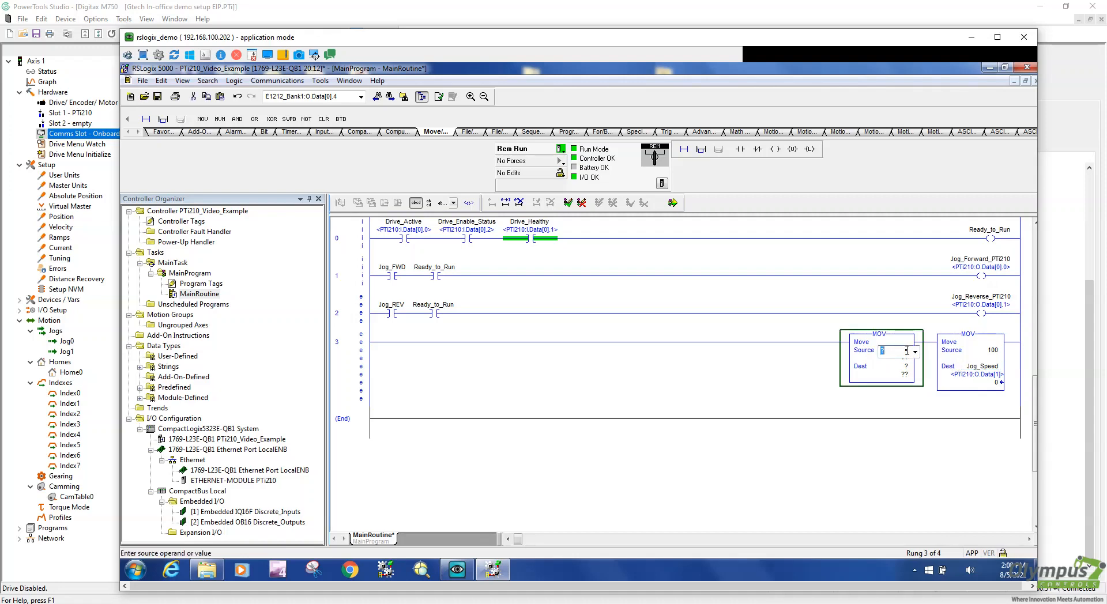
left_click(917, 354)
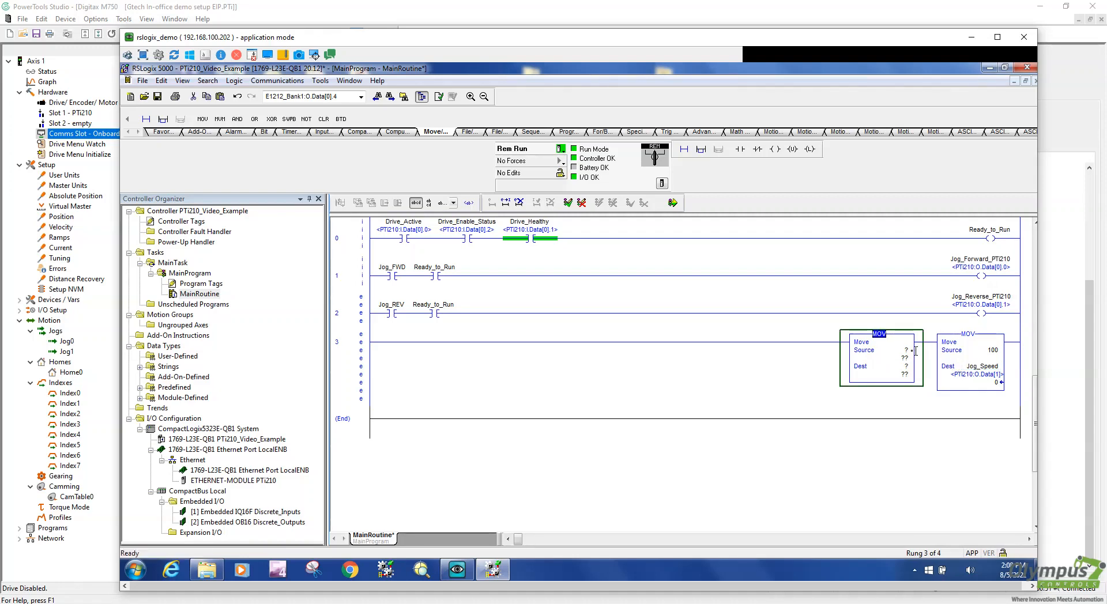
left_click(901, 351)
left_click(901, 351)
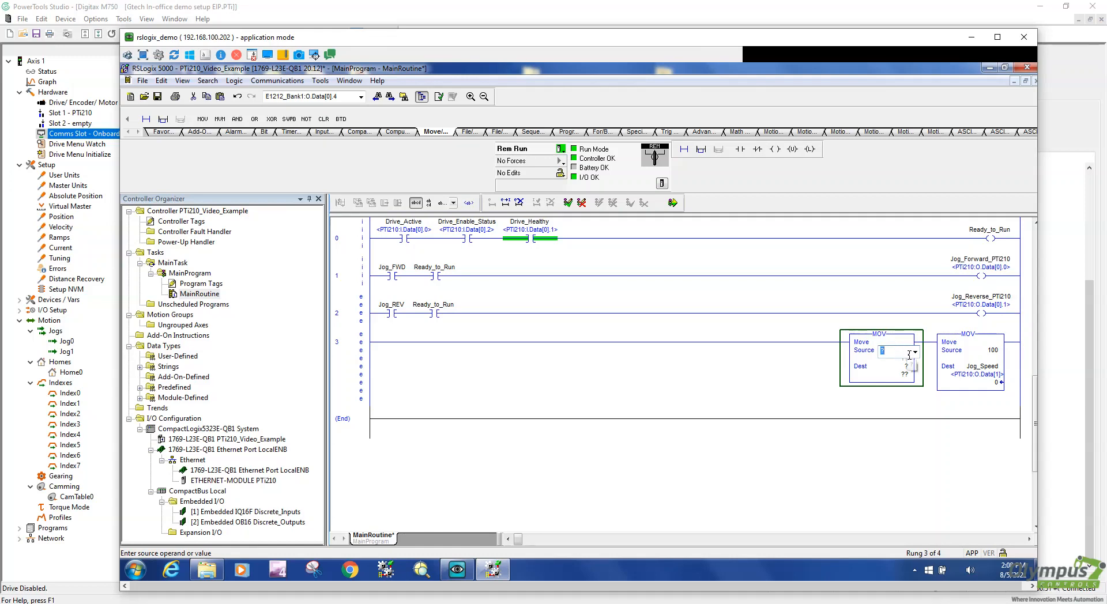
left_click(914, 353)
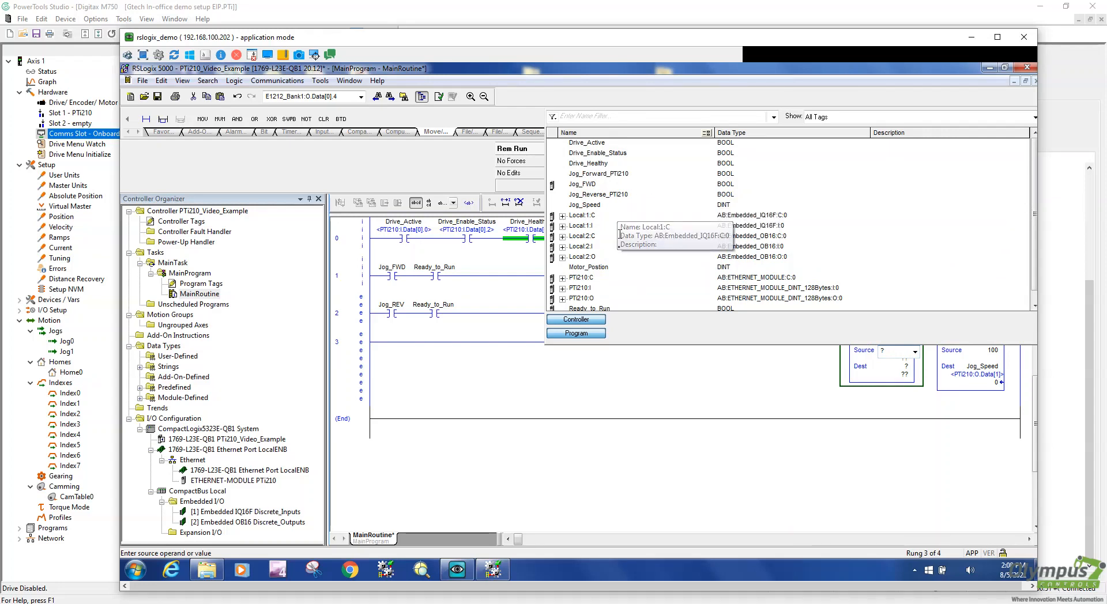
double_click(602, 267)
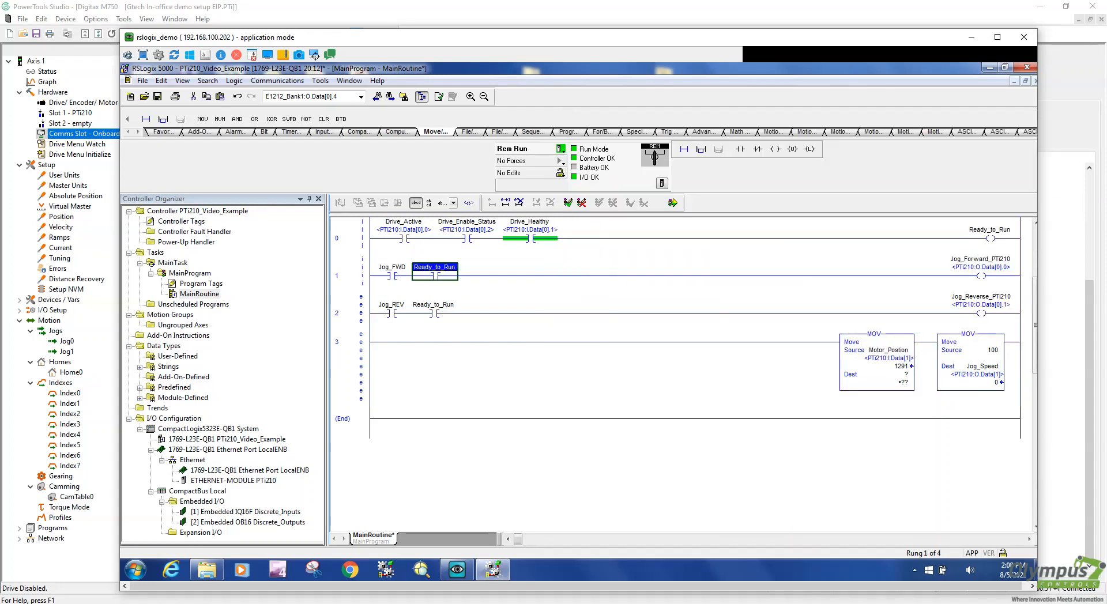
Set the first MOV's destination to Motor_Postion_prg and create that tag
double_click(906, 375)
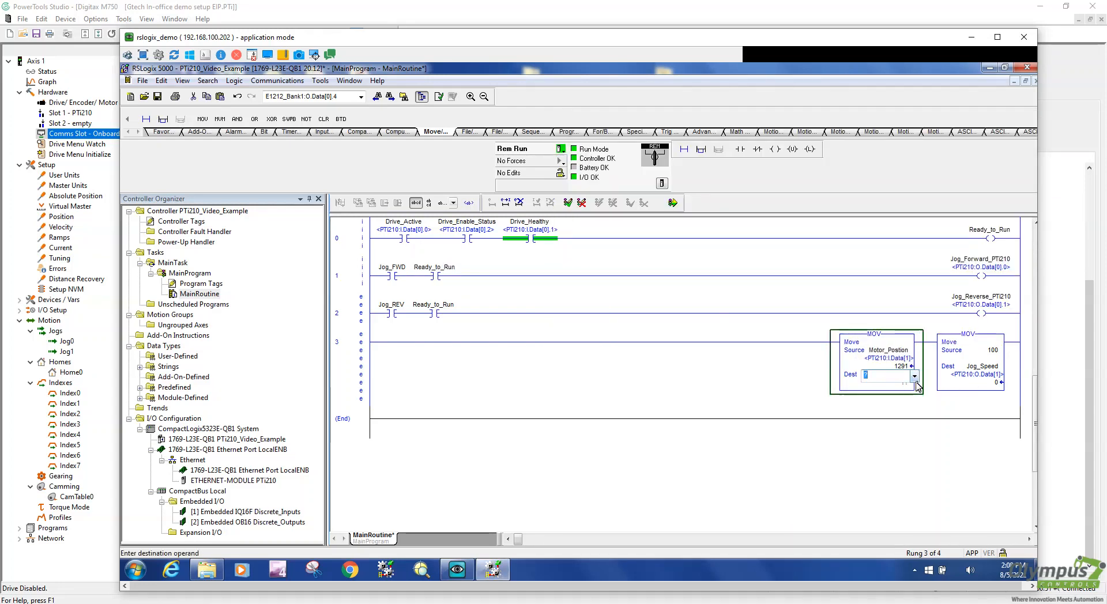
type("Mo")
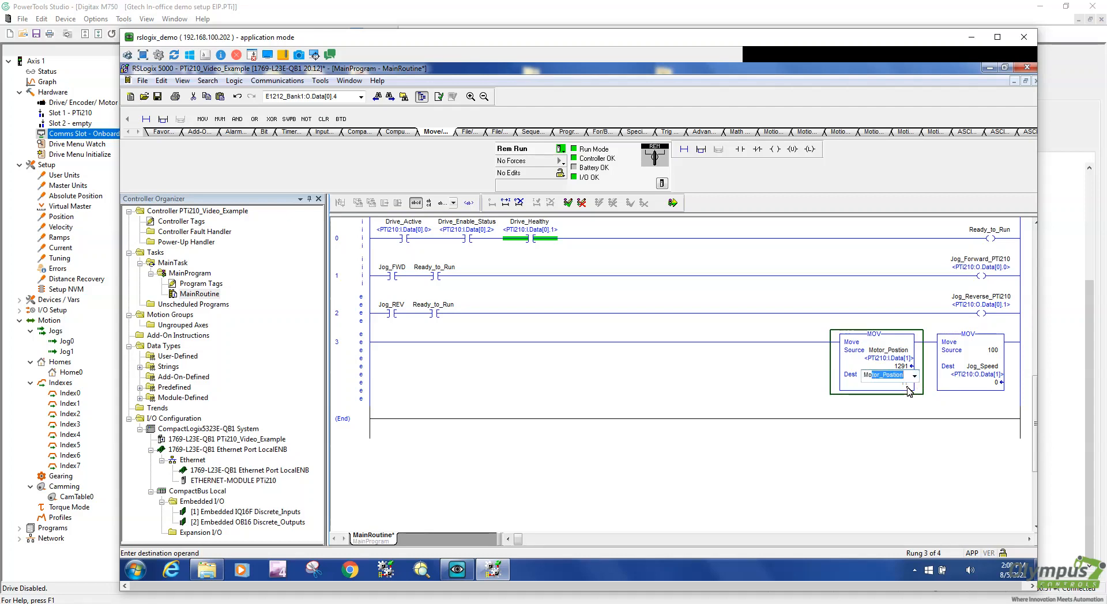
type("tor_Postion_prg")
key("Return")
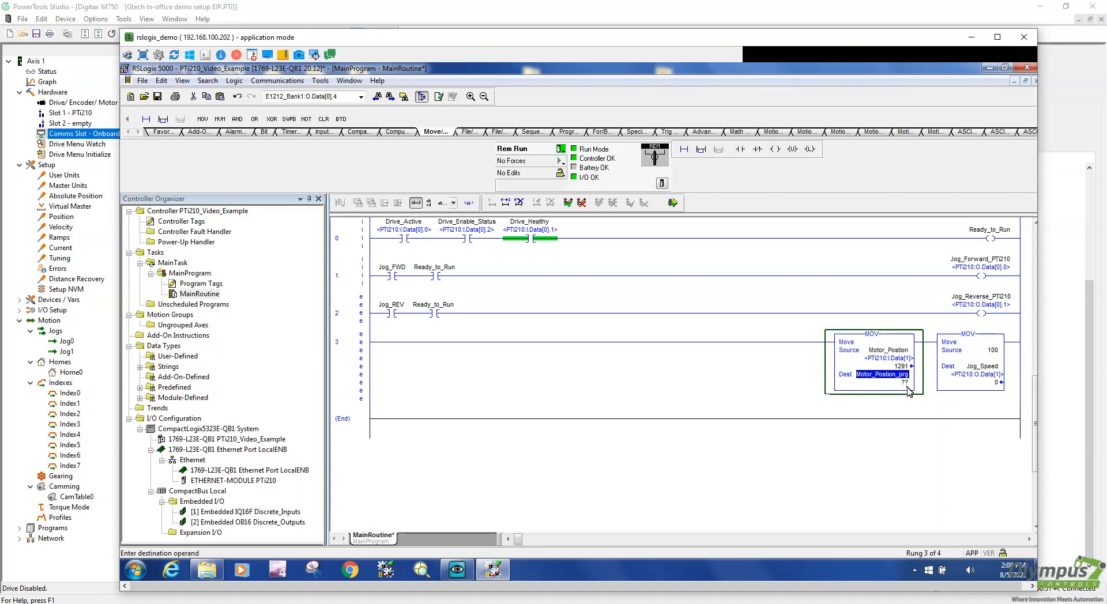
right_click(896, 377)
left_click(926, 385)
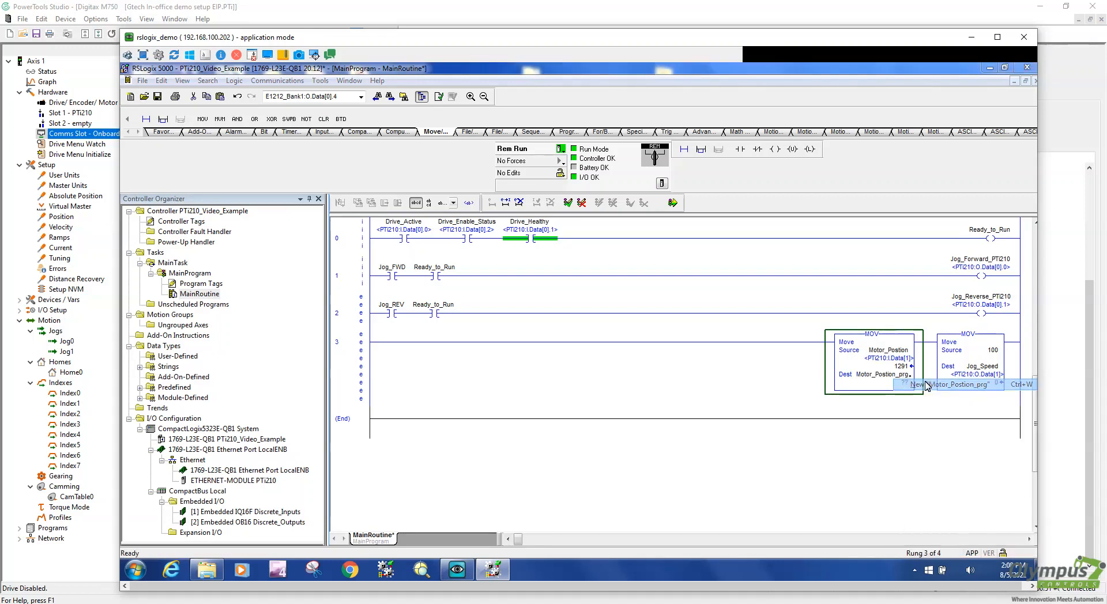
left_click(665, 216)
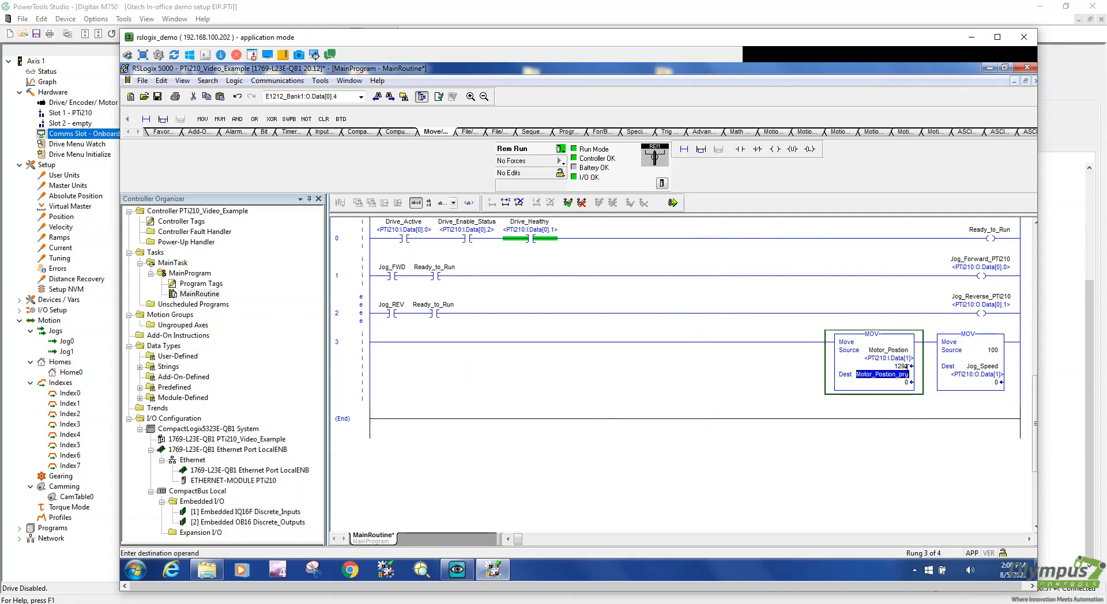
left_click(906, 366)
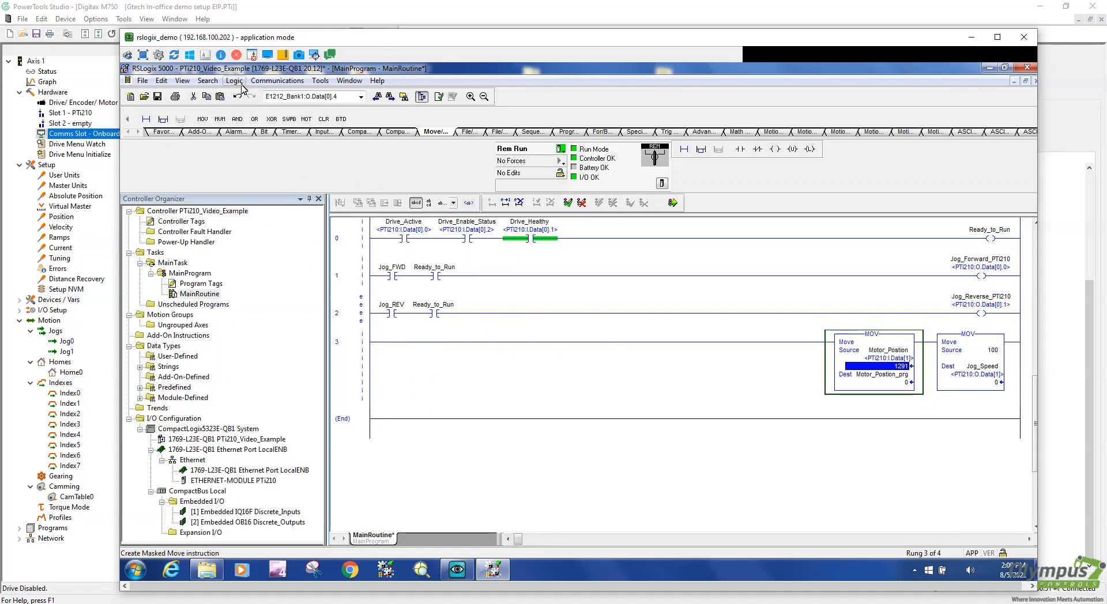
Take the controller offline via Communications > Go Offline
left_click(277, 80)
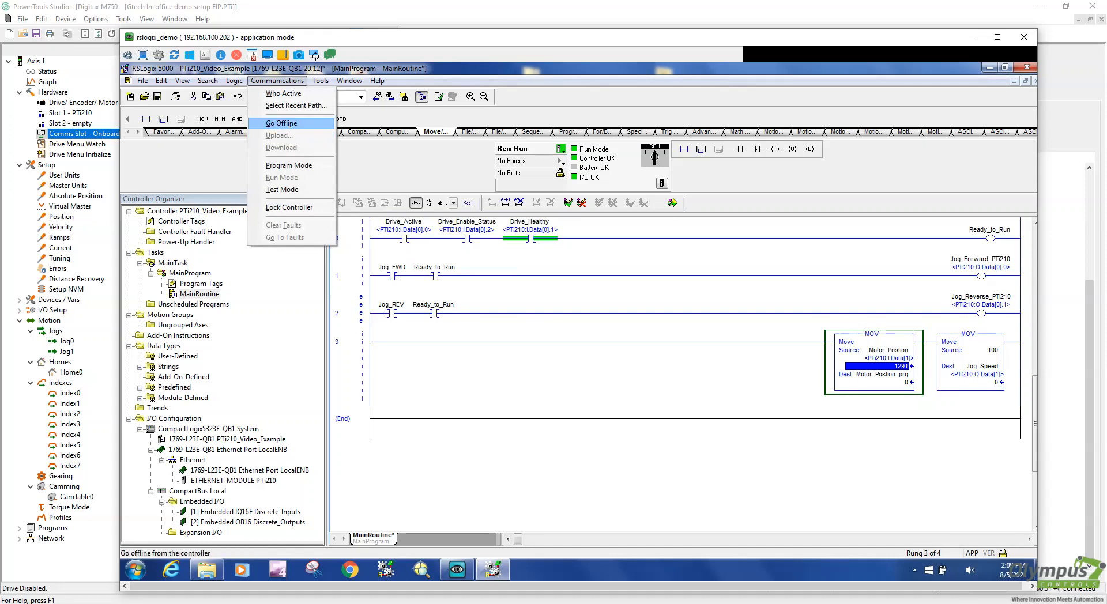
left_click(292, 123)
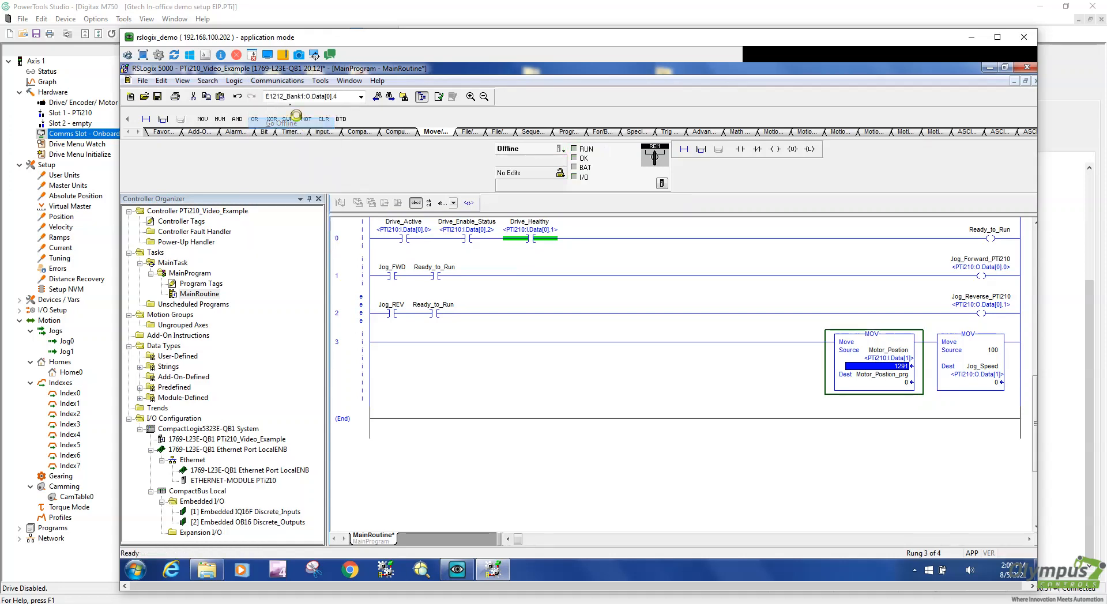
left_click(283, 81)
left_click(405, 181)
Verify rung 2, then create the undefined Jog_REV tag it reports
right_click(359, 307)
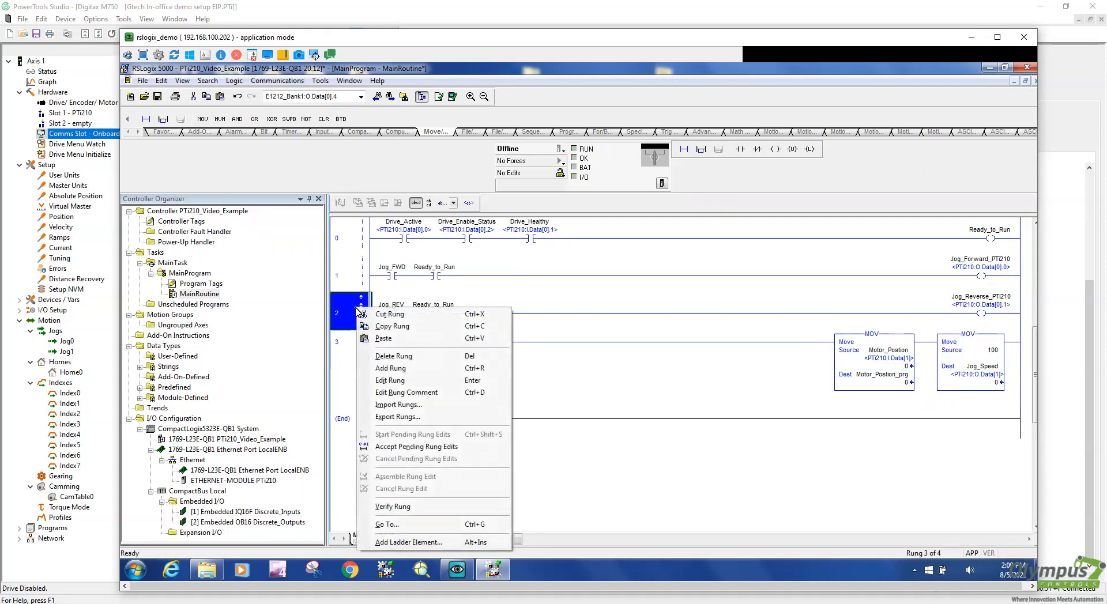
left_click(413, 511)
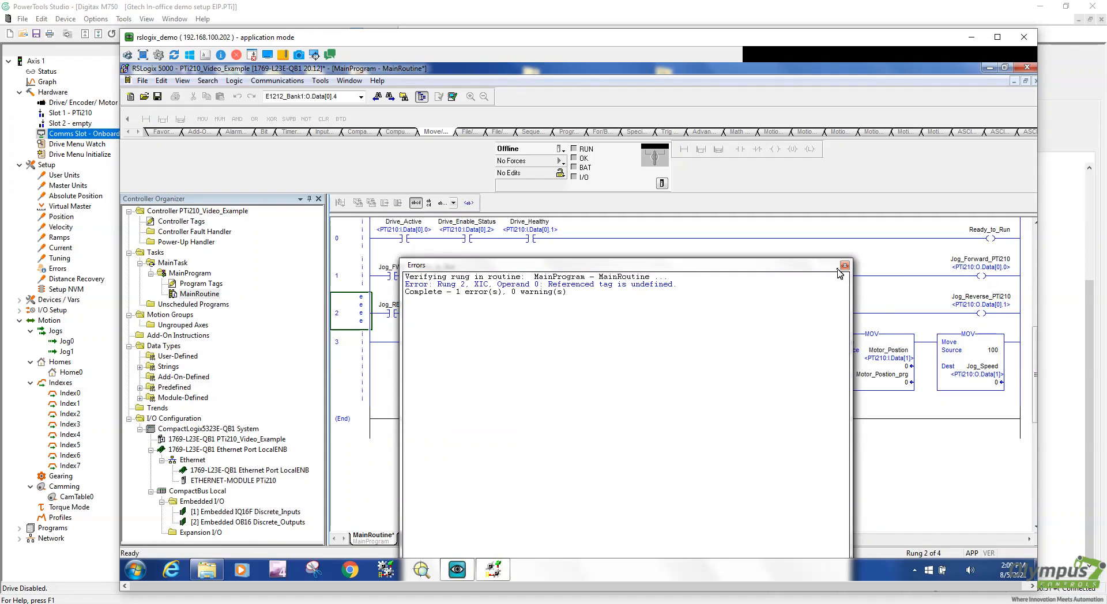
left_click(844, 266)
right_click(394, 307)
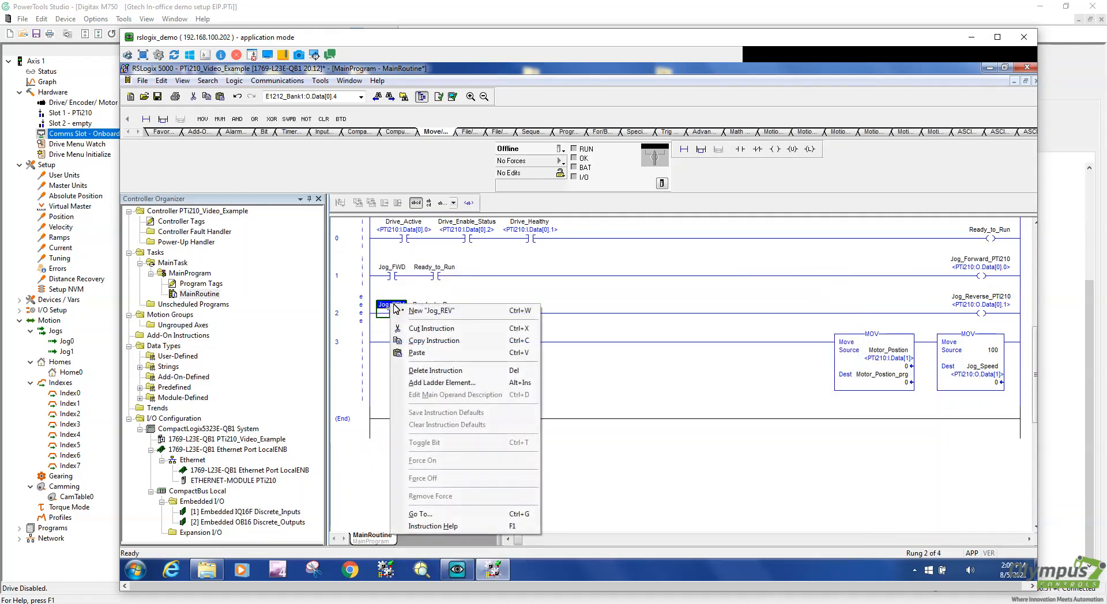
left_click(403, 310)
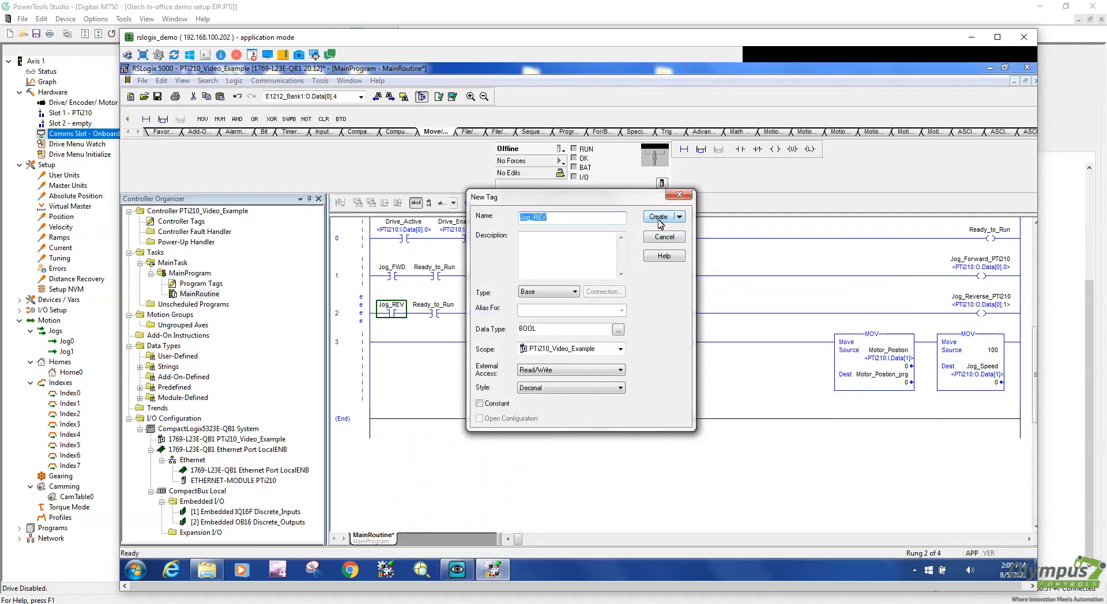
left_click(658, 218)
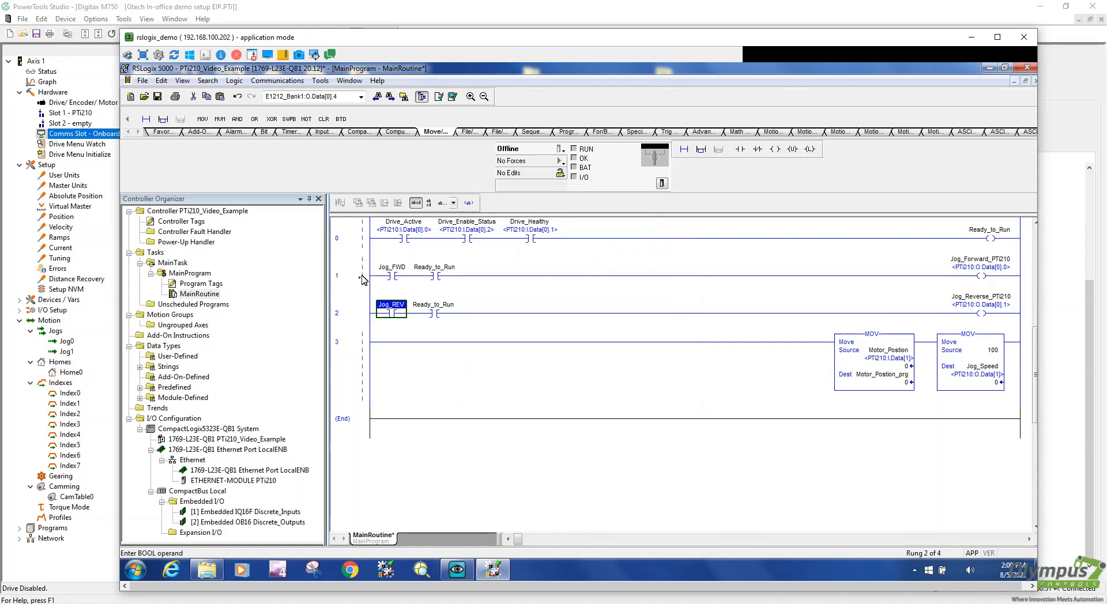
Download the project to the controller and return it to Remote Run mode
left_click(279, 81)
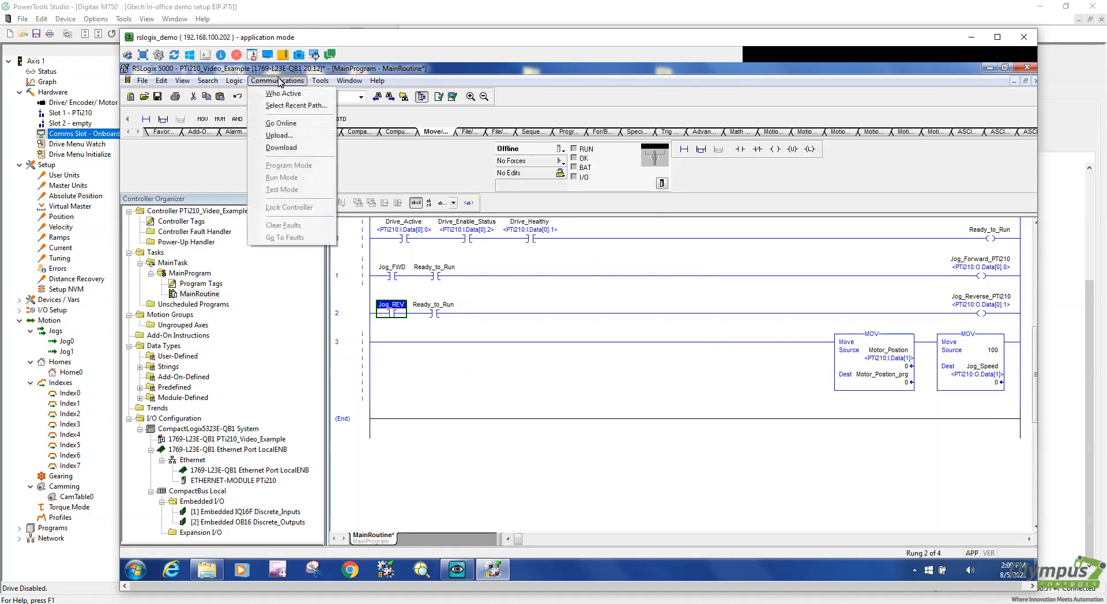
left_click(284, 148)
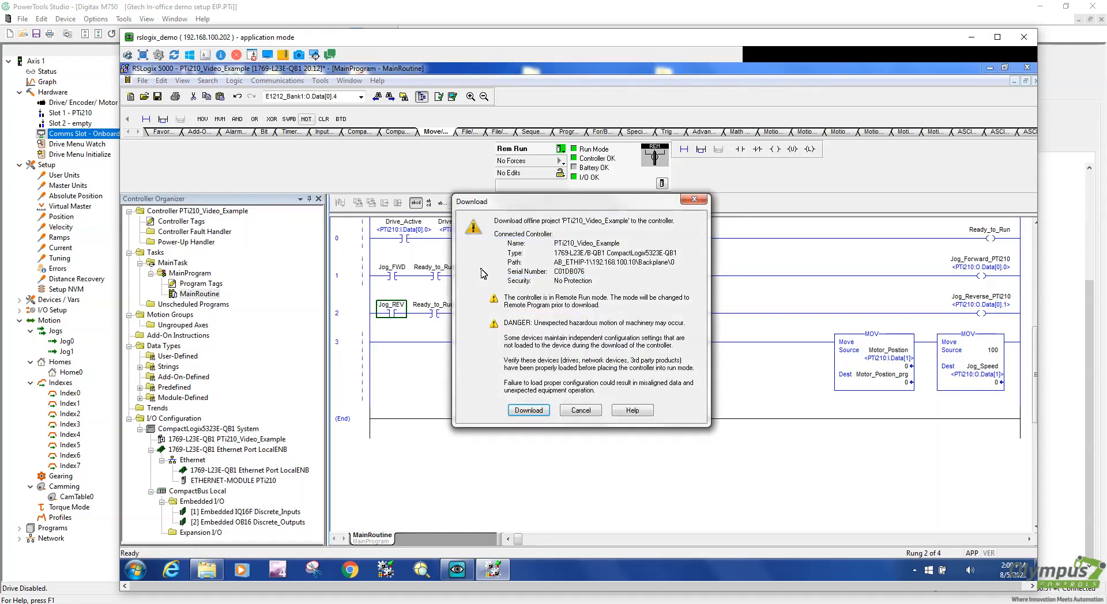
left_click(529, 410)
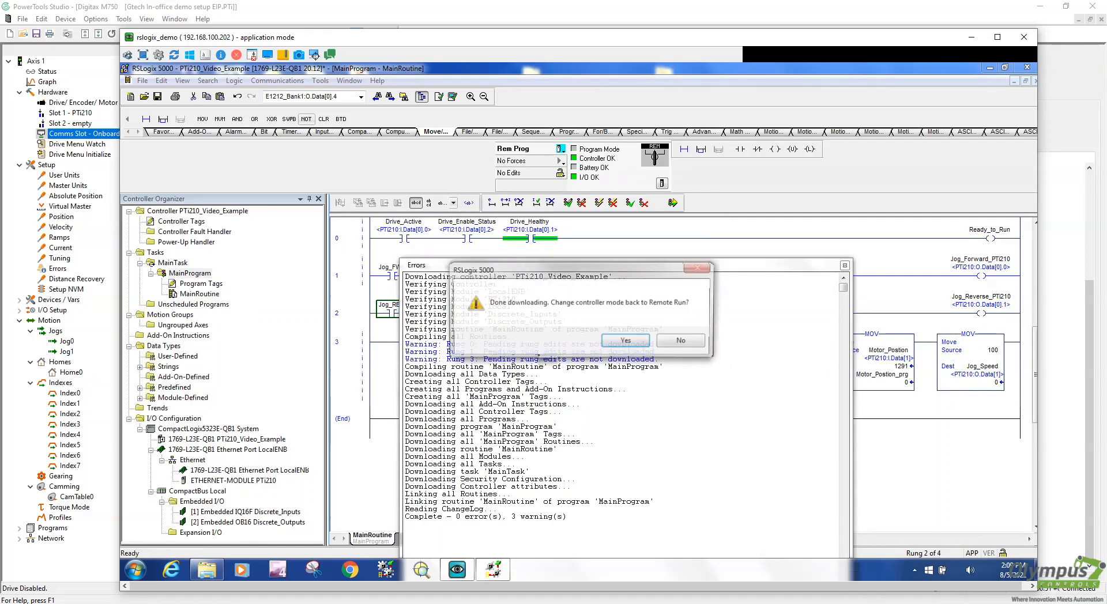
left_click(626, 341)
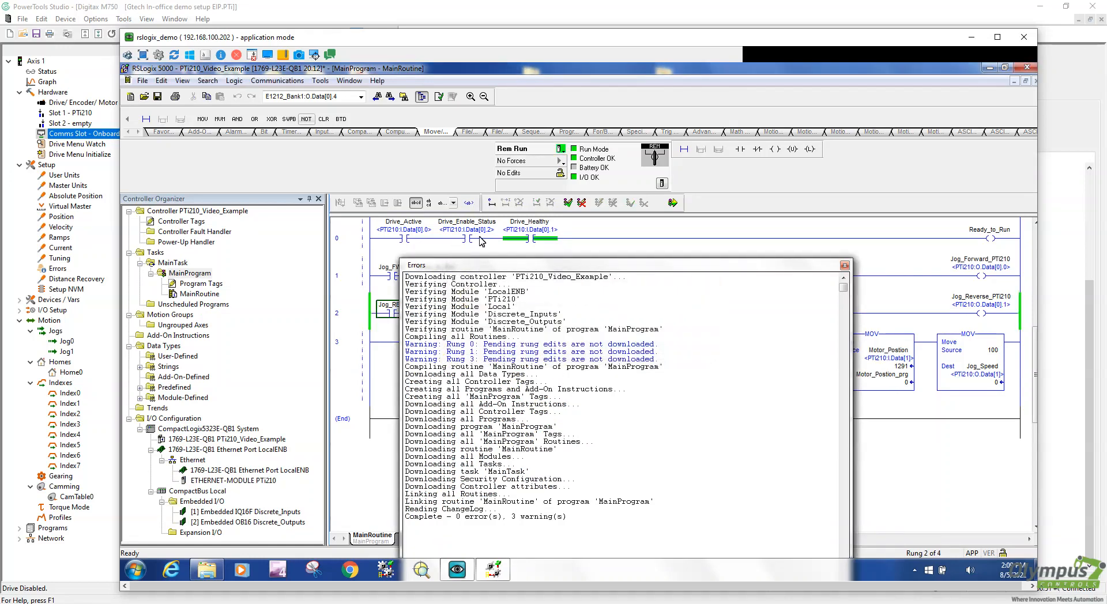
left_click(562, 149)
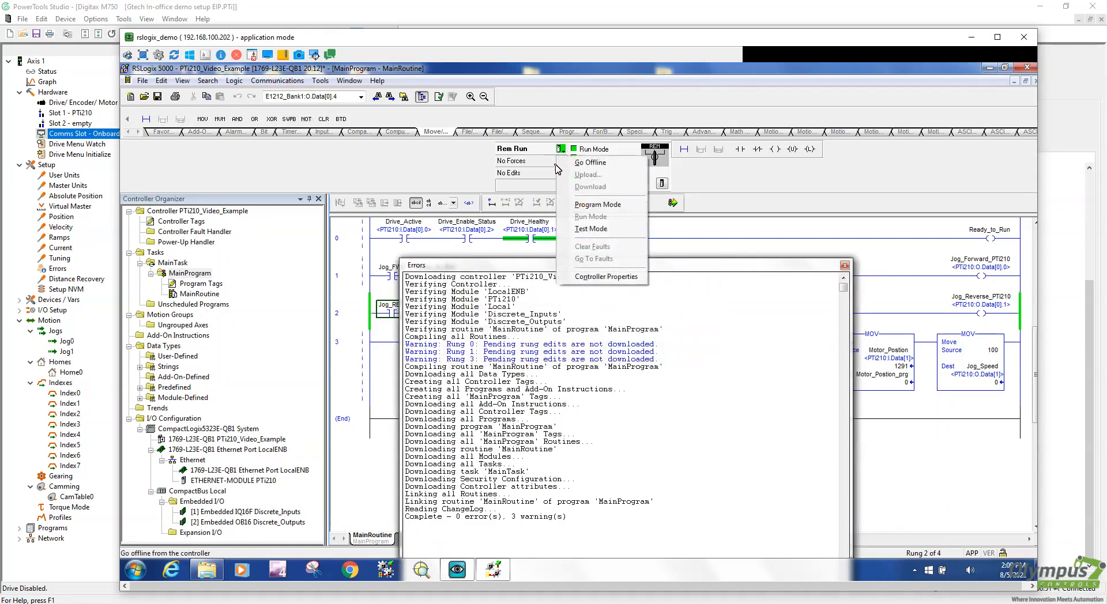
Put the controller in Remote Program, verify rung 0, and accept pending edits on rungs 0, 1 and 3
left_click(598, 206)
left_click(577, 345)
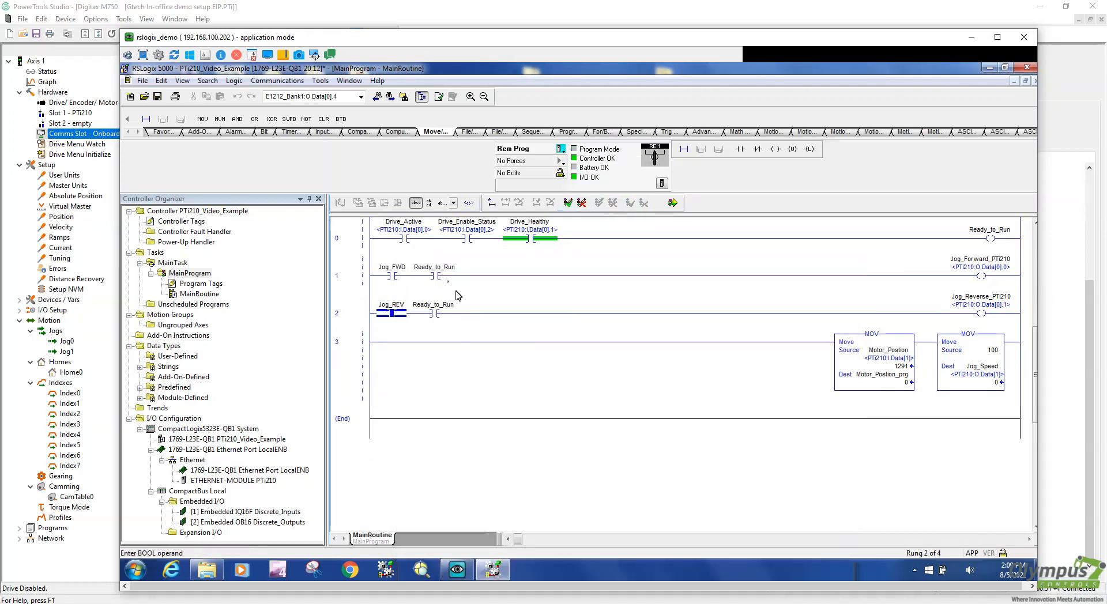
right_click(362, 237)
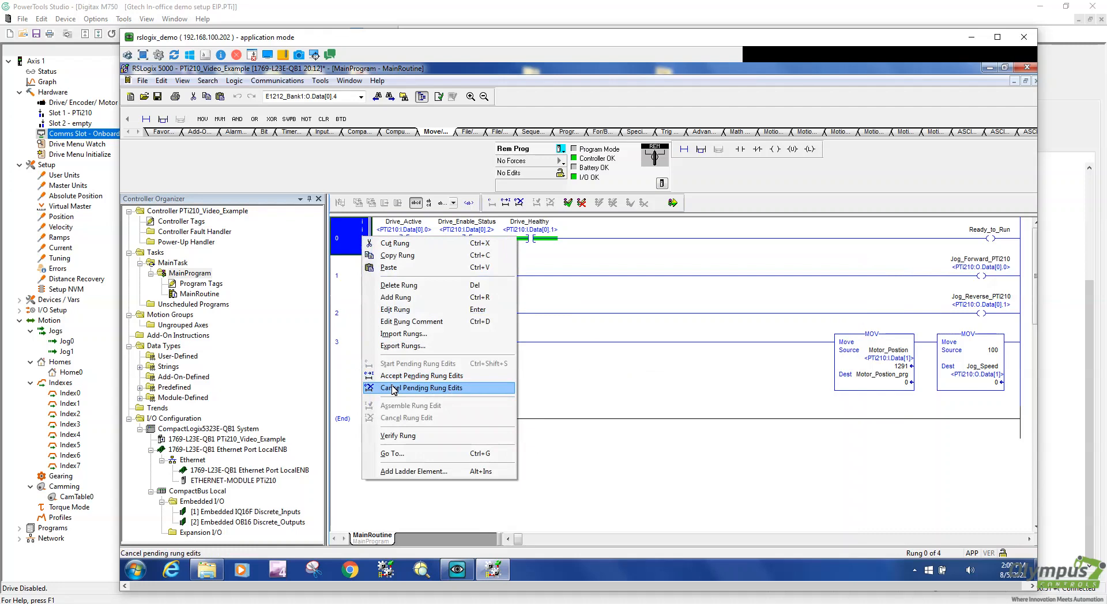
left_click(402, 437)
right_click(353, 271)
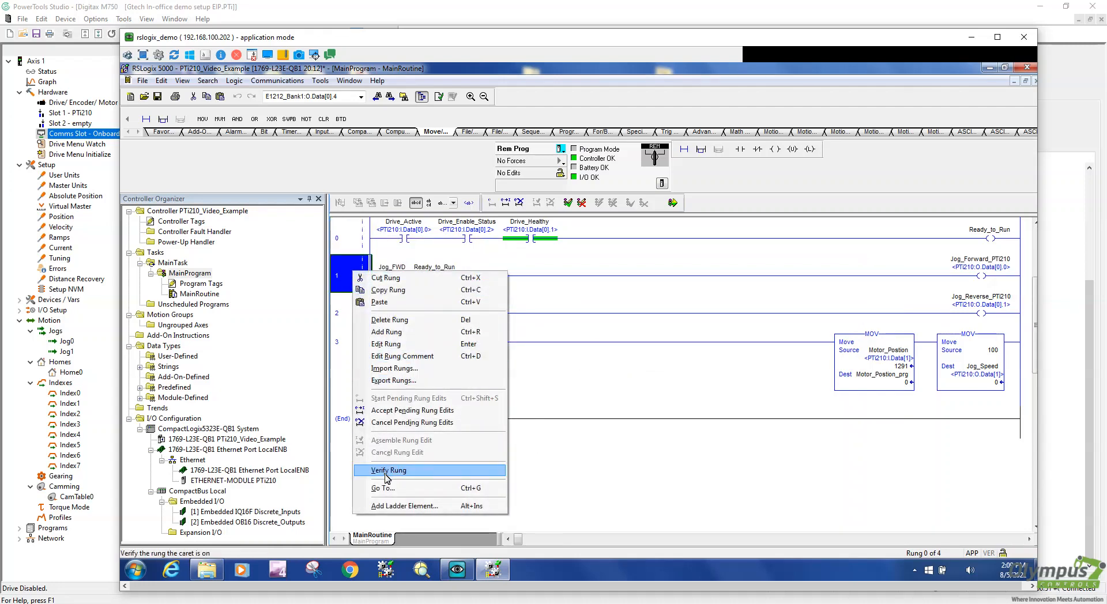
left_click(413, 410)
right_click(346, 231)
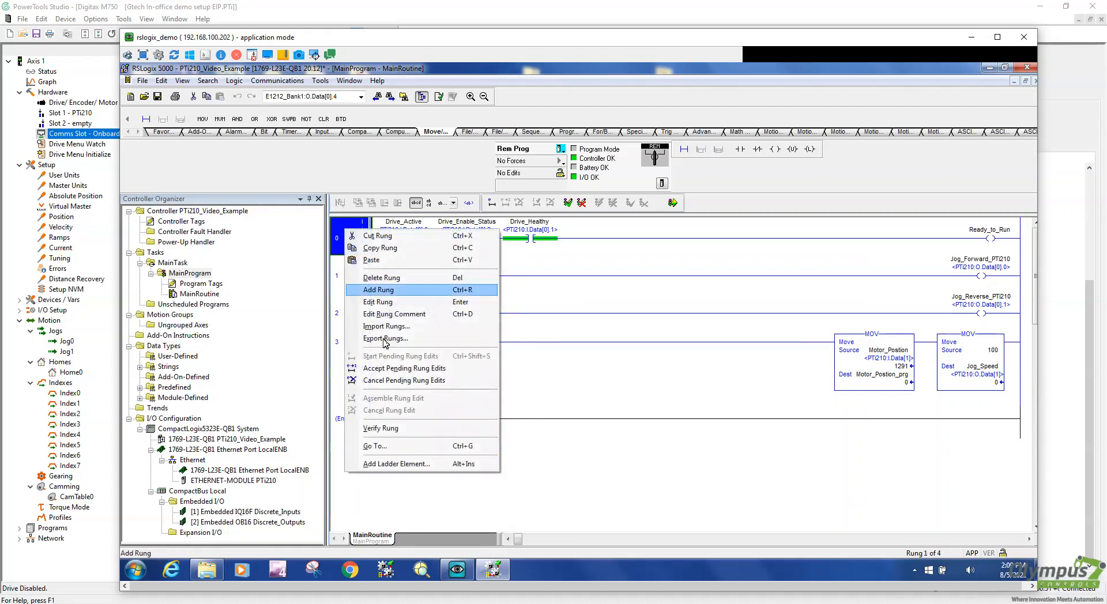
left_click(394, 370)
right_click(367, 362)
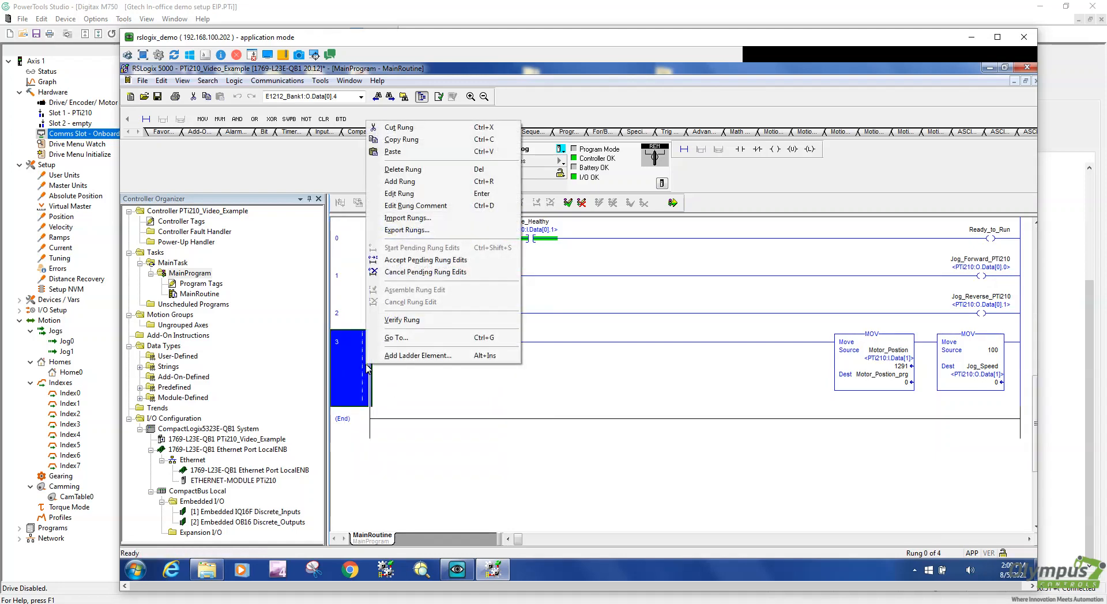
left_click(413, 260)
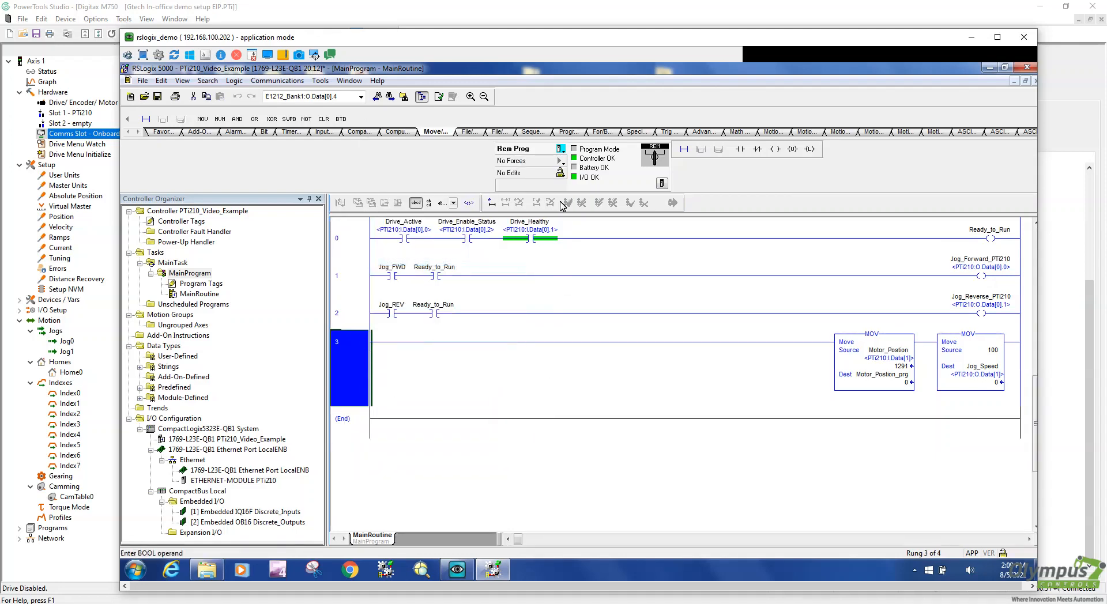
Switch the controller to Remote Run mode and confirm
left_click(560, 151)
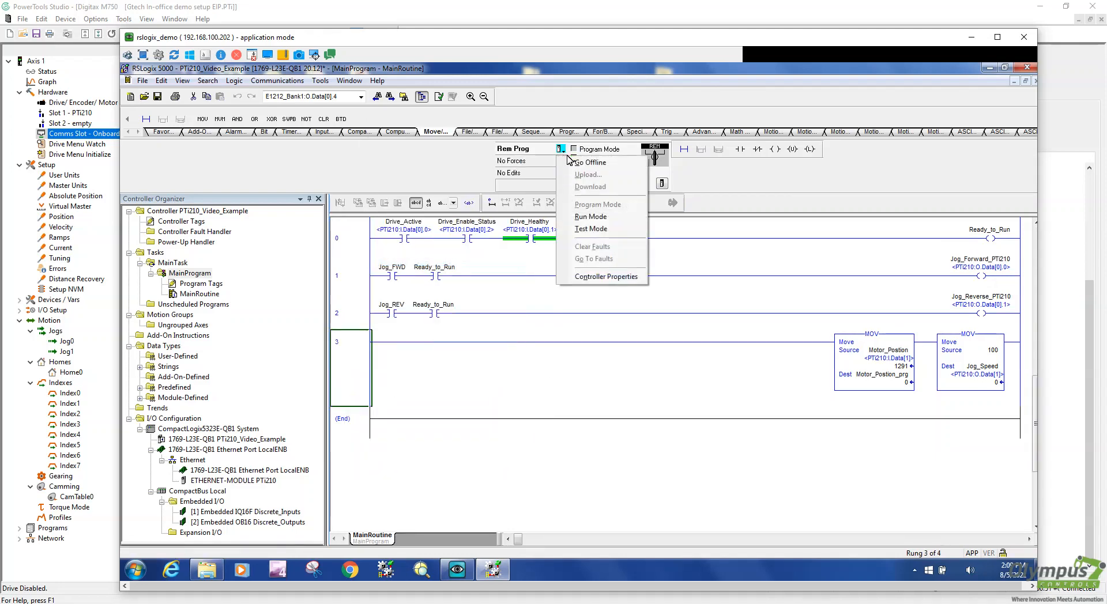
left_click(602, 217)
left_click(589, 340)
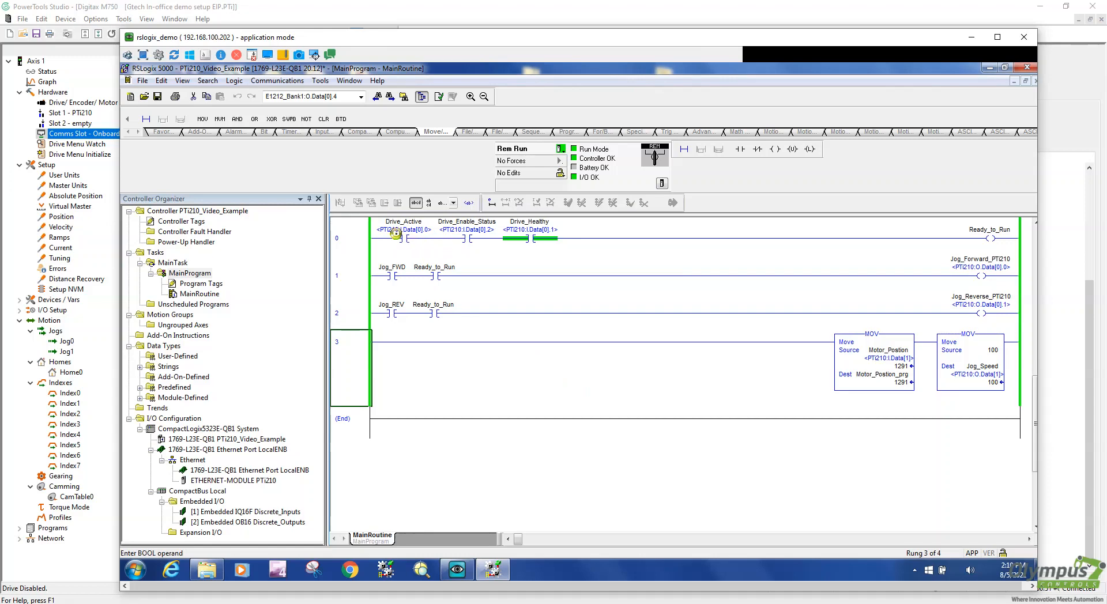
Select the Drive_Active, Jog_FWD and Jog_REV contacts and toggle Jog_REV with Ctrl+T, moving Motor_Position to 741
left_click(414, 247)
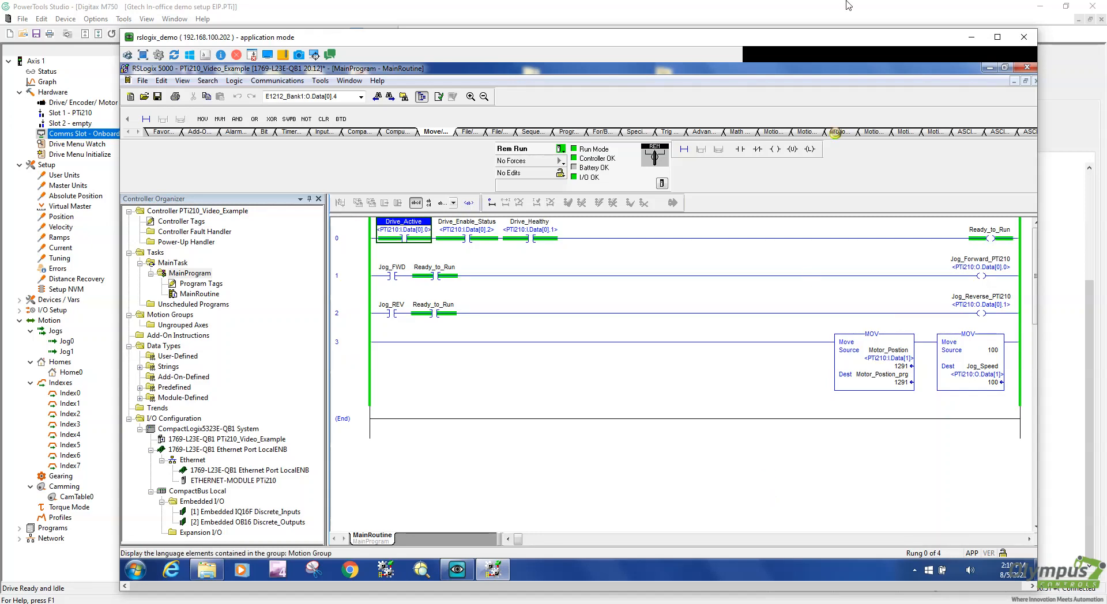
left_click(391, 274)
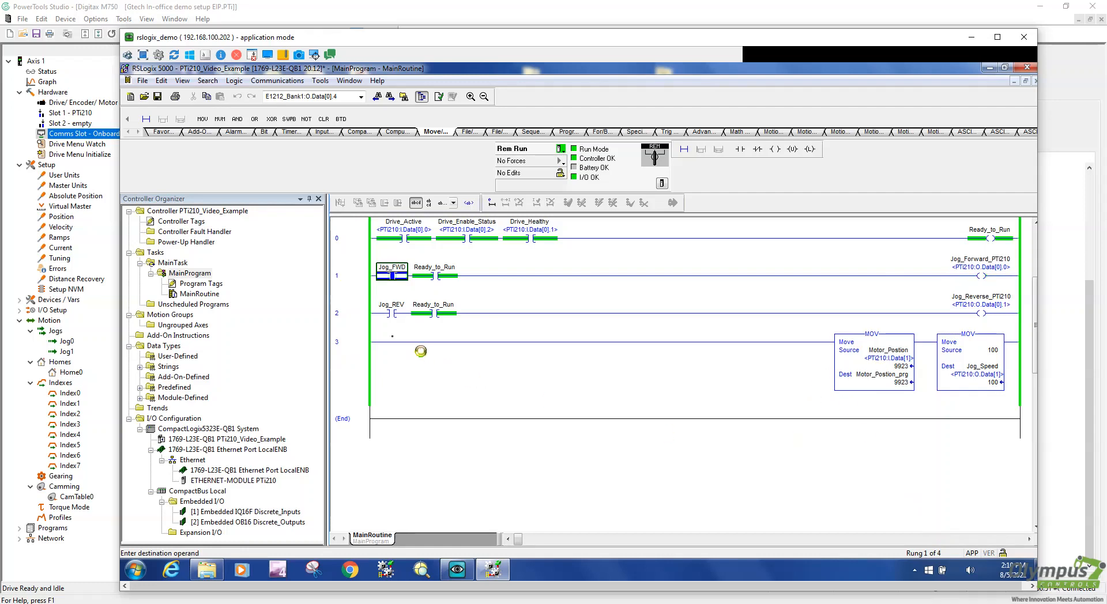
left_click(382, 313)
key("ctrl+t")
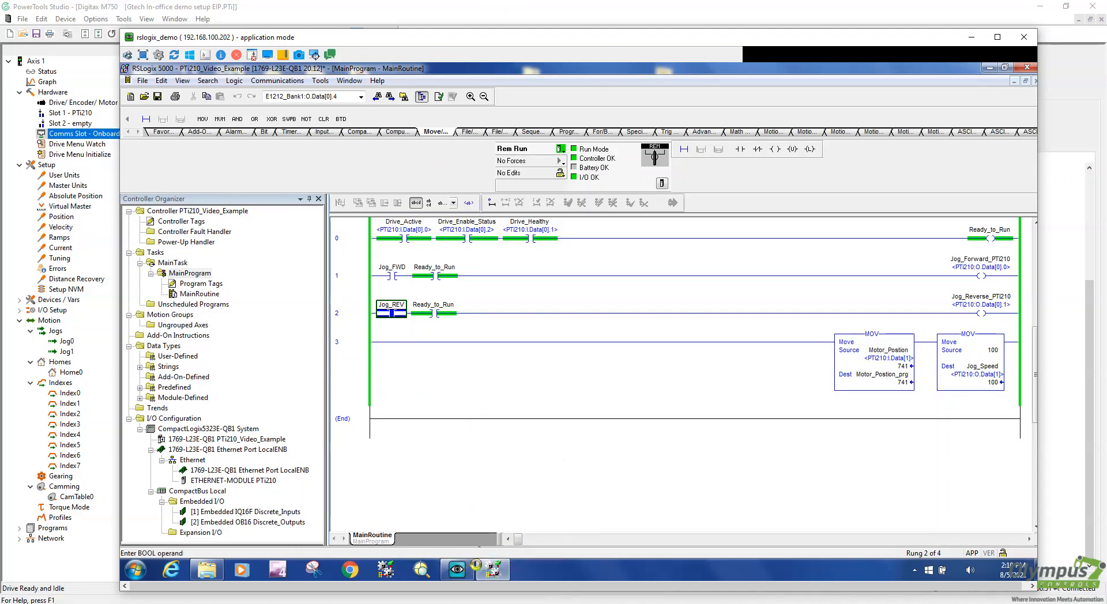
left_click(444, 9)
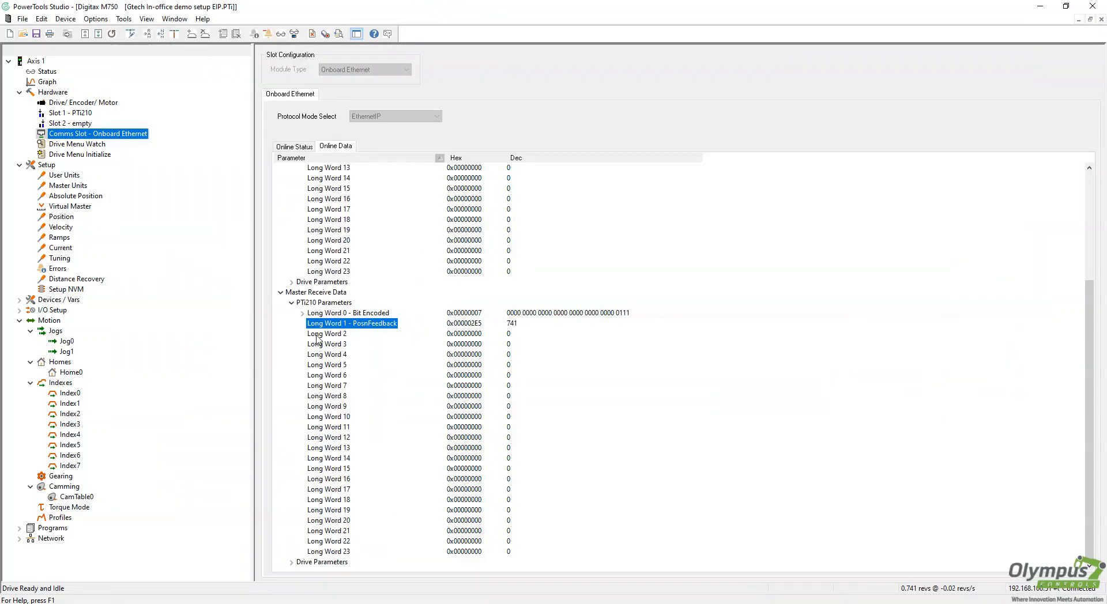
Disconnect PowerTools Studio from the drive via the Device menu
left_click(42, 19)
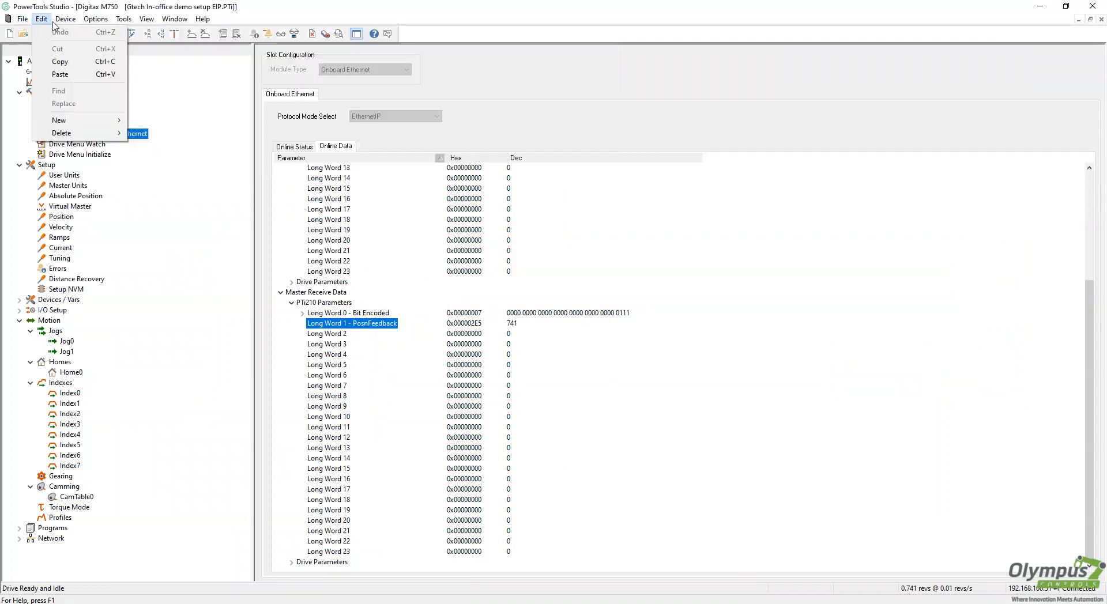
mouse_move(66, 18)
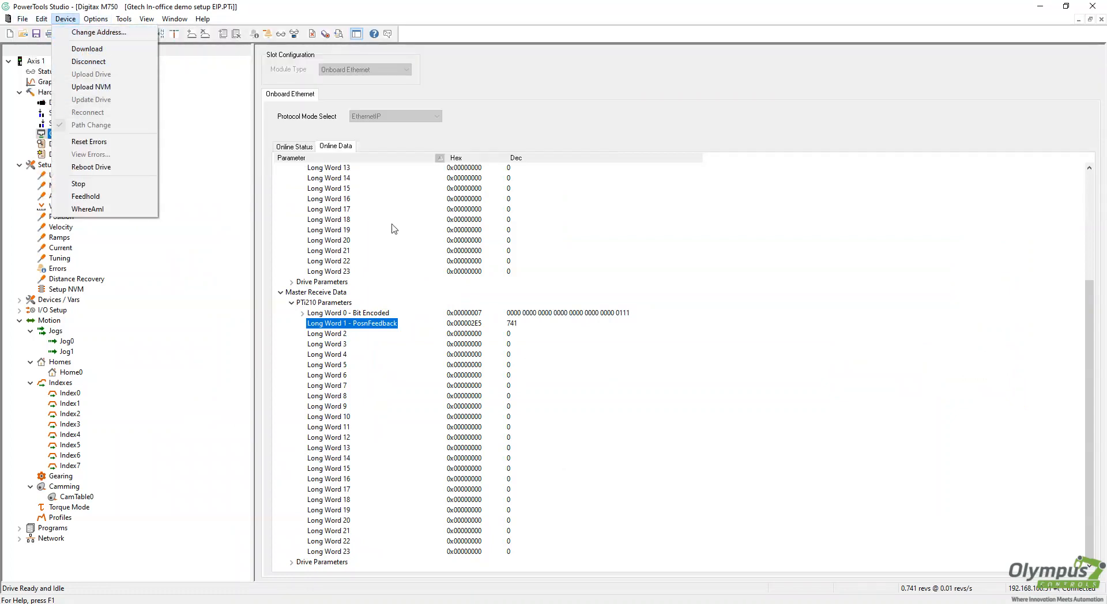
left_click(88, 61)
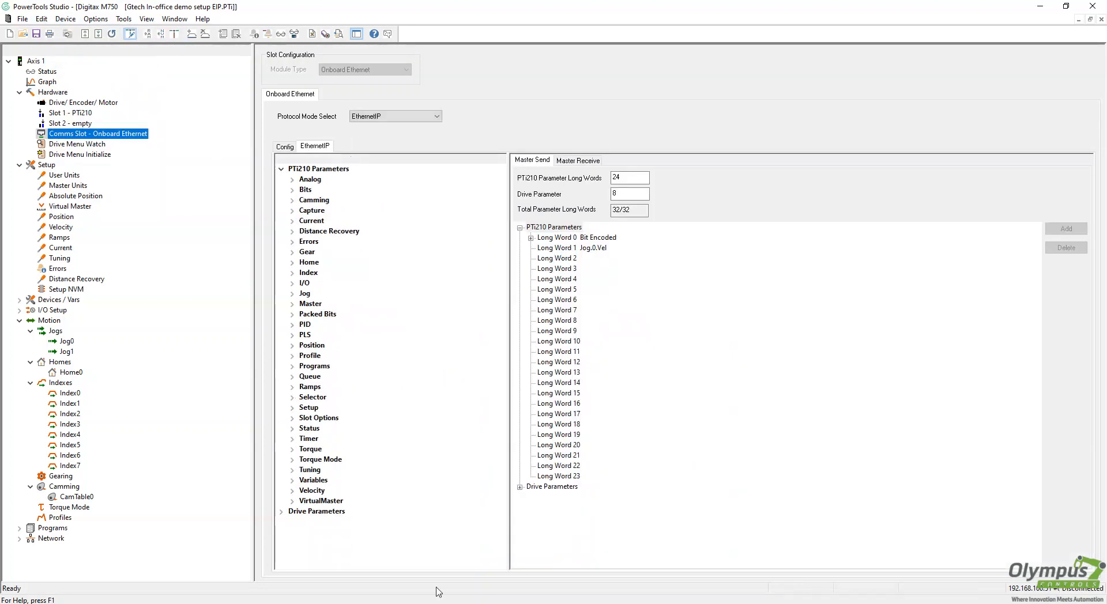
Inspect the EthernetIP Master Send mapping, expanding and collapsing Long Word 0's bits
left_click(293, 263)
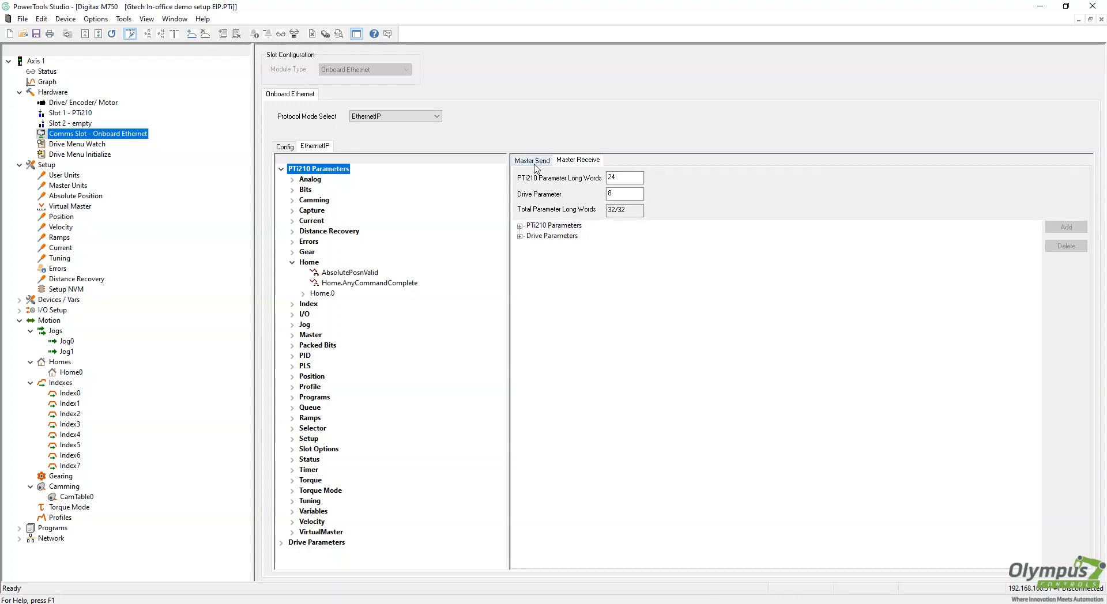
left_click(530, 237)
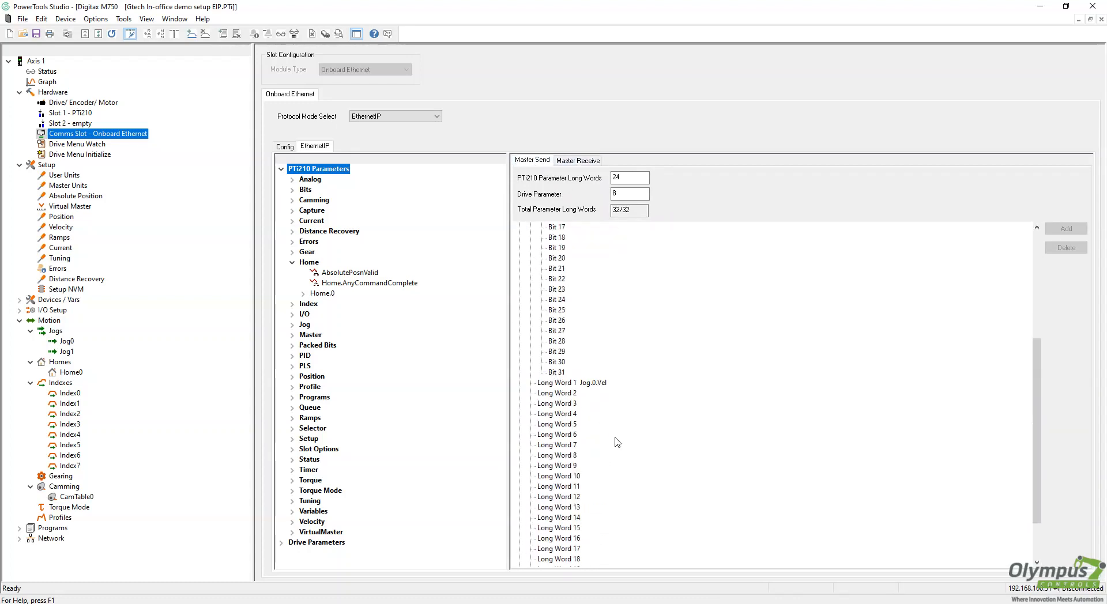
left_click(531, 238)
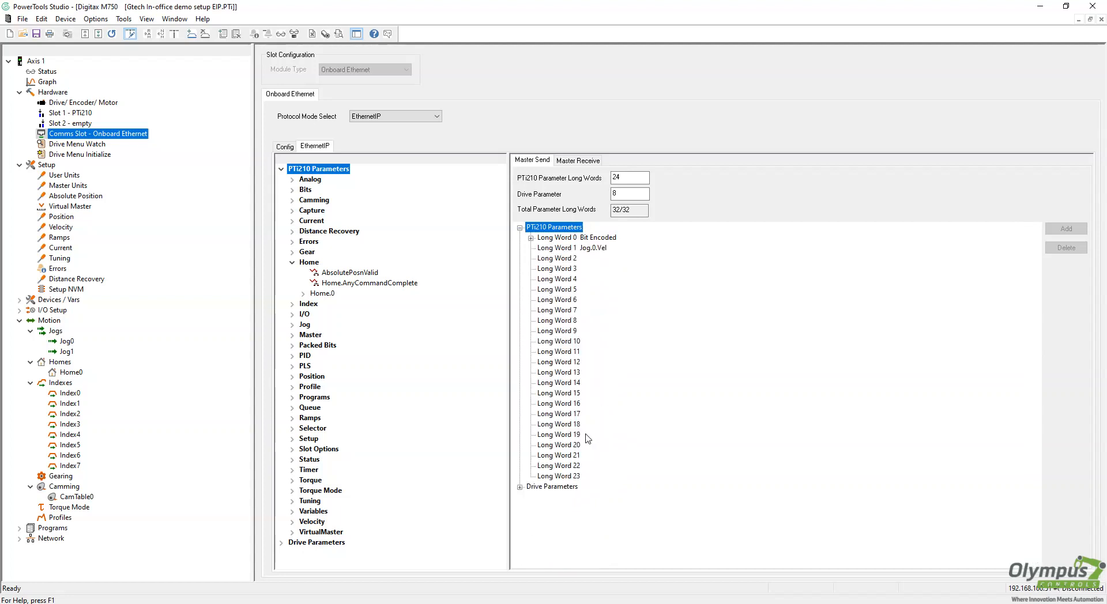